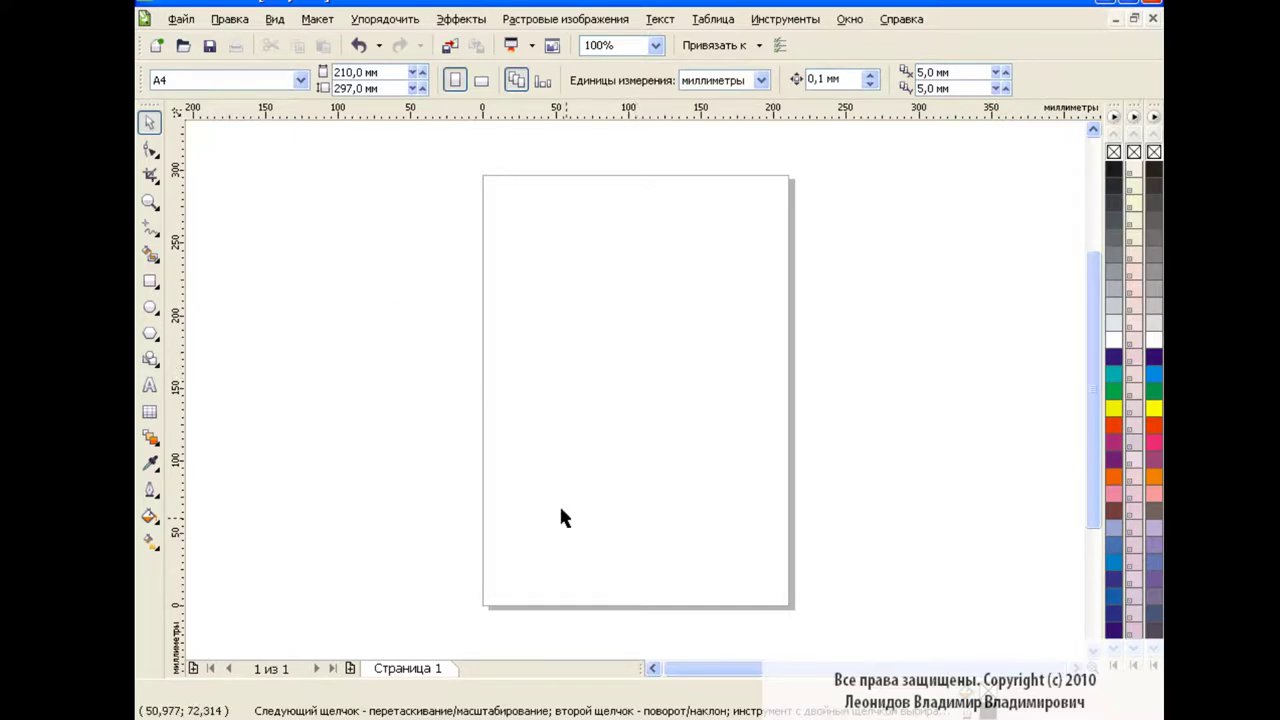
Draw a circle head, a hexagon body overlapping it and an ellipse base below
{"action": "left_click", "coordinate": [150, 228]}
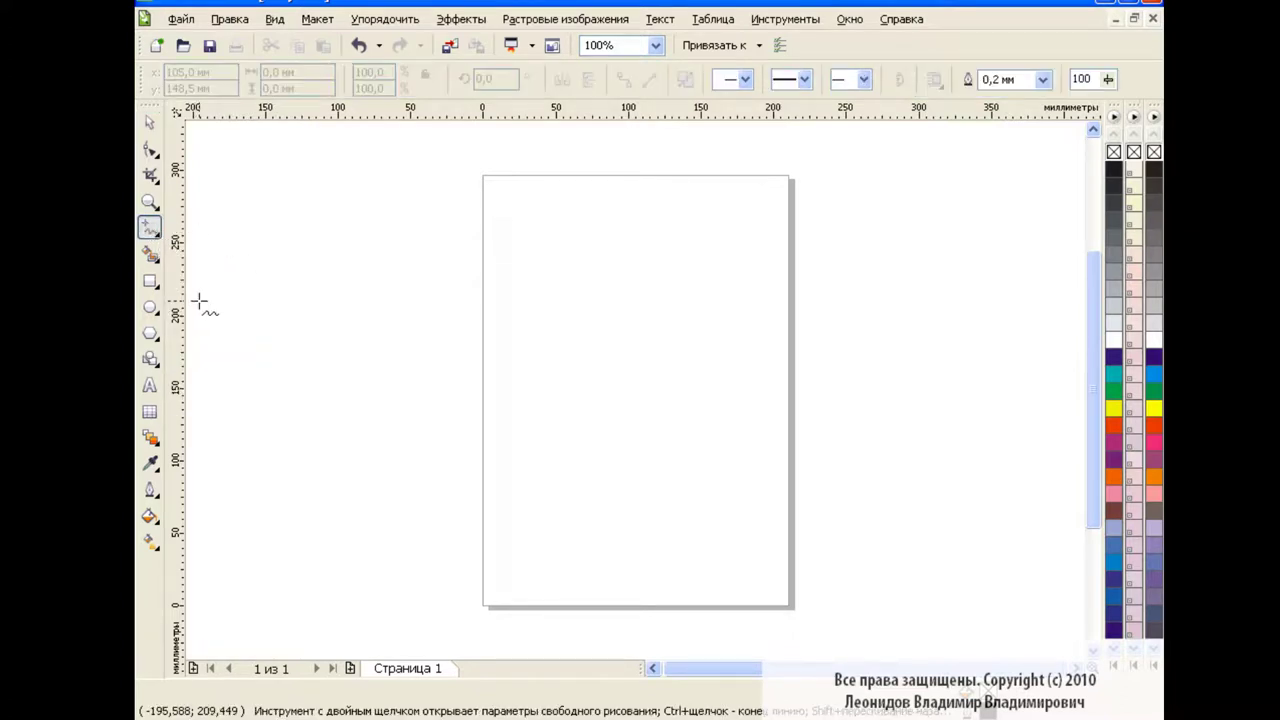
{"action": "left_click", "coordinate": [150, 308]}
{"action": "left_click_drag", "start_coordinate": [569, 210], "coordinate": [700, 337]}
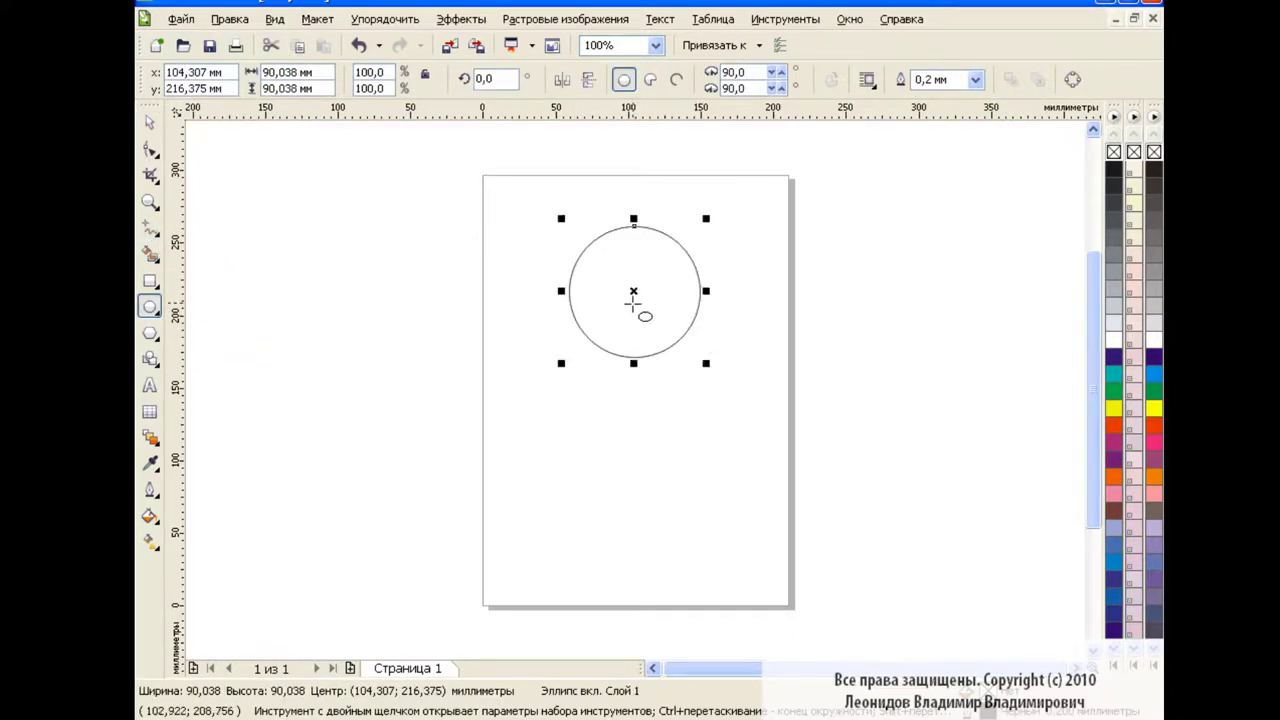
{"action": "left_click", "coordinate": [150, 333]}
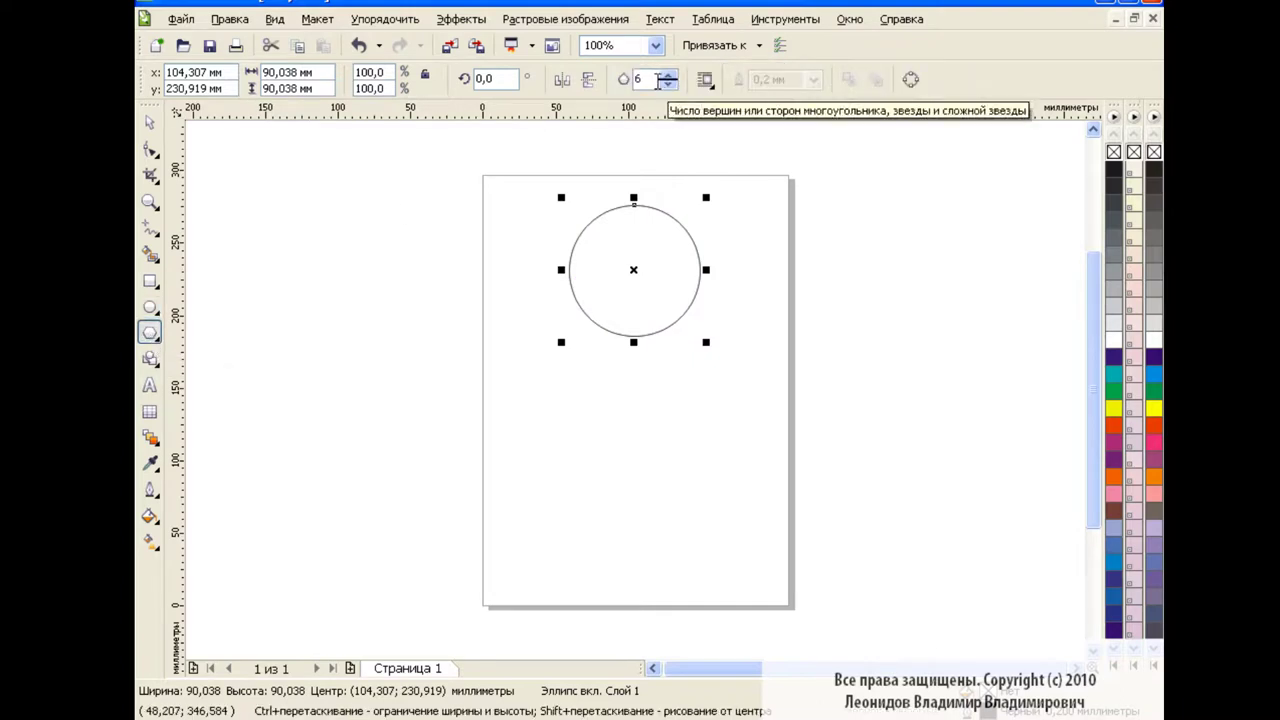
{"action": "left_click_drag", "start_coordinate": [581, 287], "coordinate": [771, 551]}
{"action": "left_click_drag", "start_coordinate": [676, 427], "coordinate": [639, 418]}
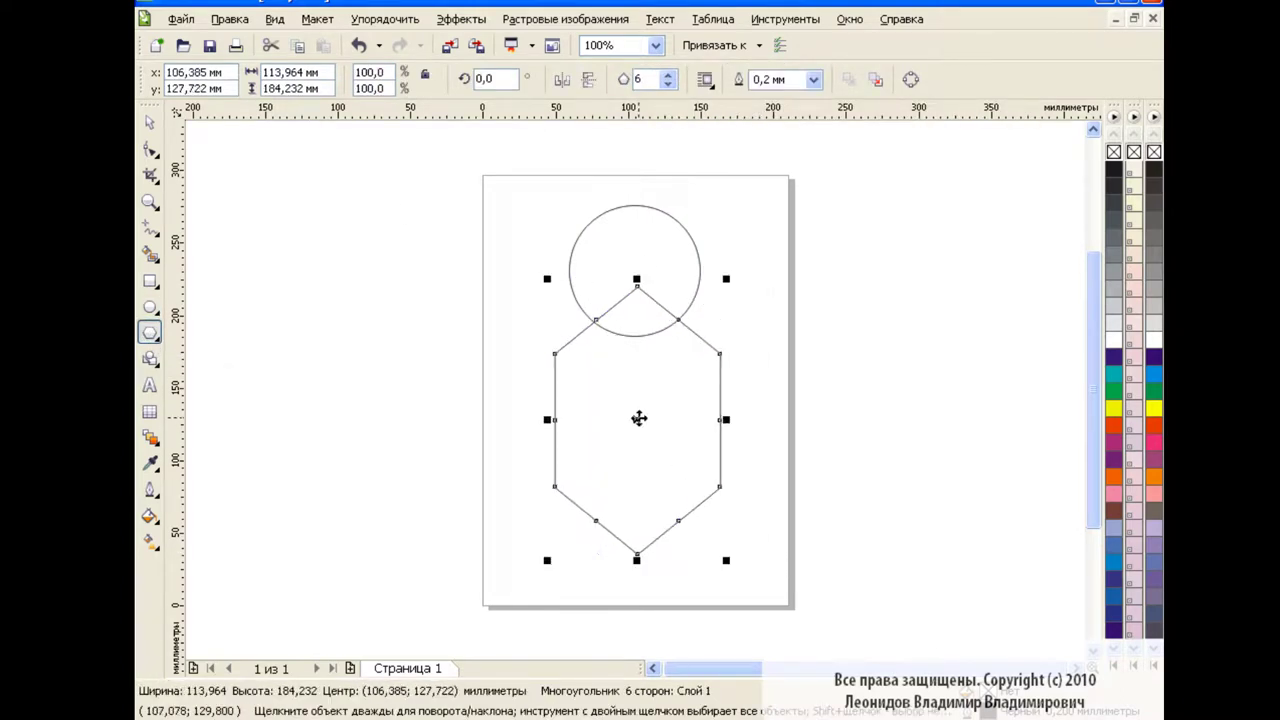
{"action": "left_click", "coordinate": [150, 308]}
{"action": "left_click_drag", "start_coordinate": [557, 521], "coordinate": [724, 596]}
Centre-align the three shapes with Align and Distribute
{"action": "double_click", "coordinate": [150, 123]}
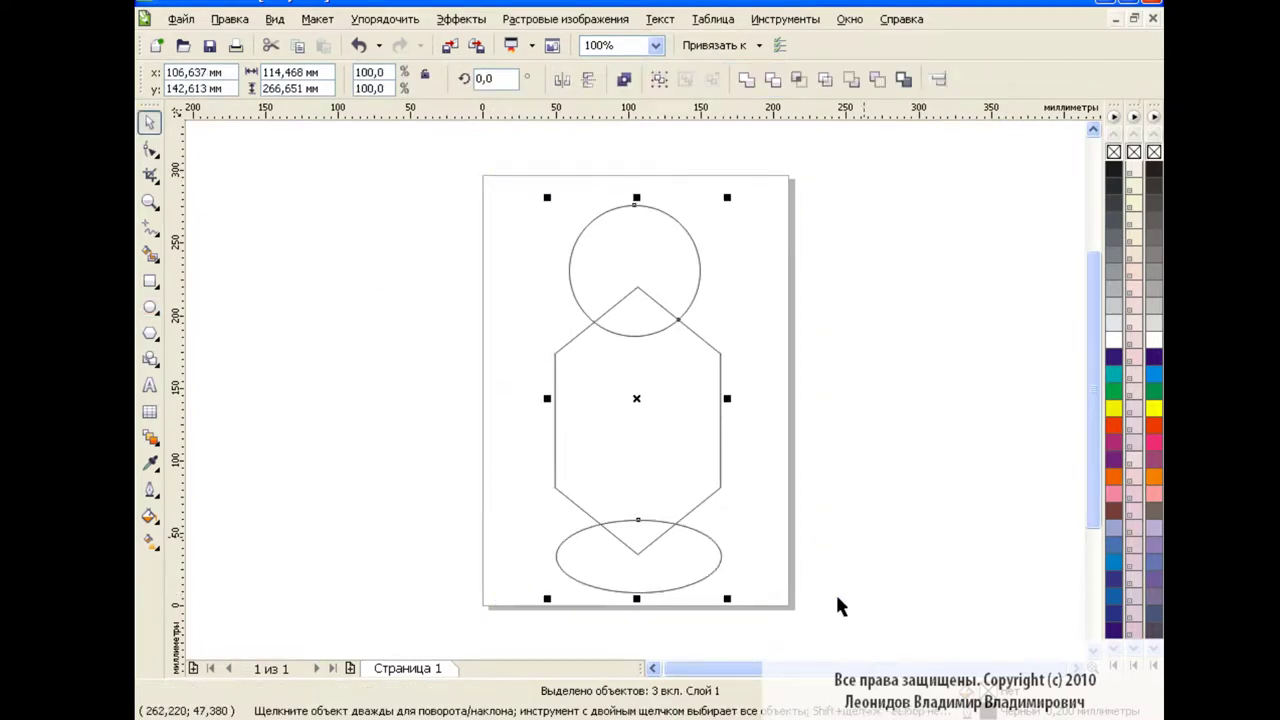
{"action": "key", "text": "ctrl+shift+a"}
{"action": "left_click", "coordinate": [659, 331]}
{"action": "left_click", "coordinate": [711, 466]}
{"action": "left_click", "coordinate": [786, 466]}
{"action": "left_click", "coordinate": [452, 183]}
Weld the circle, hexagon and ellipse into one outline
{"action": "key", "text": "ctrl+a"}
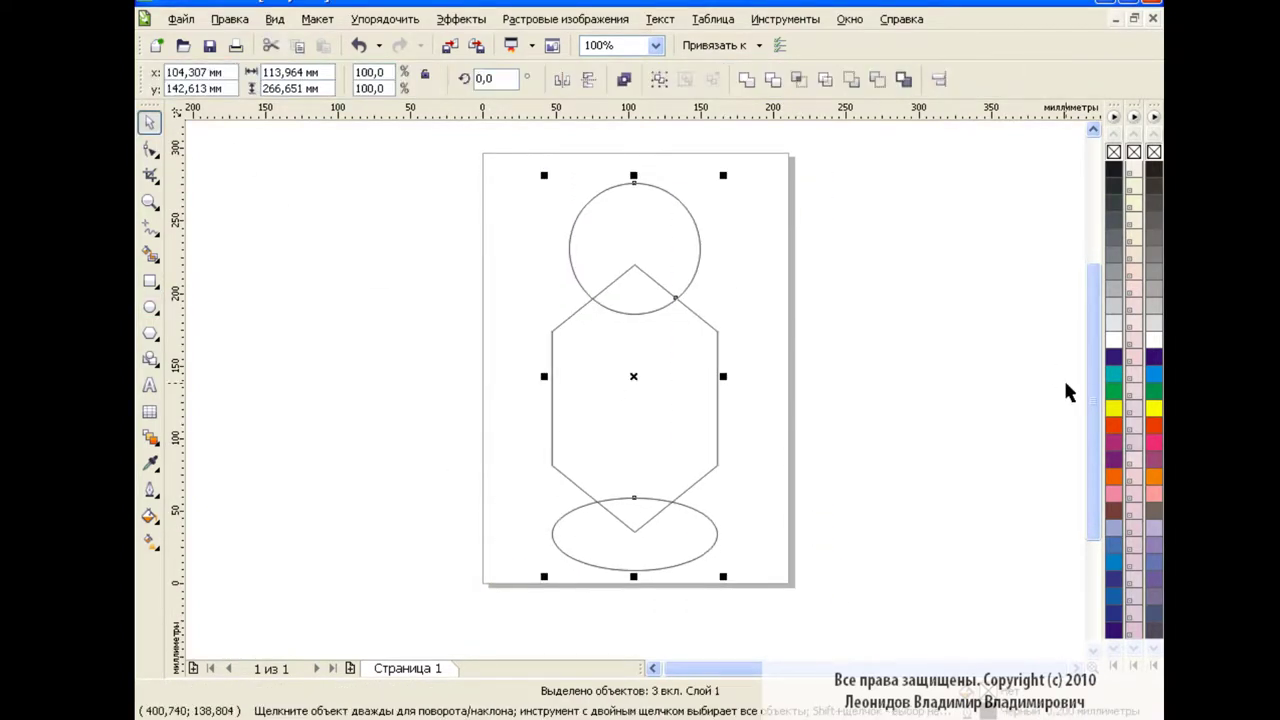
{"action": "left_click", "coordinate": [770, 80]}
{"action": "left_click", "coordinate": [150, 150]}
Delete the extra node near the base and the two mid-side nodes
{"action": "left_click_drag", "start_coordinate": [472, 176], "coordinate": [766, 564]}
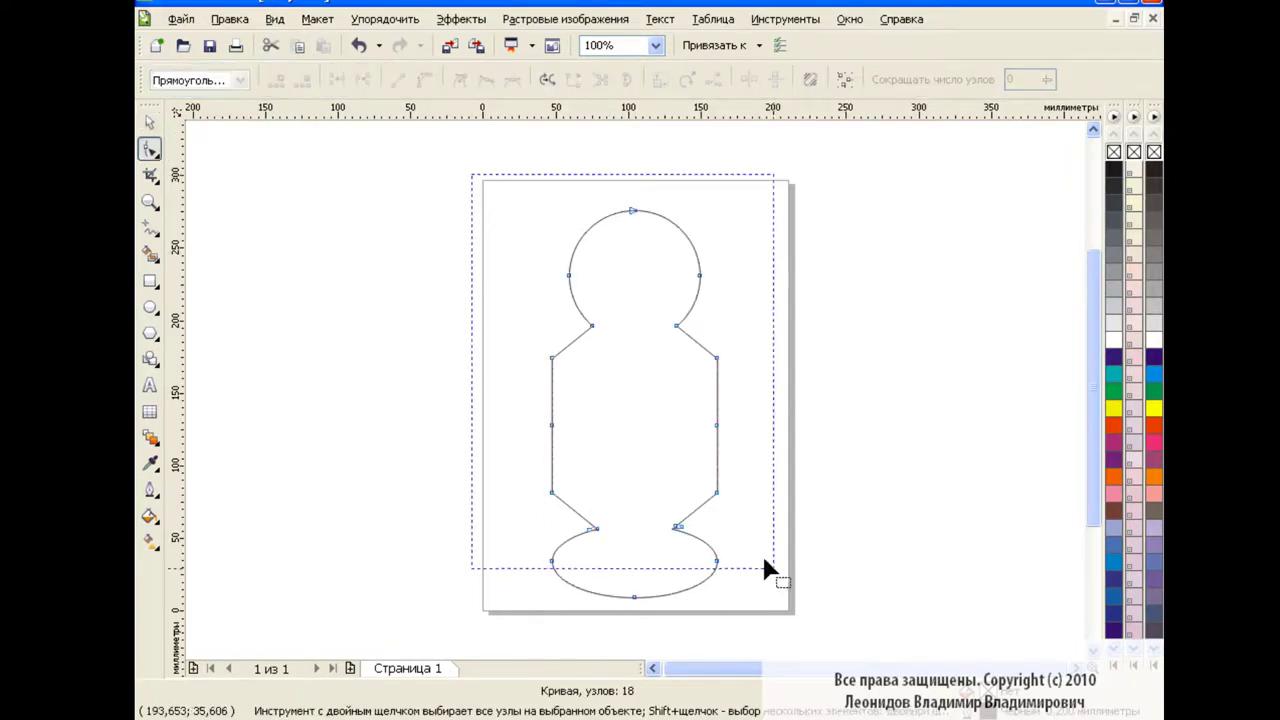
{"action": "left_click", "coordinate": [680, 526]}
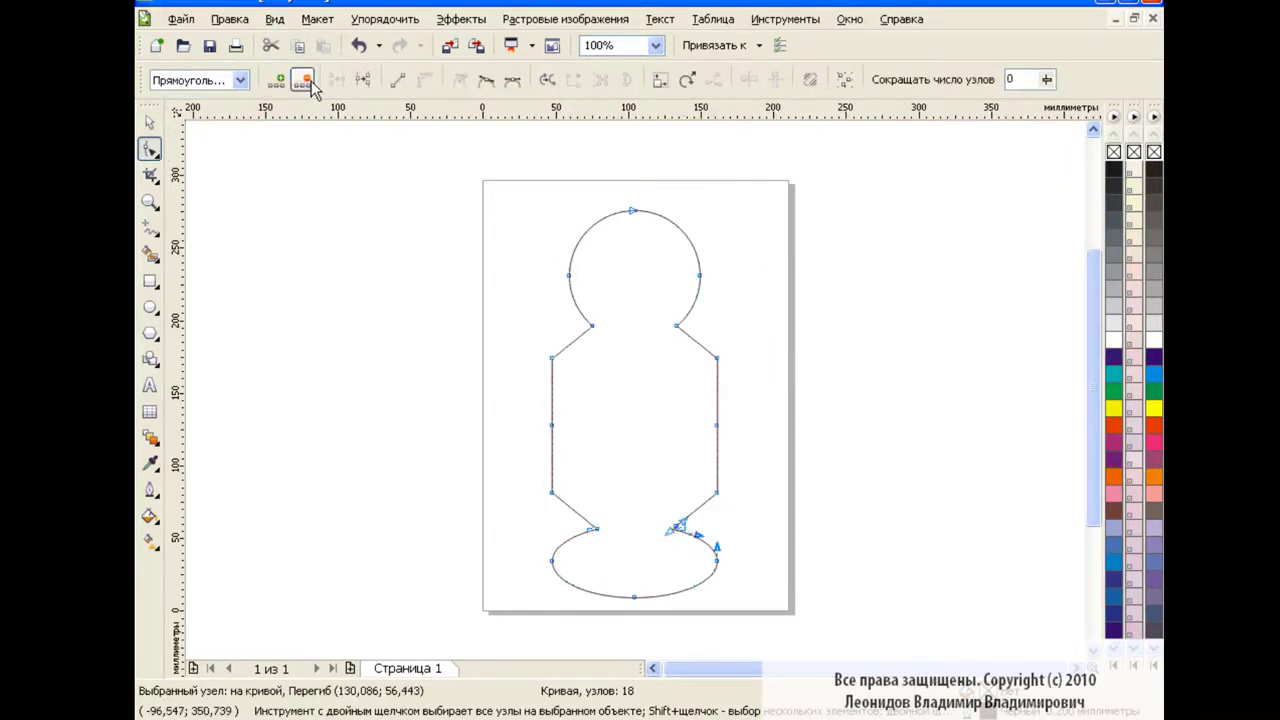
{"action": "left_click", "coordinate": [592, 528]}
{"action": "double_click", "coordinate": [591, 531]}
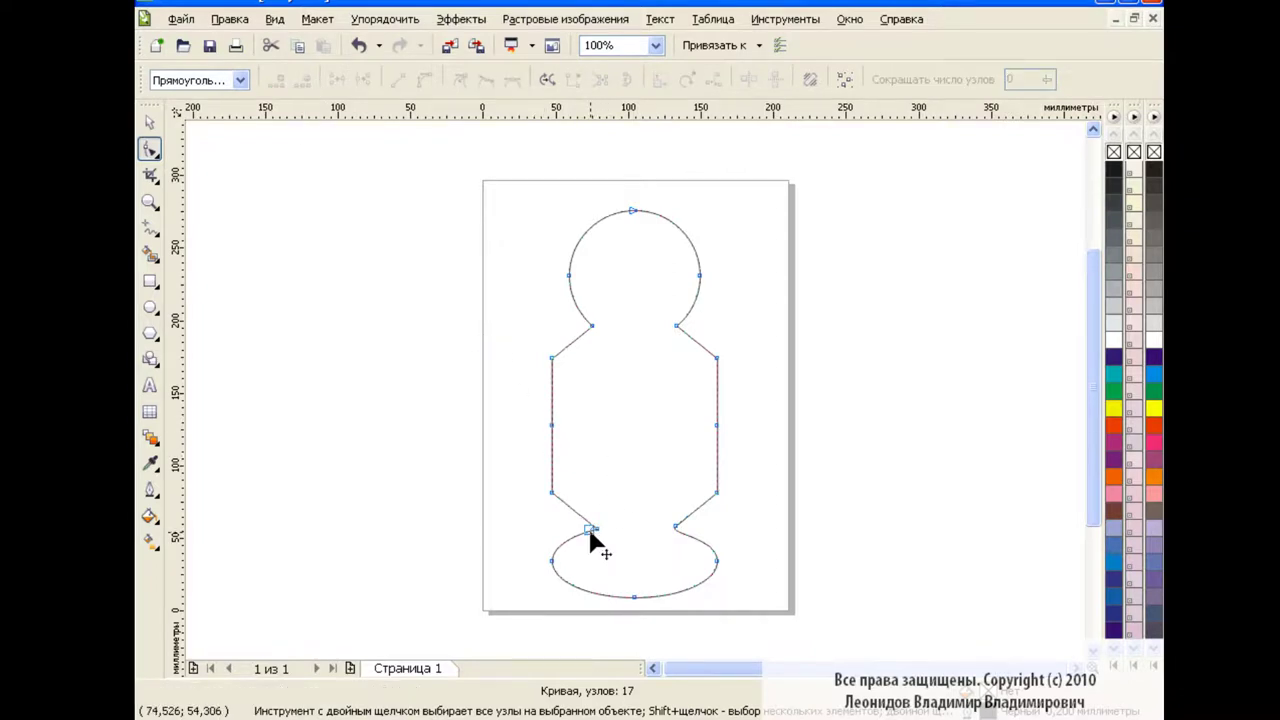
{"action": "left_click_drag", "start_coordinate": [486, 410], "coordinate": [740, 440]}
{"action": "key", "text": "Delete"}
Make the lower segments curves, round the base joins and remove both waist nodes
{"action": "left_click", "coordinate": [552, 571]}
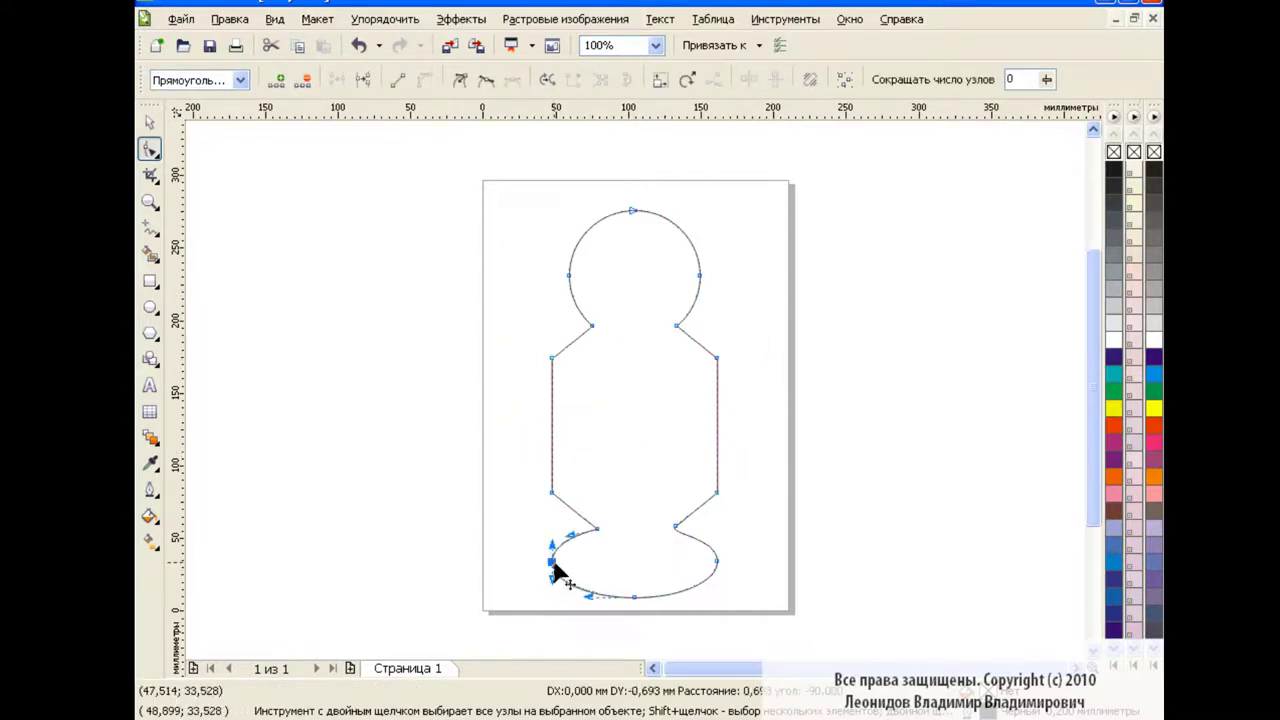
{"action": "left_click", "coordinate": [717, 562]}
{"action": "left_click_drag", "start_coordinate": [675, 527], "coordinate": [694, 546]}
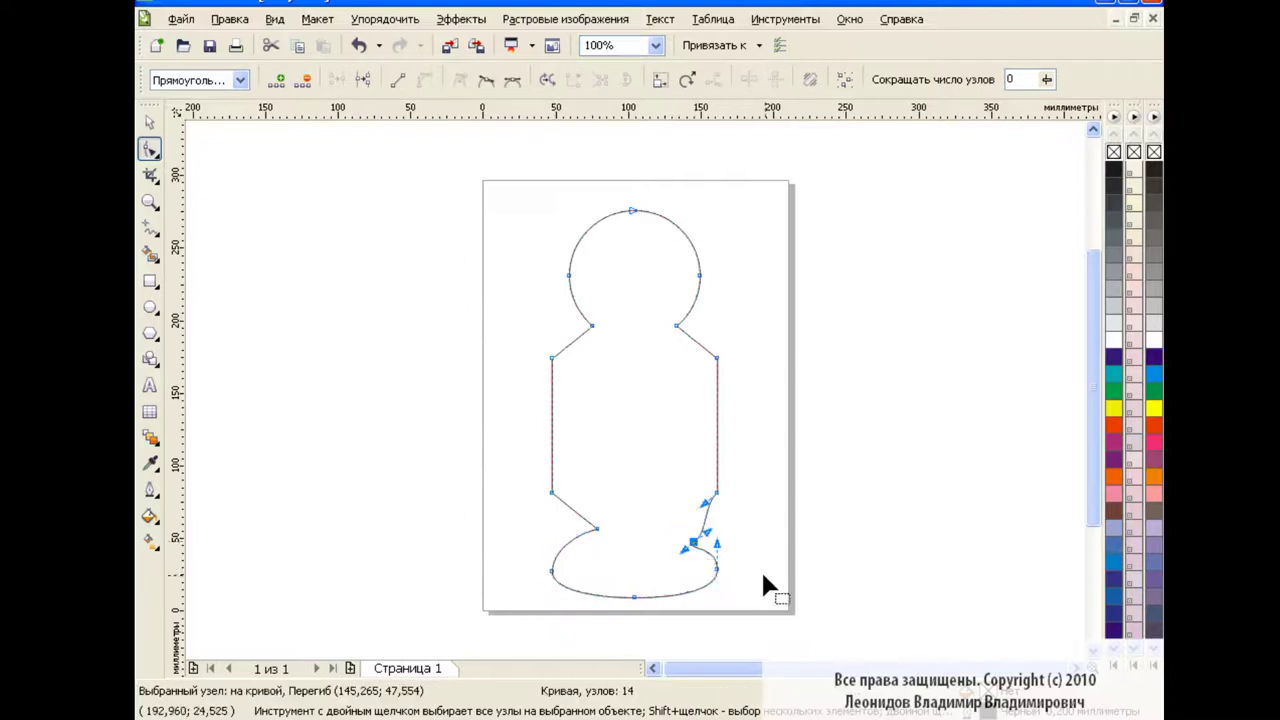
{"action": "left_click_drag", "start_coordinate": [597, 528], "coordinate": [557, 565]}
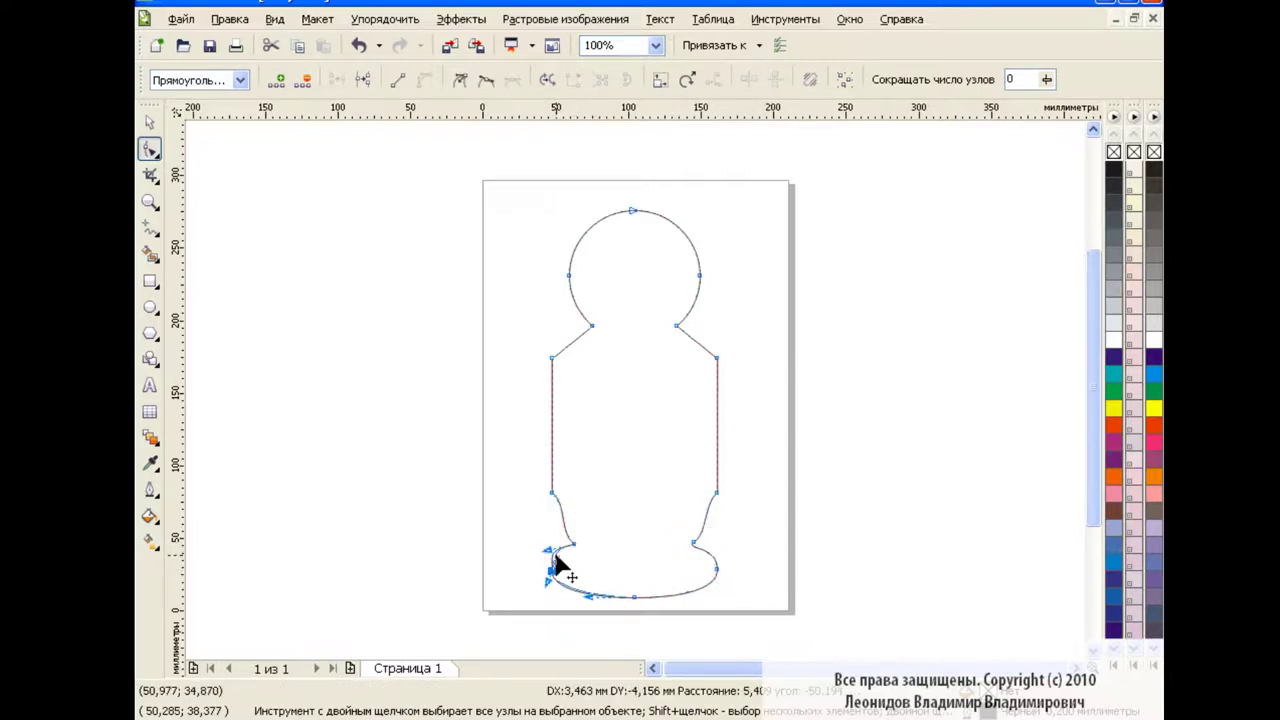
{"action": "left_click", "coordinate": [717, 569]}
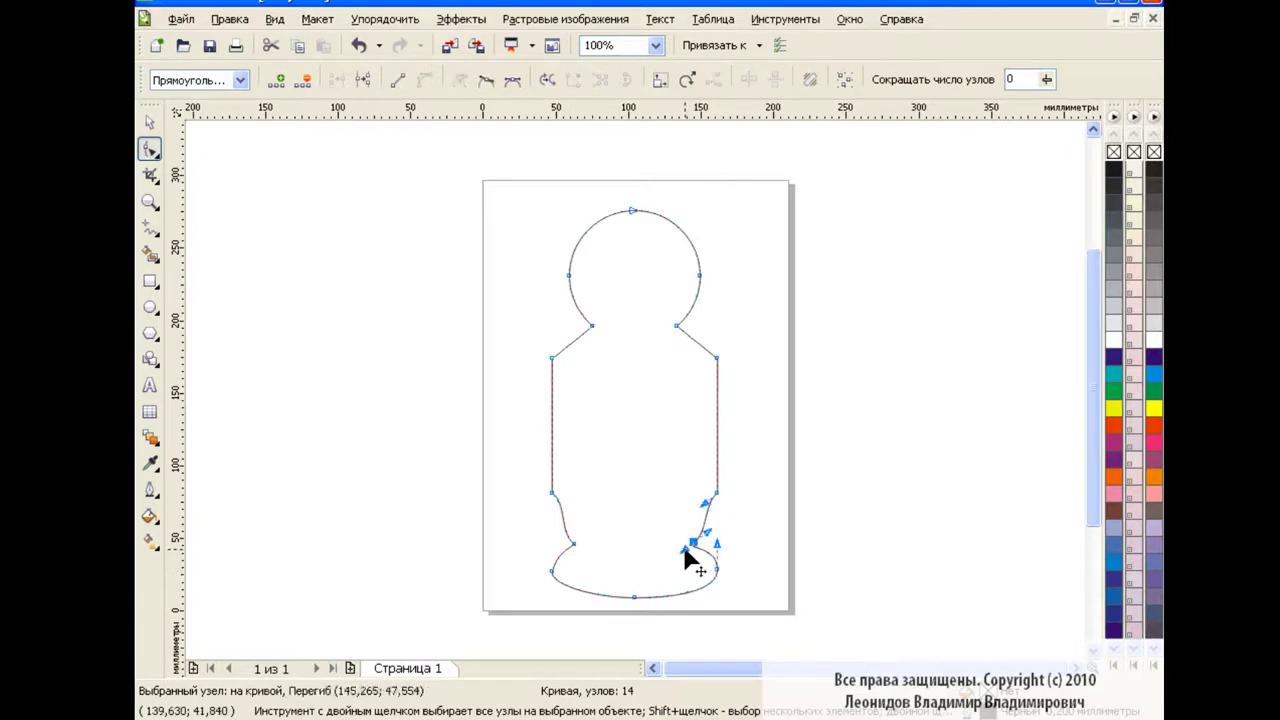
{"action": "left_click_drag", "start_coordinate": [716, 590], "coordinate": [721, 585]}
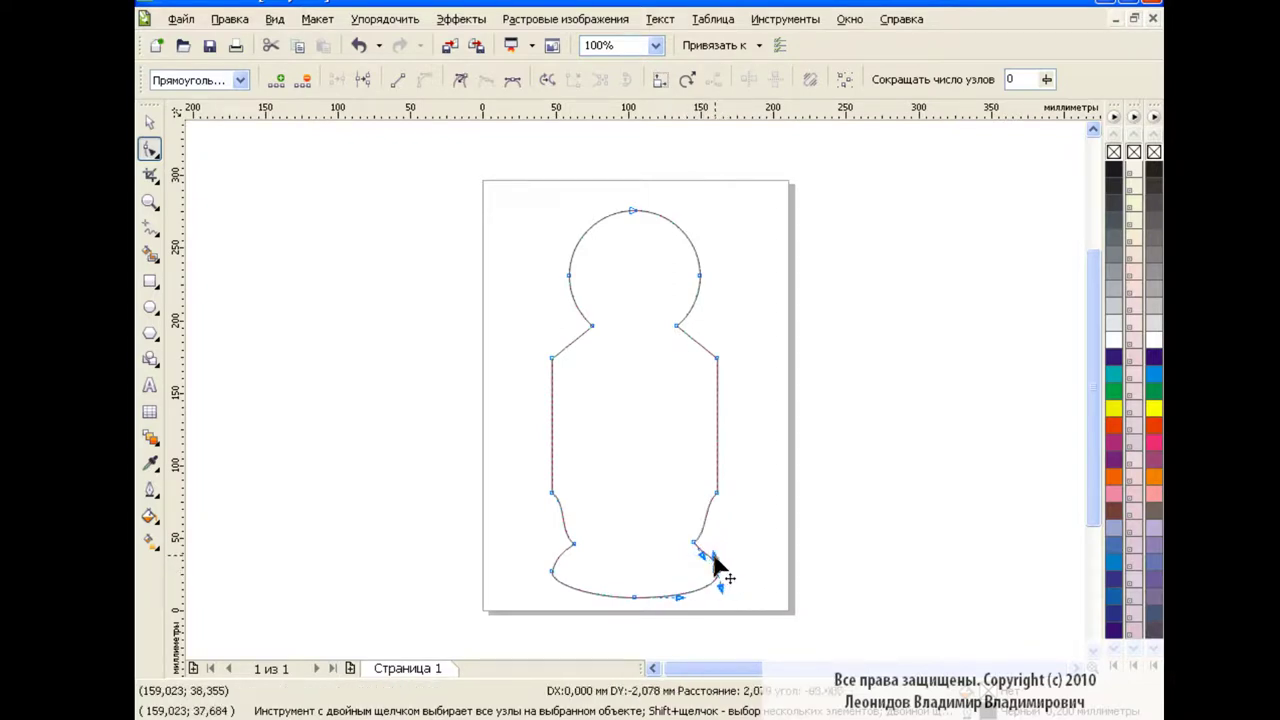
{"action": "left_click", "coordinate": [551, 492]}
{"action": "left_click", "coordinate": [717, 492], "text": "shift"}
{"action": "left_click", "coordinate": [302, 79]}
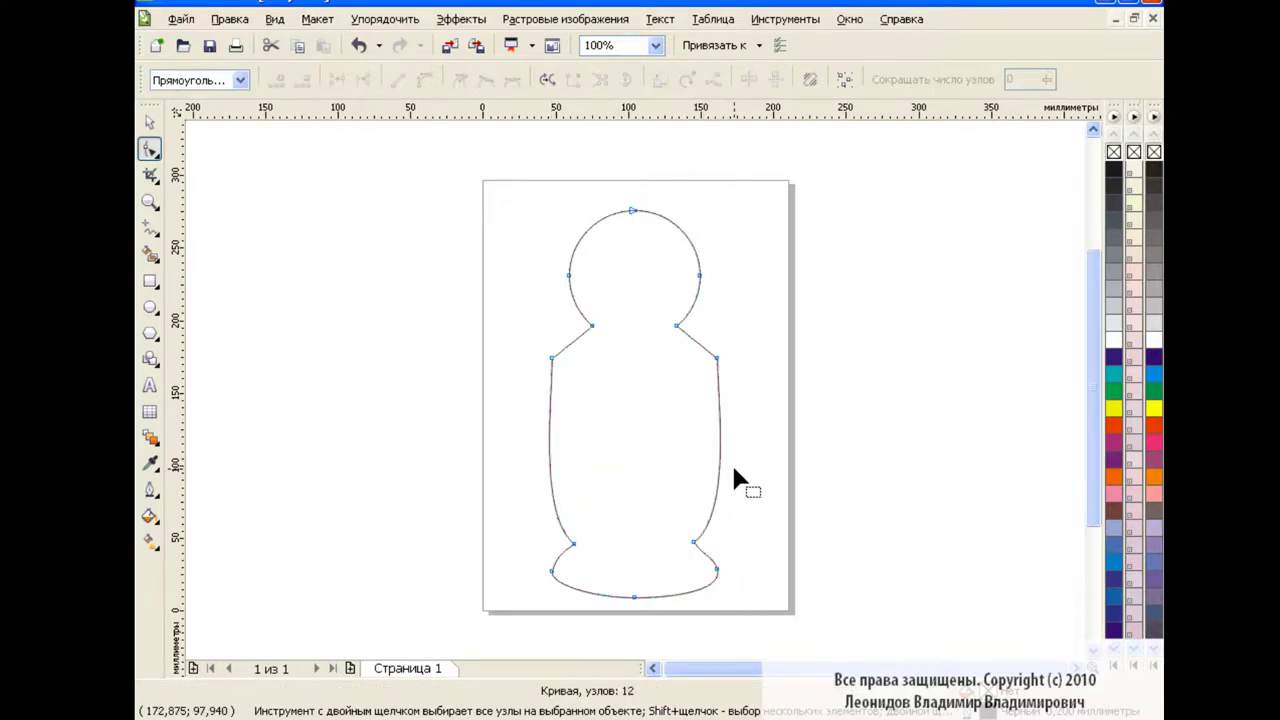
Select the four head and neck nodes on both sides
{"action": "left_click", "coordinate": [591, 325]}
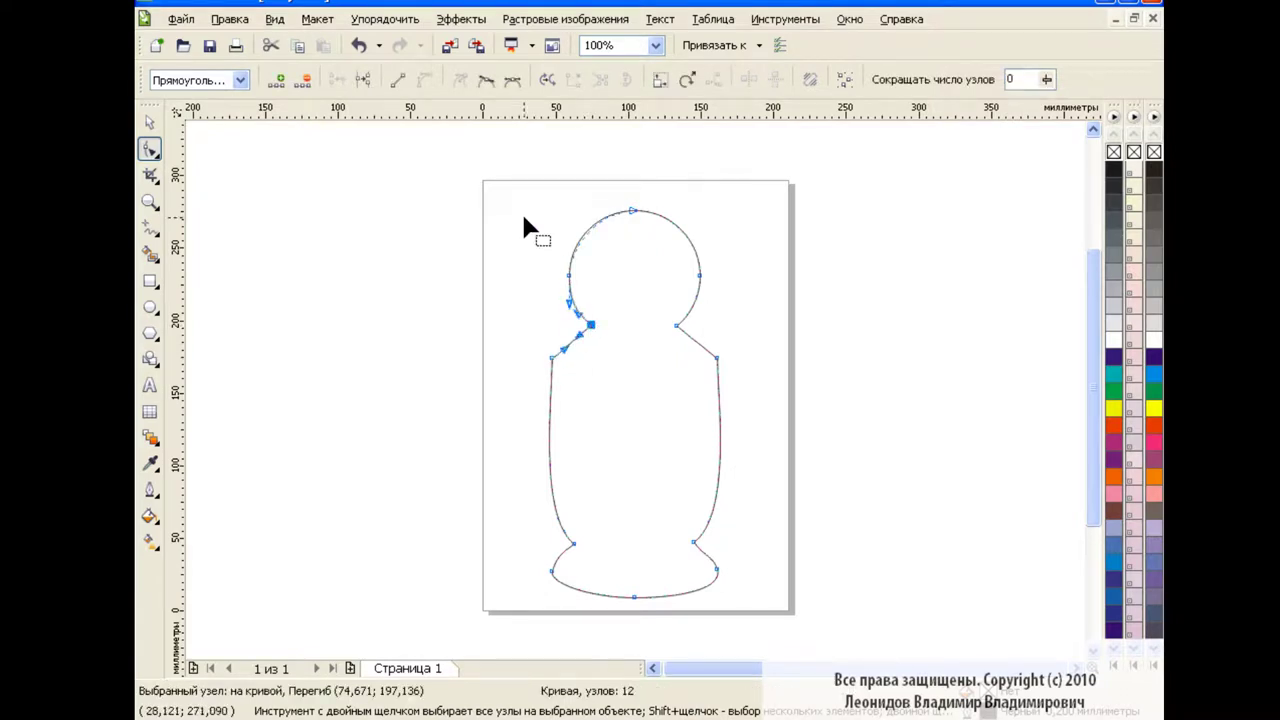
{"action": "left_click_drag", "start_coordinate": [612, 343], "coordinate": [614, 345]}
{"action": "left_click", "coordinate": [700, 275]}
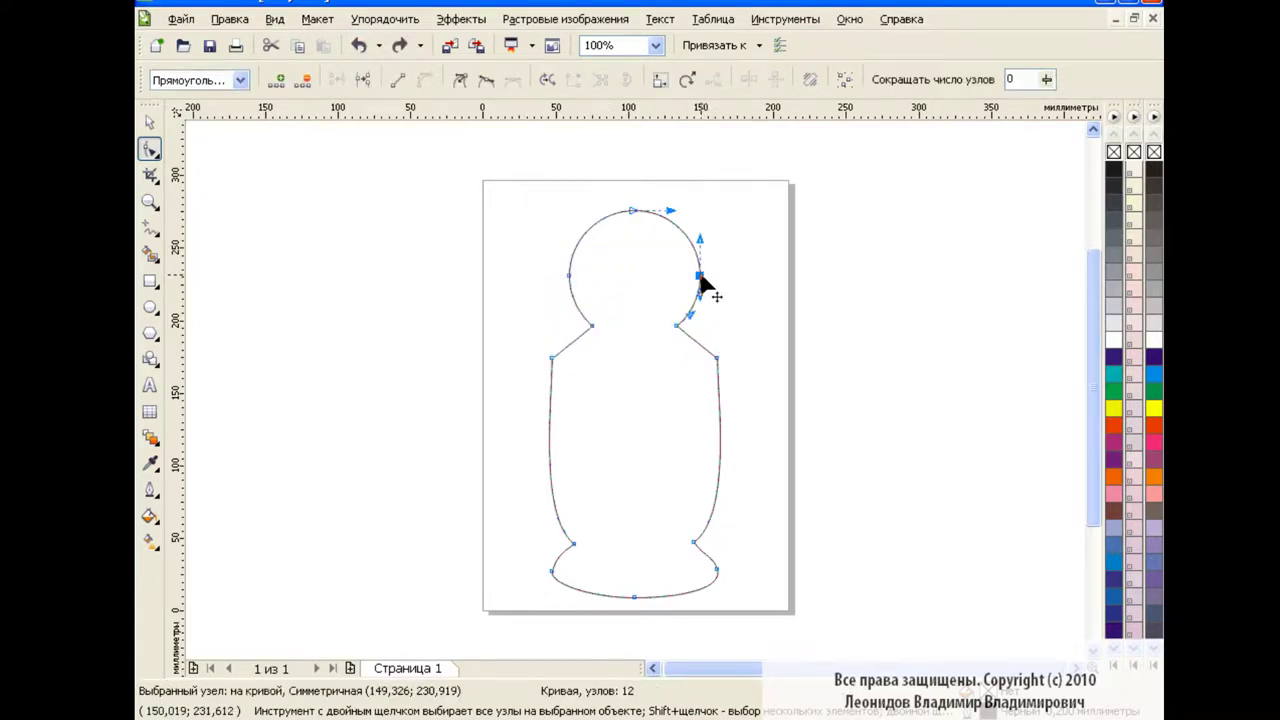
{"action": "left_click", "coordinate": [676, 325], "text": "shift"}
{"action": "left_click", "coordinate": [568, 275]}
{"action": "left_click", "coordinate": [591, 325], "text": "shift"}
Stretch the selected head and neck nodes wider and make the neck corner smooth
{"action": "left_click", "coordinate": [748, 79]}
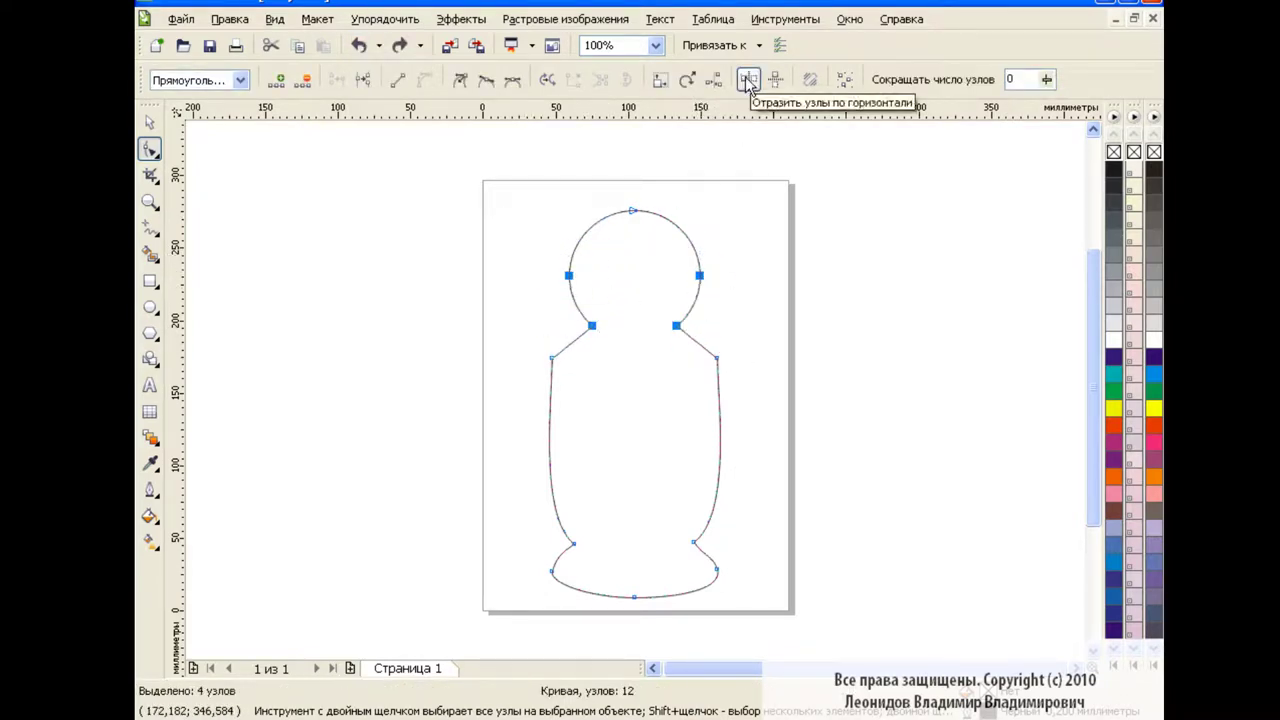
{"action": "left_click_drag", "start_coordinate": [700, 275], "coordinate": [709, 281]}
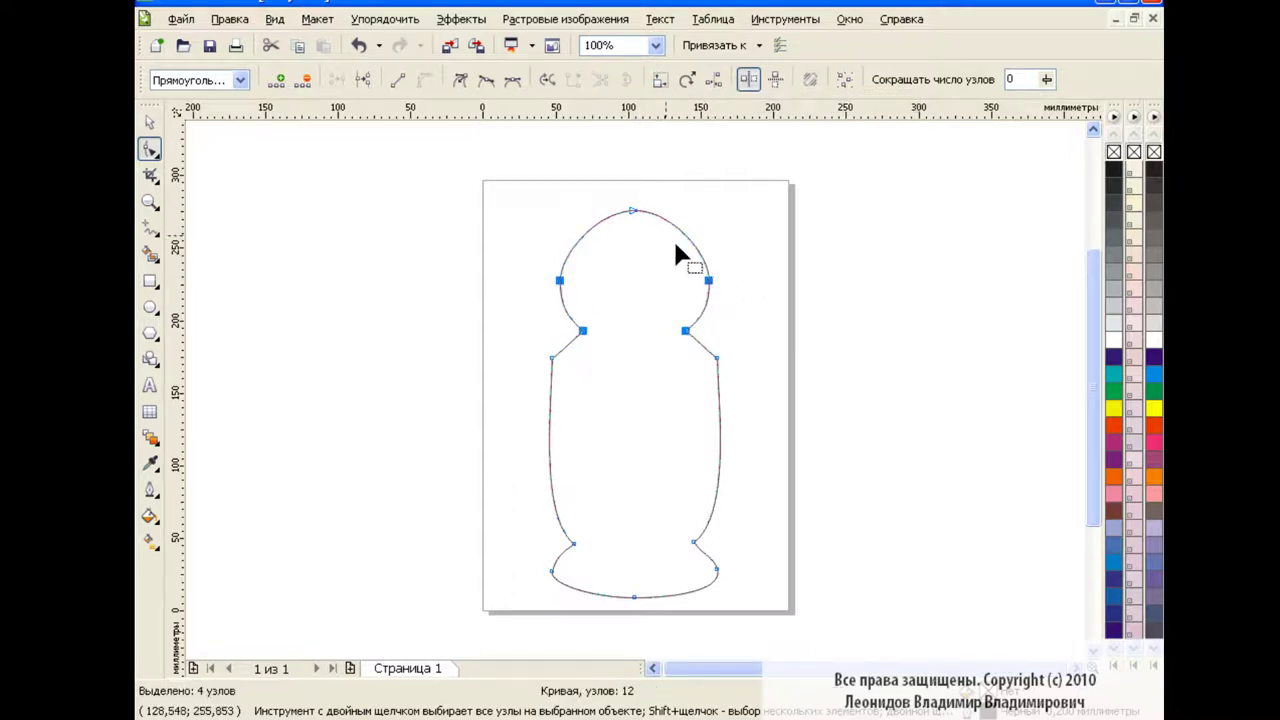
{"action": "left_click", "coordinate": [633, 212]}
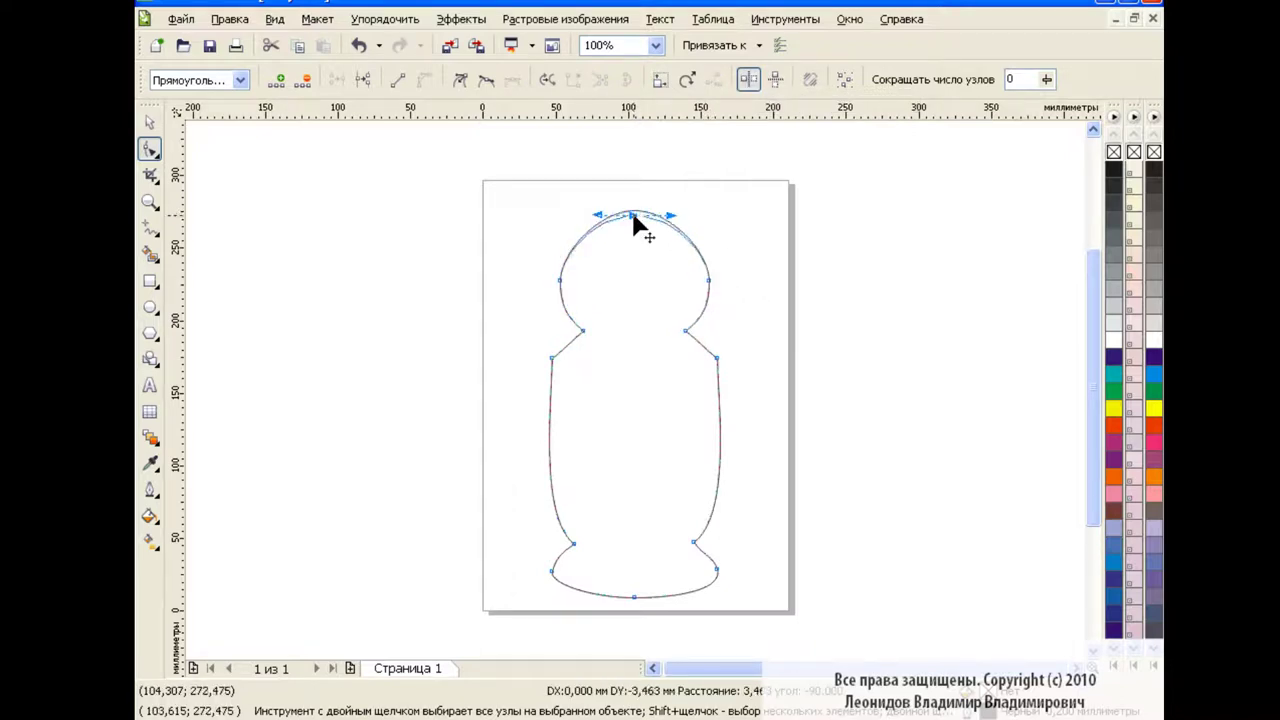
{"action": "left_click", "coordinate": [487, 80]}
Pull the neck and shoulder nodes outward to round the shoulders
{"action": "left_click", "coordinate": [687, 330]}
{"action": "left_click_drag", "start_coordinate": [693, 335], "coordinate": [700, 350]}
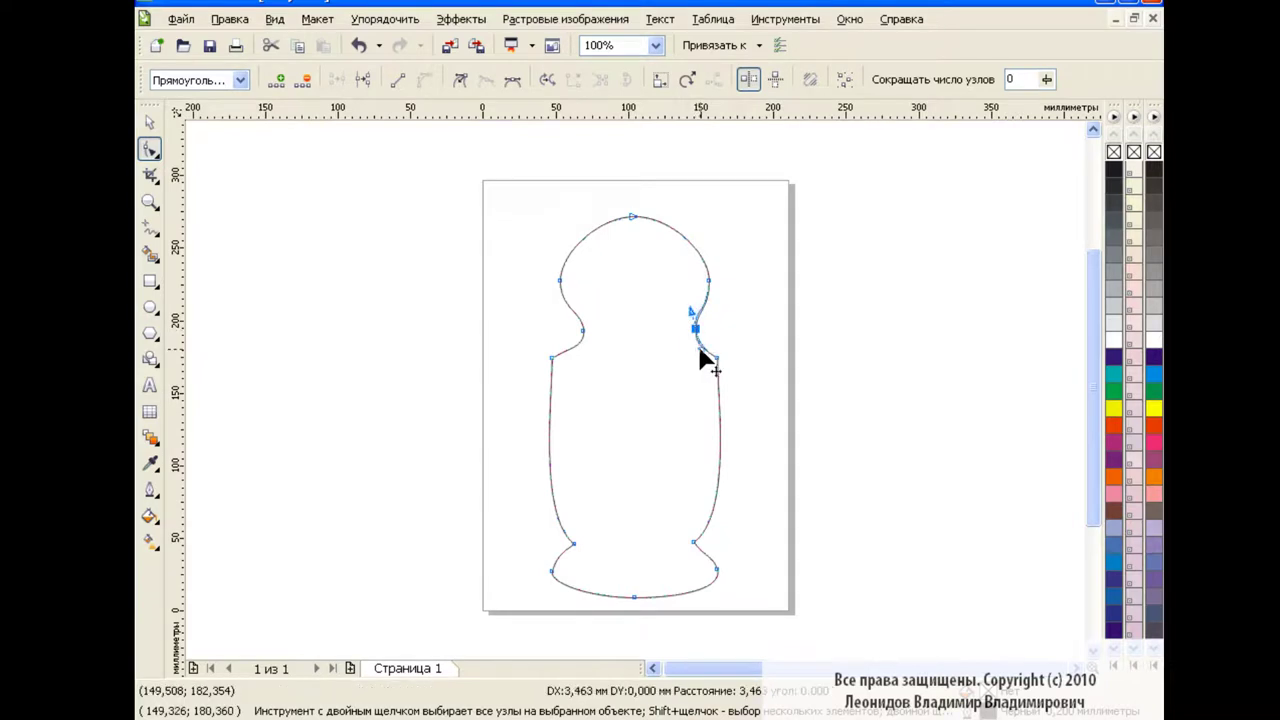
{"action": "mouse_move", "coordinate": [553, 355]}
{"action": "left_mouse_down"}
{"action": "mouse_move", "coordinate": [540, 410]}
{"action": "mouse_move", "coordinate": [551, 357]}
{"action": "left_mouse_up"}
{"action": "left_click", "coordinate": [716, 357]}
{"action": "left_click_drag", "start_coordinate": [722, 396], "coordinate": [715, 361]}
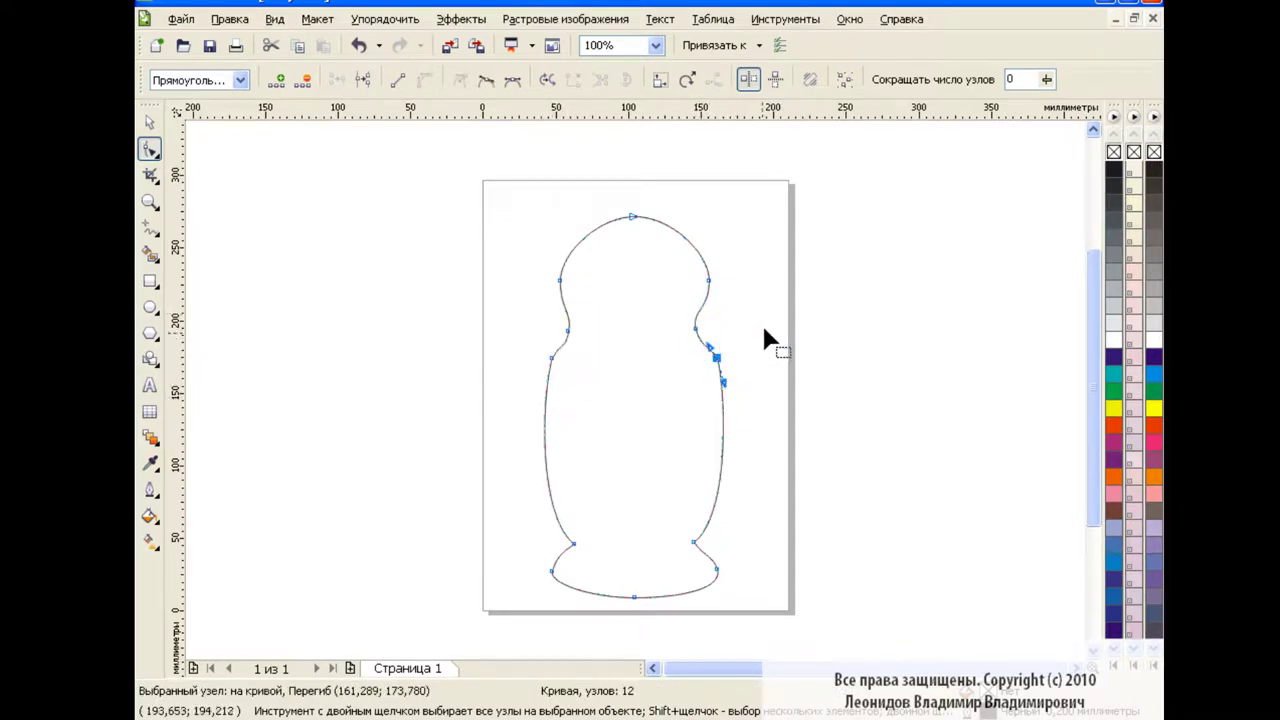
{"action": "key", "text": "ctrl+z"}
{"action": "left_click", "coordinate": [697, 328]}
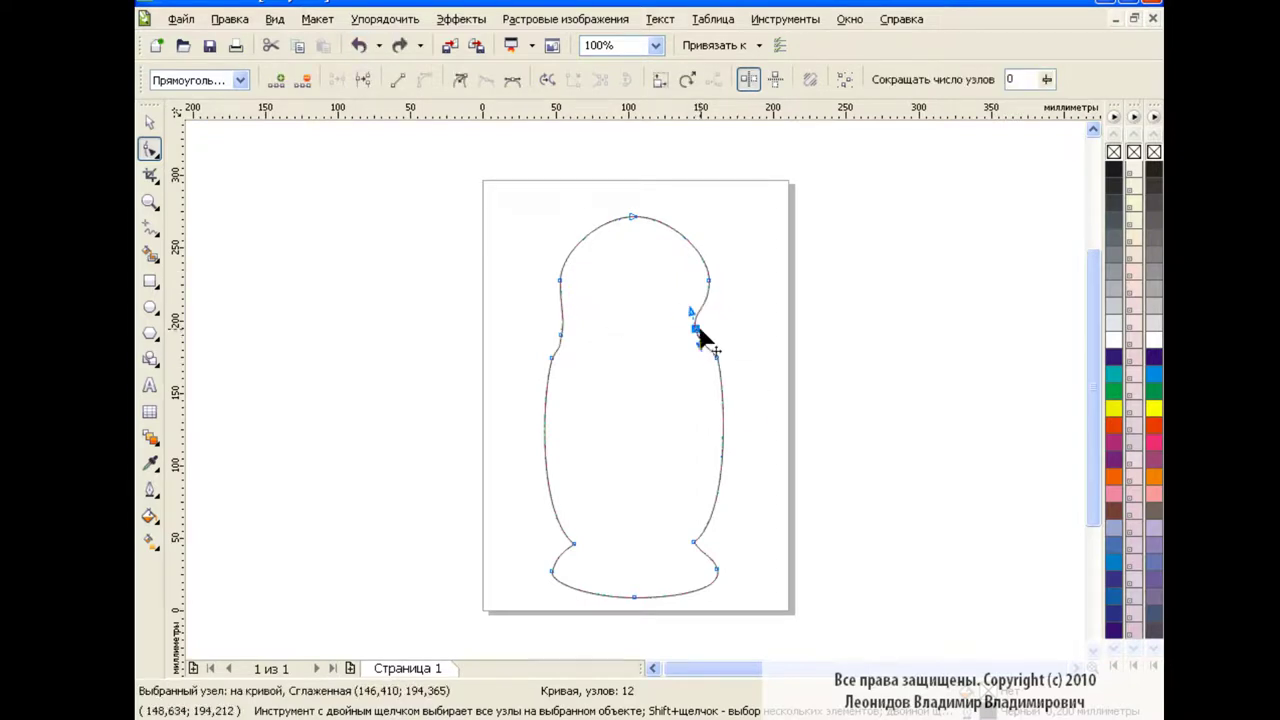
{"action": "left_click_drag", "start_coordinate": [697, 330], "coordinate": [707, 328]}
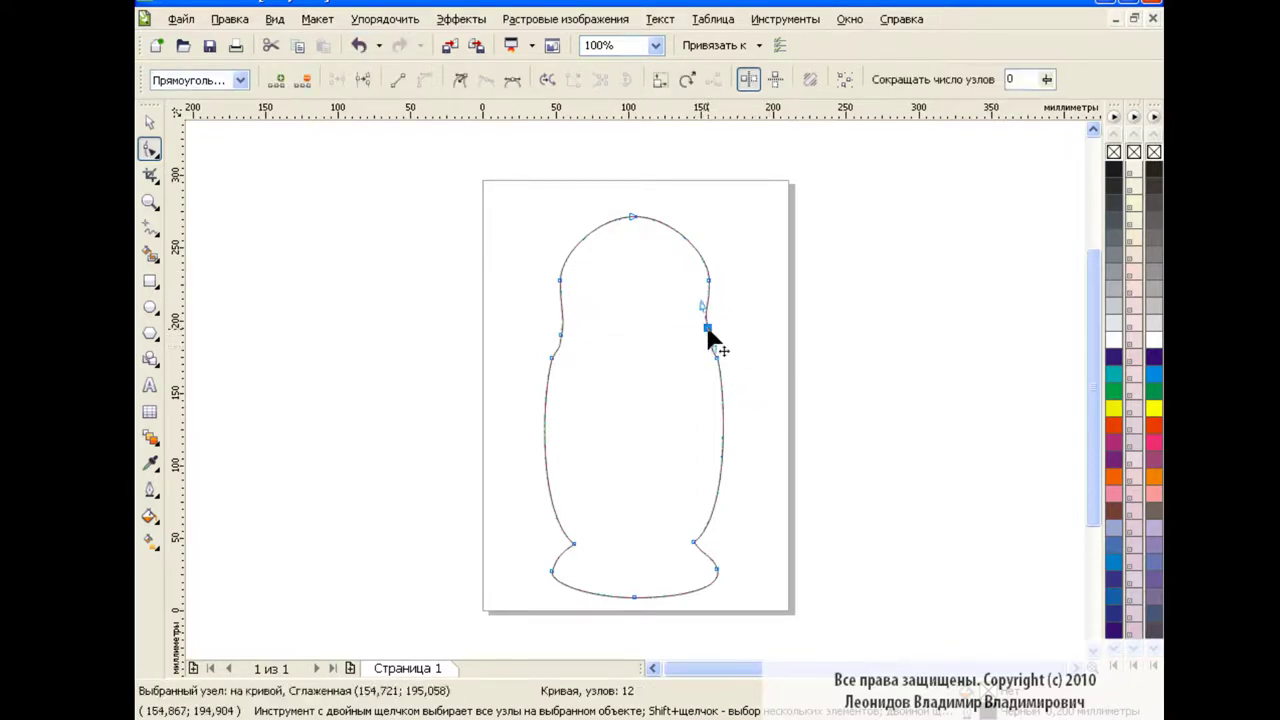
{"action": "left_click", "coordinate": [716, 348]}
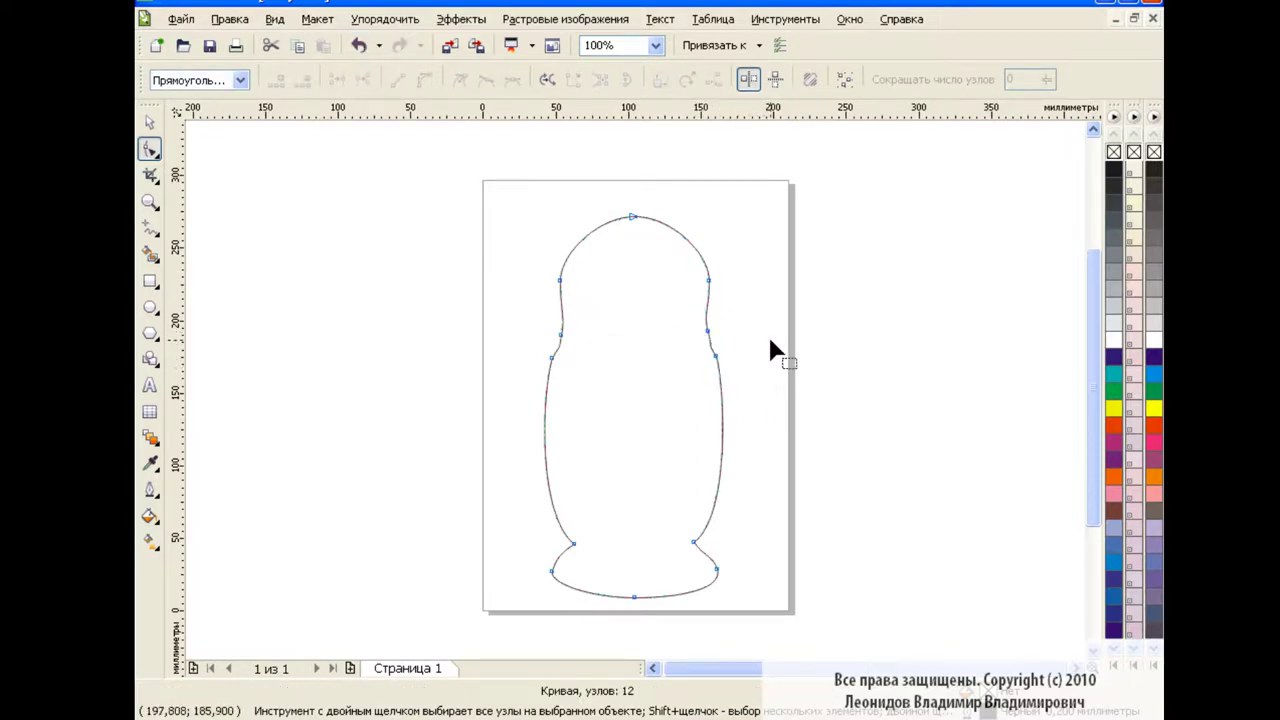
Inspect the left and right neck nodes by selecting them in turn
{"action": "left_click", "coordinate": [561, 333]}
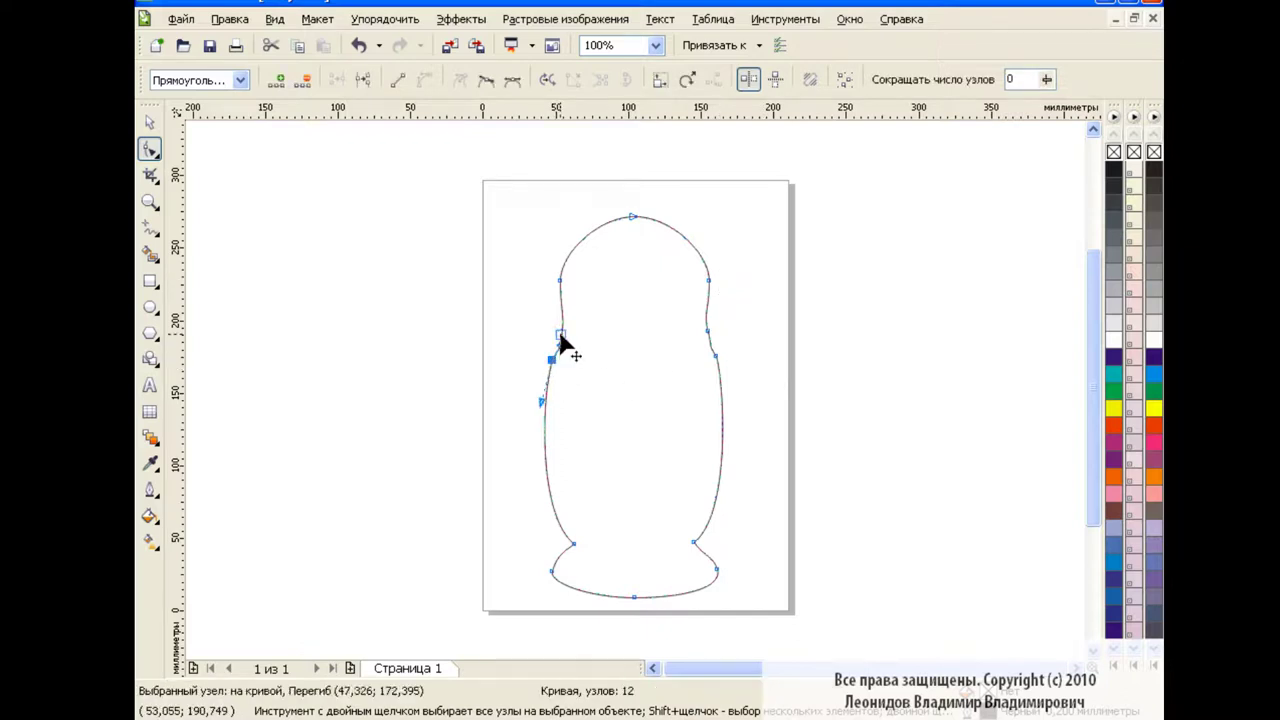
{"action": "left_click", "coordinate": [712, 352]}
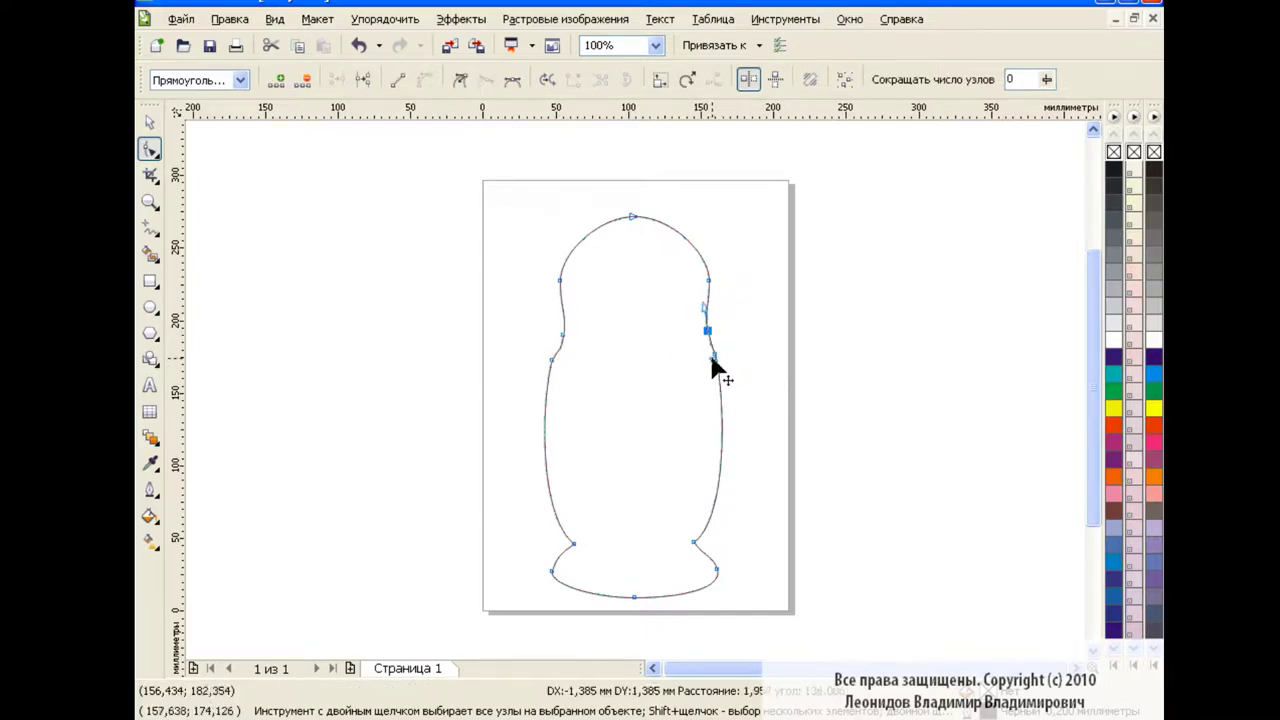
{"action": "left_click", "coordinate": [671, 336]}
{"action": "left_click", "coordinate": [561, 338]}
{"action": "left_click", "coordinate": [647, 332]}
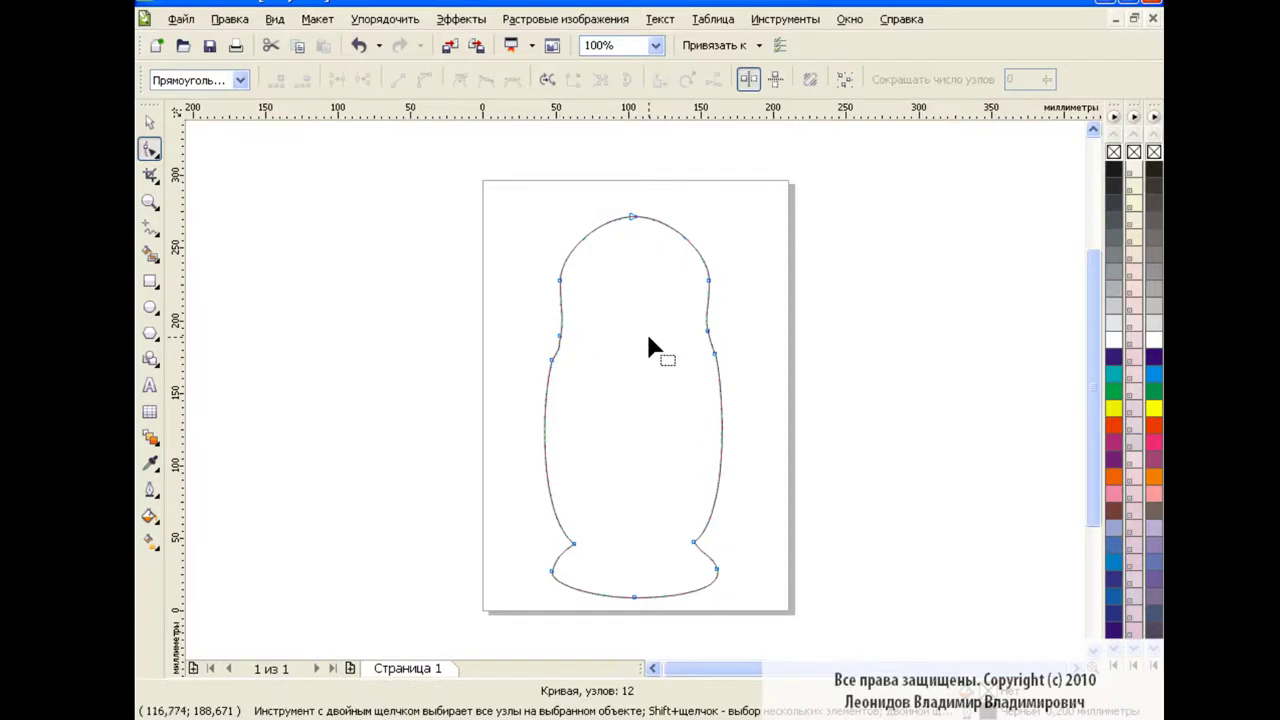
{"action": "left_click", "coordinate": [561, 339]}
{"action": "left_click", "coordinate": [686, 457]}
Nudge the lower-right and lower-left base nodes to reshape the base joins
{"action": "left_click_drag", "start_coordinate": [694, 543], "coordinate": [702, 550]}
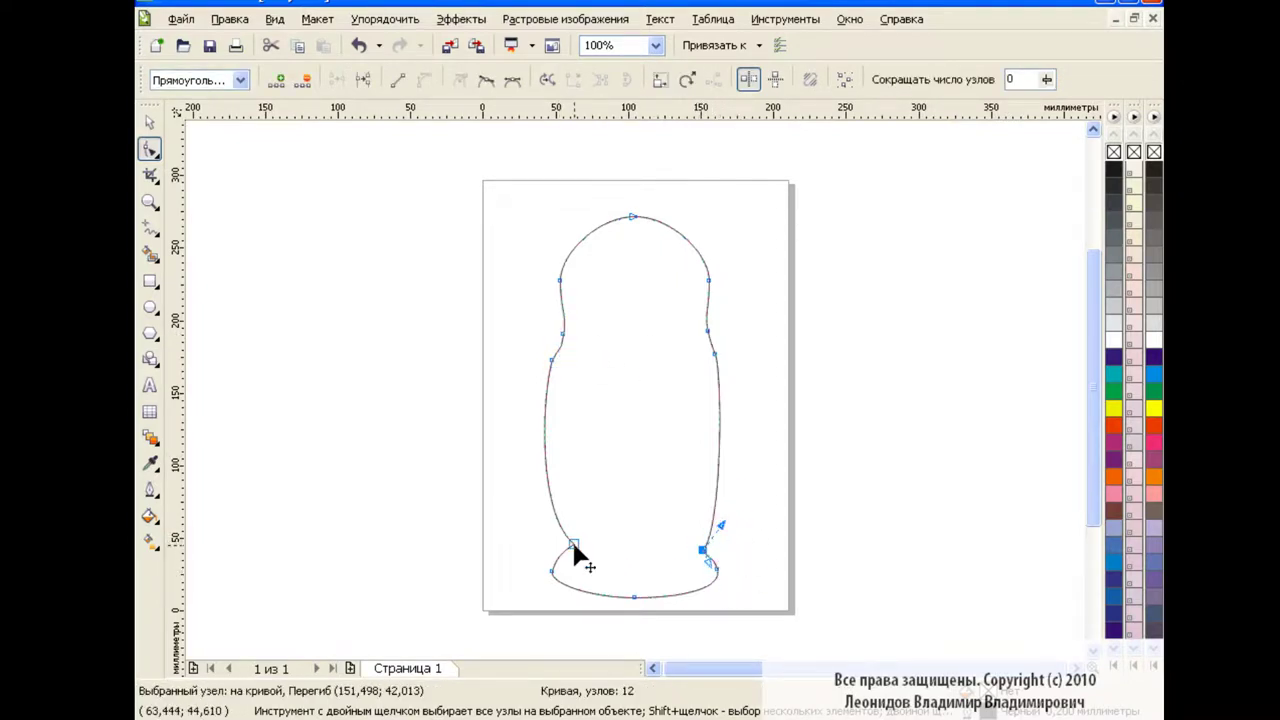
{"action": "left_click_drag", "start_coordinate": [574, 550], "coordinate": [557, 571]}
{"action": "left_click", "coordinate": [716, 570]}
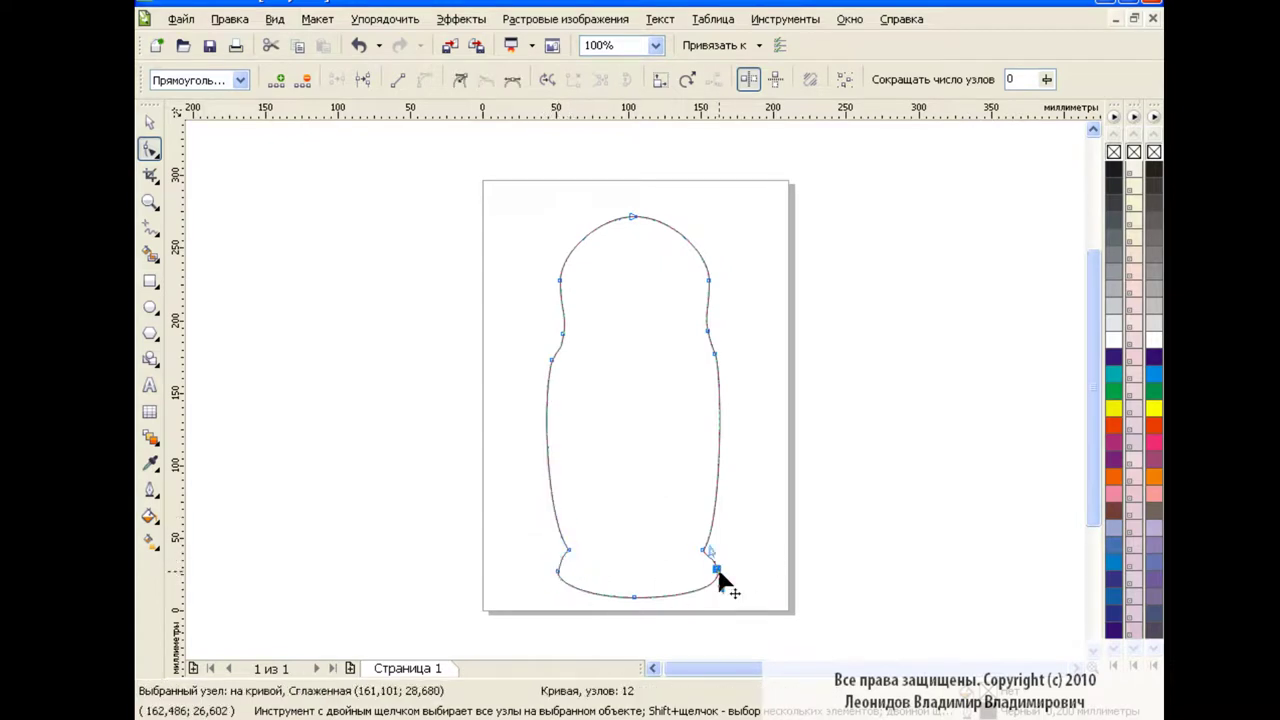
{"action": "left_click_drag", "start_coordinate": [716, 570], "coordinate": [710, 571]}
{"action": "left_click", "coordinate": [780, 578]}
{"action": "left_click", "coordinate": [634, 597]}
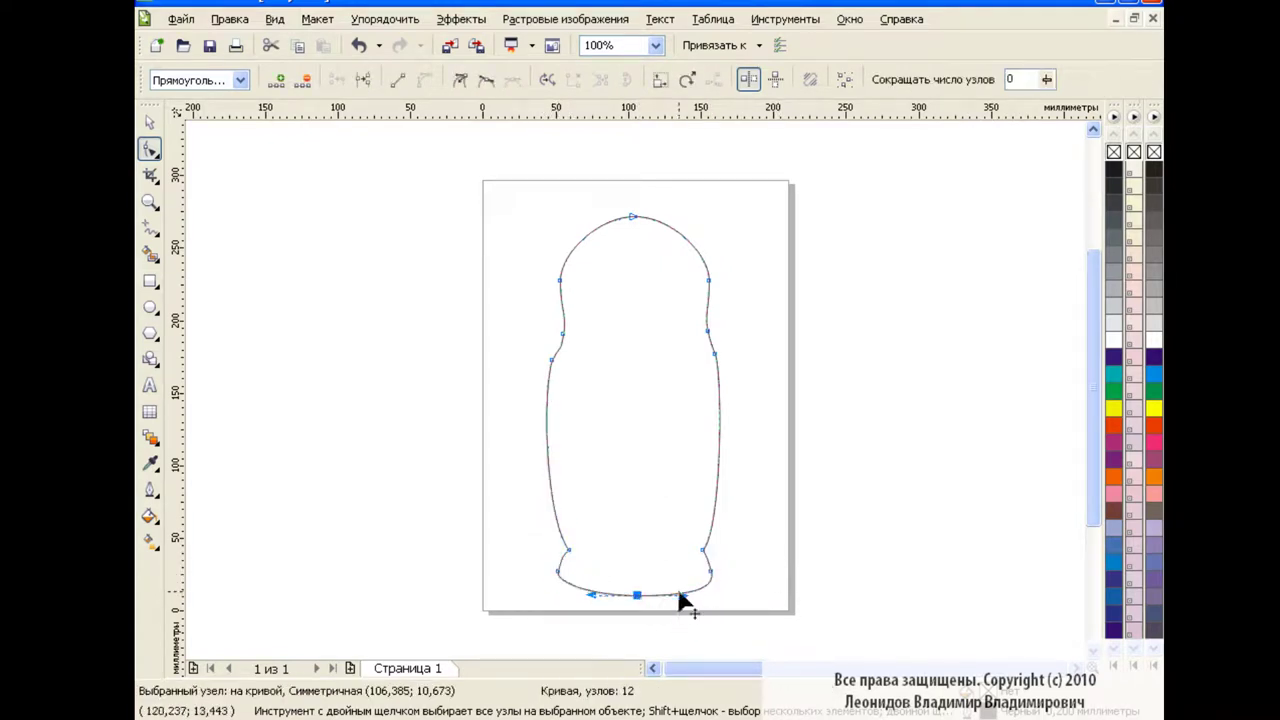
{"action": "left_click", "coordinate": [710, 571]}
{"action": "left_click", "coordinate": [779, 538]}
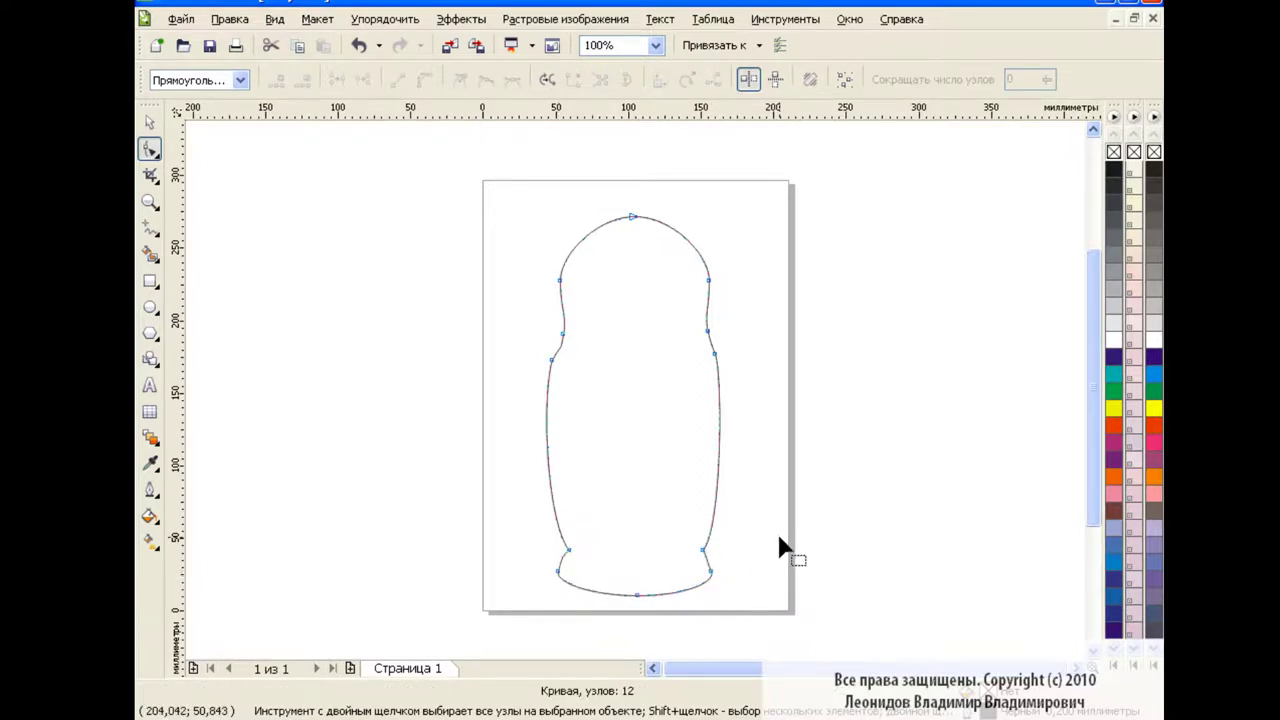
Fine-tune the left and right waist points so both sides curve smoothly
{"action": "left_click_drag", "start_coordinate": [552, 359], "coordinate": [560, 349]}
{"action": "left_click", "coordinate": [640, 376]}
{"action": "left_click", "coordinate": [563, 330]}
{"action": "left_click", "coordinate": [708, 331]}
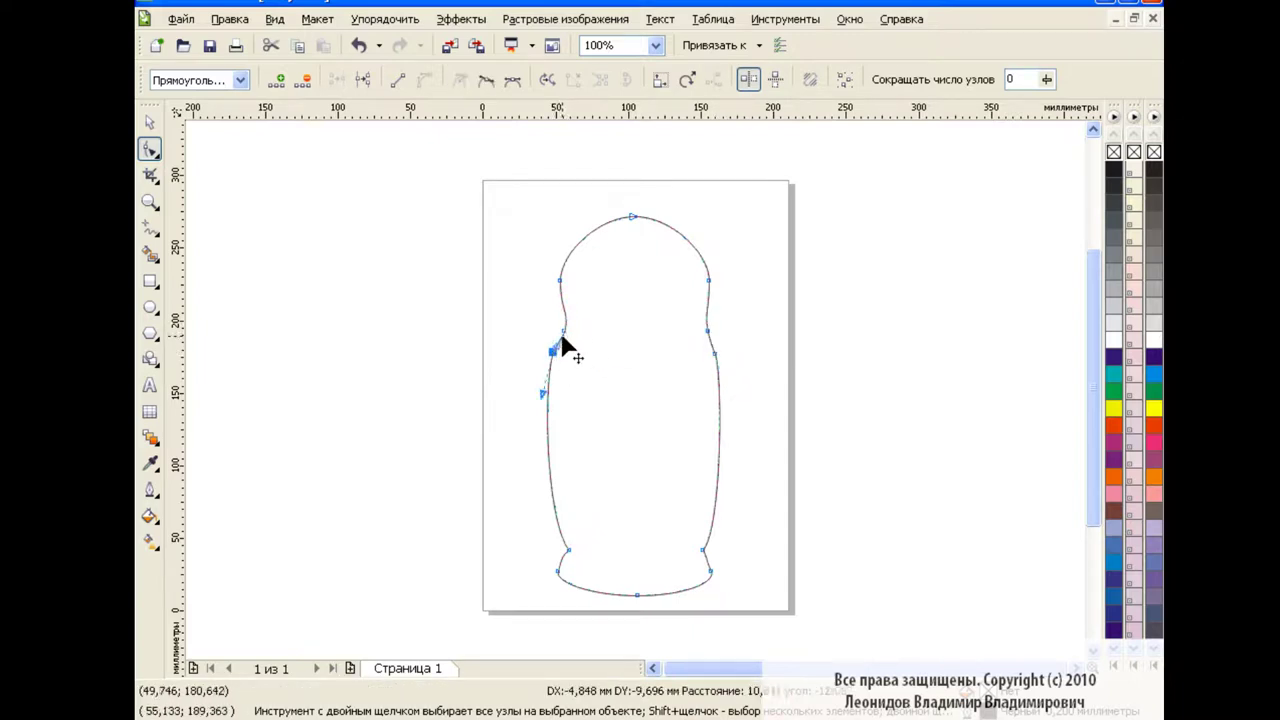
{"action": "left_click", "coordinate": [614, 383]}
{"action": "left_click", "coordinate": [552, 351]}
{"action": "left_click", "coordinate": [632, 372]}
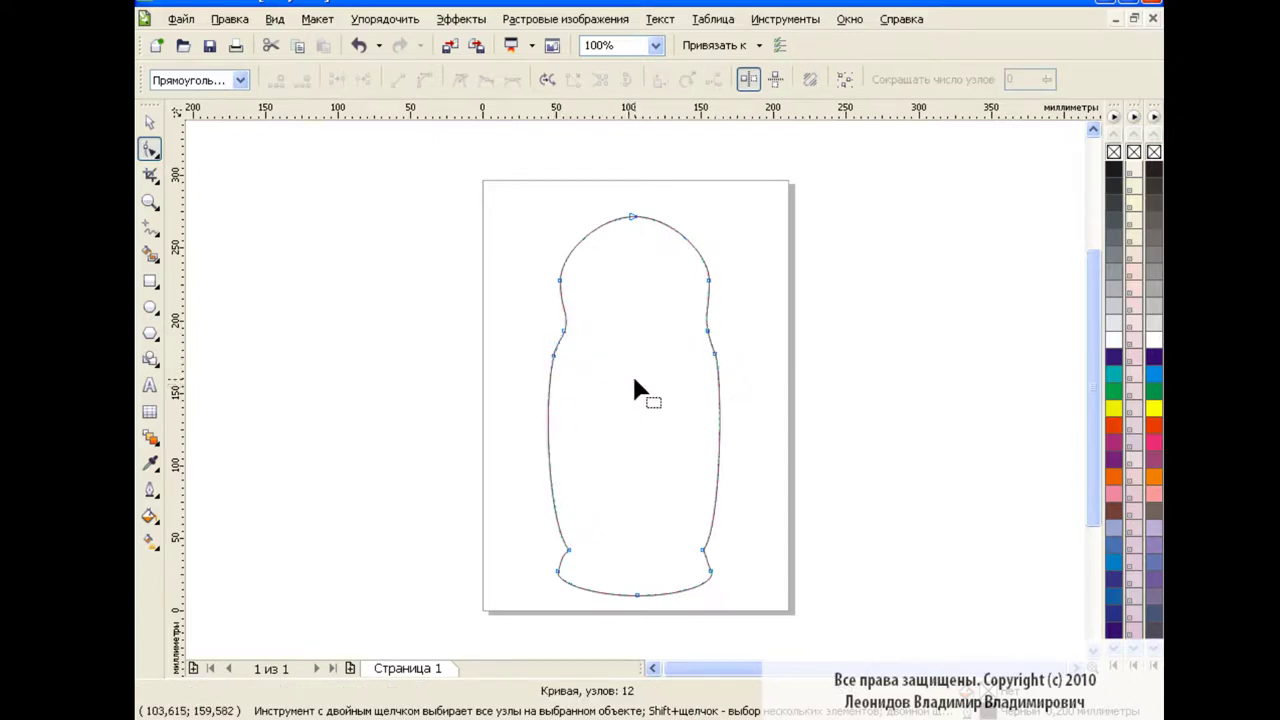
{"action": "left_click", "coordinate": [563, 330]}
{"action": "left_click_drag", "start_coordinate": [565, 330], "coordinate": [570, 330]}
{"action": "left_click", "coordinate": [683, 378]}
{"action": "left_click_drag", "start_coordinate": [715, 352], "coordinate": [719, 356]}
{"action": "left_click", "coordinate": [774, 358]}
Reselect the doll outline and pick its lower-left node for editing
{"action": "key", "text": "space"}
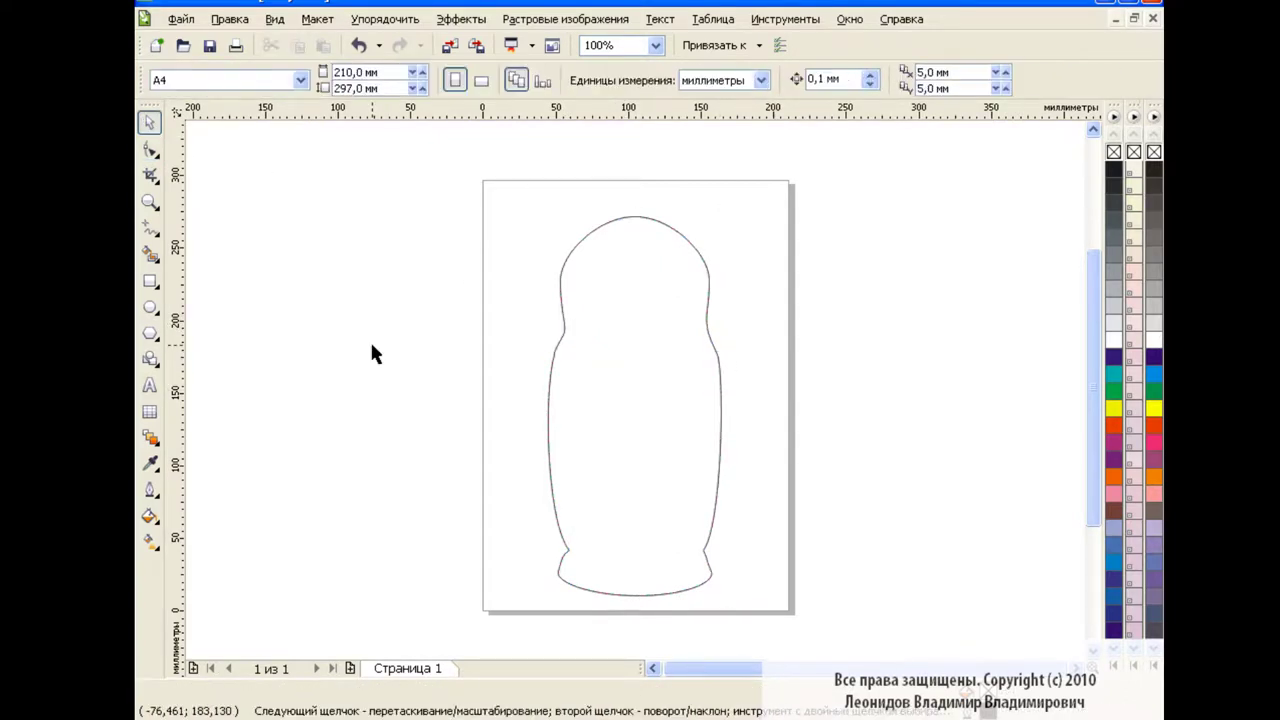
{"action": "left_click", "coordinate": [566, 562]}
{"action": "key", "text": "space"}
{"action": "left_click", "coordinate": [568, 552]}
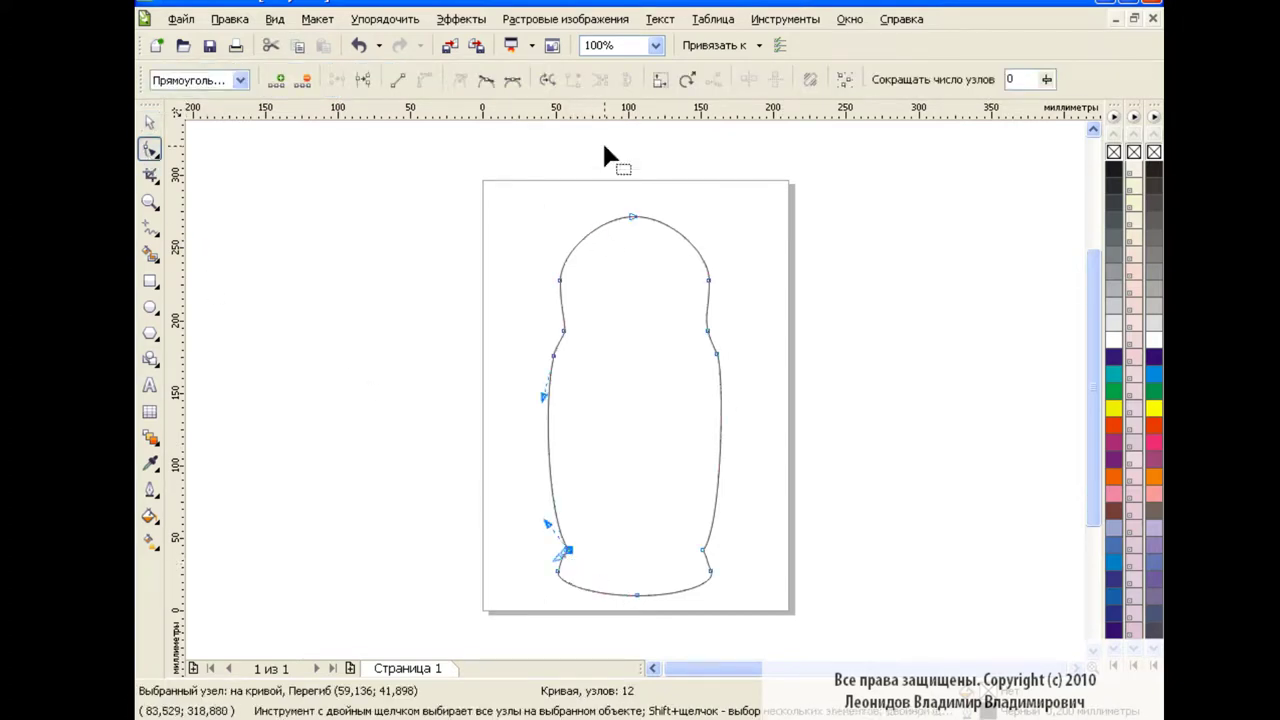
Drag the base points to round the left and right base curves
{"action": "scroll", "coordinate": [605, 155], "scroll_direction": "up", "scroll_amount": 2}
{"action": "scroll", "coordinate": [629, 214], "scroll_direction": "down", "scroll_amount": 3}
{"action": "left_click", "coordinate": [937, 514]}
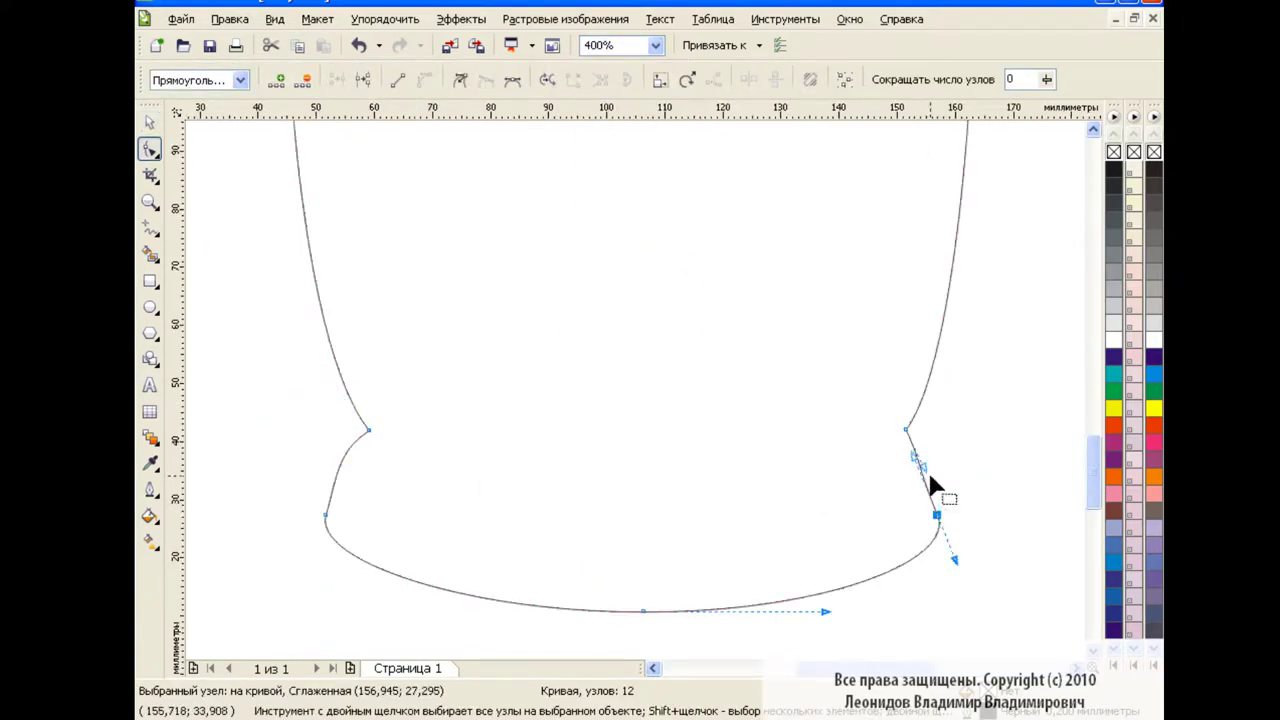
{"action": "left_click_drag", "start_coordinate": [929, 477], "coordinate": [931, 497]}
{"action": "left_click", "coordinate": [369, 433]}
{"action": "left_click_drag", "start_coordinate": [343, 449], "coordinate": [343, 486]}
{"action": "left_click", "coordinate": [455, 485]}
{"action": "left_click", "coordinate": [325, 516]}
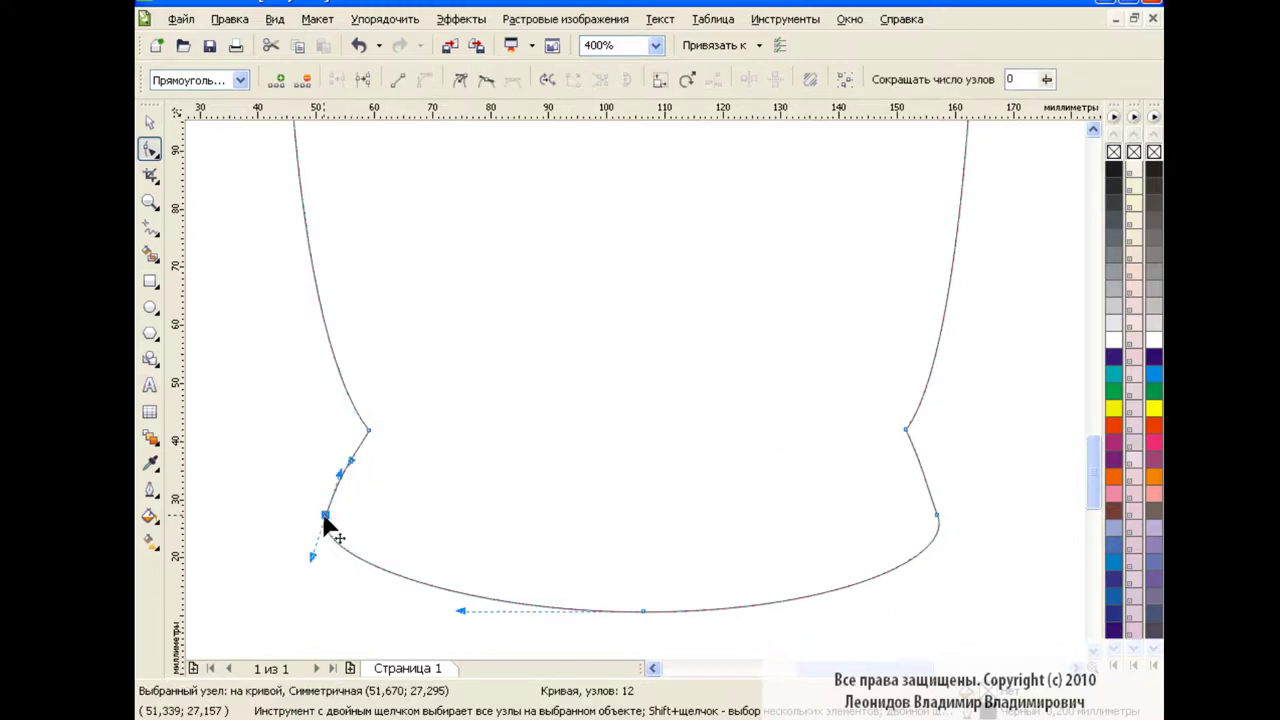
{"action": "mouse_move", "coordinate": [937, 514]}
{"action": "left_mouse_down"}
{"action": "mouse_move", "coordinate": [936, 494]}
{"action": "mouse_move", "coordinate": [937, 549]}
{"action": "left_mouse_up"}
{"action": "left_click", "coordinate": [325, 516]}
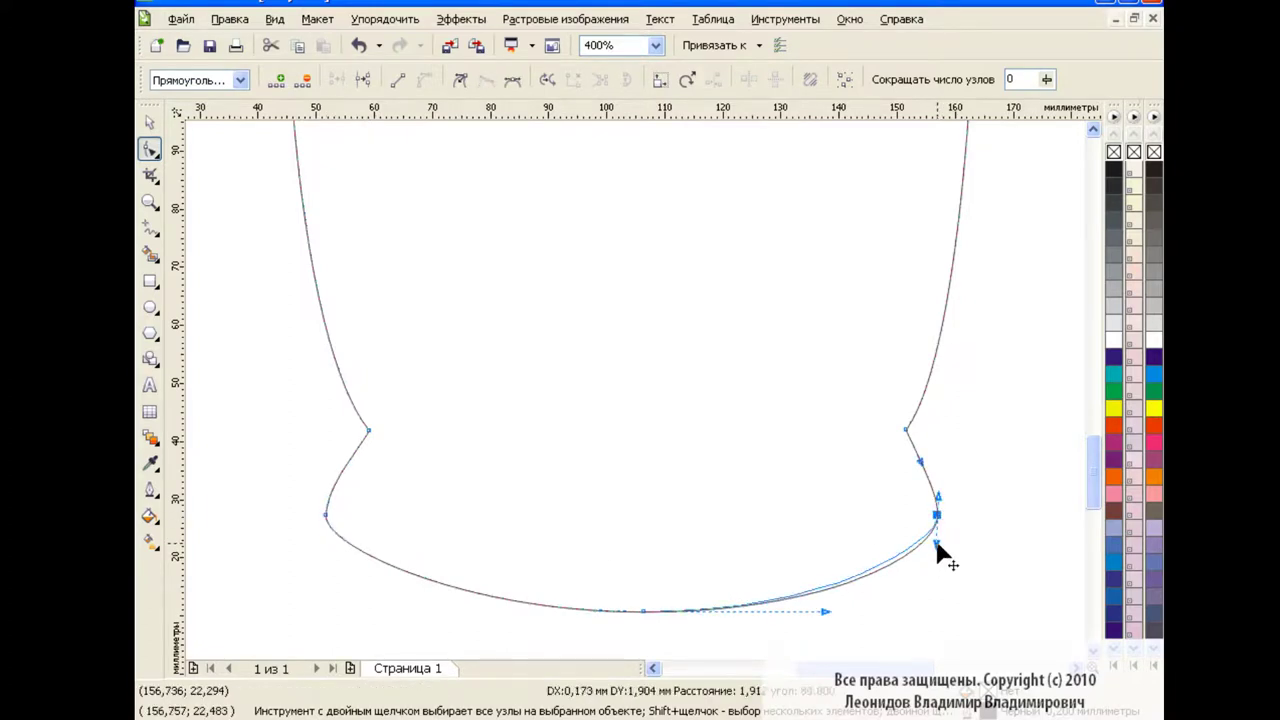
Nudge the curve points below the head on both sides
{"action": "scroll", "coordinate": [1086, 455], "scroll_direction": "up", "scroll_amount": 5}
{"action": "scroll", "coordinate": [886, 425], "scroll_direction": "up", "scroll_amount": 3}
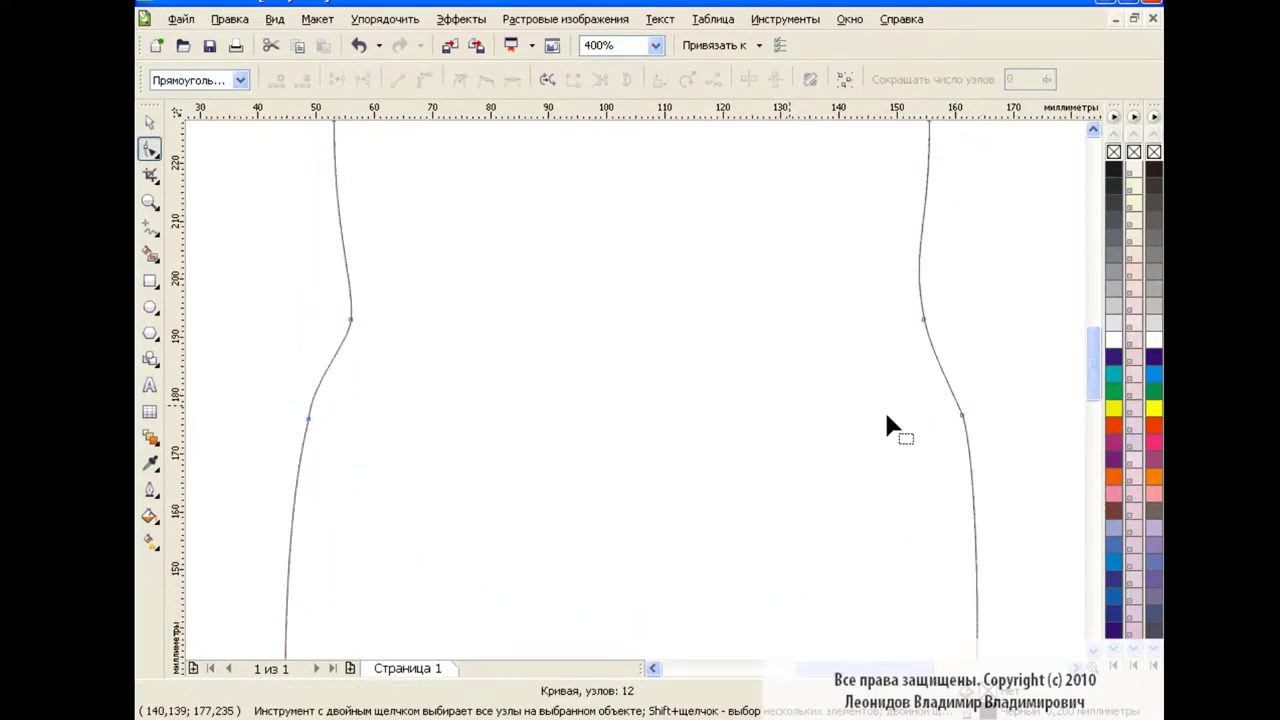
{"action": "left_click", "coordinate": [308, 420]}
{"action": "left_click", "coordinate": [961, 415]}
{"action": "left_click", "coordinate": [308, 420]}
{"action": "mouse_move", "coordinate": [961, 414]}
{"action": "left_mouse_down"}
{"action": "mouse_move", "coordinate": [958, 399]}
{"action": "mouse_move", "coordinate": [961, 412]}
{"action": "left_mouse_up"}
{"action": "left_click_drag", "start_coordinate": [350, 320], "coordinate": [351, 318]}
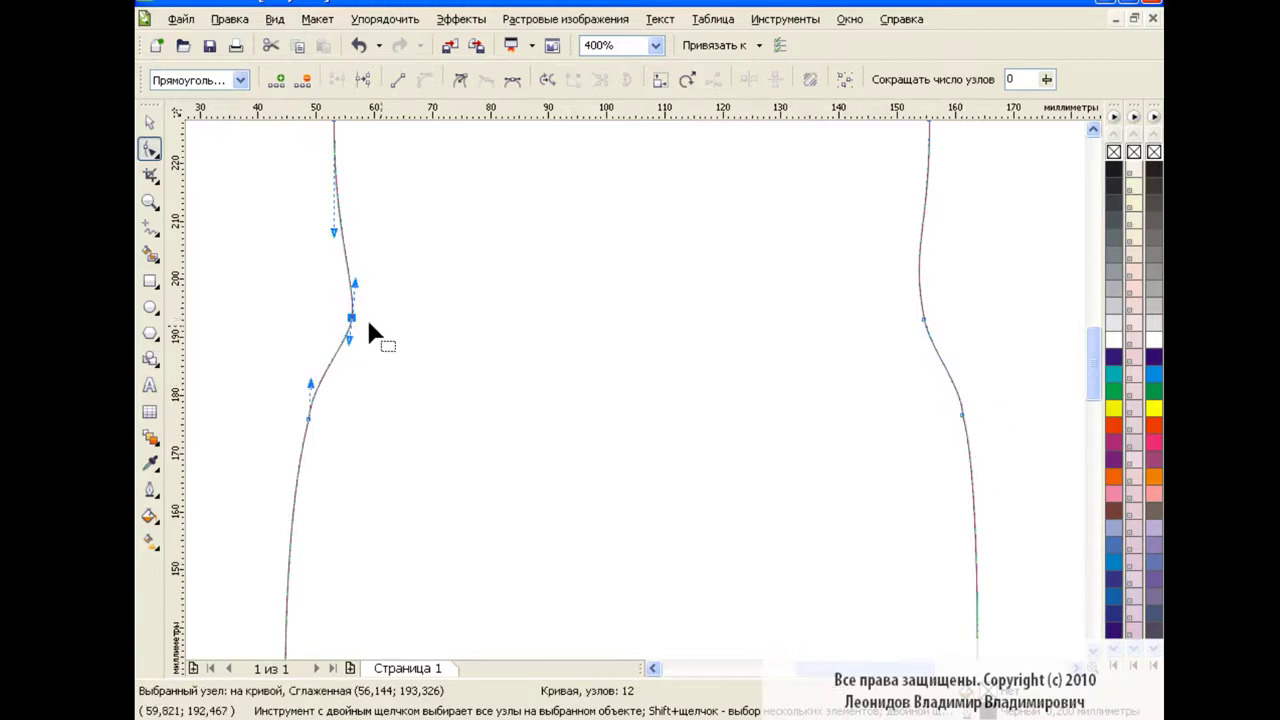
Refine the right-side curve below the head by dragging its segment
{"action": "left_click", "coordinate": [923, 320]}
{"action": "left_click_drag", "start_coordinate": [924, 323], "coordinate": [923, 322]}
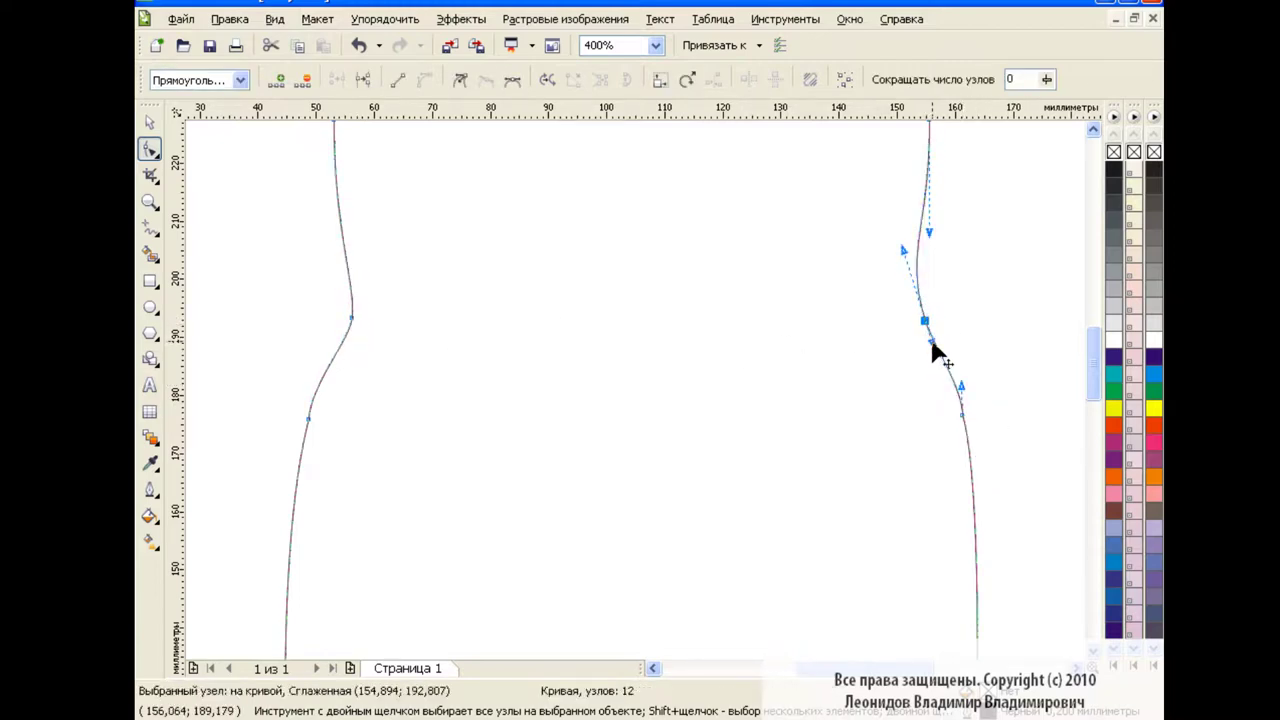
{"action": "left_click", "coordinate": [351, 318]}
{"action": "left_click", "coordinate": [923, 321]}
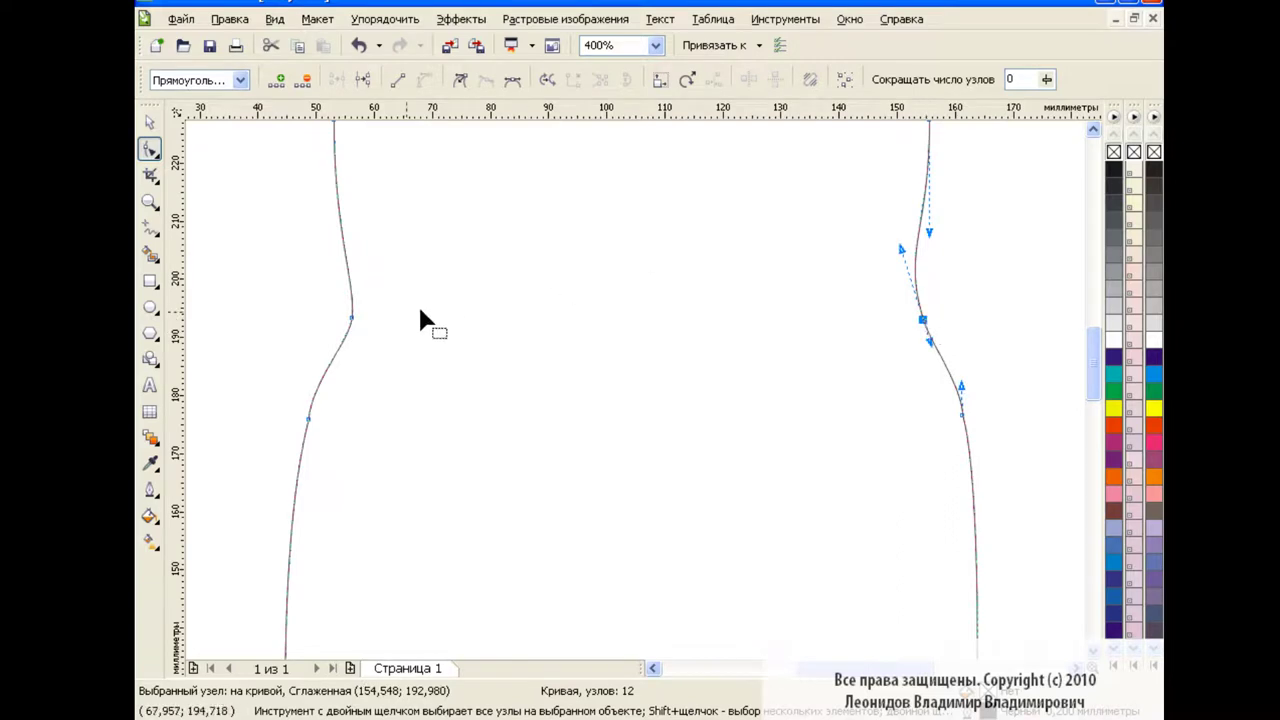
{"action": "left_click", "coordinate": [351, 318]}
{"action": "left_click", "coordinate": [923, 321]}
{"action": "left_click_drag", "start_coordinate": [900, 255], "coordinate": [922, 343]}
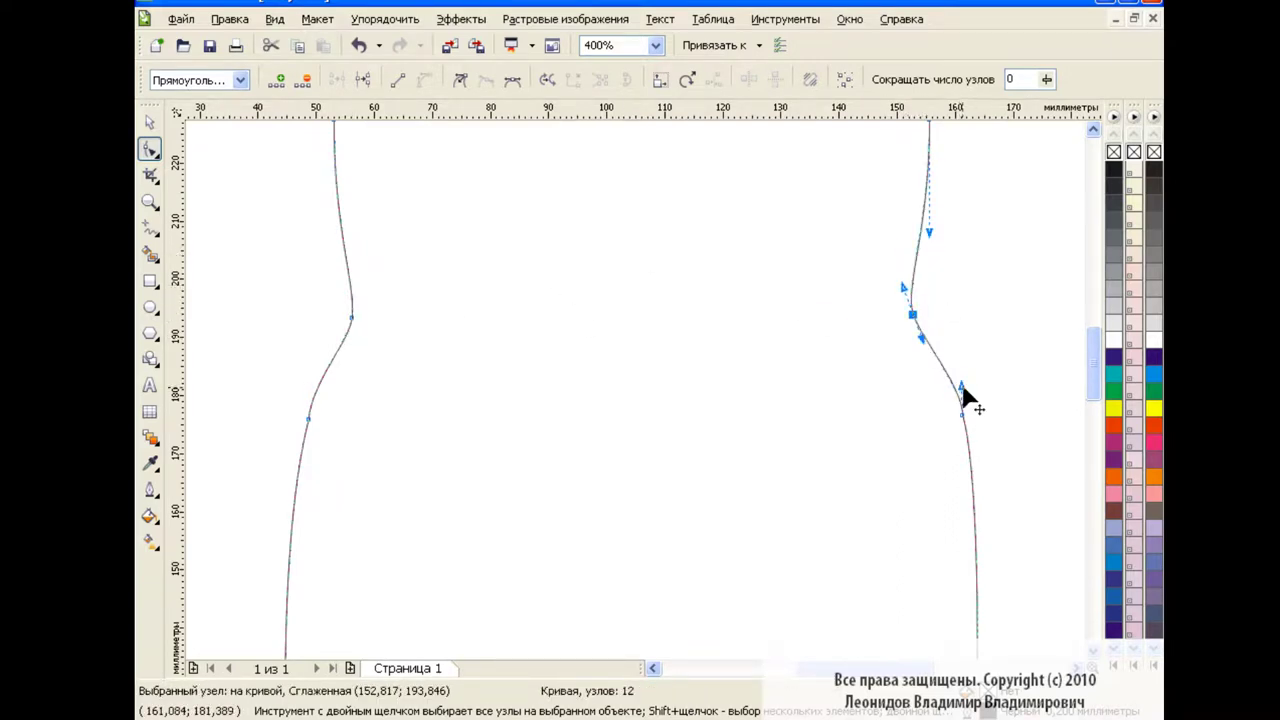
Zoom back out to 100% to view the whole page
{"action": "left_click", "coordinate": [655, 45]}
{"action": "left_click", "coordinate": [600, 177]}
{"action": "key", "text": "space"}
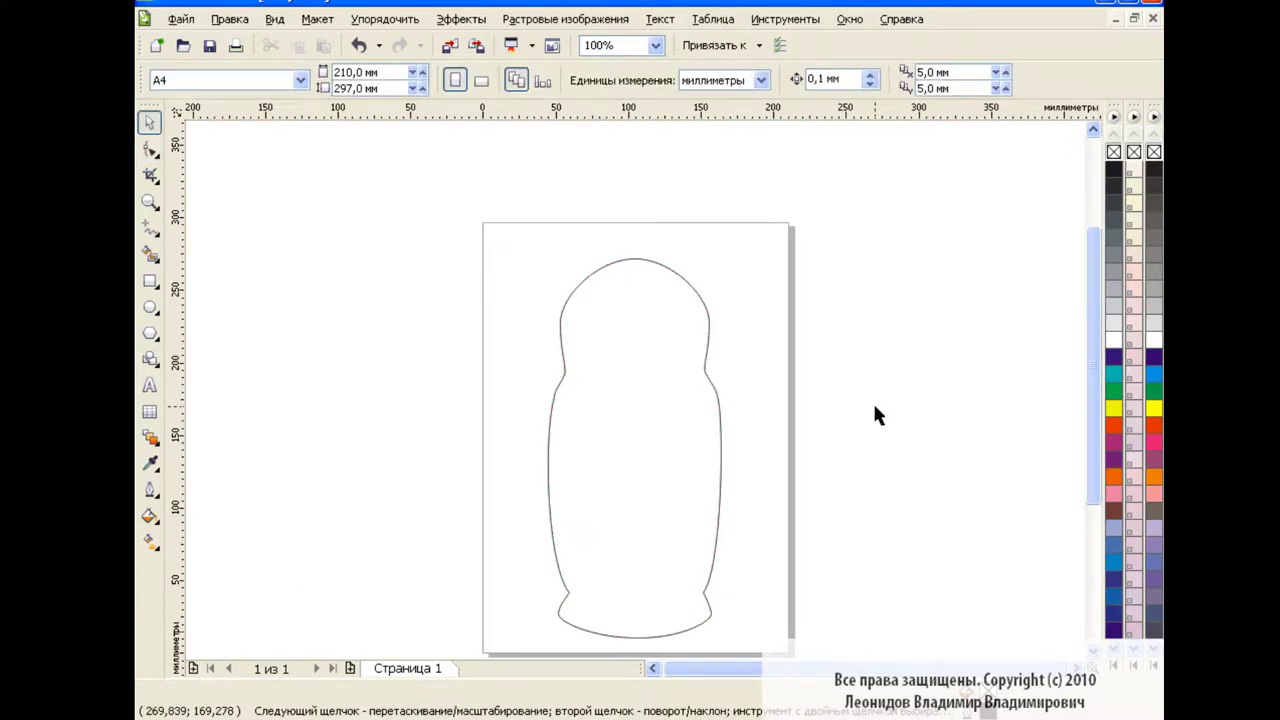
Select the doll outline and try picking several of its nodes
{"action": "left_click_drag", "start_coordinate": [1092, 296], "coordinate": [1091, 332]}
{"action": "left_click", "coordinate": [720, 403]}
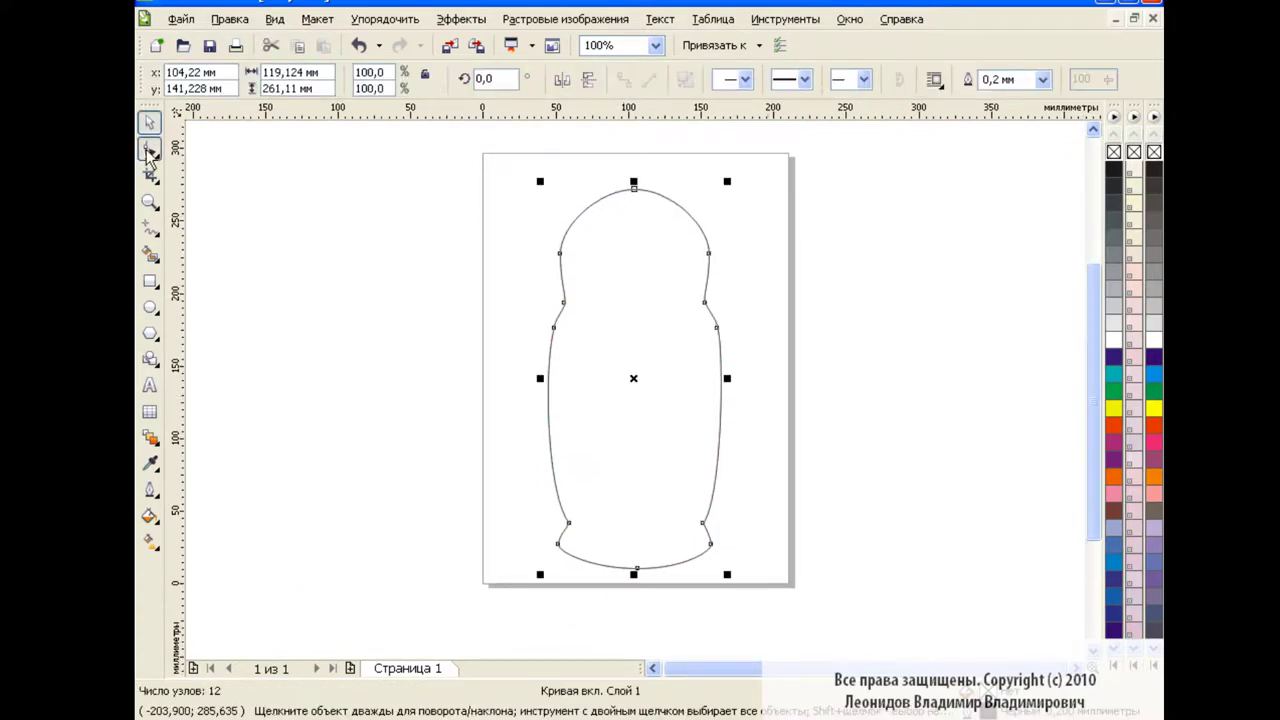
{"action": "left_click", "coordinate": [150, 148]}
{"action": "left_click", "coordinate": [632, 189]}
{"action": "left_click", "coordinate": [563, 300]}
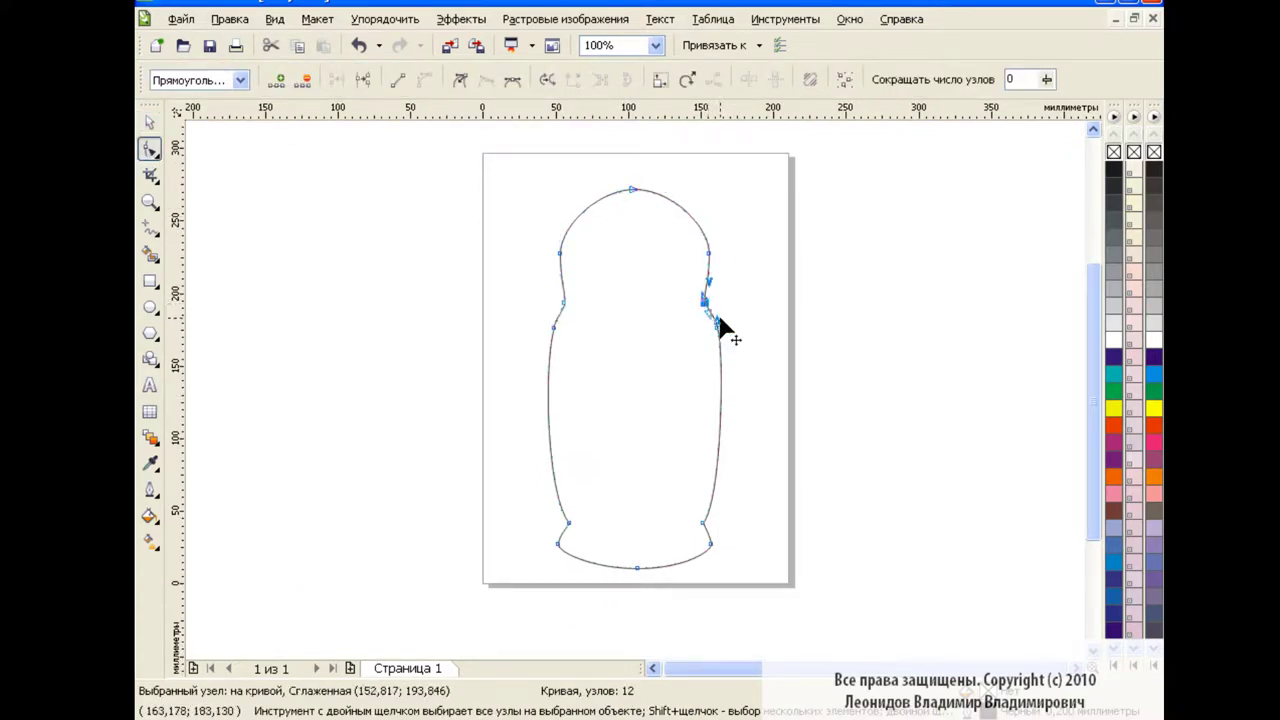
{"action": "key", "text": "ctrl+z"}
{"action": "left_click", "coordinate": [568, 522]}
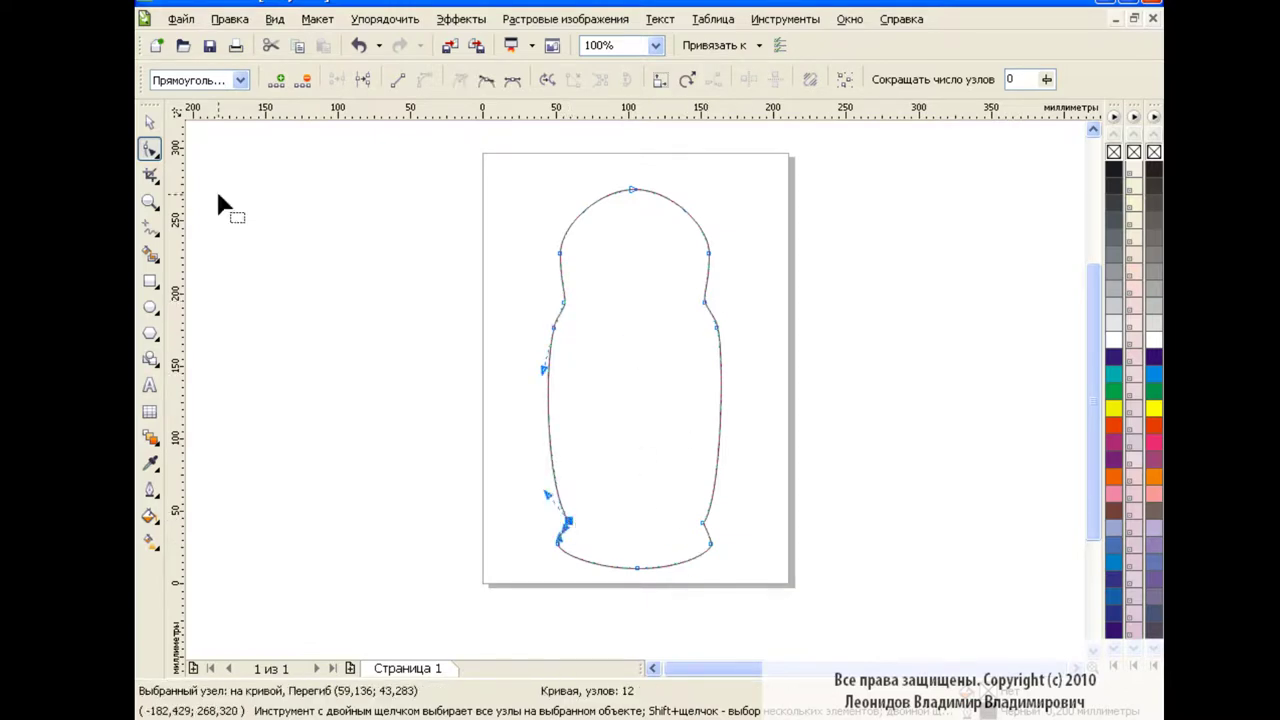
{"action": "left_click", "coordinate": [150, 121]}
{"action": "left_click", "coordinate": [426, 393]}
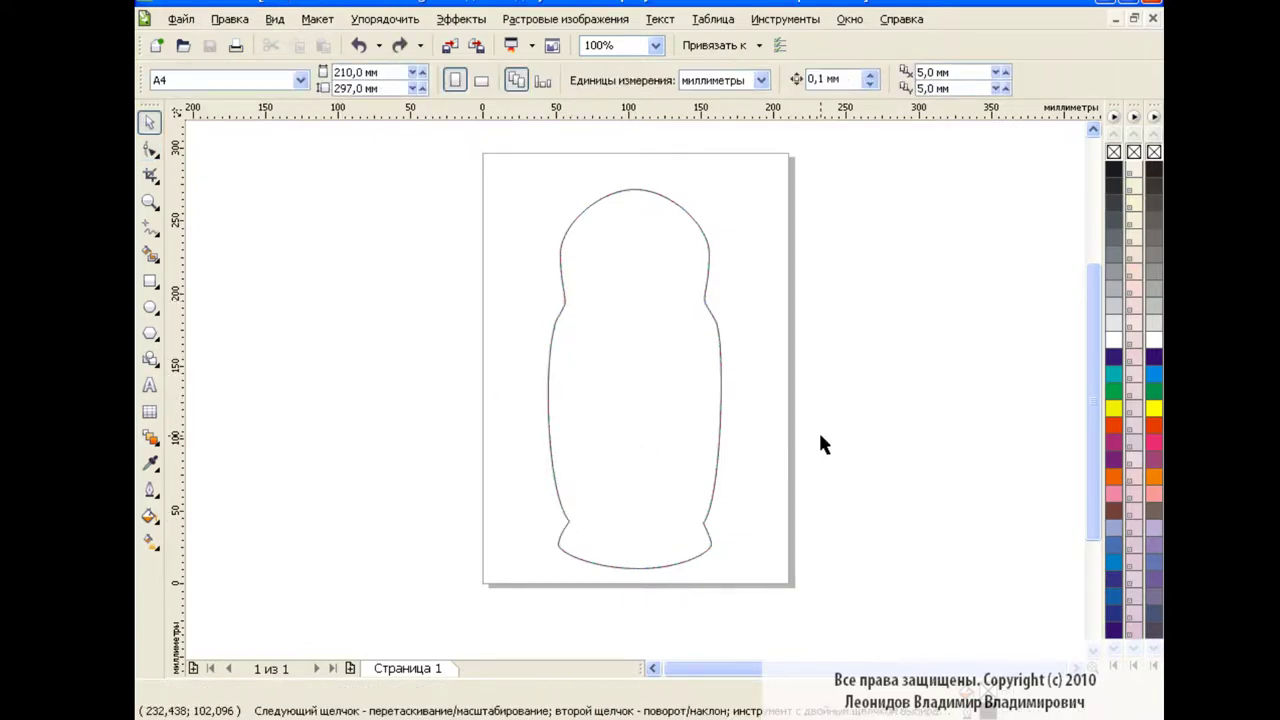
Drag the left and right body segments outward for fuller sides
{"action": "key", "text": "F10"}
{"action": "left_click", "coordinate": [551, 337]}
{"action": "left_click_drag", "start_coordinate": [545, 398], "coordinate": [533, 405]}
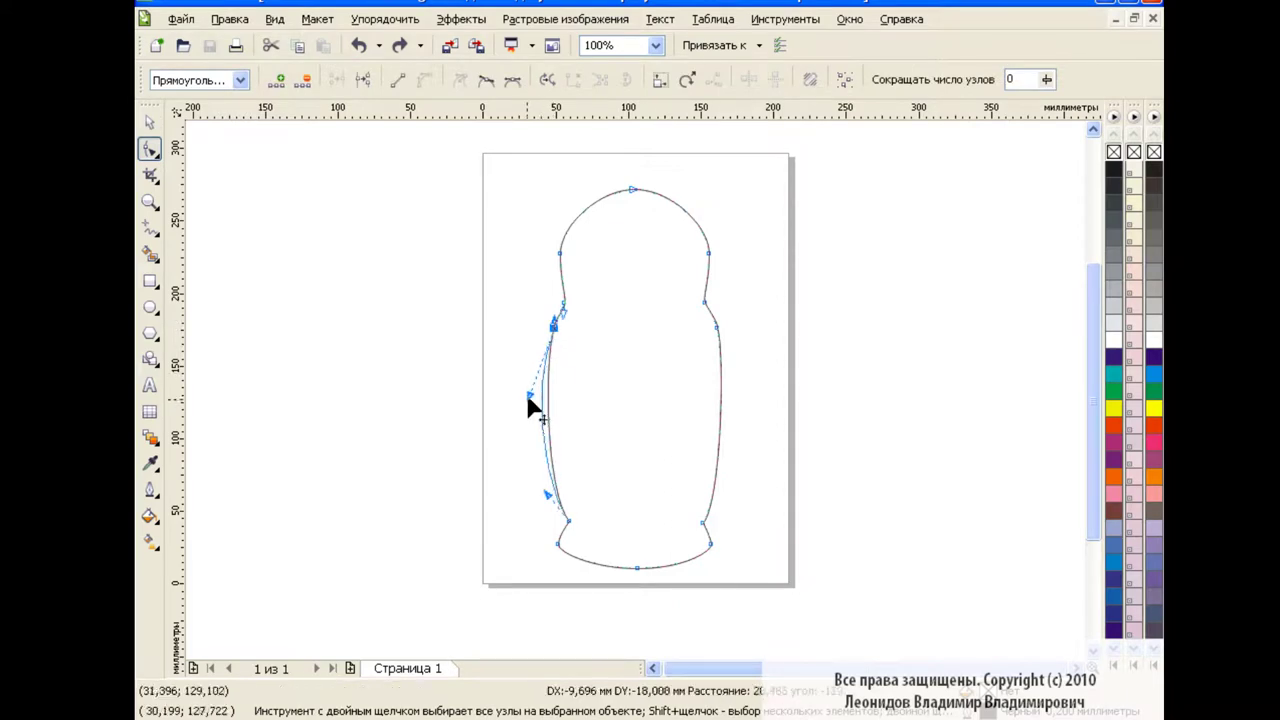
{"action": "left_click", "coordinate": [716, 325]}
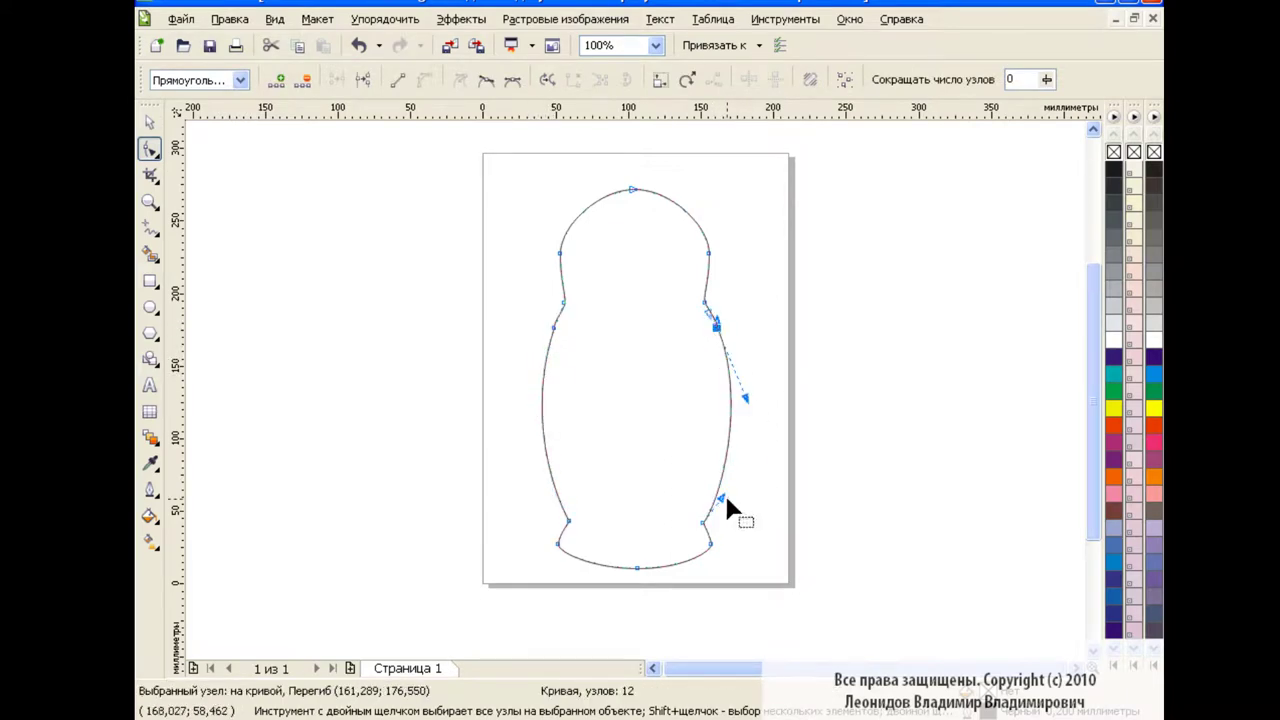
{"action": "left_click_drag", "start_coordinate": [751, 409], "coordinate": [758, 410]}
{"action": "key", "text": "space"}
{"action": "left_click", "coordinate": [405, 308]}
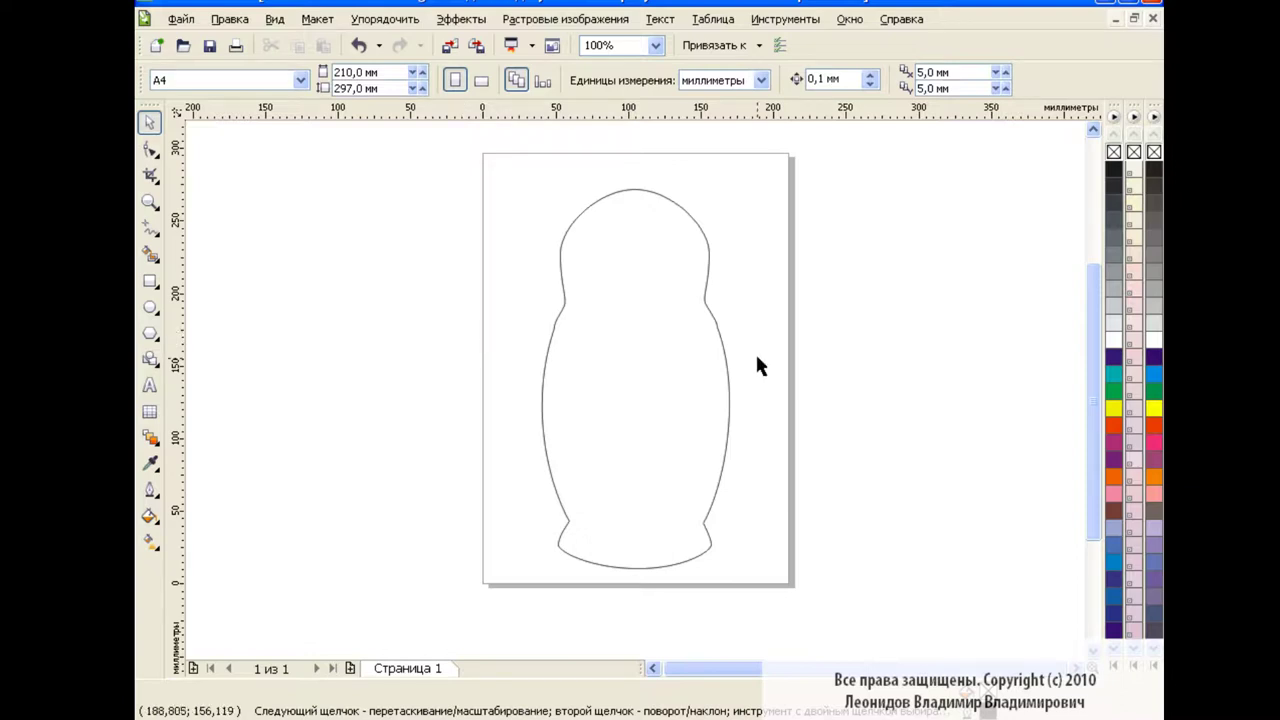
Draw a wide helper ellipse across the neck and a Bezier line across the lower body
{"action": "left_click", "coordinate": [150, 307]}
{"action": "left_click_drag", "start_coordinate": [421, 131], "coordinate": [833, 316]}
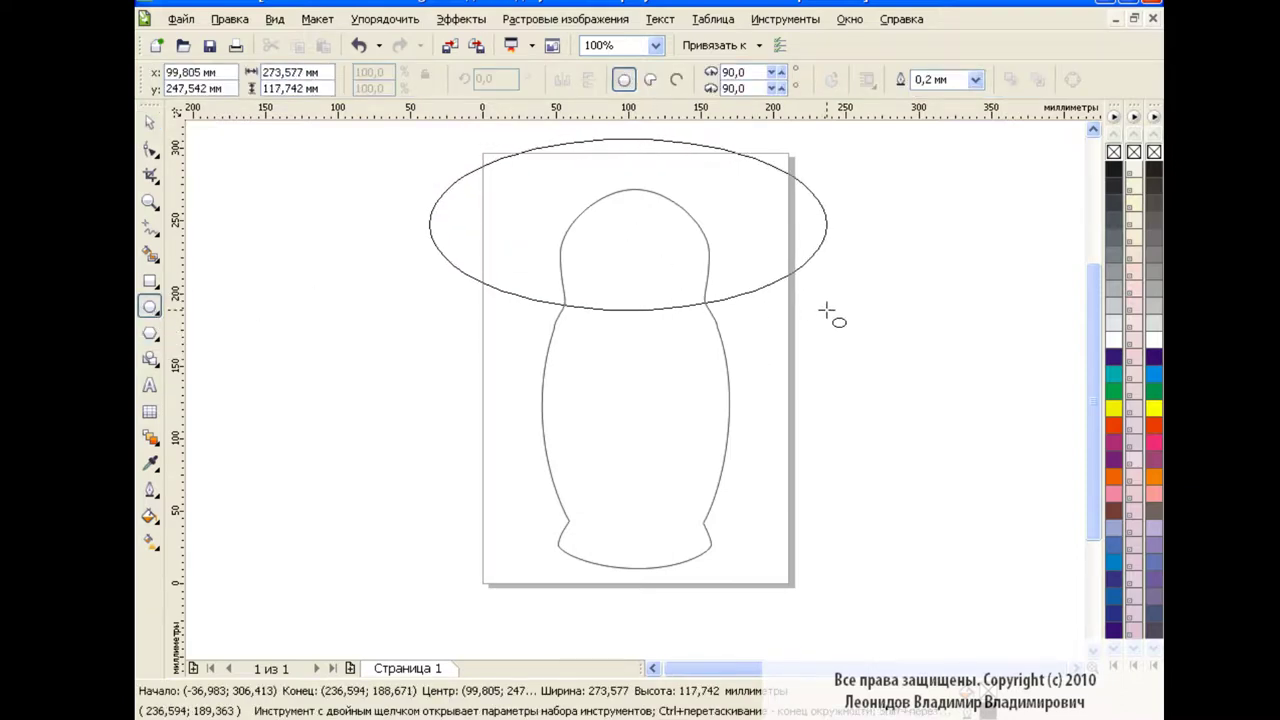
{"action": "key", "text": "space"}
{"action": "left_click", "coordinate": [290, 330]}
{"action": "left_click", "coordinate": [152, 230]}
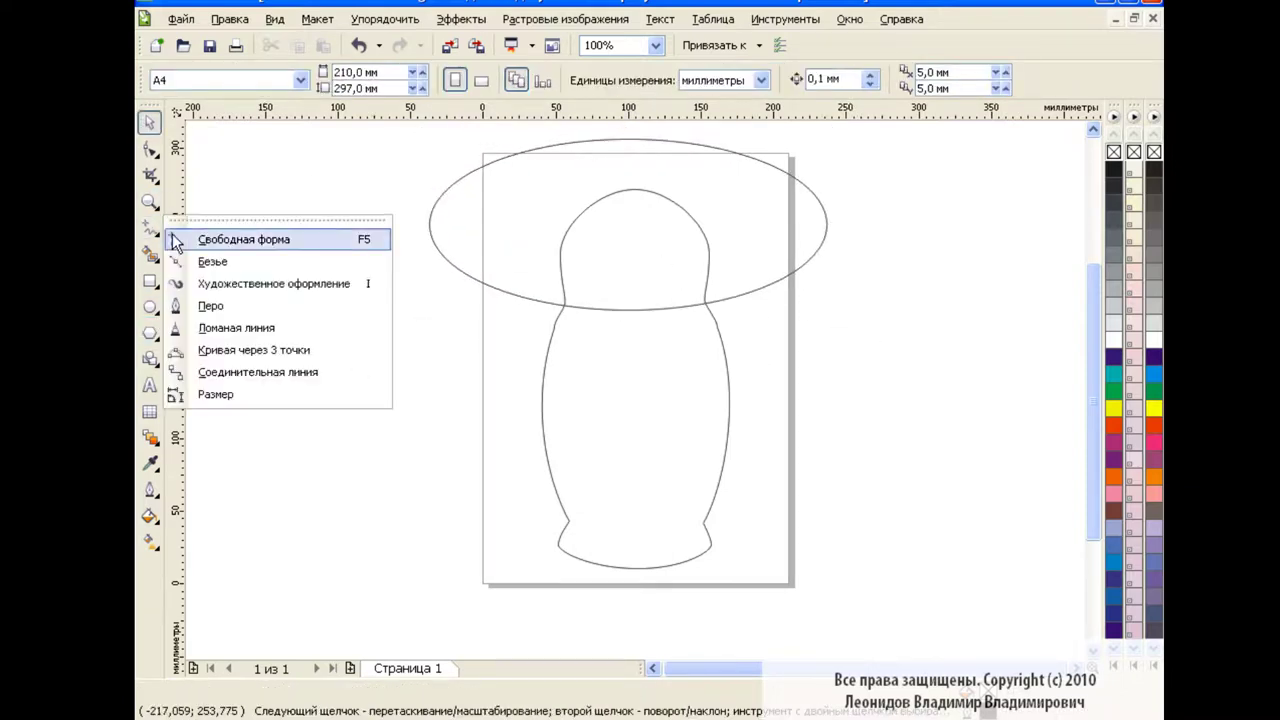
{"action": "left_click", "coordinate": [214, 246]}
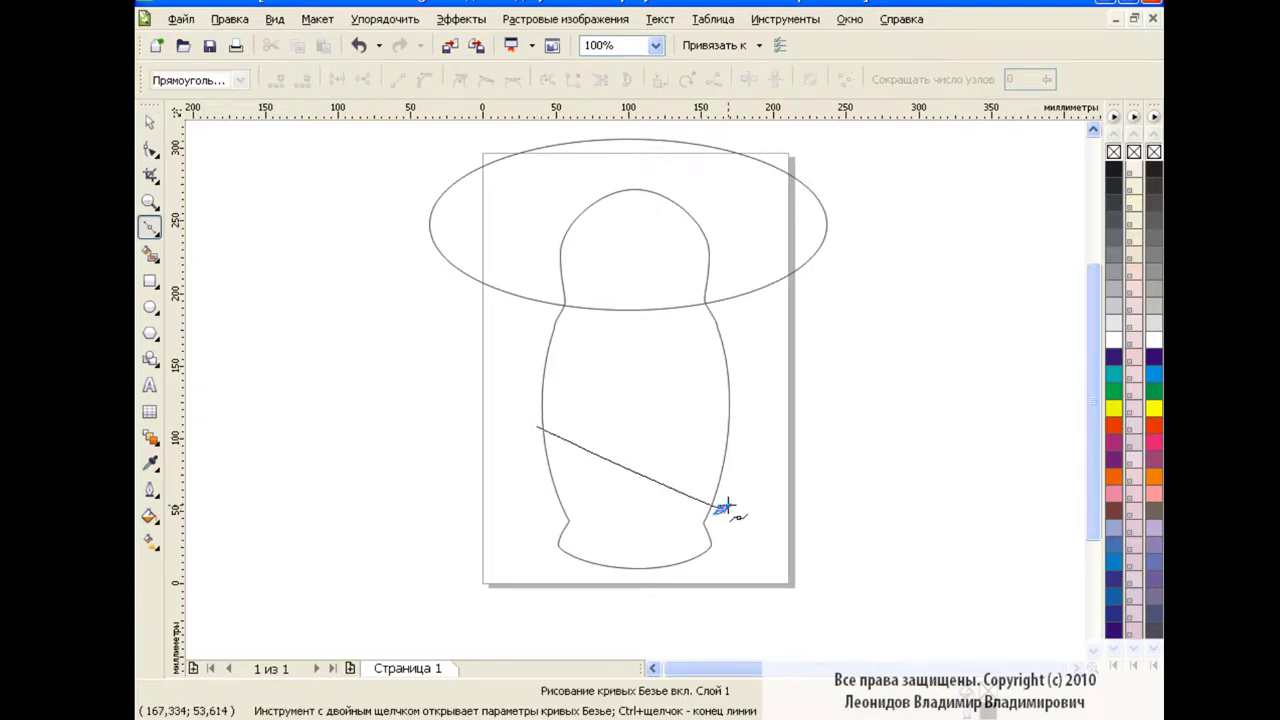
{"action": "left_click_drag", "start_coordinate": [721, 509], "coordinate": [876, 448]}
{"action": "key", "text": "space"}
{"action": "left_click", "coordinate": [470, 498]}
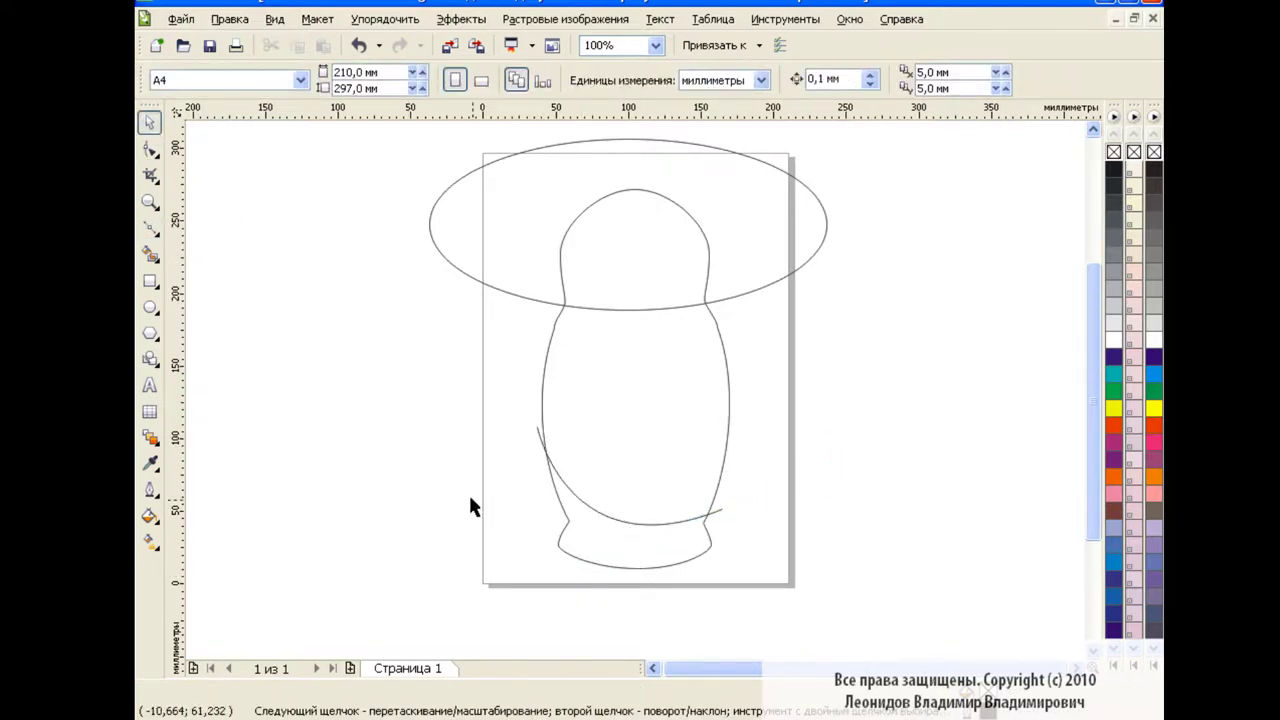
Smart Fill the head area yellow and the base area below the line red-orange
{"action": "left_click", "coordinate": [150, 253]}
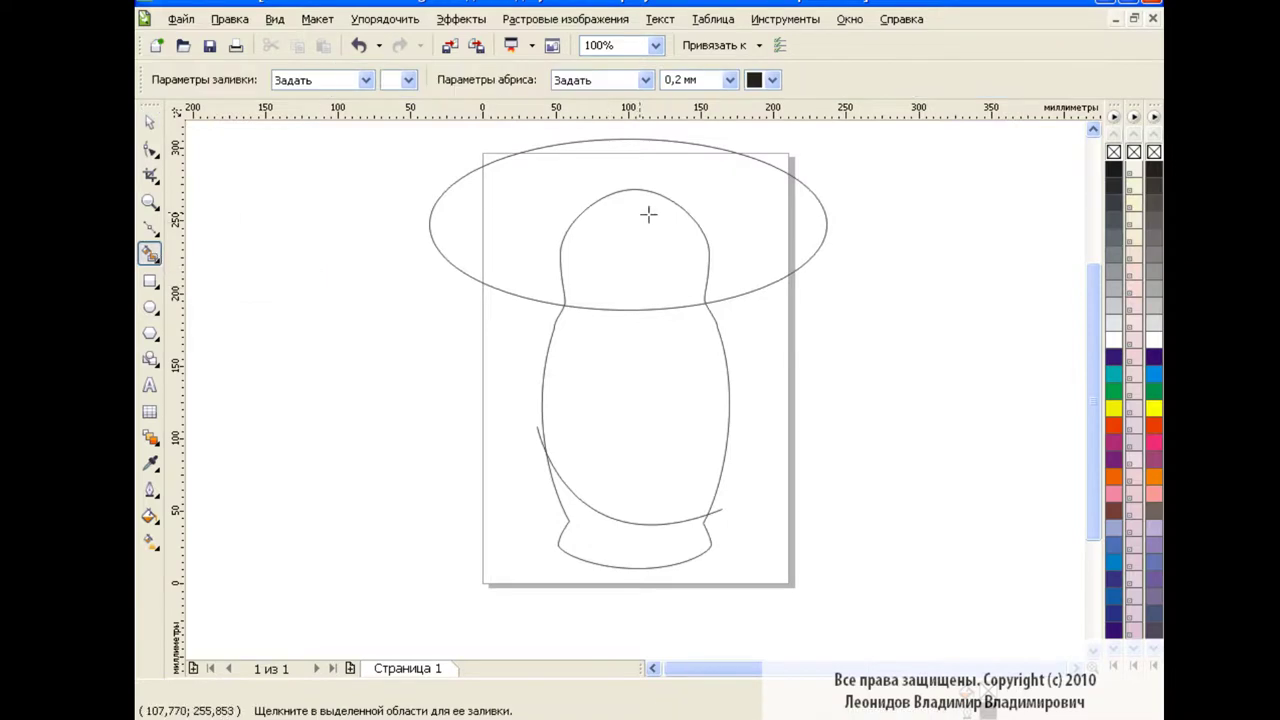
{"action": "left_click", "coordinate": [624, 238]}
{"action": "left_click", "coordinate": [408, 80]}
{"action": "left_click", "coordinate": [430, 150]}
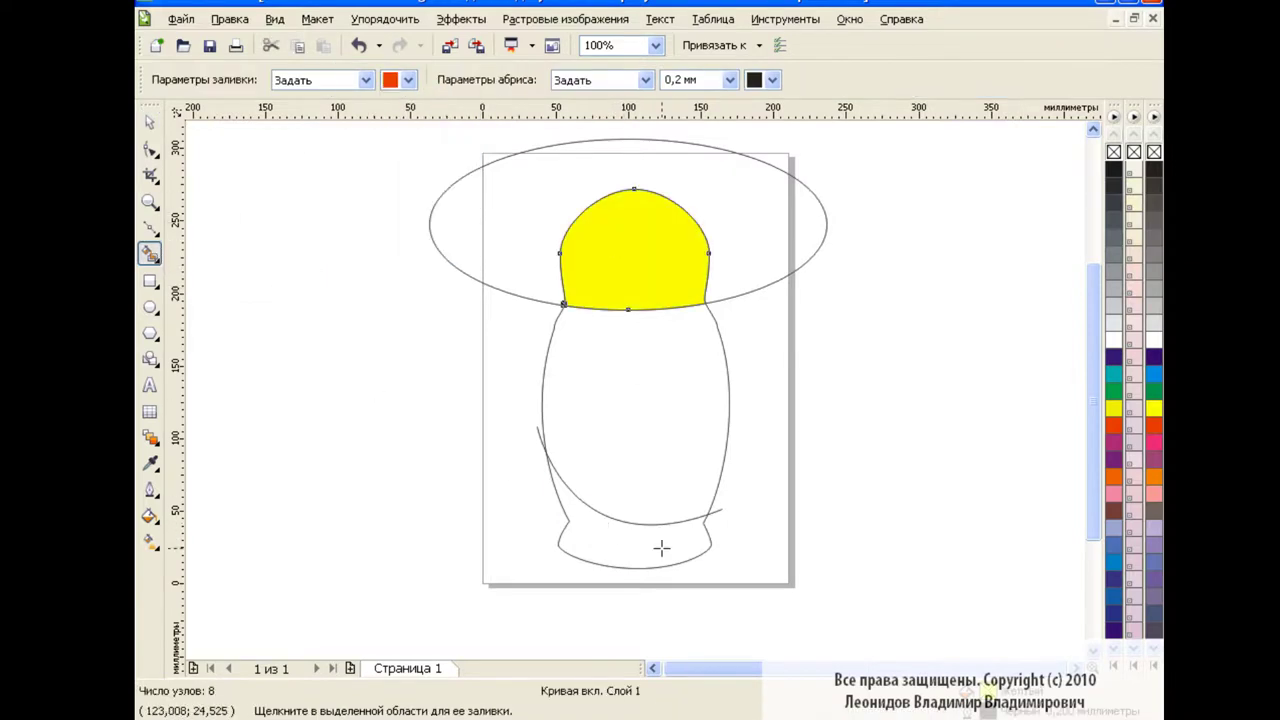
{"action": "left_click", "coordinate": [660, 543]}
Delete the helper ellipse and stray line pieces
{"action": "left_click", "coordinate": [150, 122]}
{"action": "left_click", "coordinate": [819, 338]}
{"action": "left_click", "coordinate": [803, 281]}
{"action": "key", "text": "Delete"}
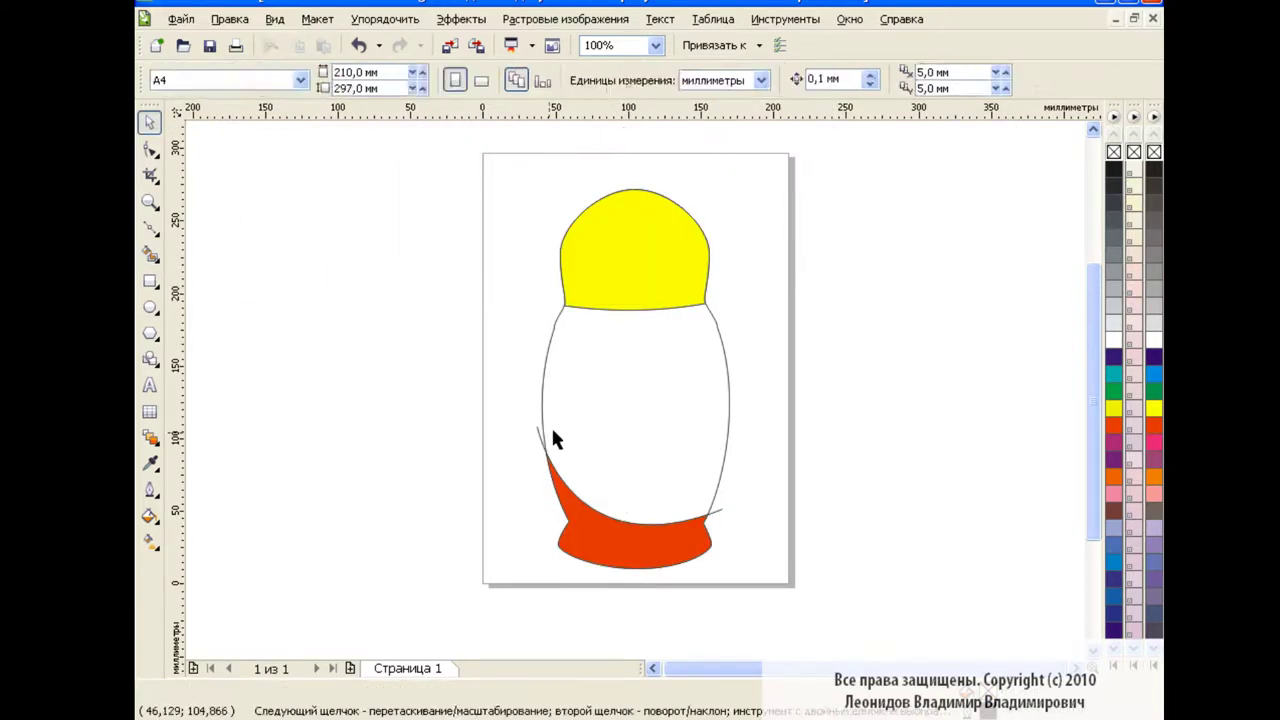
Smart Fill the body red-orange, then revert it back to white
{"action": "left_click", "coordinate": [150, 253]}
{"action": "left_click", "coordinate": [651, 382]}
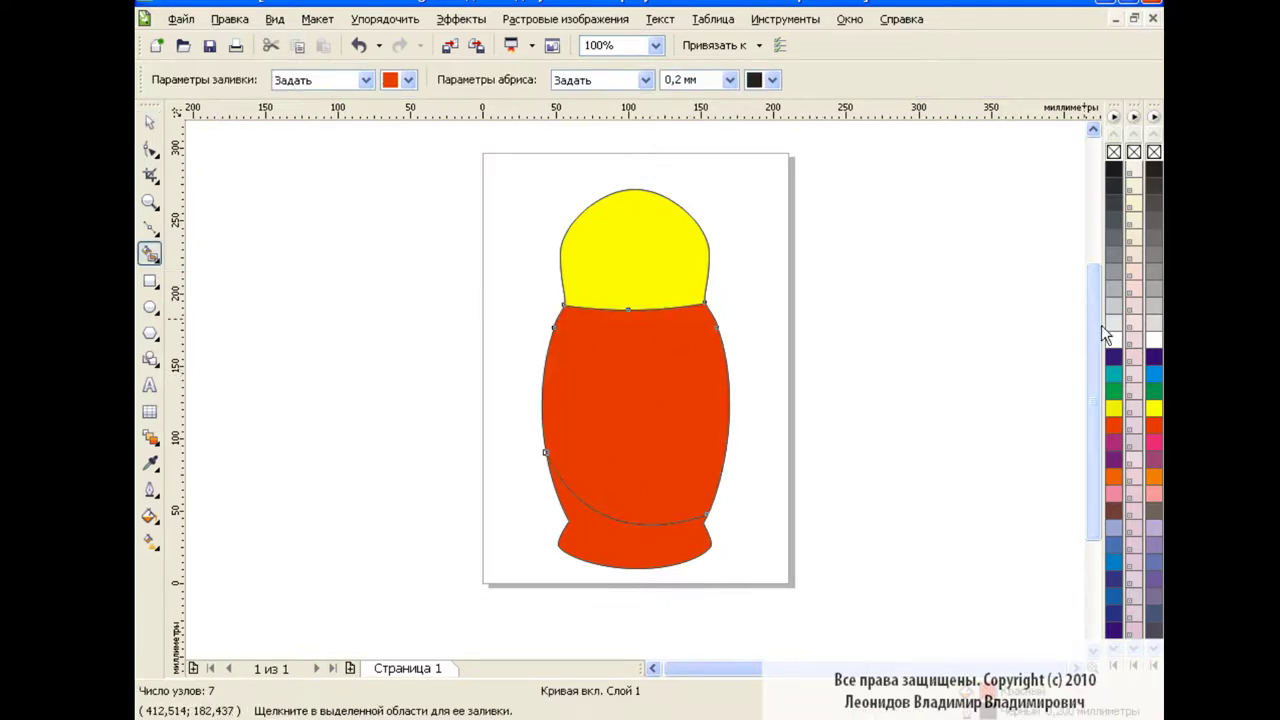
{"action": "left_click", "coordinate": [1154, 340]}
{"action": "left_click", "coordinate": [150, 122]}
Show the Object Manager's list of objects in the drawing
{"action": "left_click", "coordinate": [713, 18]}
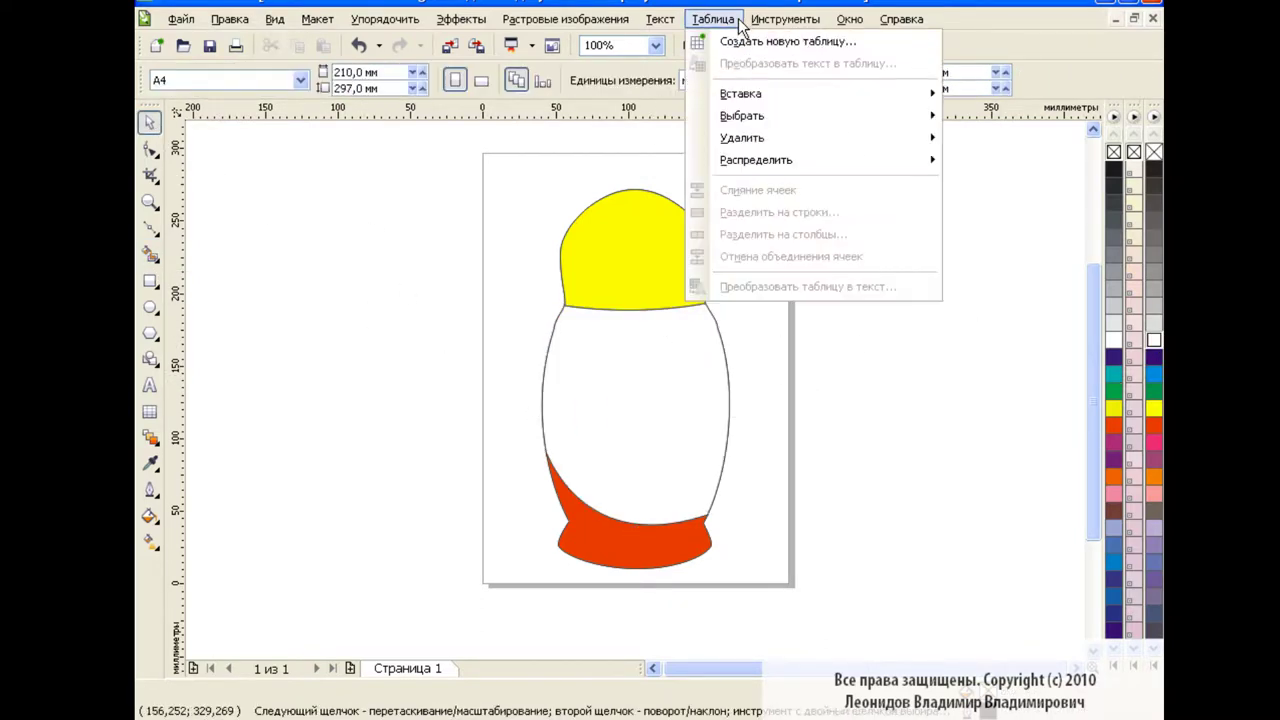
{"action": "left_click", "coordinate": [800, 208]}
{"action": "left_click", "coordinate": [927, 190]}
Delete the leftover fourth curve and select the white body shape
{"action": "left_click", "coordinate": [993, 254]}
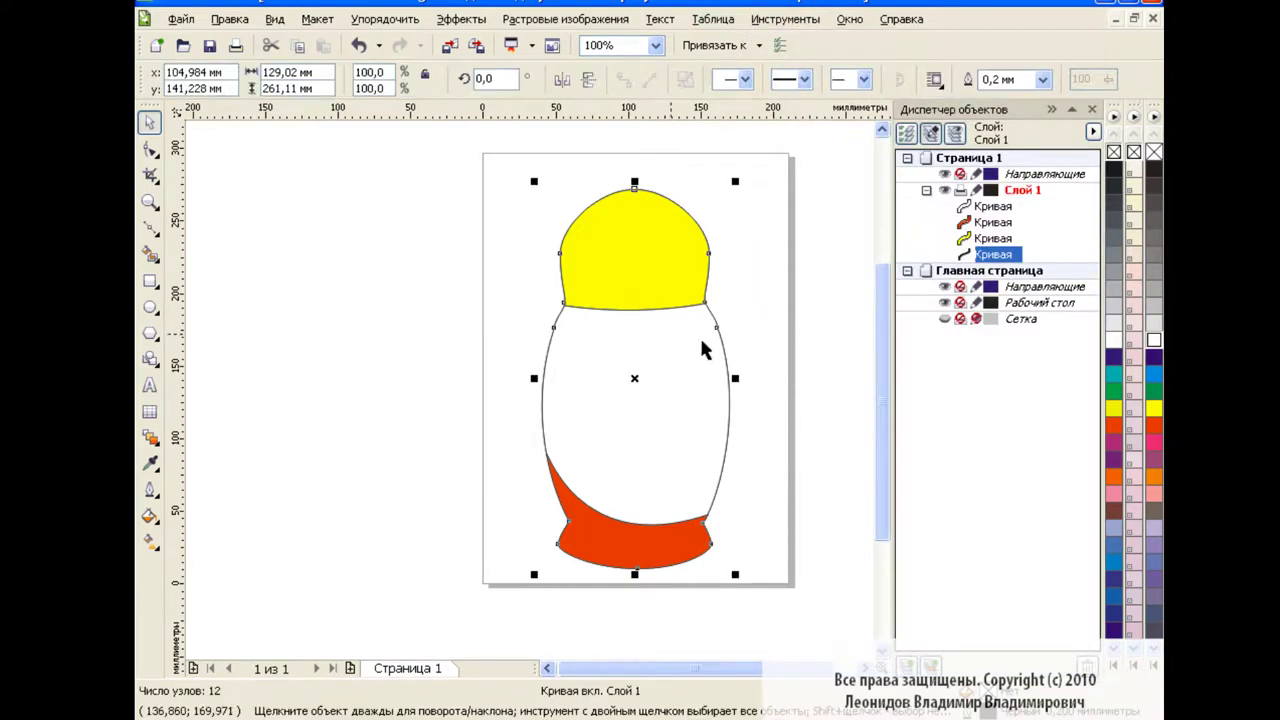
{"action": "key", "text": "Delete"}
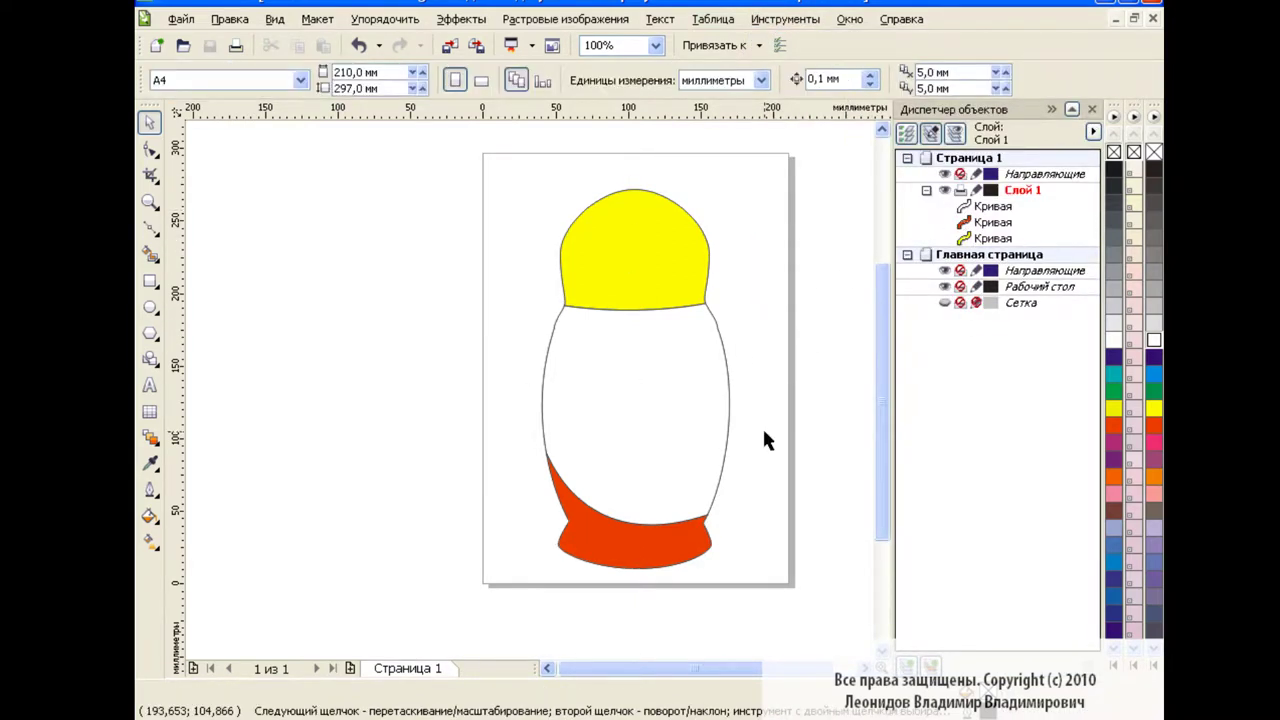
{"action": "left_click", "coordinate": [637, 404]}
Give the body a radial fountain fill starting with yellow
{"action": "left_click", "coordinate": [150, 516]}
{"action": "left_click", "coordinate": [250, 549]}
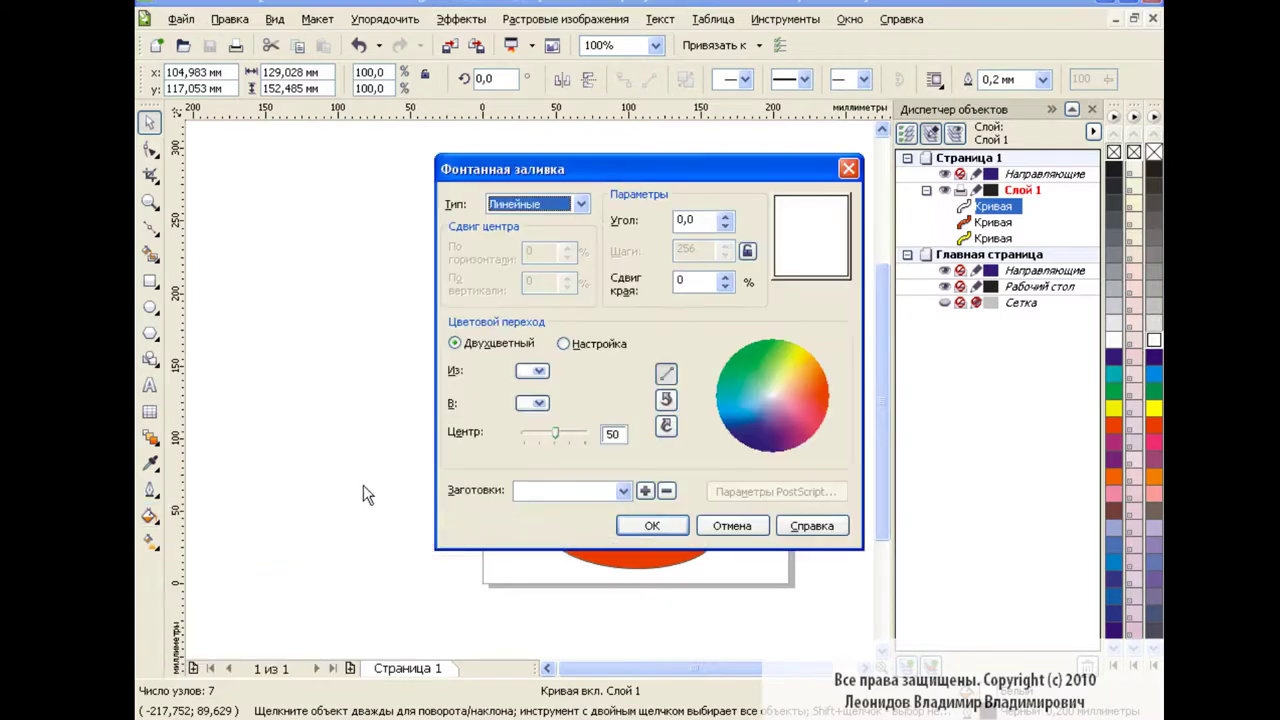
{"action": "left_click", "coordinate": [582, 204]}
{"action": "left_click", "coordinate": [560, 230]}
{"action": "left_click", "coordinate": [541, 374]}
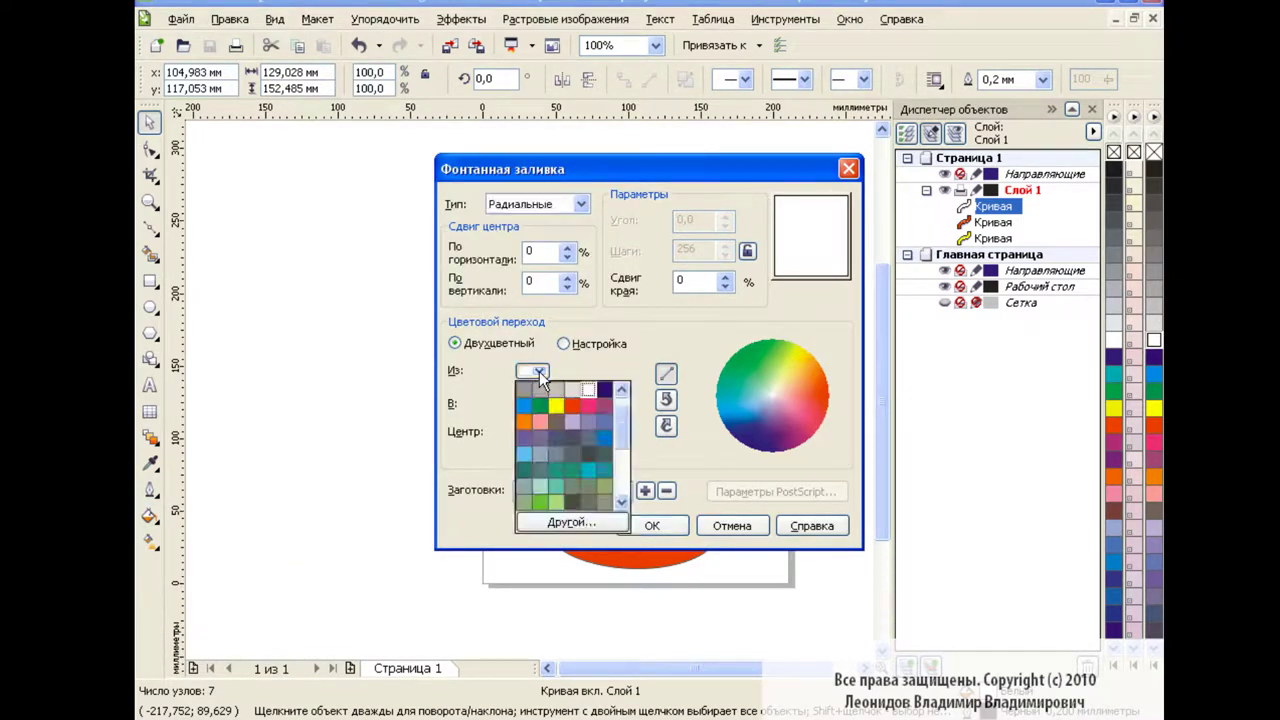
{"action": "left_click", "coordinate": [556, 410]}
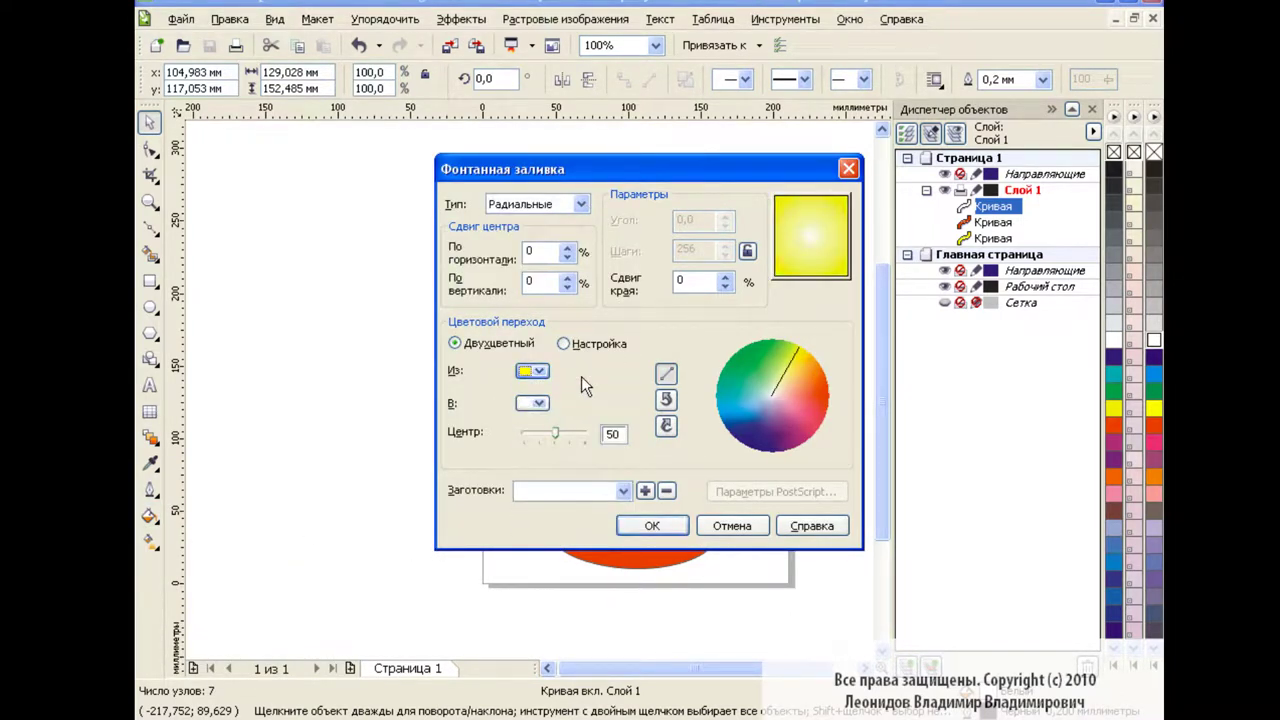
Make the blend custom with a darker yellow stop and a second stop at 46%, then apply
{"action": "left_click", "coordinate": [563, 343]}
{"action": "double_click", "coordinate": [524, 404]}
{"action": "left_click", "coordinate": [680, 451]}
{"action": "left_click", "coordinate": [547, 247]}
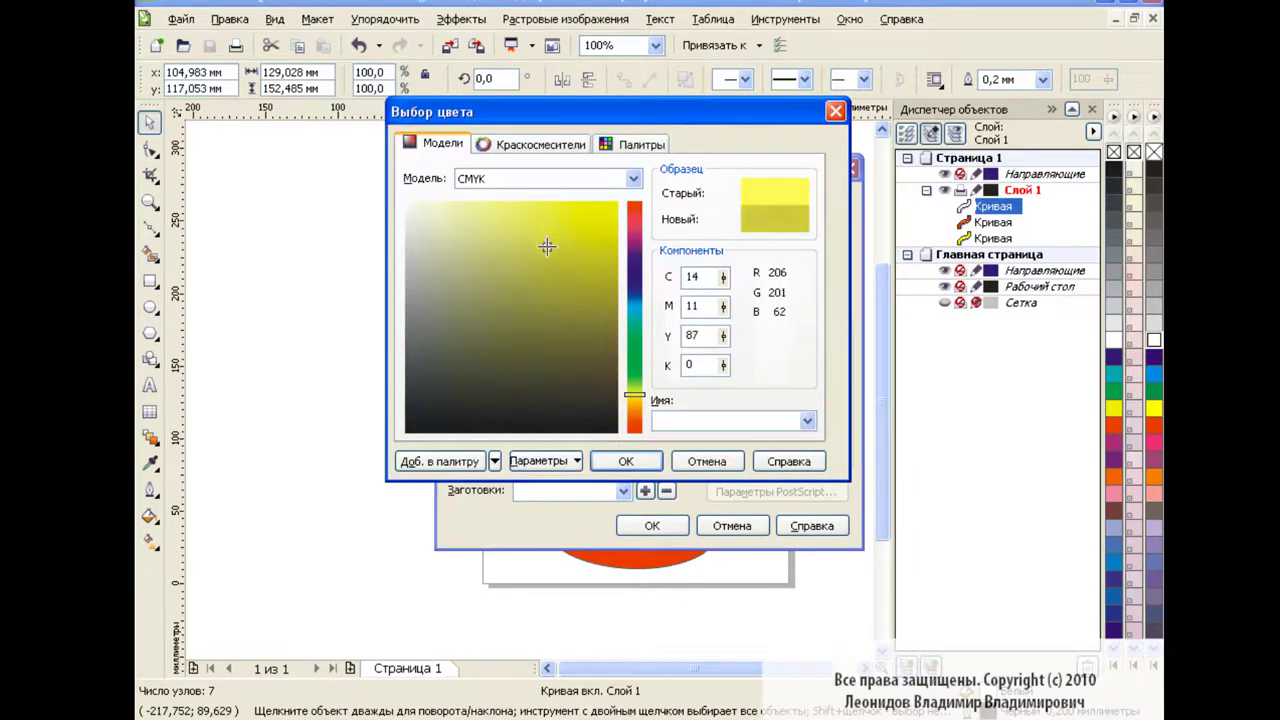
{"action": "left_click", "coordinate": [479, 222]}
{"action": "left_click", "coordinate": [625, 461]}
{"action": "double_click", "coordinate": [564, 404]}
{"action": "left_click", "coordinate": [770, 453]}
{"action": "left_click", "coordinate": [516, 205]}
{"action": "left_click", "coordinate": [650, 463]}
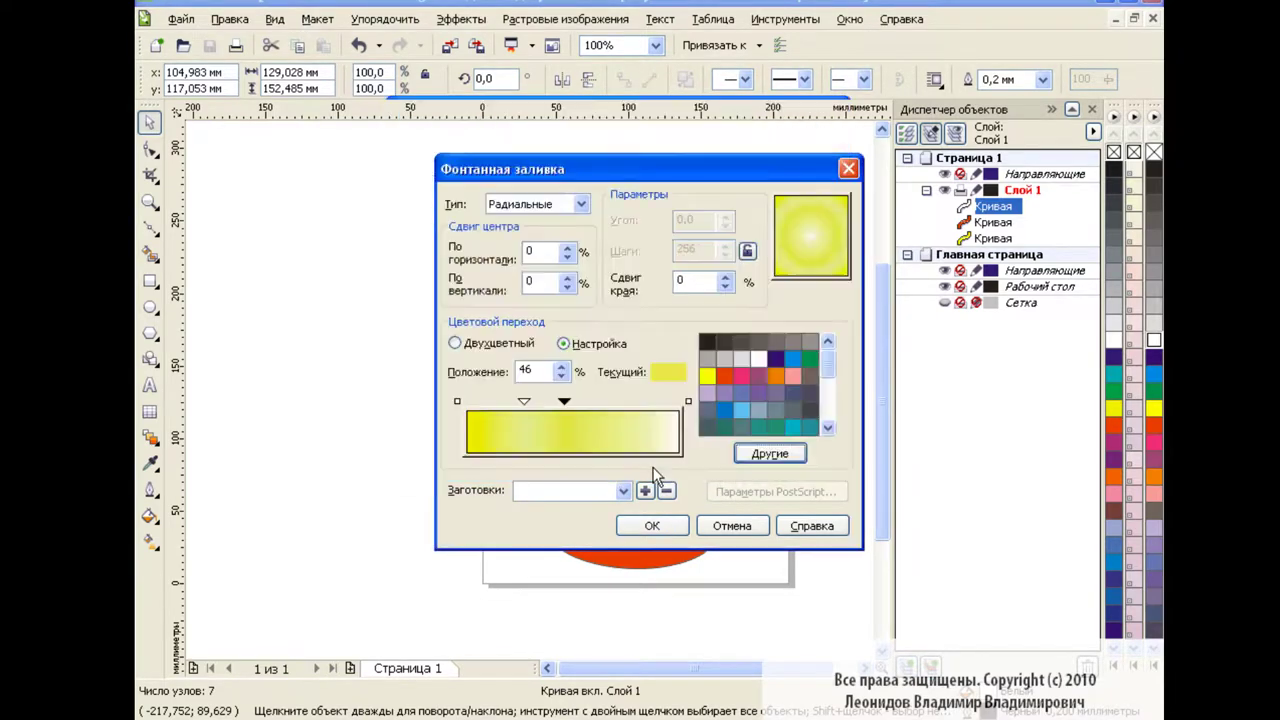
{"action": "left_click", "coordinate": [526, 401]}
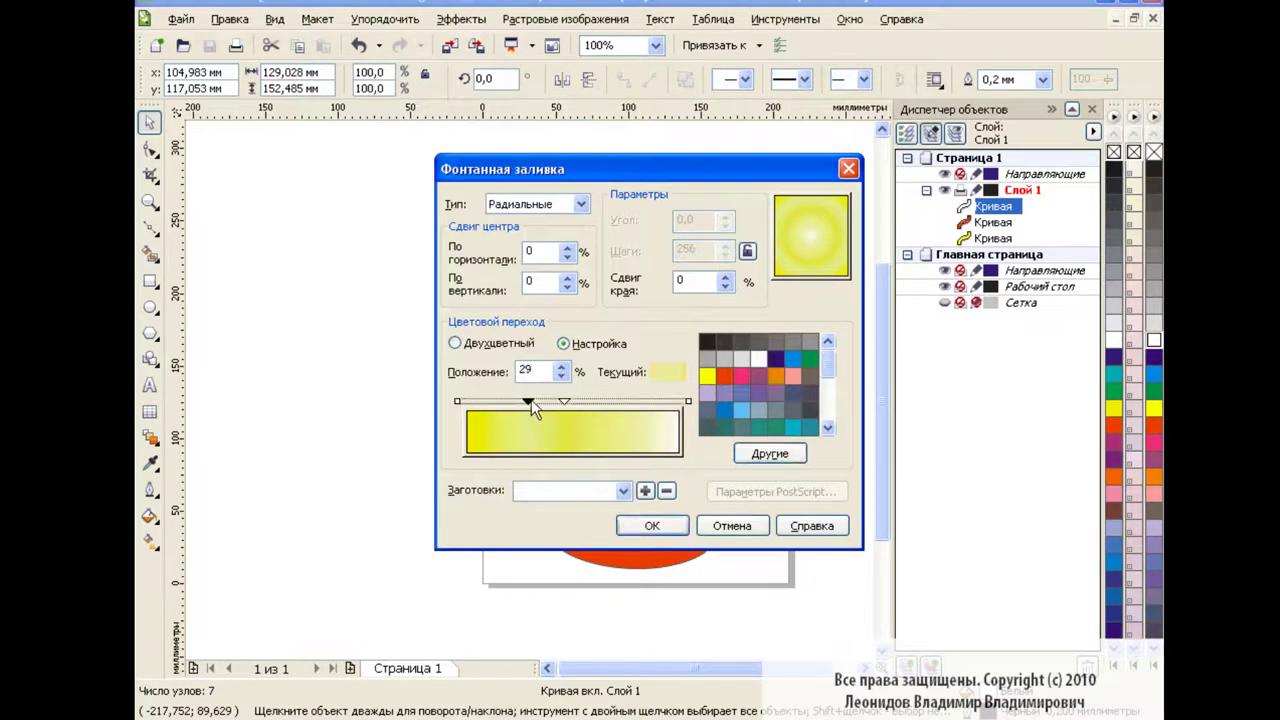
{"action": "left_click", "coordinate": [652, 526]}
{"action": "left_click", "coordinate": [798, 352]}
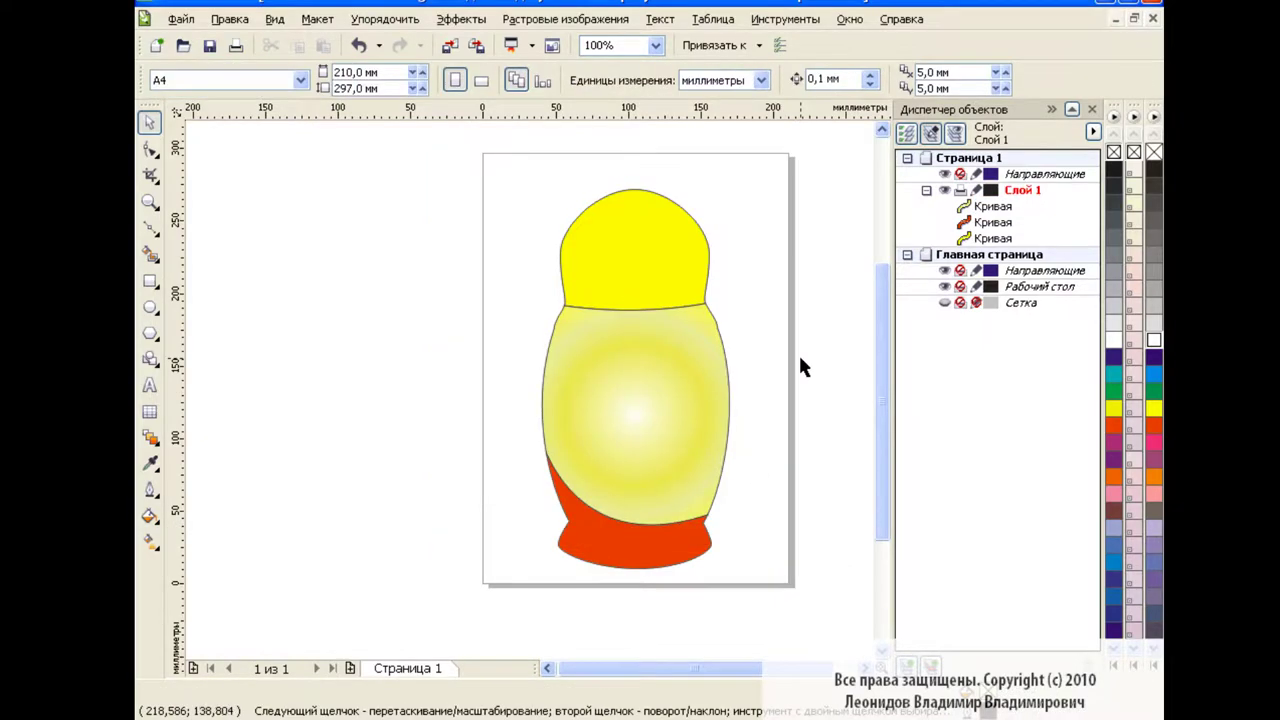
Draw a roughly 76 mm face circle inside the yellow head and view it at 200% zoom
{"action": "left_click", "coordinate": [150, 307]}
{"action": "left_click_drag", "start_coordinate": [636, 258], "coordinate": [686, 305]}
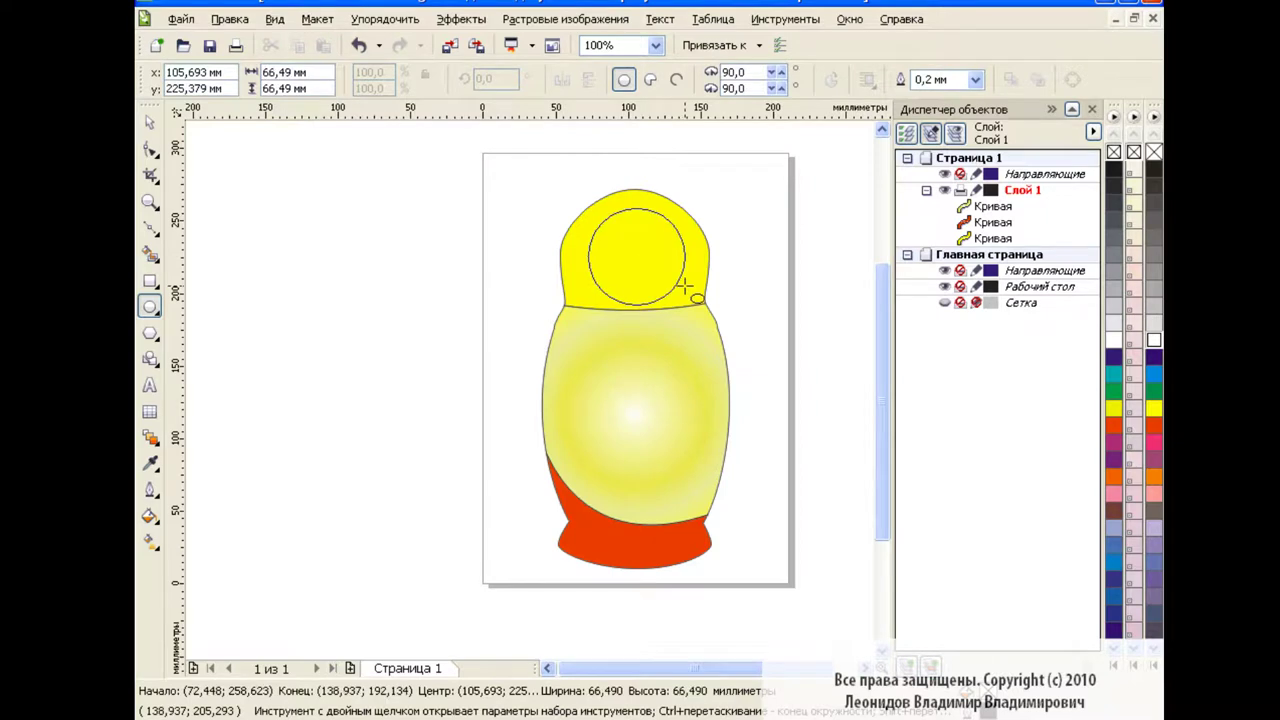
{"action": "left_click_drag", "start_coordinate": [635, 256], "coordinate": [632, 256]}
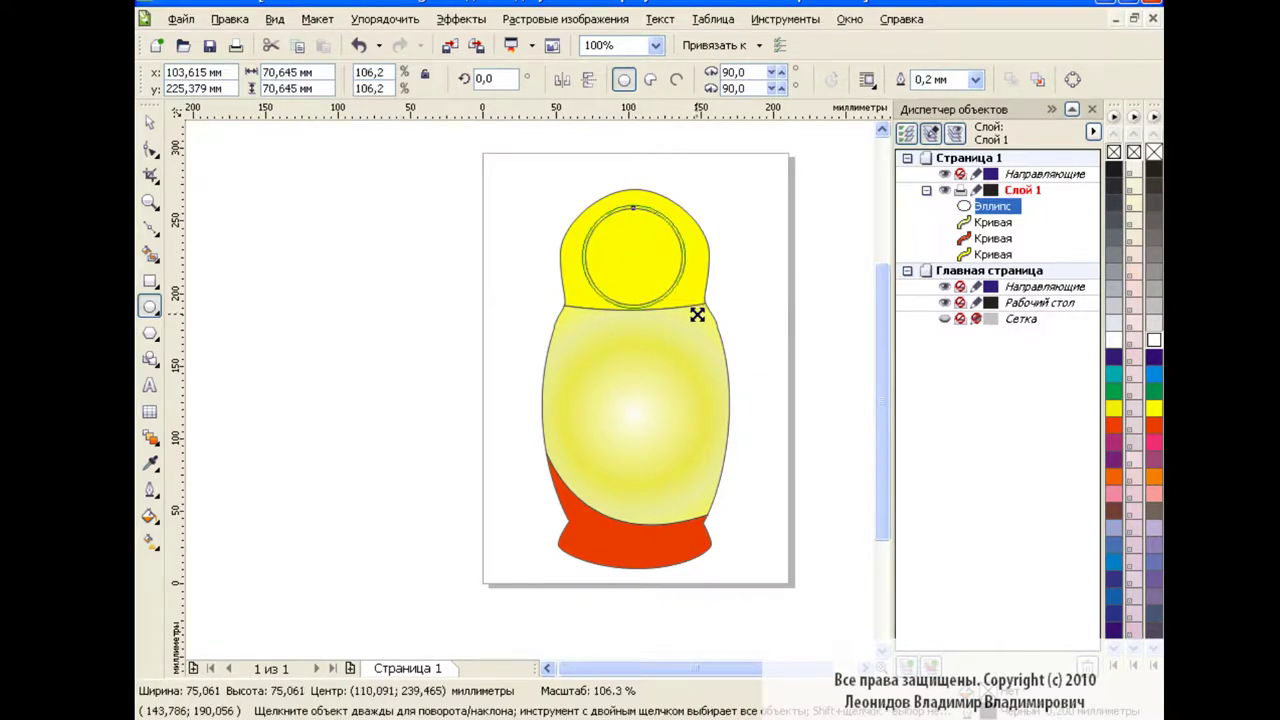
{"action": "left_click_drag", "start_coordinate": [688, 312], "coordinate": [695, 319]}
{"action": "left_click_drag", "start_coordinate": [632, 257], "coordinate": [634, 261]}
{"action": "left_click", "coordinate": [153, 125]}
{"action": "left_click", "coordinate": [655, 45]}
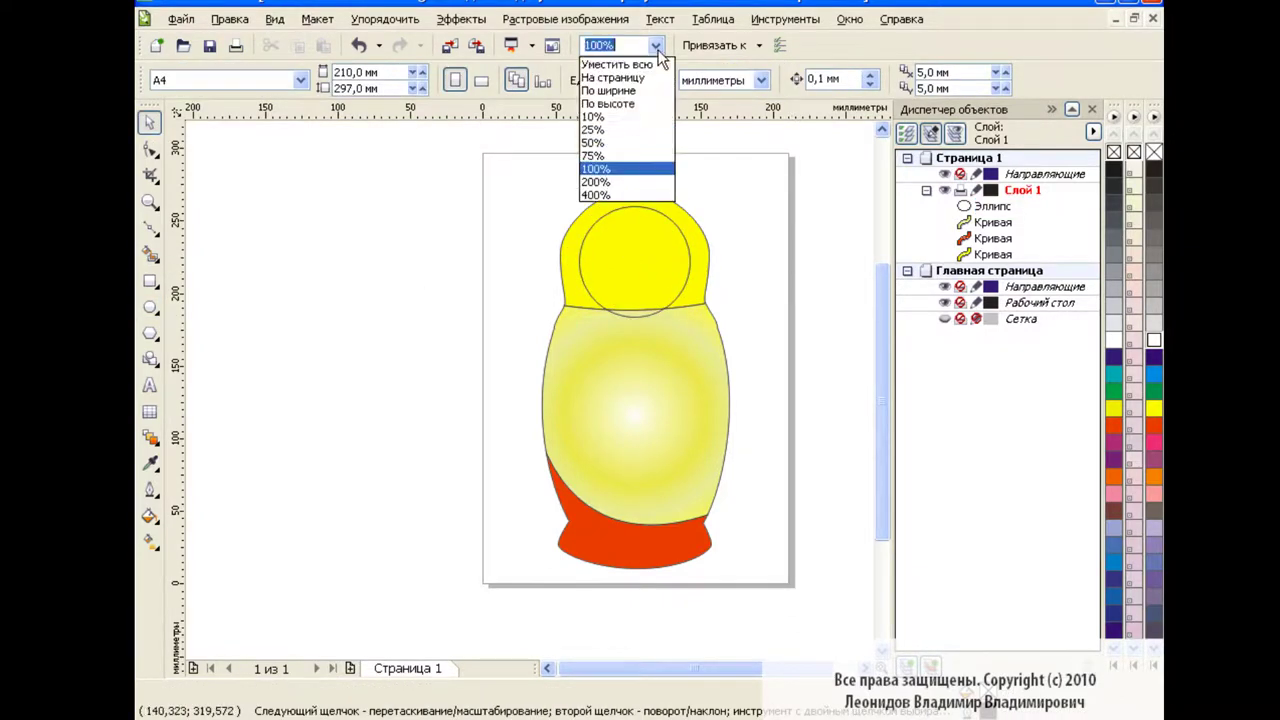
{"action": "left_click", "coordinate": [612, 163]}
{"action": "left_click_drag", "start_coordinate": [877, 383], "coordinate": [883, 347]}
{"action": "left_click_drag", "start_coordinate": [705, 669], "coordinate": [745, 678]}
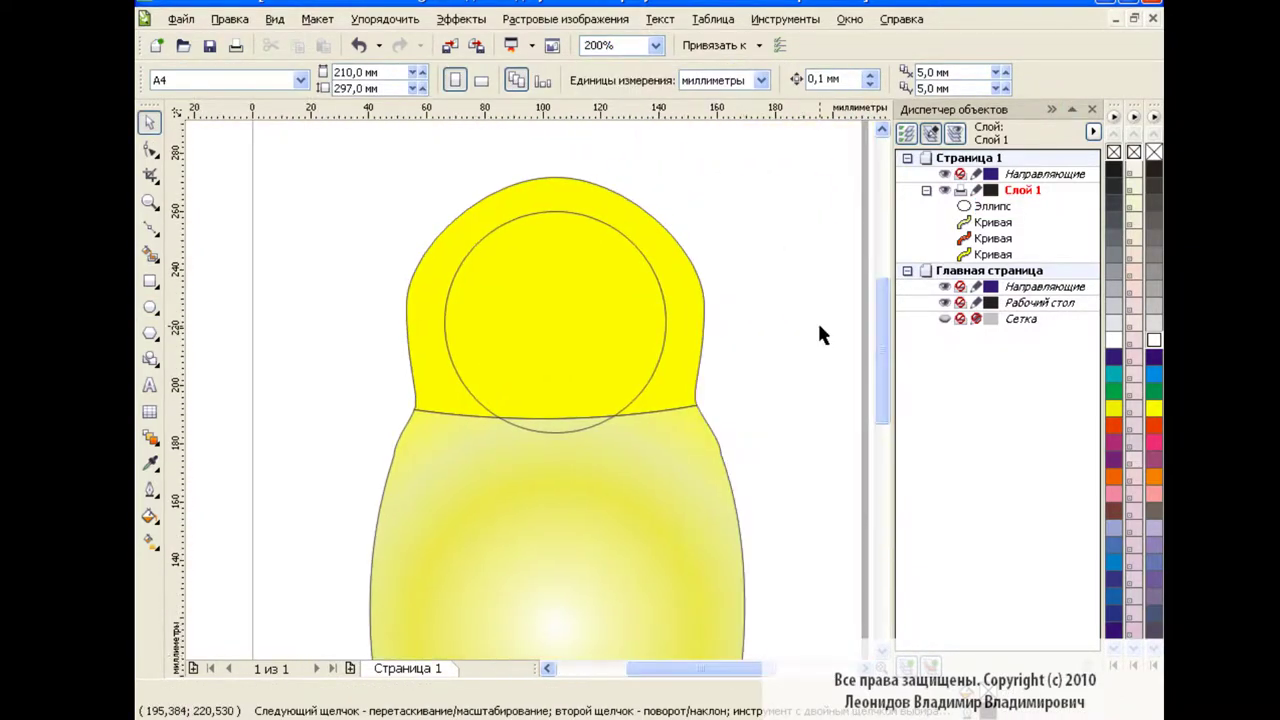
Trace a Bezier hairline across the top of the face with a middle parting
{"action": "left_click", "coordinate": [148, 230]}
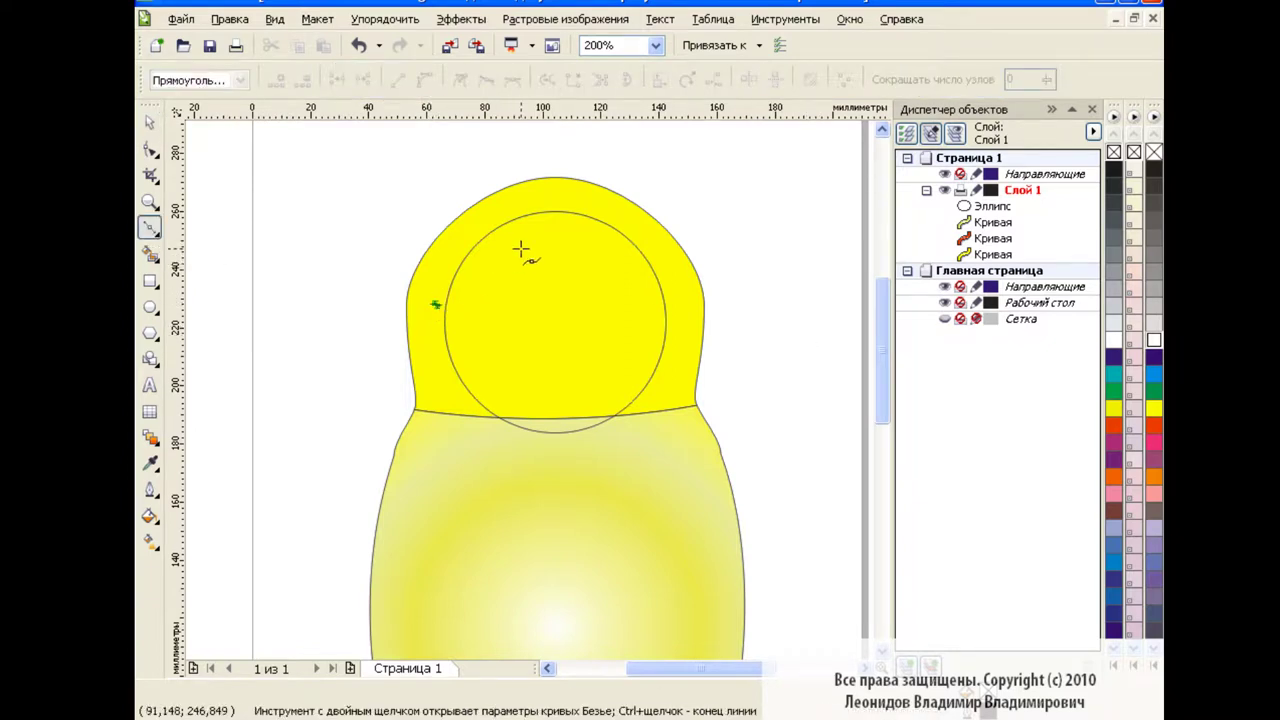
{"action": "left_click_drag", "start_coordinate": [533, 233], "coordinate": [531, 192]}
{"action": "left_click_drag", "start_coordinate": [608, 177], "coordinate": [612, 198]}
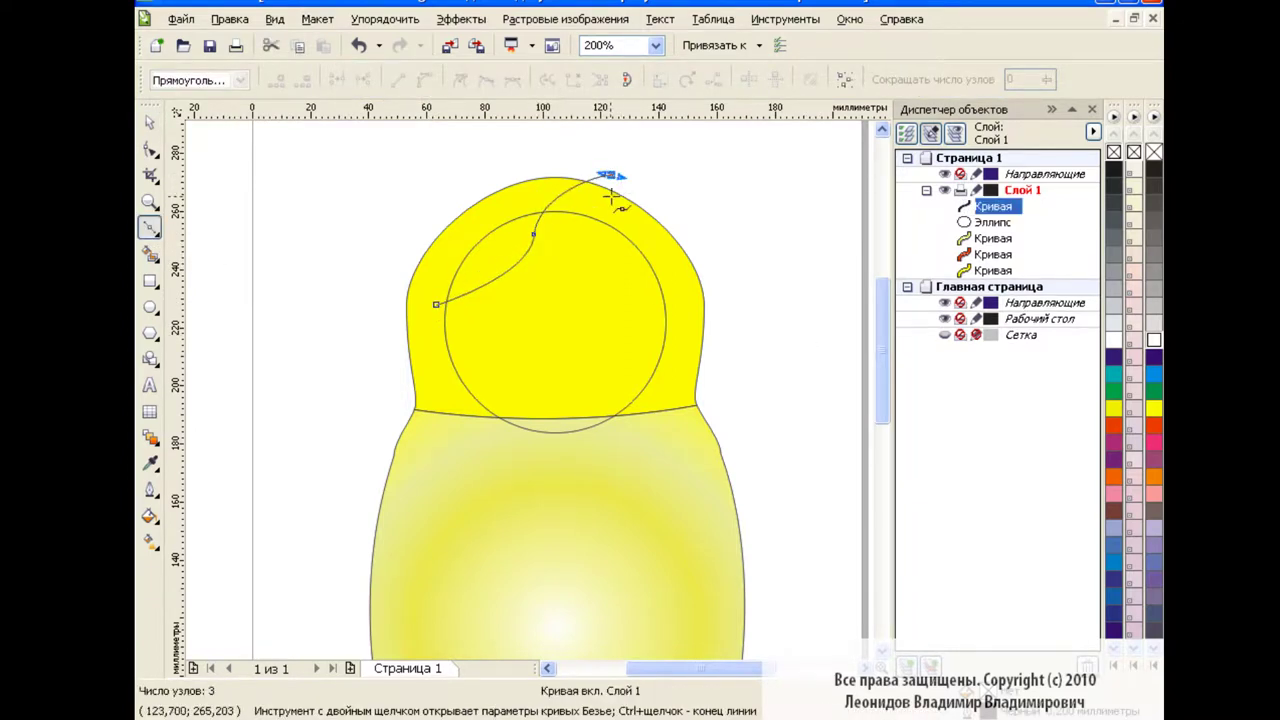
{"action": "left_click_drag", "start_coordinate": [545, 226], "coordinate": [545, 245]}
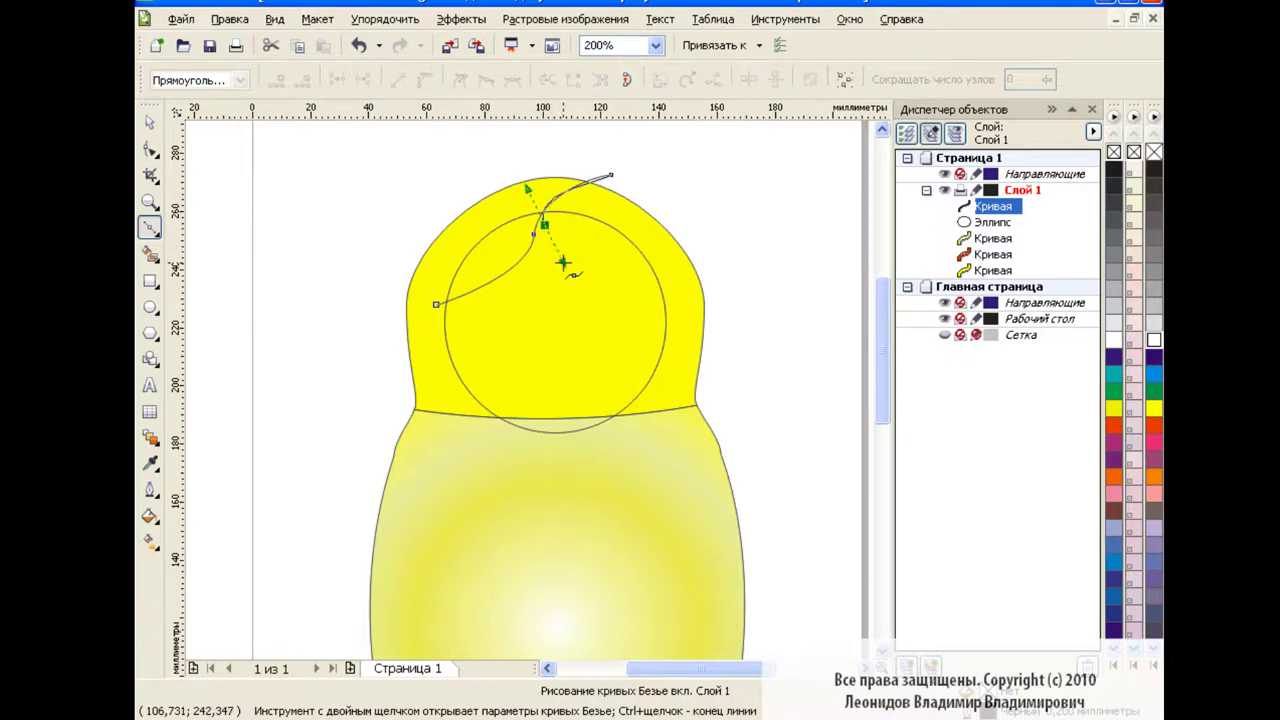
{"action": "left_click_drag", "start_coordinate": [679, 311], "coordinate": [692, 296]}
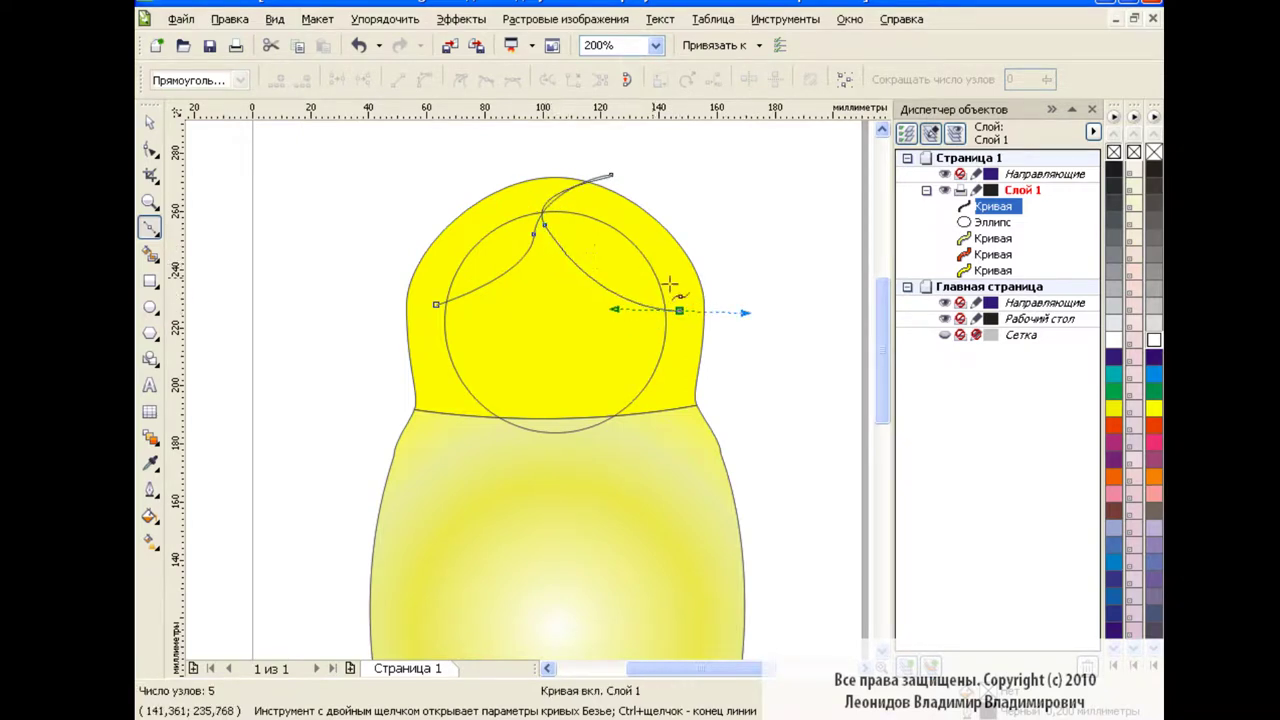
{"action": "key", "text": "space"}
{"action": "left_click", "coordinate": [301, 219]}
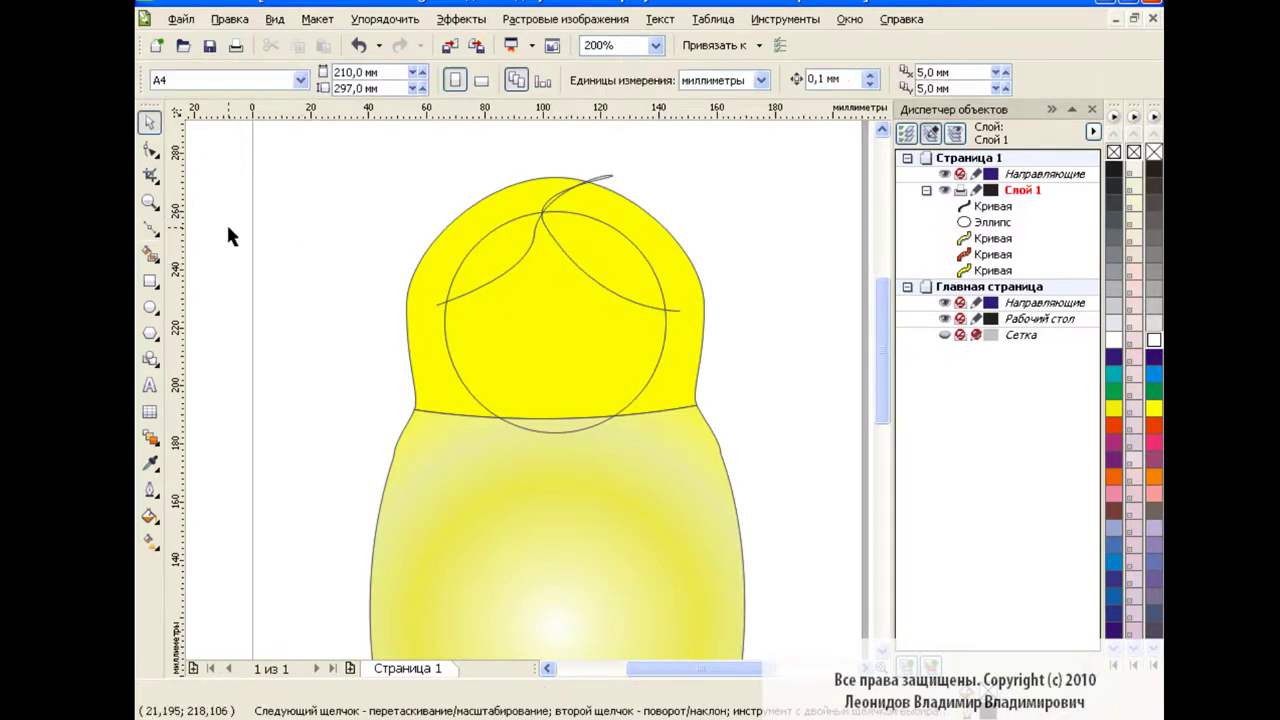
Smart Fill the left and right hair regions black and delete the leftover arc
{"action": "left_click", "coordinate": [150, 254]}
{"action": "left_click", "coordinate": [408, 80]}
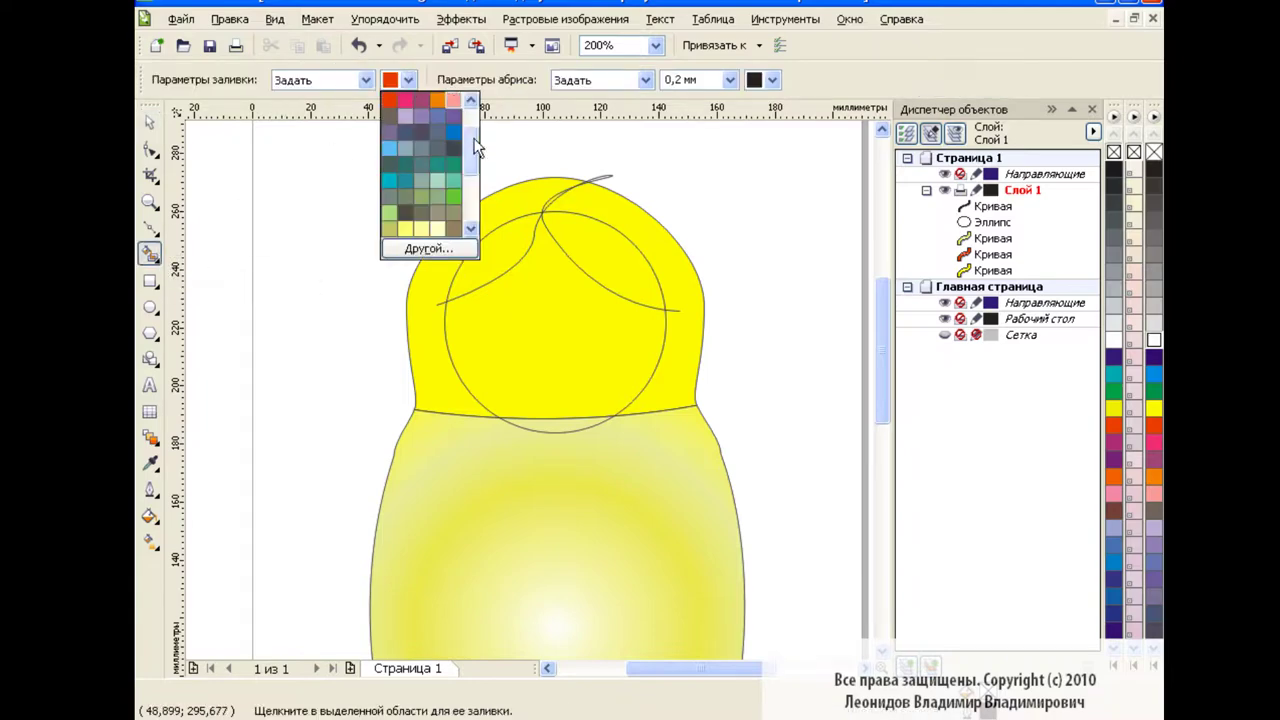
{"action": "left_click", "coordinate": [421, 133]}
{"action": "left_click", "coordinate": [490, 258]}
{"action": "left_click", "coordinate": [611, 251]}
{"action": "key", "text": "space"}
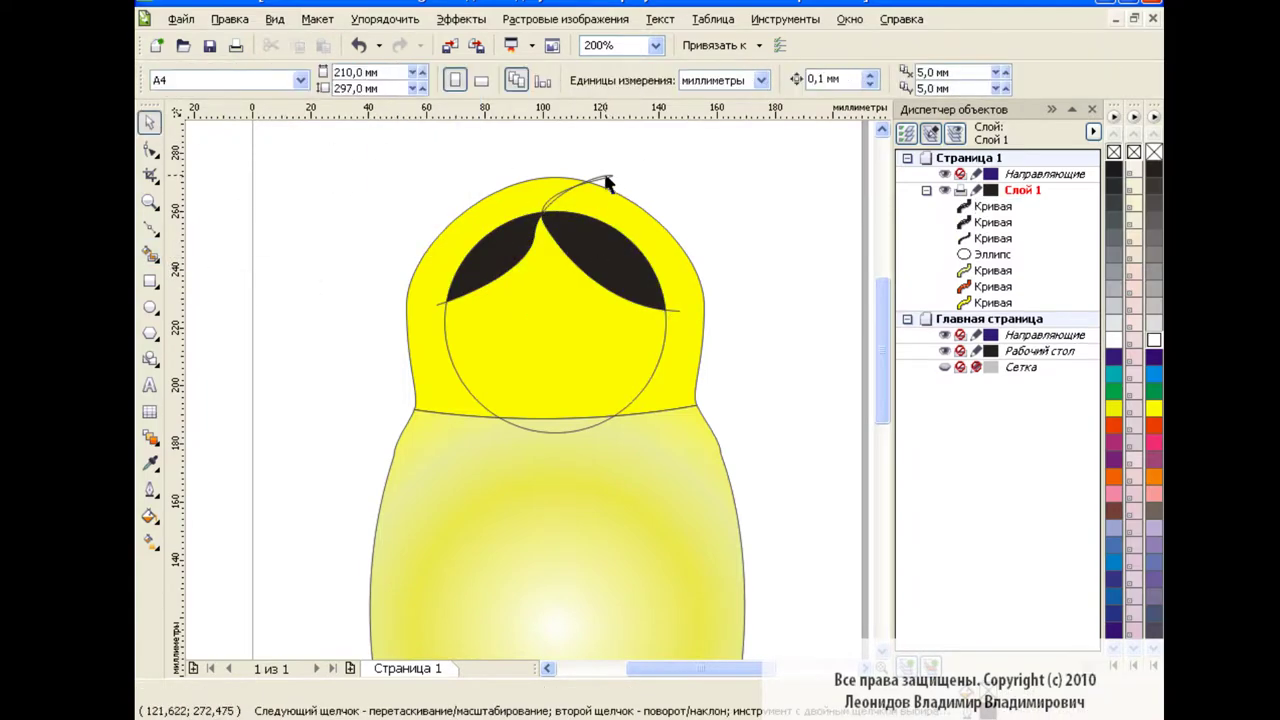
{"action": "key", "text": "Delete"}
{"action": "left_click", "coordinate": [555, 338]}
Fill the face circle with a pale cream yellow uniform fill
{"action": "left_click", "coordinate": [150, 517]}
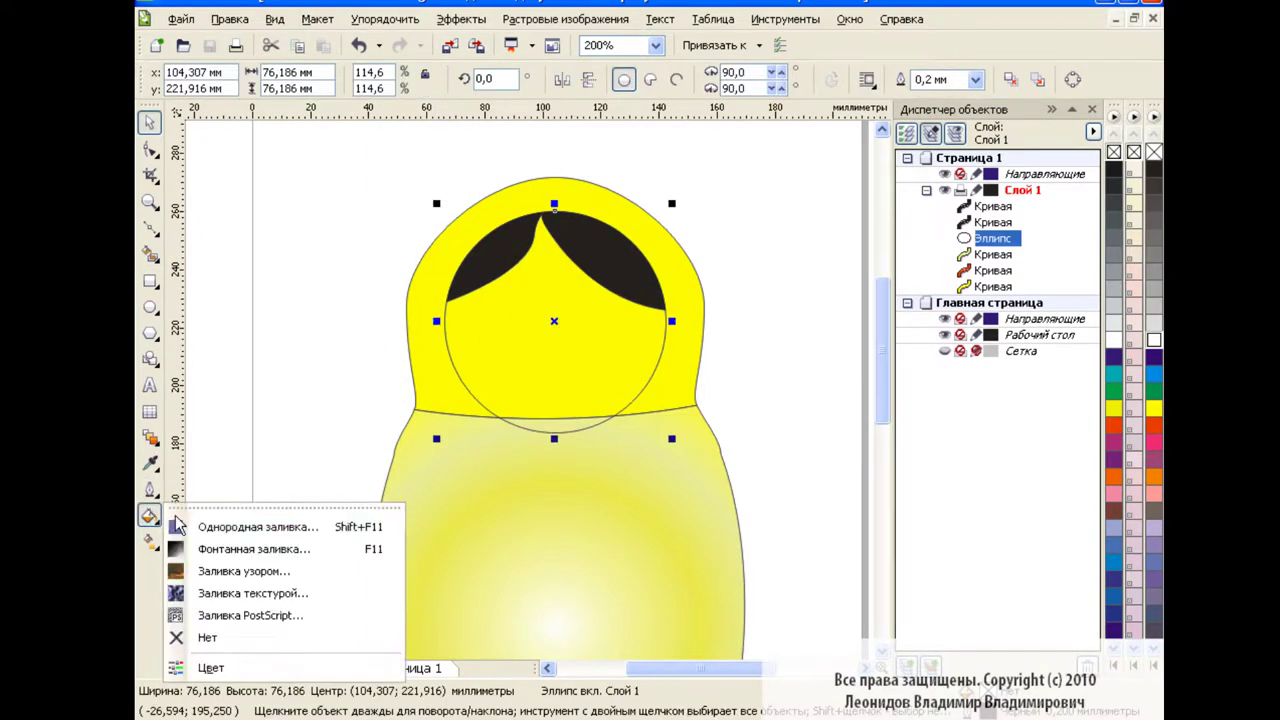
{"action": "left_click", "coordinate": [240, 515]}
{"action": "left_click", "coordinate": [634, 400]}
{"action": "left_click", "coordinate": [434, 208]}
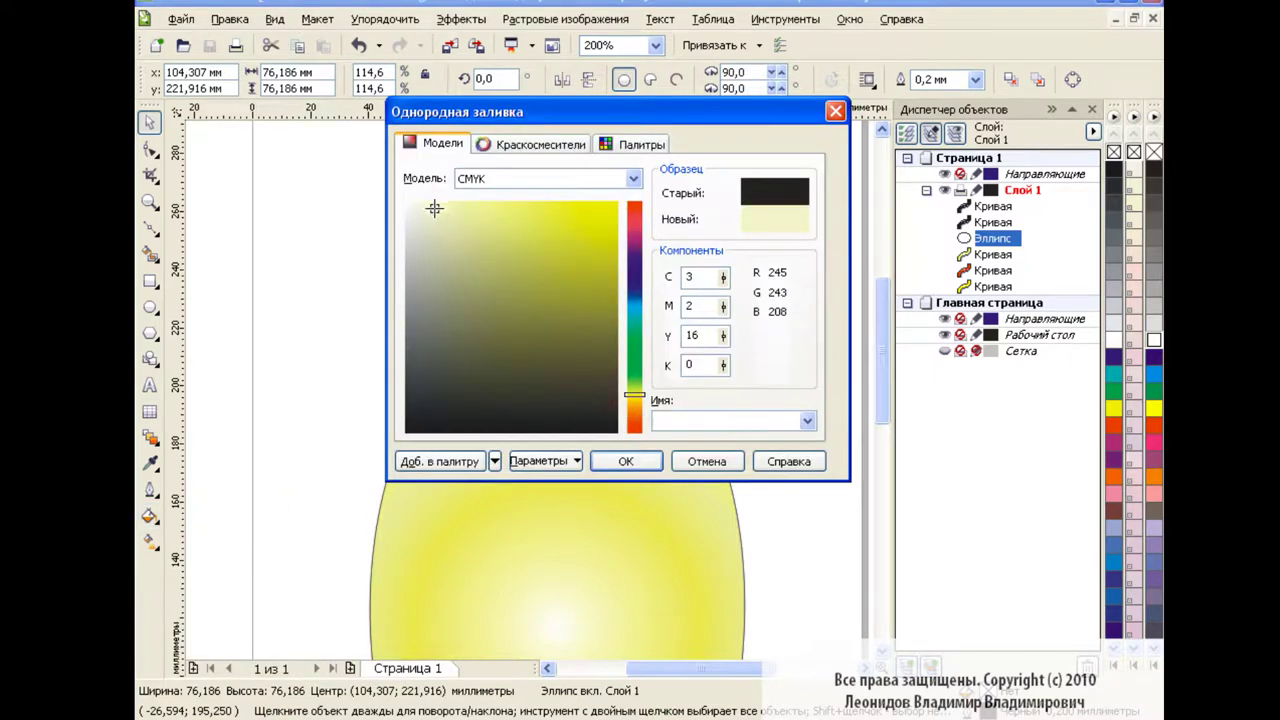
{"action": "left_click", "coordinate": [626, 462]}
{"action": "left_click", "coordinate": [770, 350]}
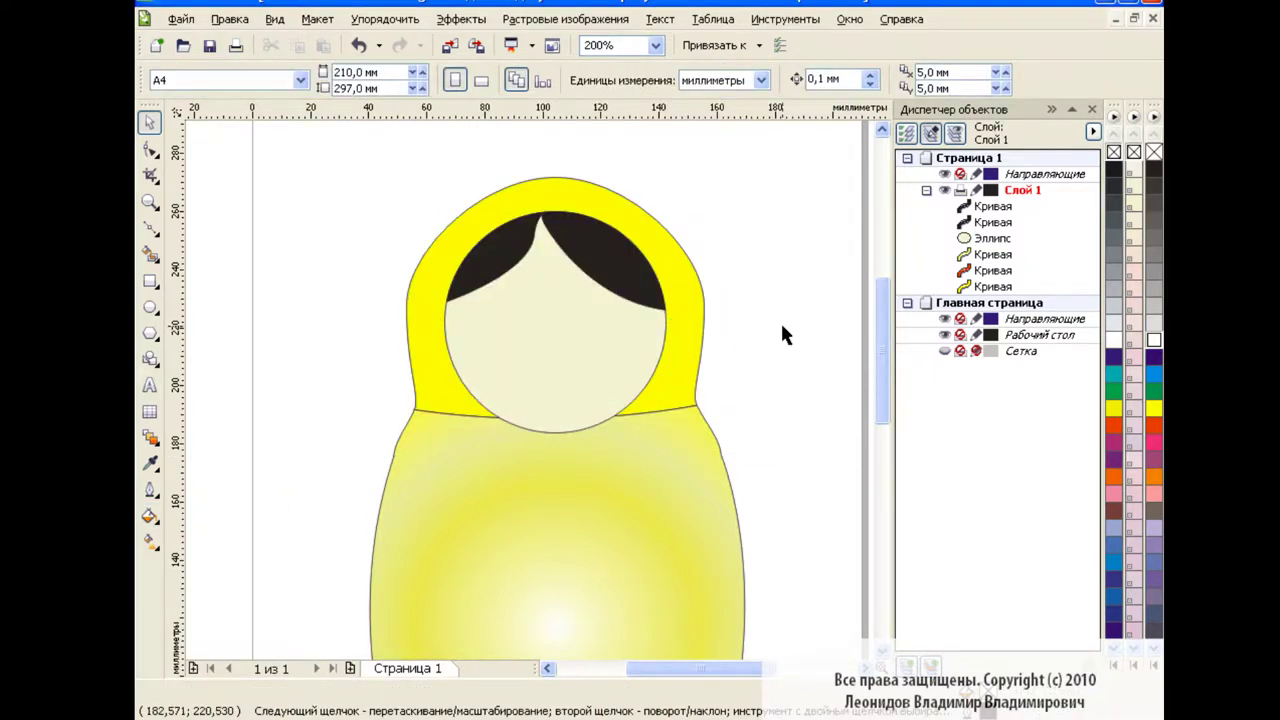
Draw a small black circle as the left eye
{"action": "key", "text": "F7"}
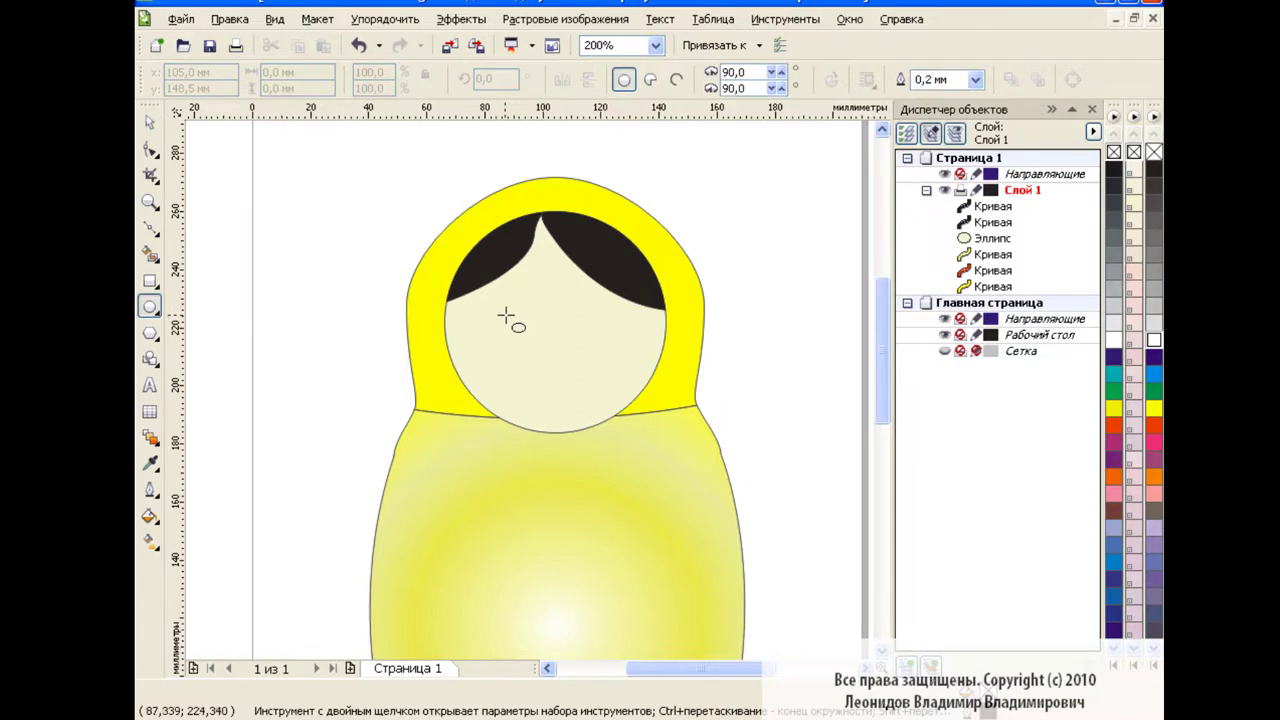
{"action": "left_click_drag", "start_coordinate": [506, 315], "coordinate": [526, 333]}
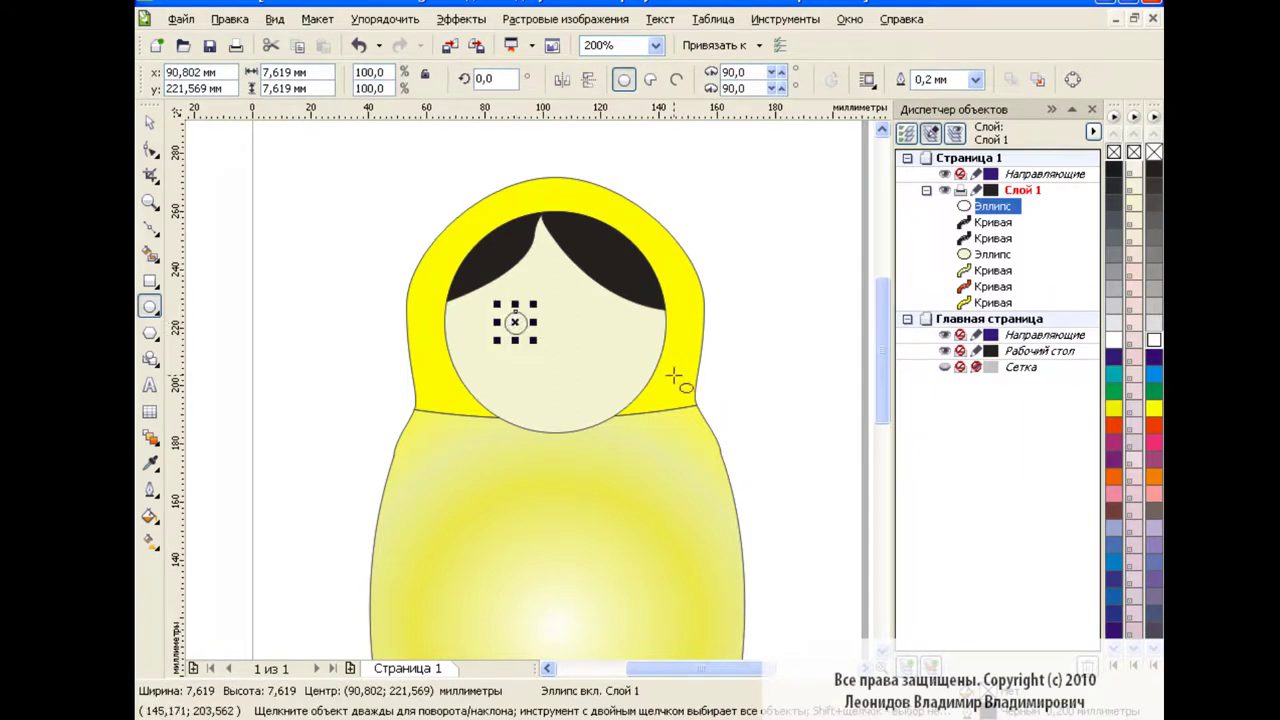
{"action": "left_click", "coordinate": [1153, 172]}
{"action": "key", "text": "space"}
{"action": "left_click", "coordinate": [330, 320]}
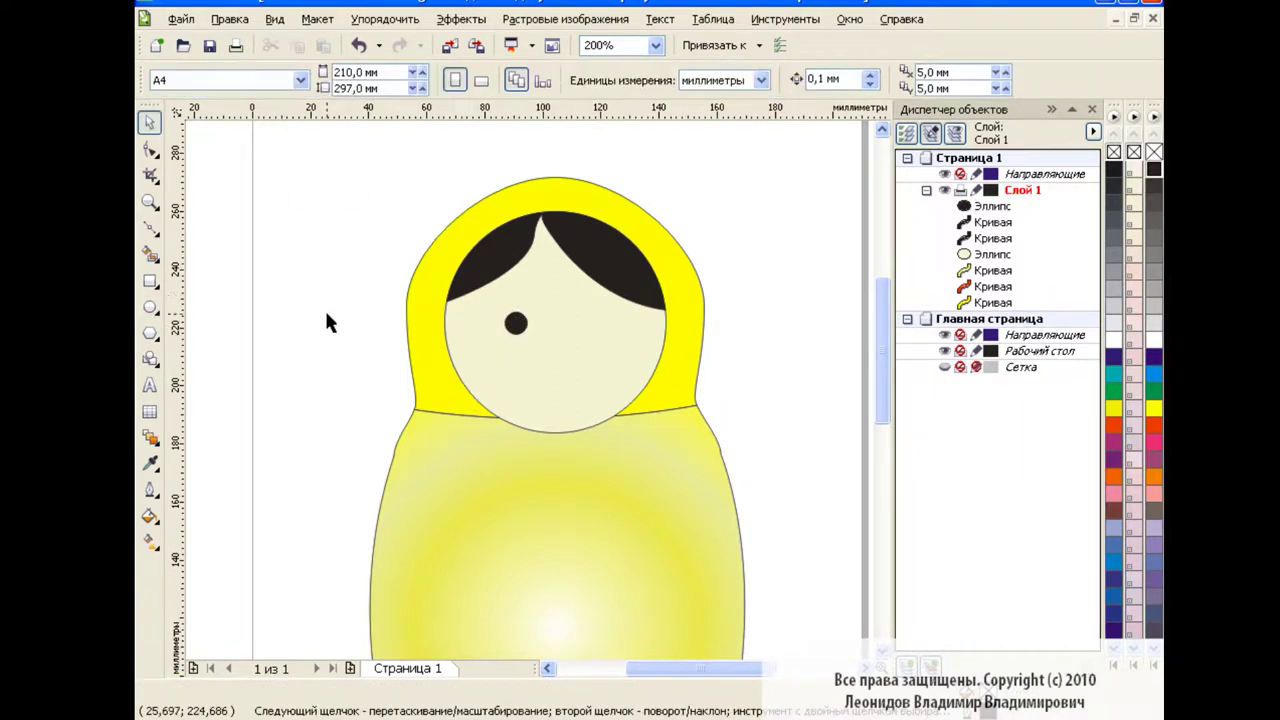
Draw an arched eyelid curve above the left eye and zoom to 400%
{"action": "left_click", "coordinate": [150, 228]}
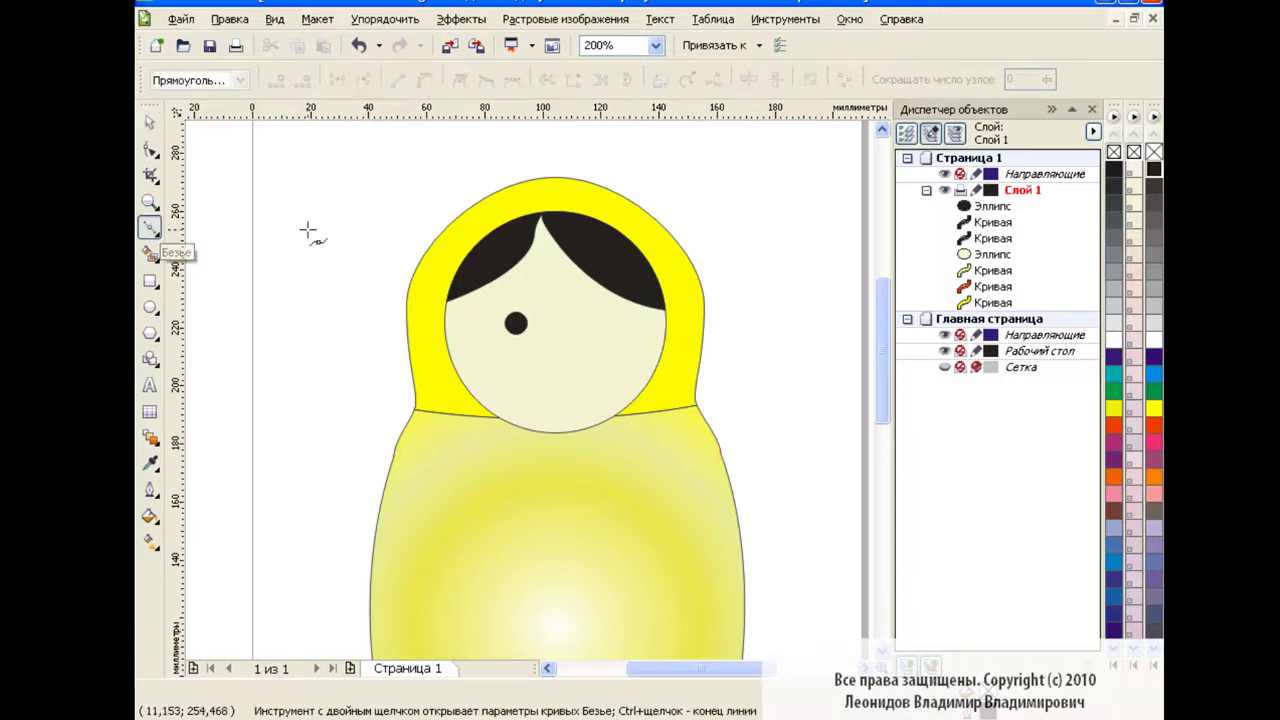
{"action": "left_click_drag", "start_coordinate": [494, 313], "coordinate": [471, 343]}
{"action": "key", "text": "space"}
{"action": "key", "text": "F10"}
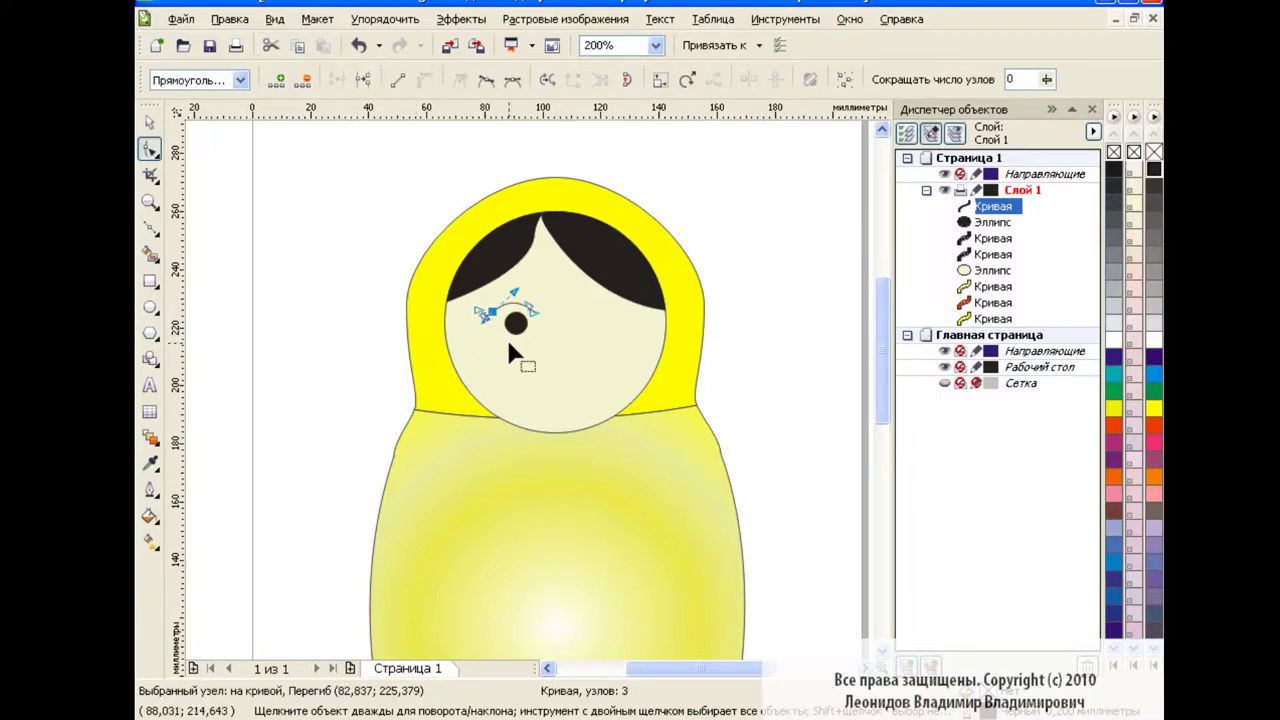
{"action": "key", "text": "space"}
{"action": "left_click", "coordinate": [360, 335]}
{"action": "left_click", "coordinate": [657, 47]}
{"action": "left_click", "coordinate": [610, 136]}
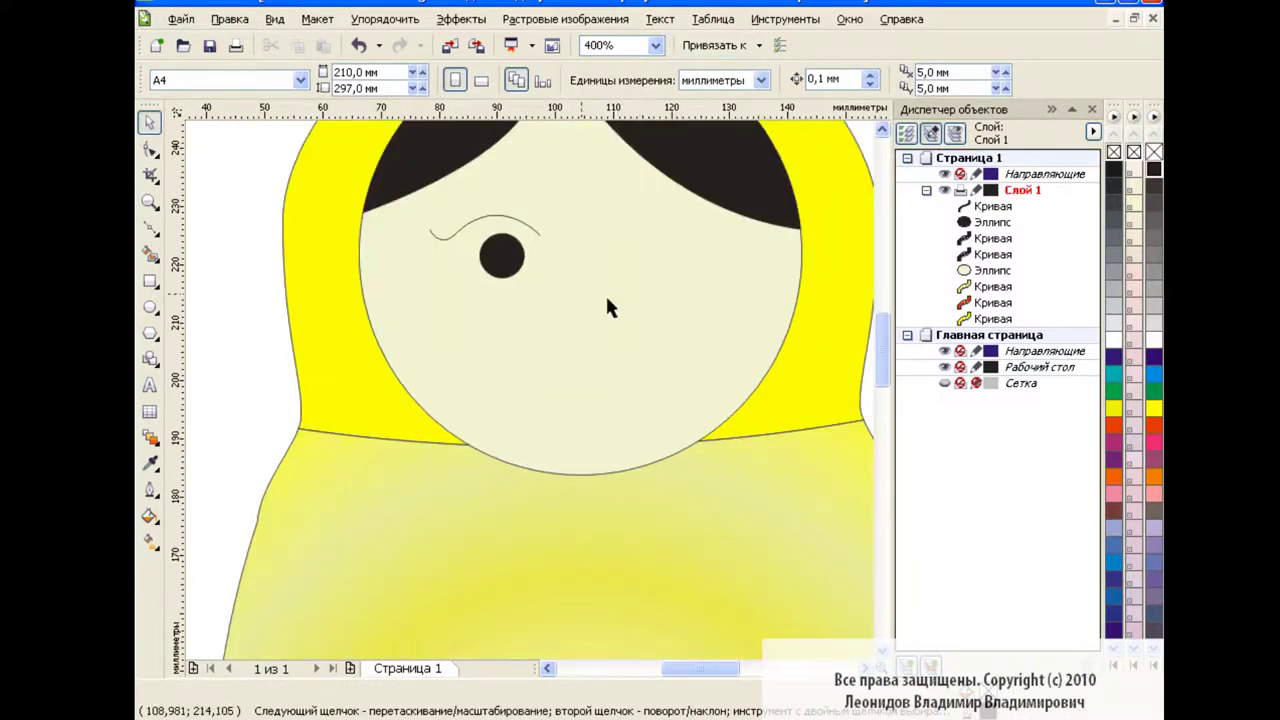
Add a second eyelash stroke along the eyelid arc
{"action": "left_click", "coordinate": [150, 228]}
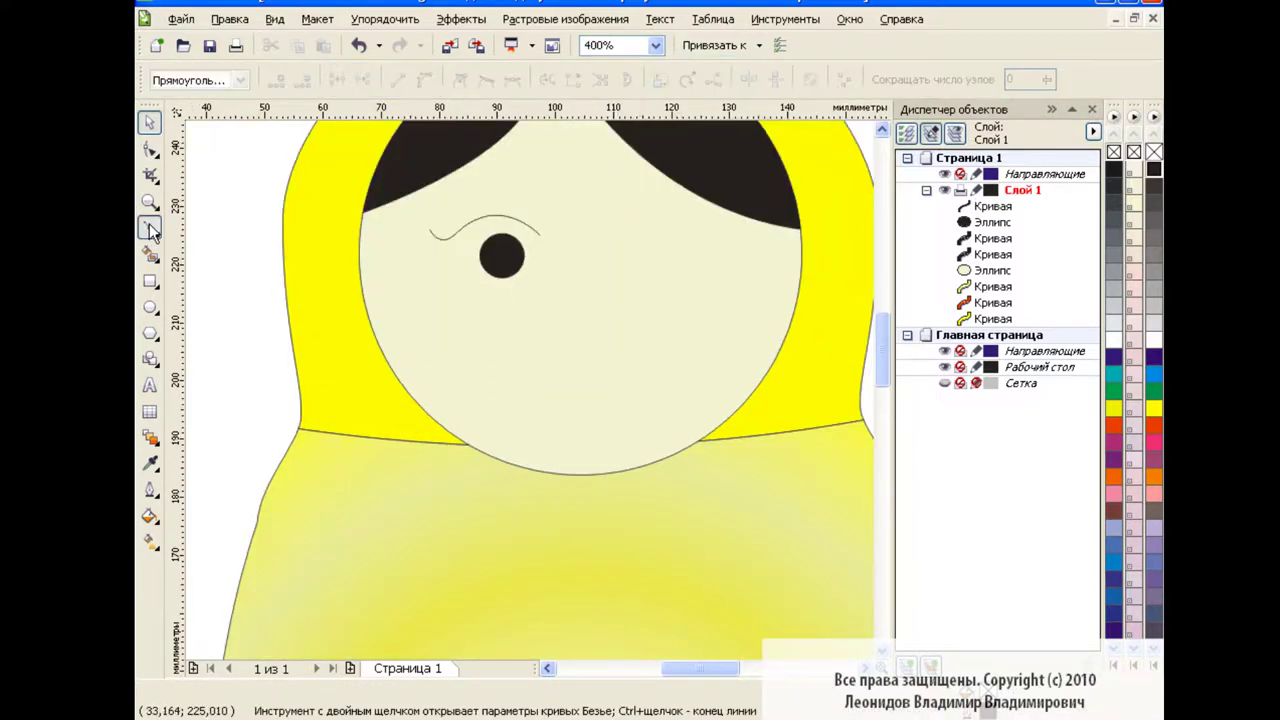
{"action": "left_click", "coordinate": [441, 218]}
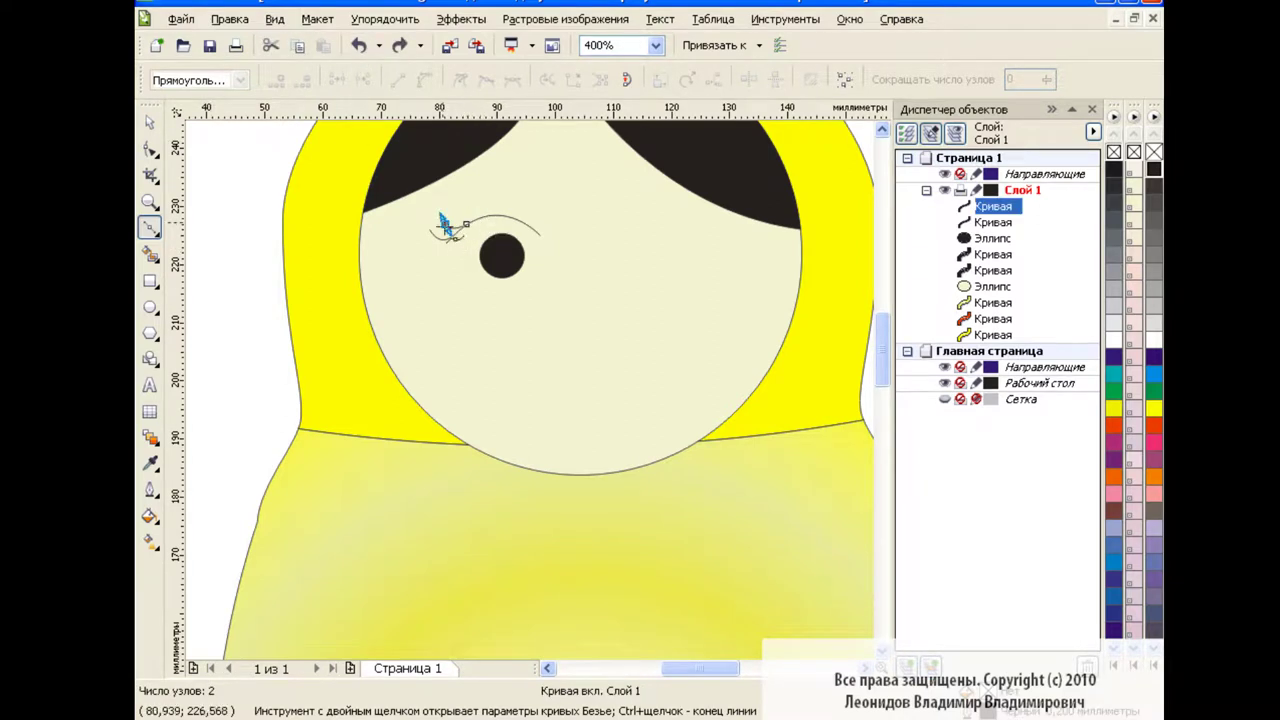
{"action": "key", "text": "space"}
{"action": "key", "text": "Escape"}
{"action": "key", "text": "space"}
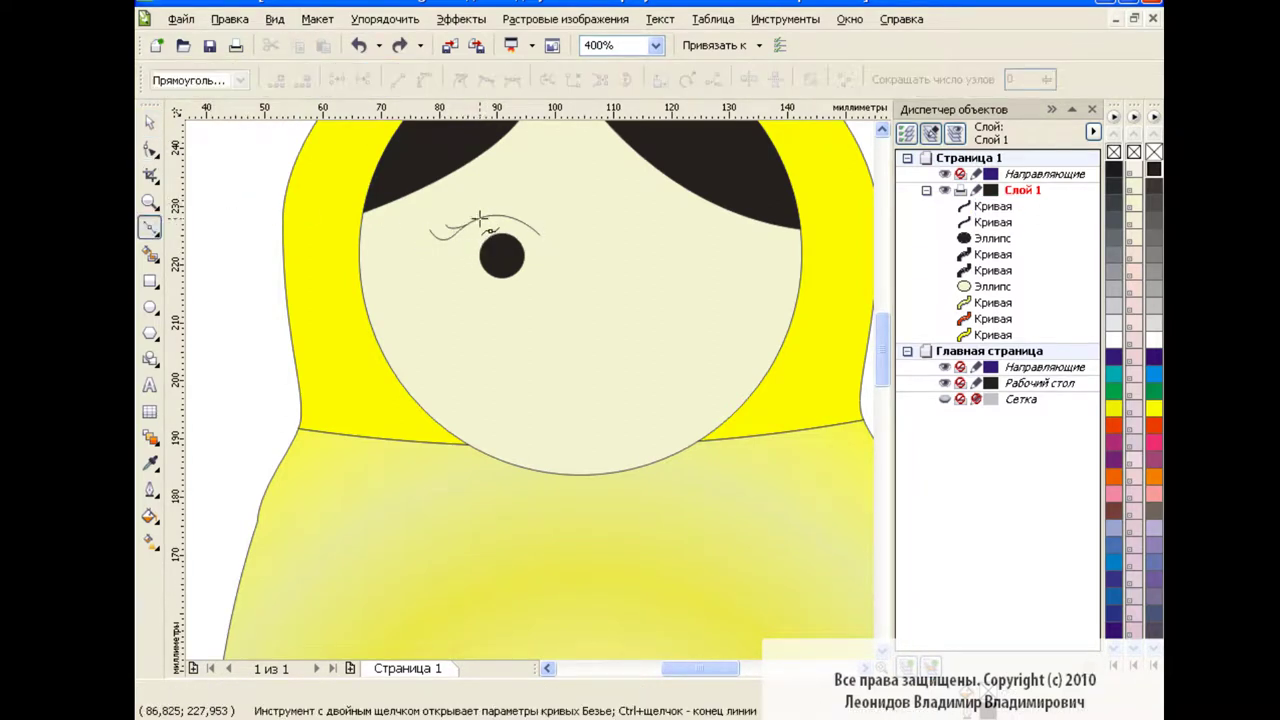
Duplicate the eyelash stroke and rotate the copy to a new angle
{"action": "left_click", "coordinate": [152, 124]}
{"action": "left_click", "coordinate": [447, 228]}
{"action": "key", "text": "ctrl+c"}
{"action": "key", "text": "ctrl+v"}
{"action": "left_click", "coordinate": [463, 218]}
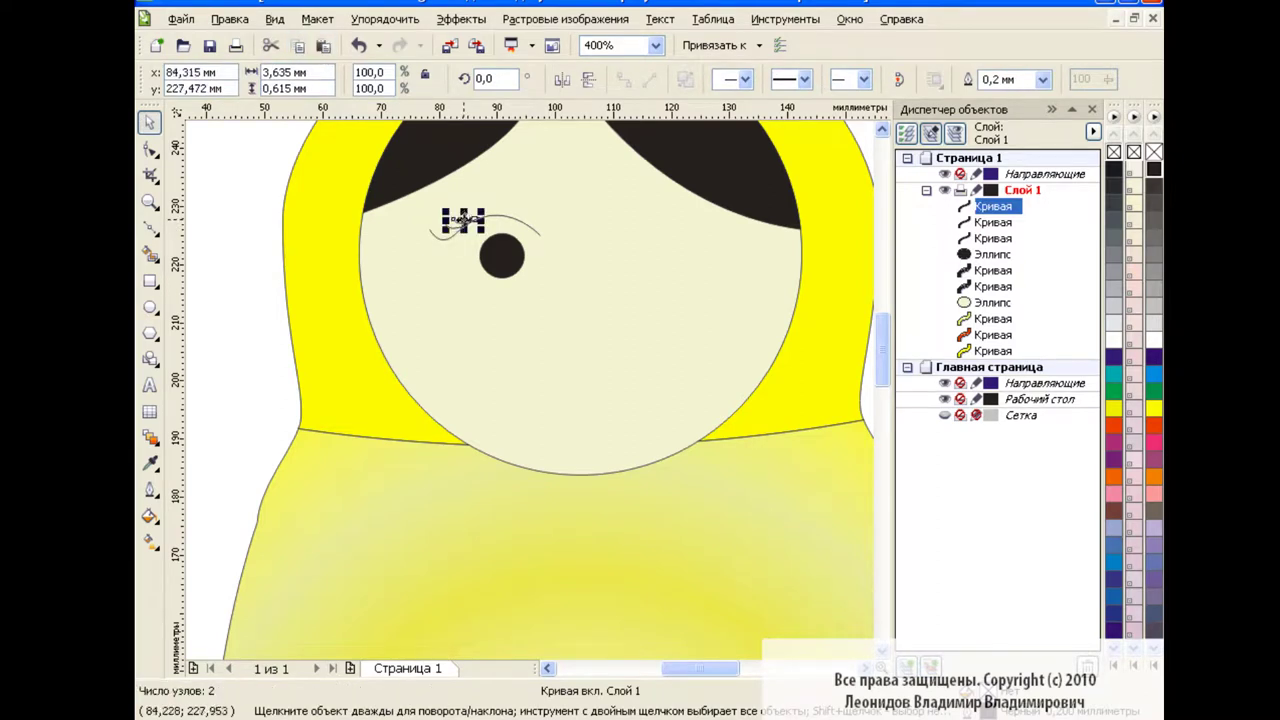
{"action": "left_click_drag", "start_coordinate": [443, 207], "coordinate": [463, 217]}
{"action": "left_click", "coordinate": [463, 218]}
{"action": "left_click", "coordinate": [463, 217]}
{"action": "key", "text": "Escape"}
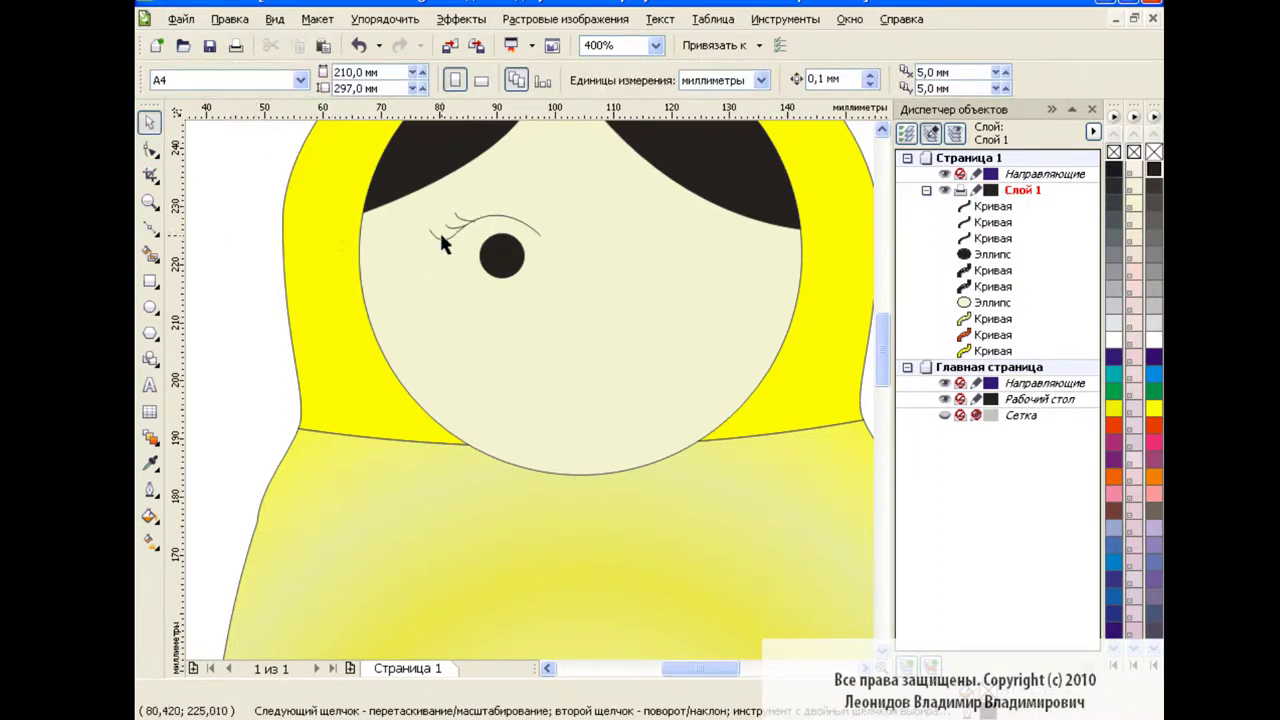
Reshape a lash stroke's end node, then zoom in to 800%
{"action": "left_click", "coordinate": [441, 238]}
{"action": "left_click", "coordinate": [150, 148]}
{"action": "left_click_drag", "start_coordinate": [431, 235], "coordinate": [466, 232]}
{"action": "left_click", "coordinate": [457, 222]}
{"action": "key", "text": "space"}
{"action": "left_click", "coordinate": [212, 218]}
{"action": "type", "text": "8"}
{"action": "key", "text": "Return"}
Move, rotate and reshape another eyelash curve beside the others
{"action": "left_click_drag", "start_coordinate": [880, 345], "coordinate": [878, 321]}
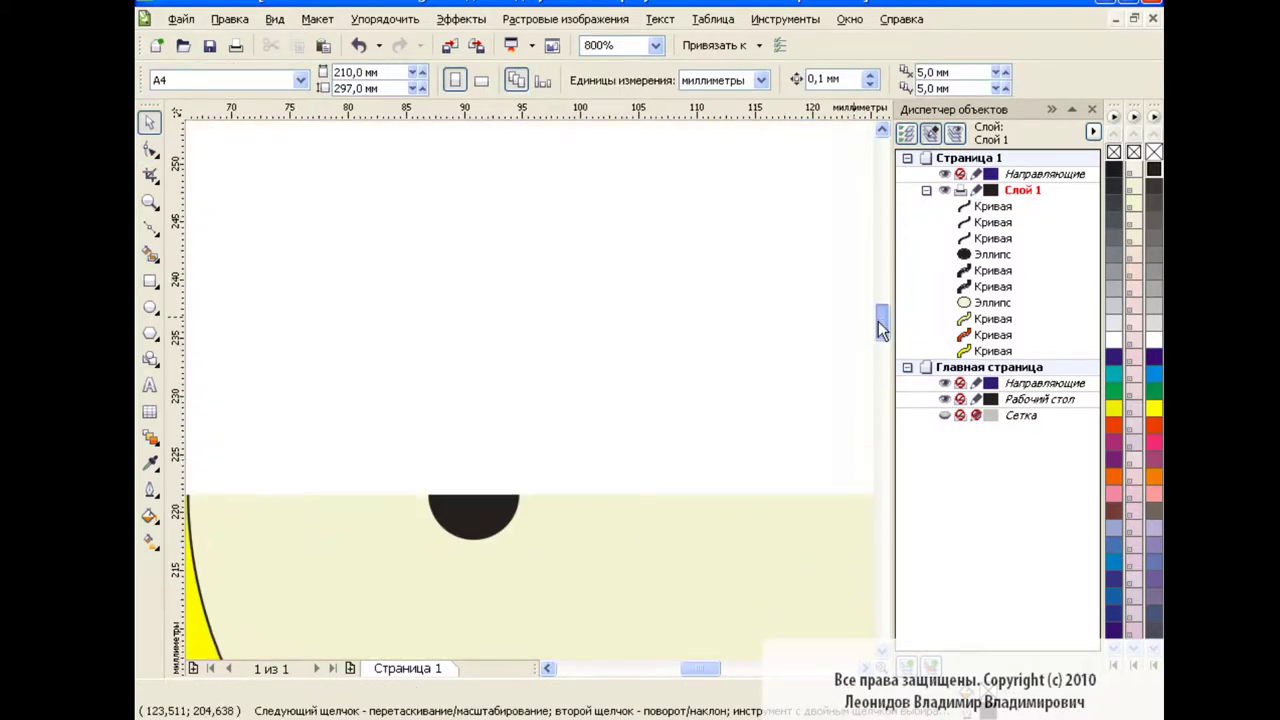
{"action": "left_click", "coordinate": [398, 416]}
{"action": "left_click_drag", "start_coordinate": [398, 416], "coordinate": [356, 426]}
{"action": "double_click", "coordinate": [380, 440]}
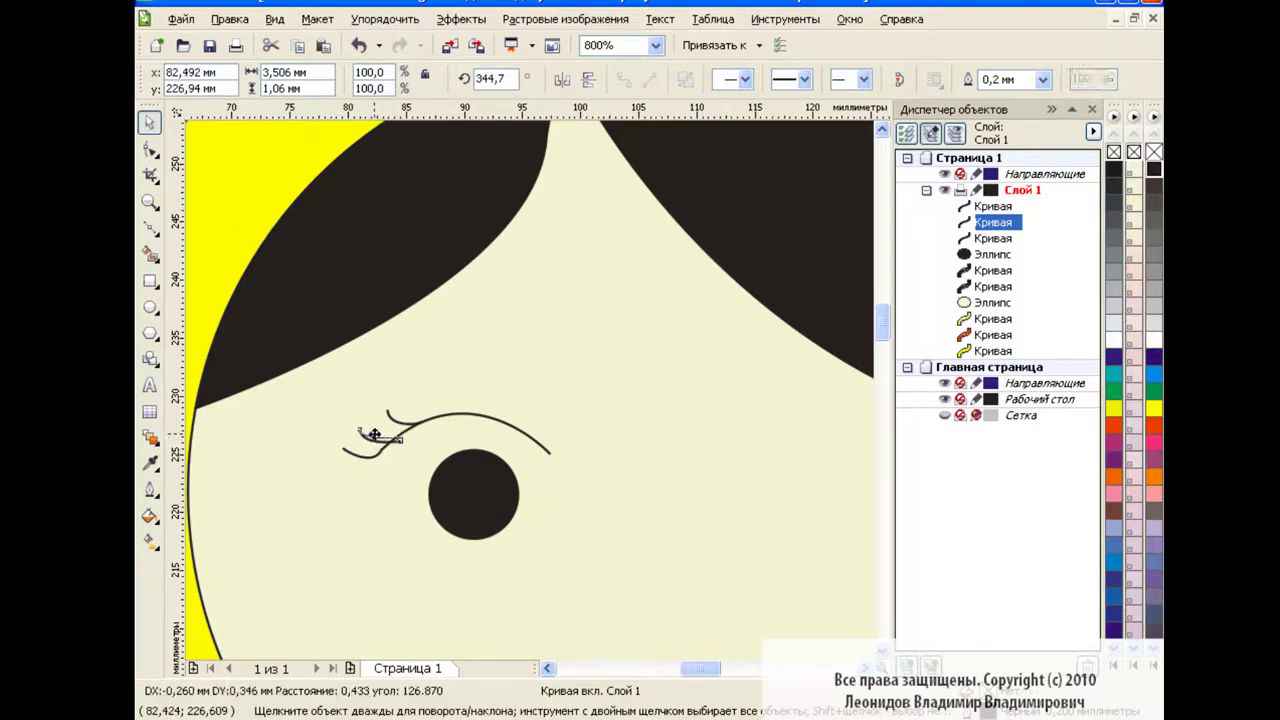
{"action": "left_click", "coordinate": [380, 460]}
{"action": "left_click", "coordinate": [150, 149]}
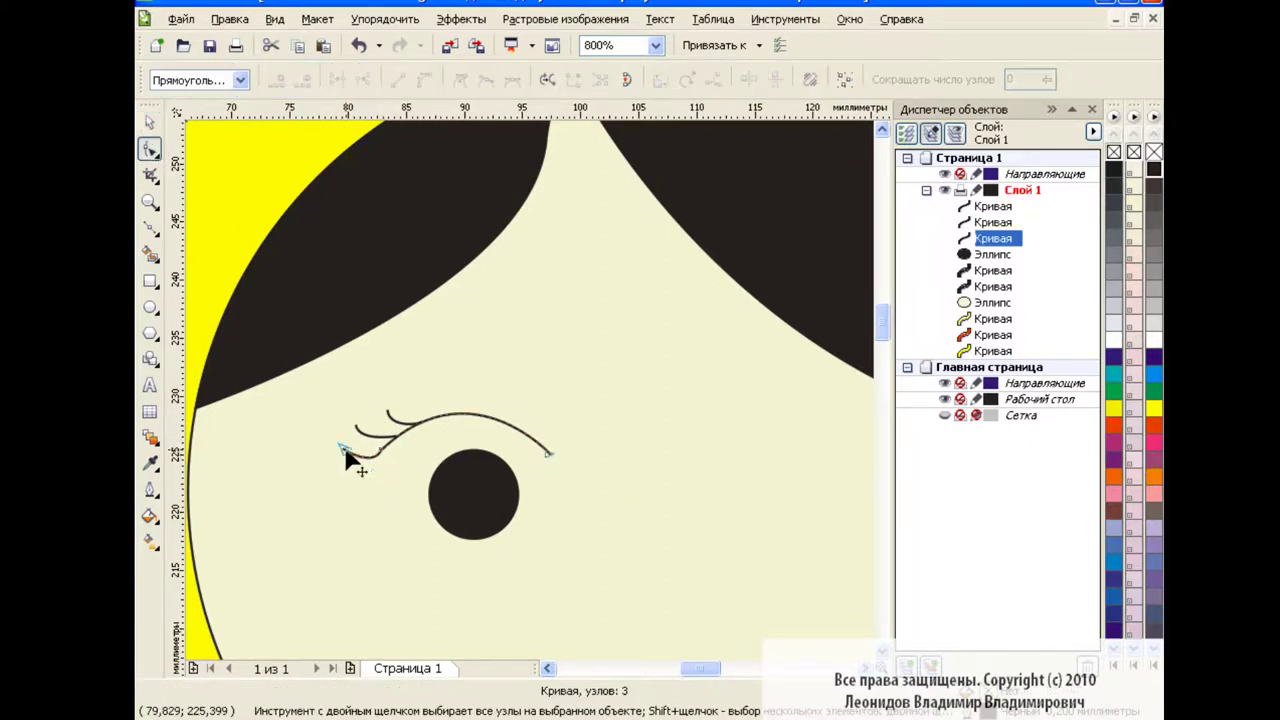
{"action": "mouse_move", "coordinate": [345, 455]}
{"action": "left_mouse_down"}
{"action": "mouse_move", "coordinate": [382, 444]}
{"action": "mouse_move", "coordinate": [378, 414]}
{"action": "mouse_move", "coordinate": [379, 429]}
{"action": "left_mouse_up"}
{"action": "left_click", "coordinate": [380, 449]}
{"action": "left_click", "coordinate": [395, 430]}
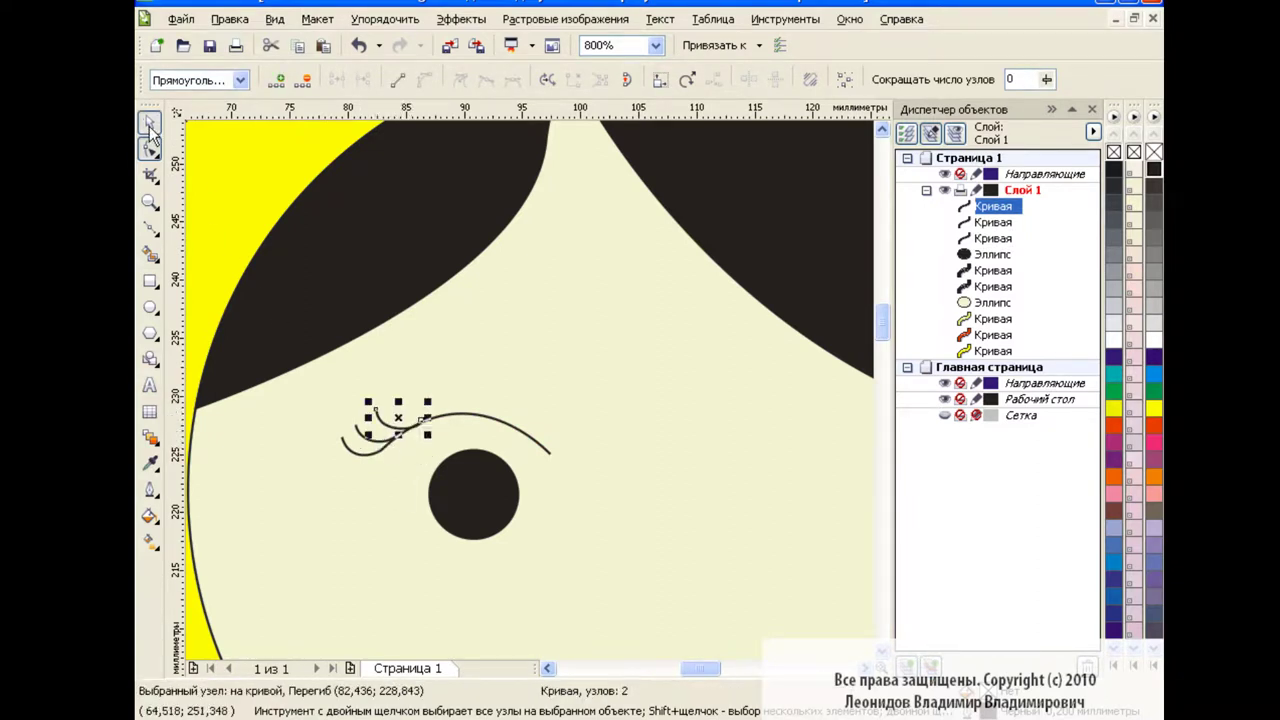
Zoom back to 200% and nudge the left pupil up beneath the lashes
{"action": "left_click", "coordinate": [150, 122]}
{"action": "left_click", "coordinate": [523, 333]}
{"action": "left_click", "coordinate": [655, 45]}
{"action": "left_click", "coordinate": [610, 184]}
{"action": "left_click", "coordinate": [815, 320]}
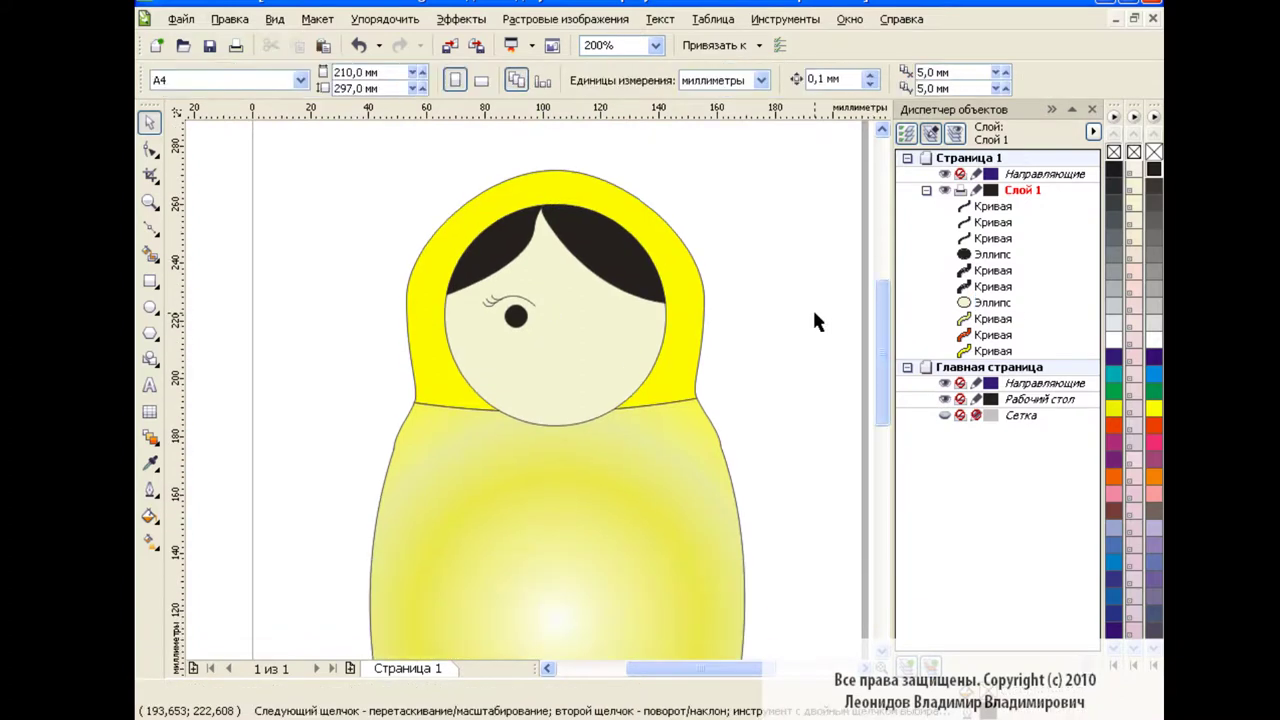
{"action": "left_click", "coordinate": [516, 316]}
{"action": "left_click_drag", "start_coordinate": [516, 316], "coordinate": [515, 310]}
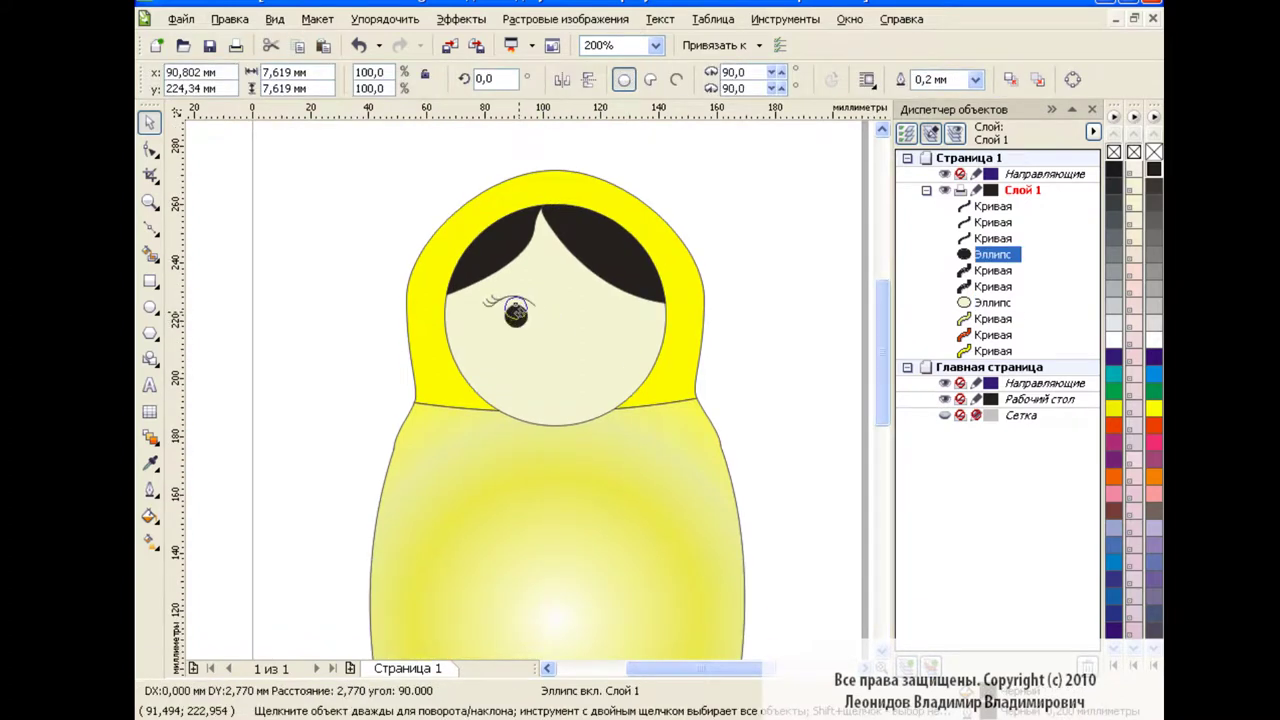
Draw a curved eyebrow arc above the left eye
{"action": "left_click", "coordinate": [743, 300]}
{"action": "key", "text": "F5"}
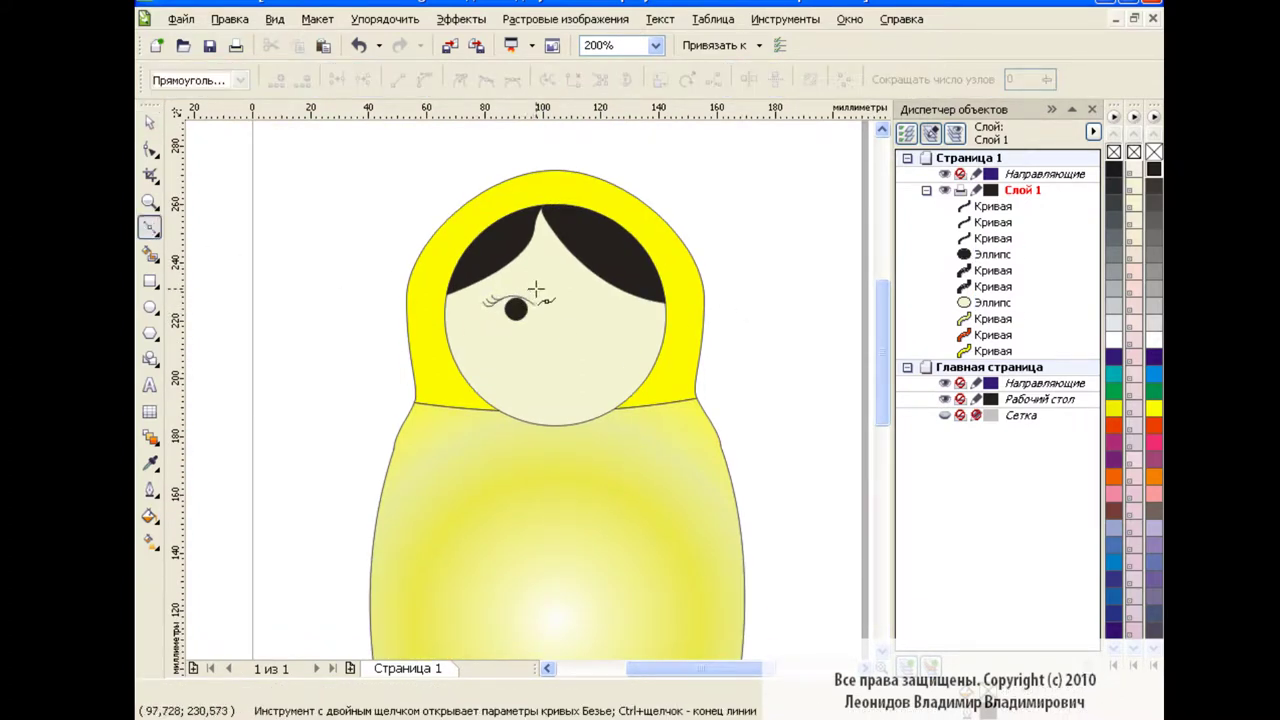
{"action": "mouse_move", "coordinate": [490, 288]}
{"action": "left_mouse_down"}
{"action": "mouse_move", "coordinate": [543, 288]}
{"action": "mouse_move", "coordinate": [530, 279]}
{"action": "left_mouse_up"}
{"action": "key", "text": "space"}
{"action": "key", "text": "F10"}
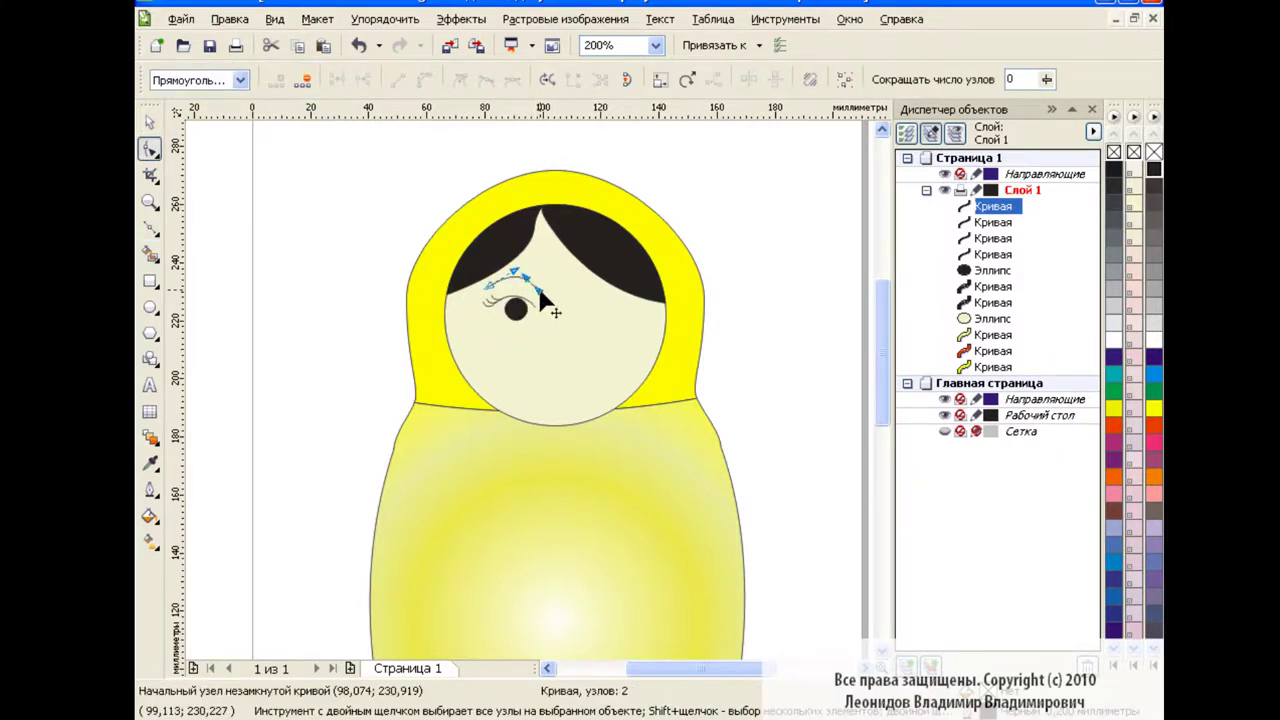
{"action": "left_click", "coordinate": [357, 229]}
{"action": "key", "text": "space"}
{"action": "left_click", "coordinate": [512, 285]}
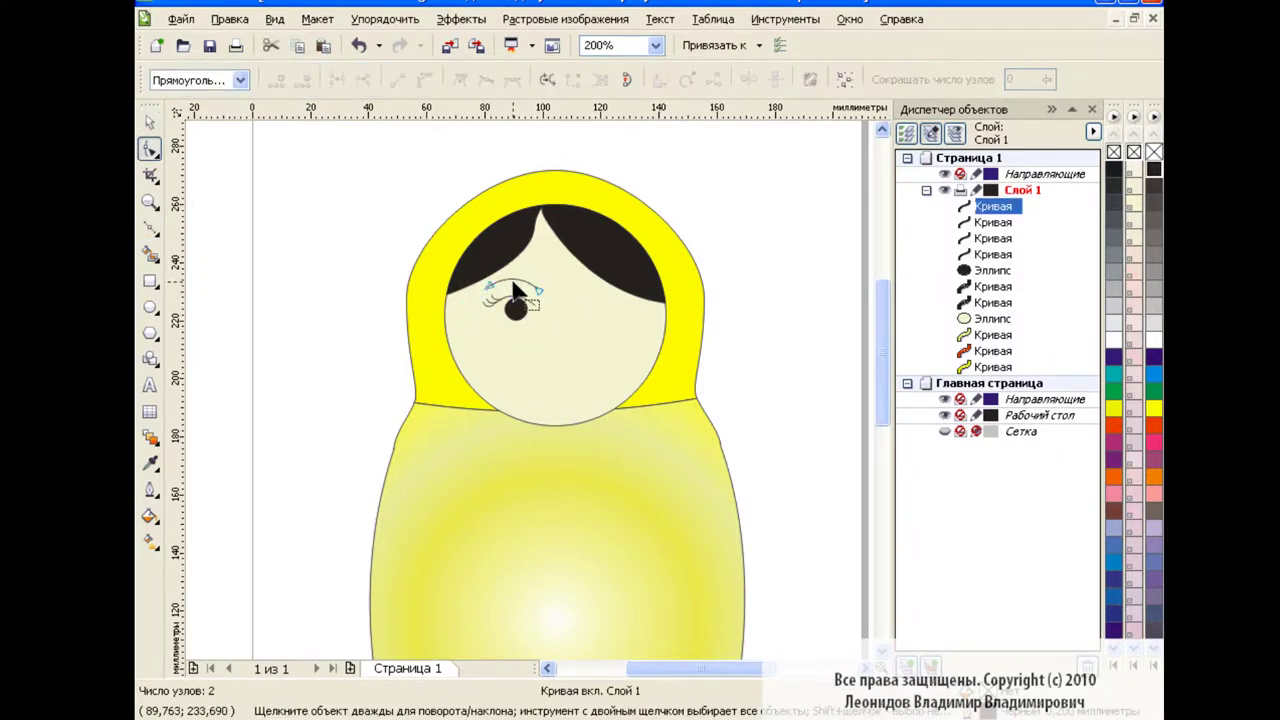
{"action": "left_click", "coordinate": [286, 313]}
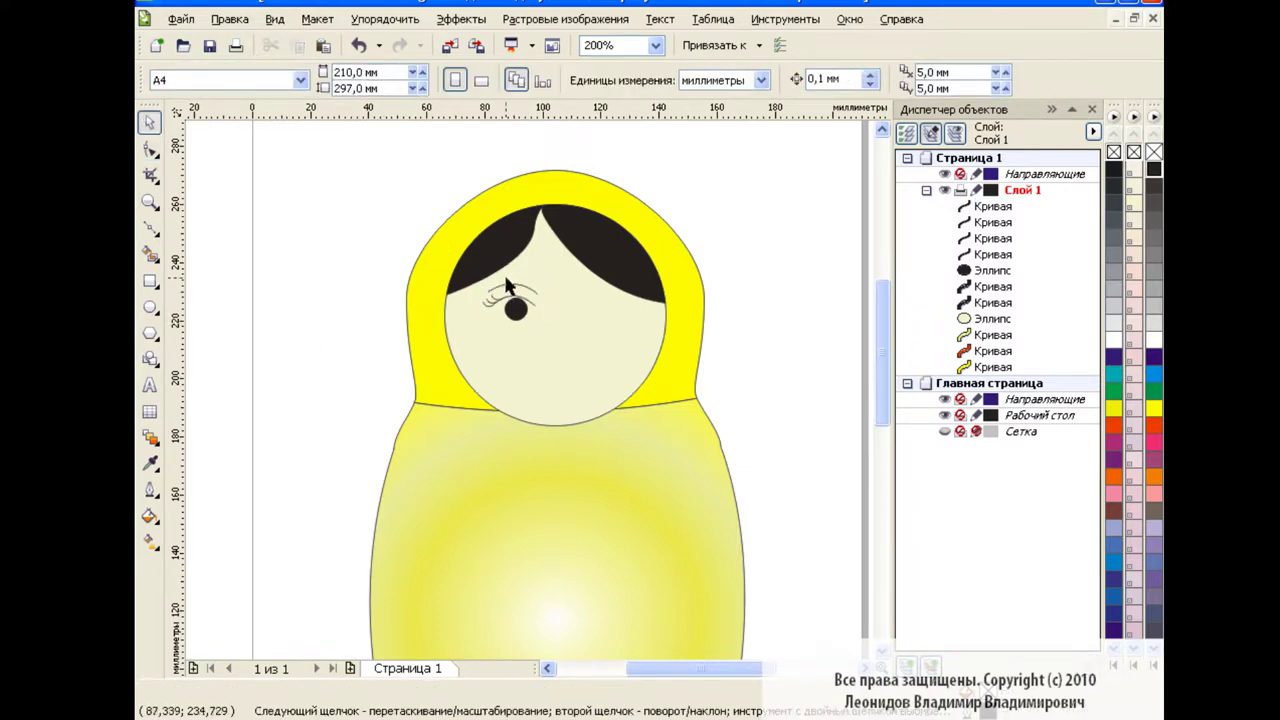
Group the left eye's parts and place a copy on the right side of the face
{"action": "left_click_drag", "start_coordinate": [400, 268], "coordinate": [538, 337]}
{"action": "key", "text": "ctrl+g"}
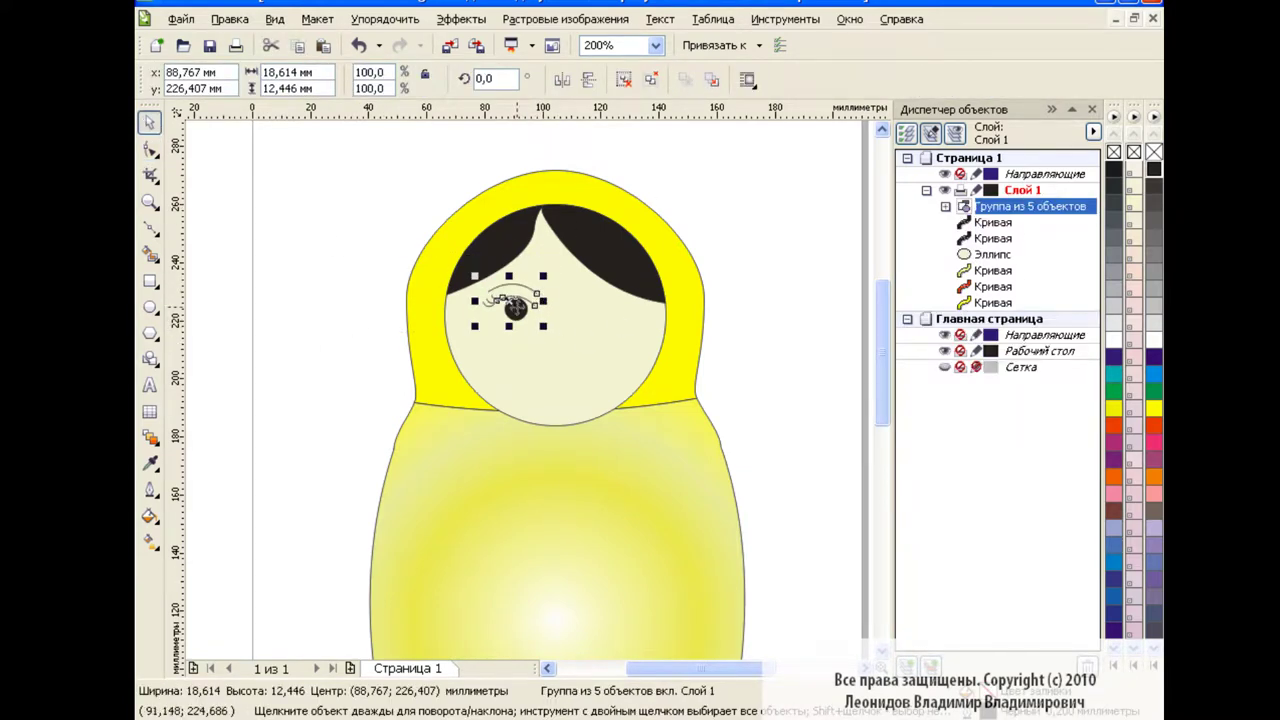
{"action": "left_click", "coordinate": [325, 47]}
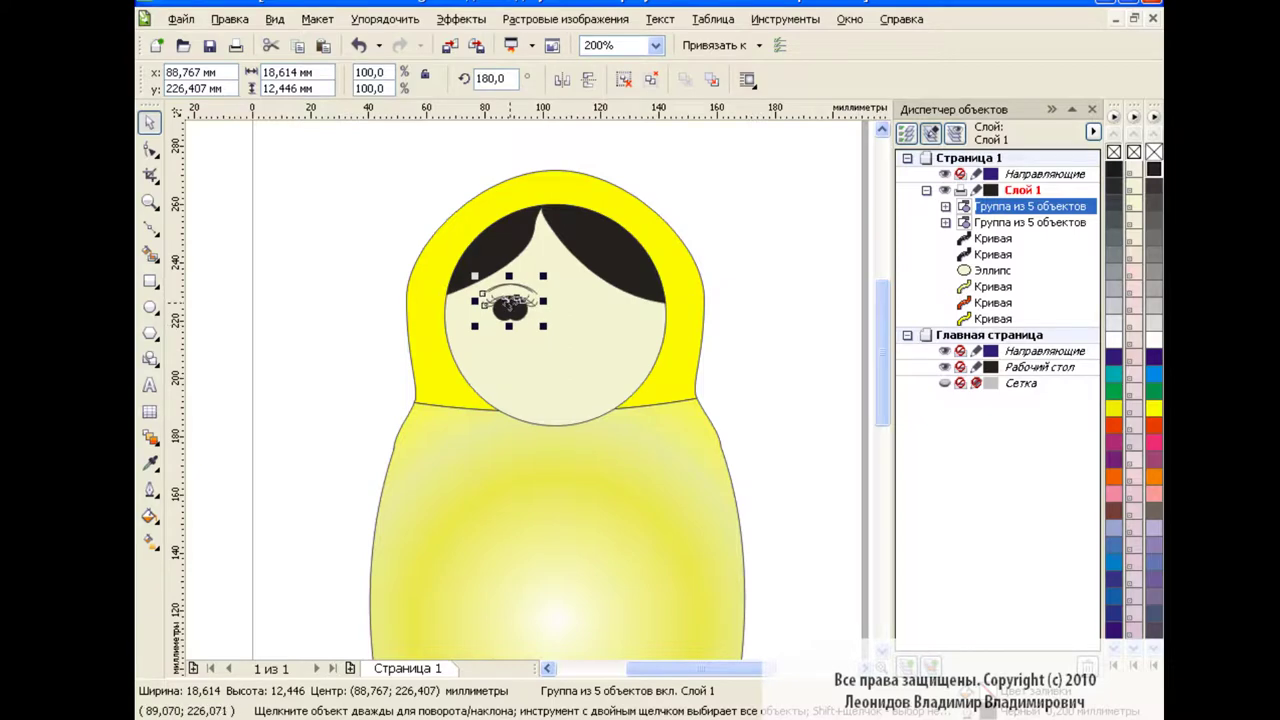
{"action": "left_click_drag", "start_coordinate": [509, 302], "coordinate": [586, 303]}
{"action": "left_click", "coordinate": [588, 300], "text": "ctrl"}
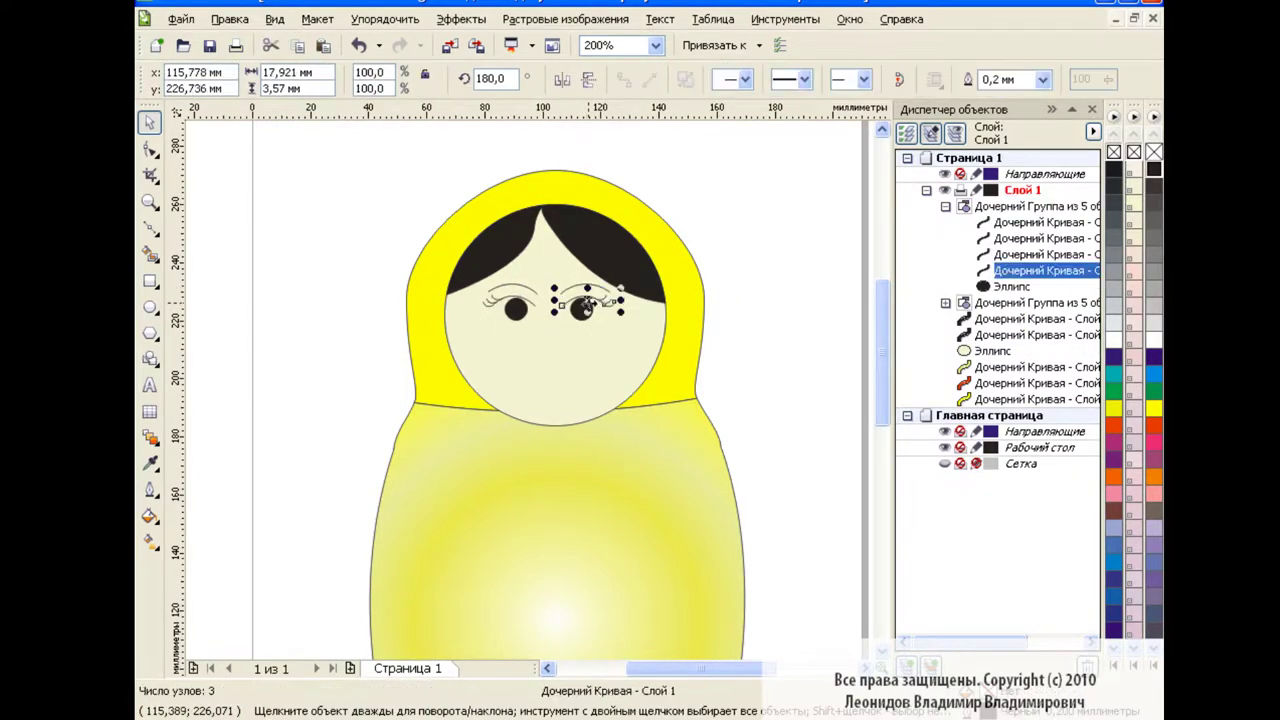
{"action": "left_click", "coordinate": [582, 310], "text": "ctrl"}
{"action": "left_click_drag", "start_coordinate": [588, 305], "coordinate": [598, 305]}
{"action": "left_click", "coordinate": [749, 279]}
{"action": "left_click", "coordinate": [592, 306]}
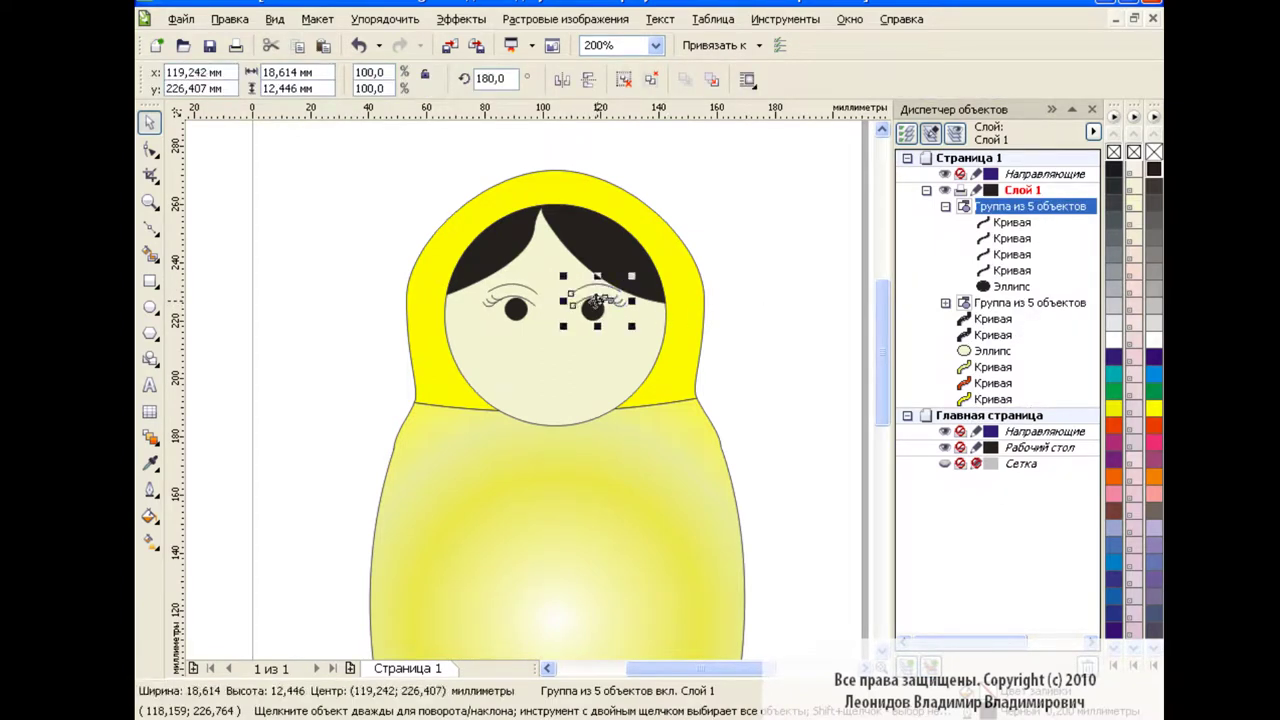
{"action": "left_click", "coordinate": [763, 316]}
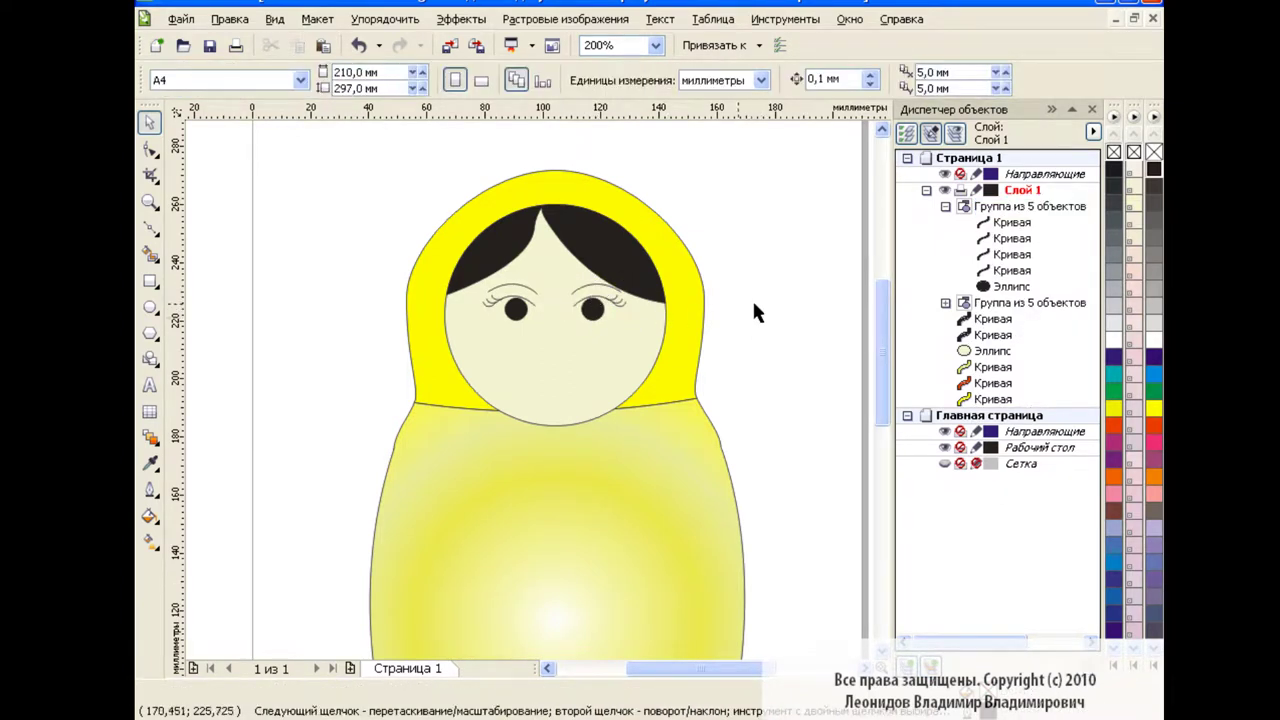
Draw a closed lips outline beside the doll and enlarge it
{"action": "left_click", "coordinate": [150, 228]}
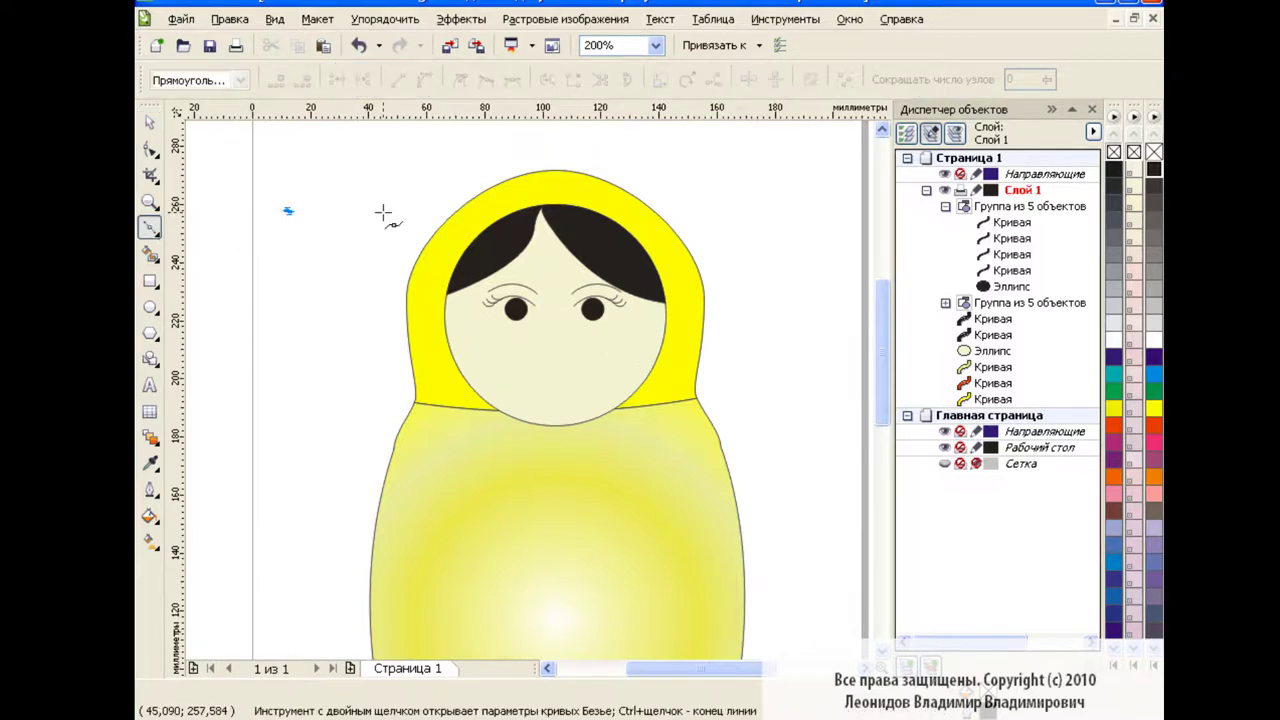
{"action": "left_click_drag", "start_coordinate": [355, 194], "coordinate": [335, 203]}
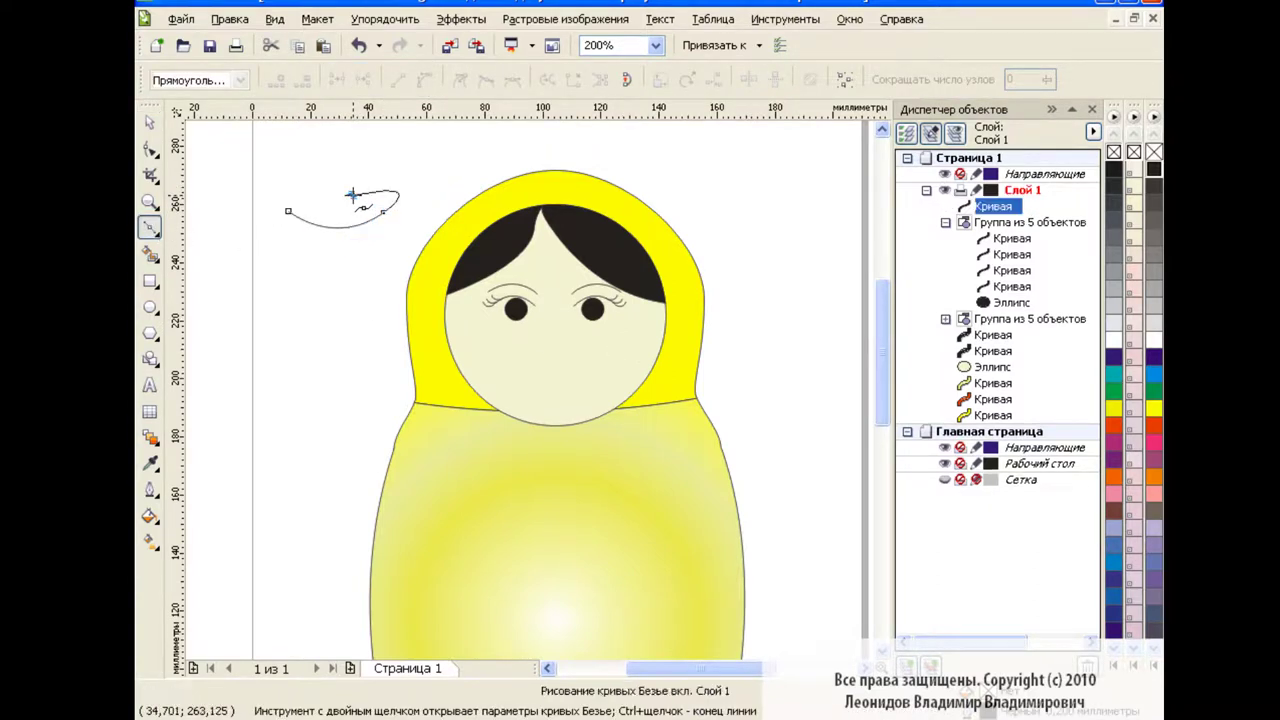
{"action": "left_click", "coordinate": [335, 207]}
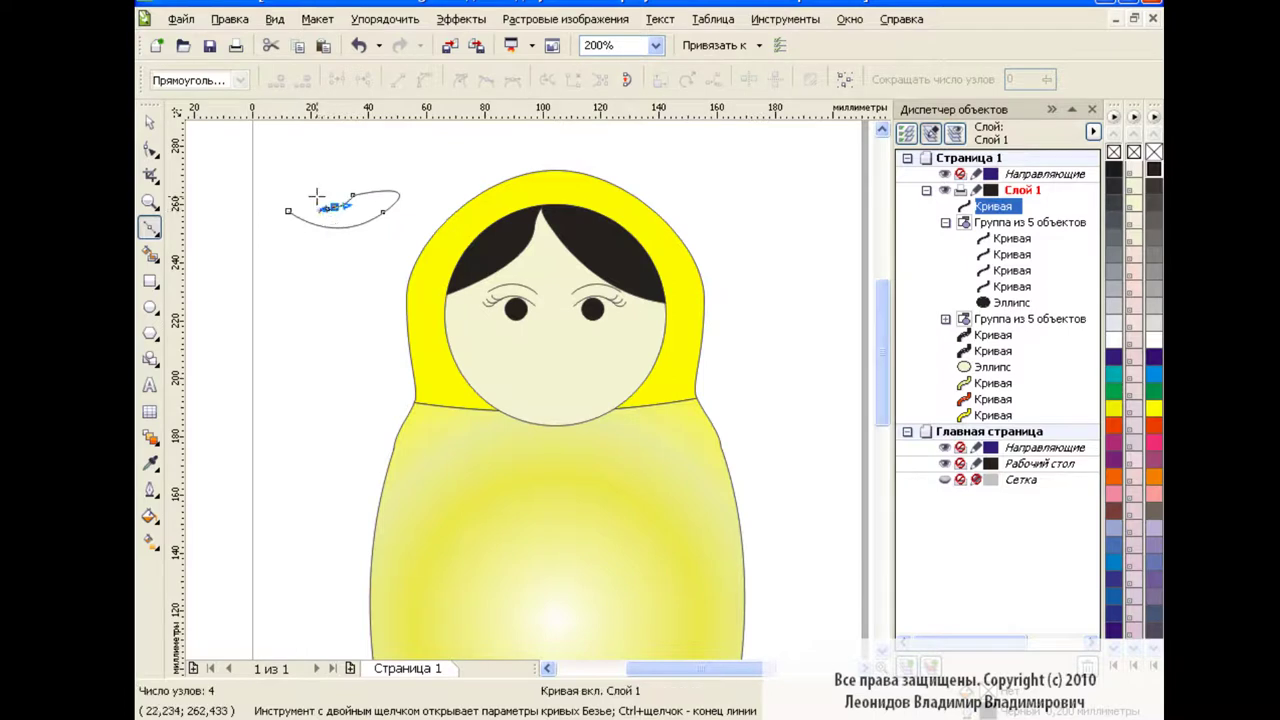
{"action": "left_click", "coordinate": [317, 194]}
{"action": "left_click", "coordinate": [288, 211]}
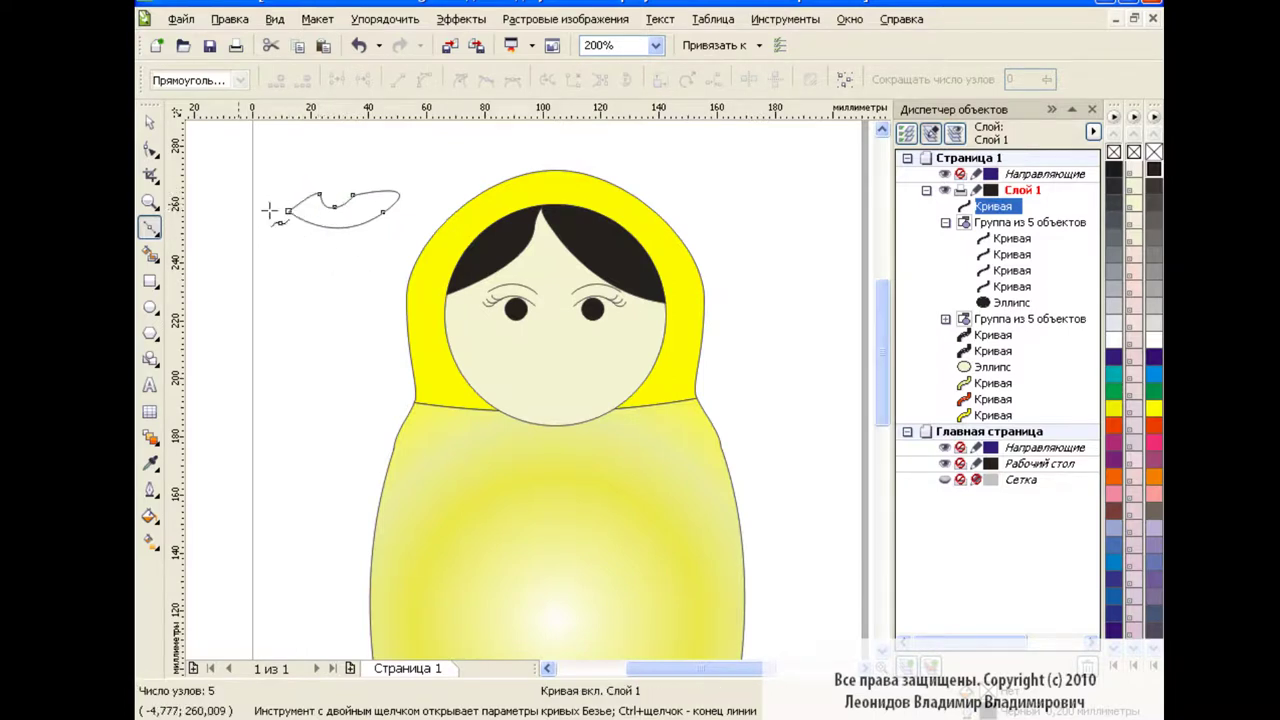
{"action": "key", "text": "F10"}
{"action": "left_click_drag", "start_coordinate": [264, 170], "coordinate": [396, 224]}
{"action": "mouse_move", "coordinate": [426, 180]}
{"action": "left_mouse_down"}
{"action": "mouse_move", "coordinate": [340, 212]}
{"action": "mouse_move", "coordinate": [352, 190]}
{"action": "left_mouse_up"}
{"action": "key", "text": "space"}
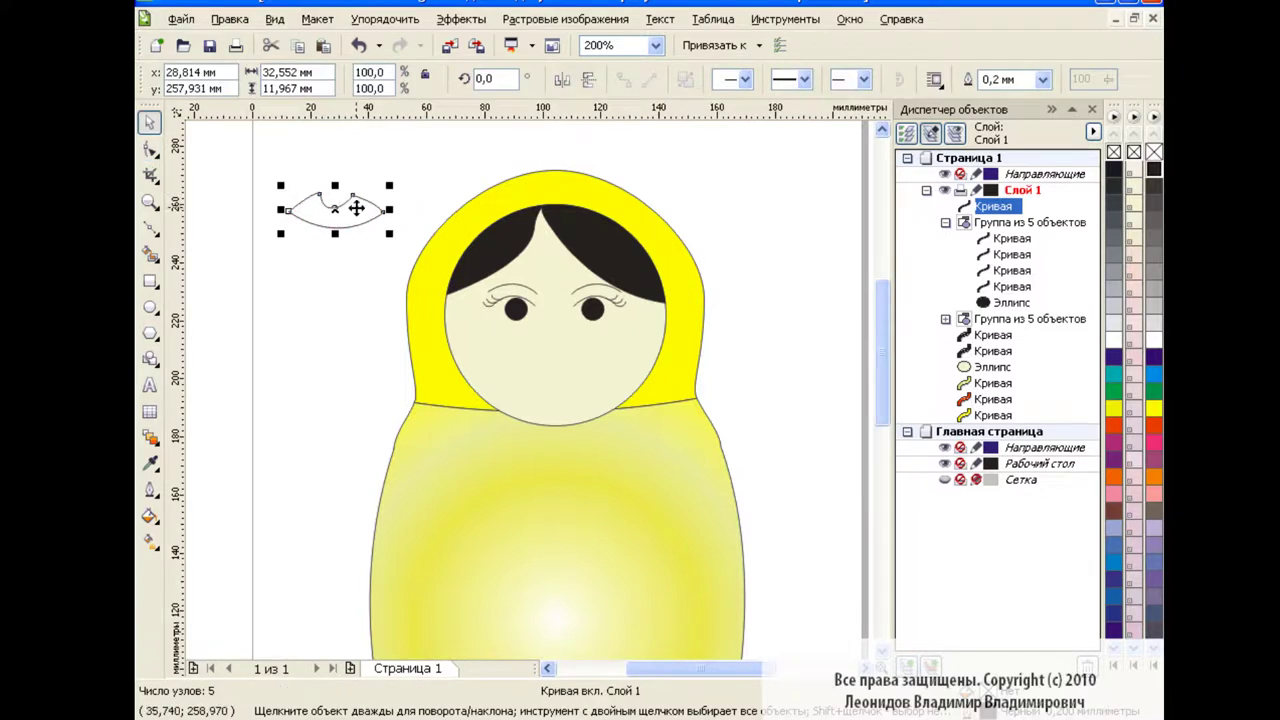
{"action": "mouse_move", "coordinate": [277, 177]}
{"action": "left_mouse_down"}
{"action": "mouse_move", "coordinate": [211, 150]}
{"action": "mouse_move", "coordinate": [251, 200]}
{"action": "left_mouse_up"}
Reshape the lips outline's upper edge into smooth arcs
{"action": "key", "text": "F5"}
{"action": "key", "text": "F10"}
{"action": "mouse_move", "coordinate": [378, 163]}
{"action": "left_mouse_down"}
{"action": "mouse_move", "coordinate": [408, 190]}
{"action": "mouse_move", "coordinate": [400, 200]}
{"action": "left_mouse_up"}
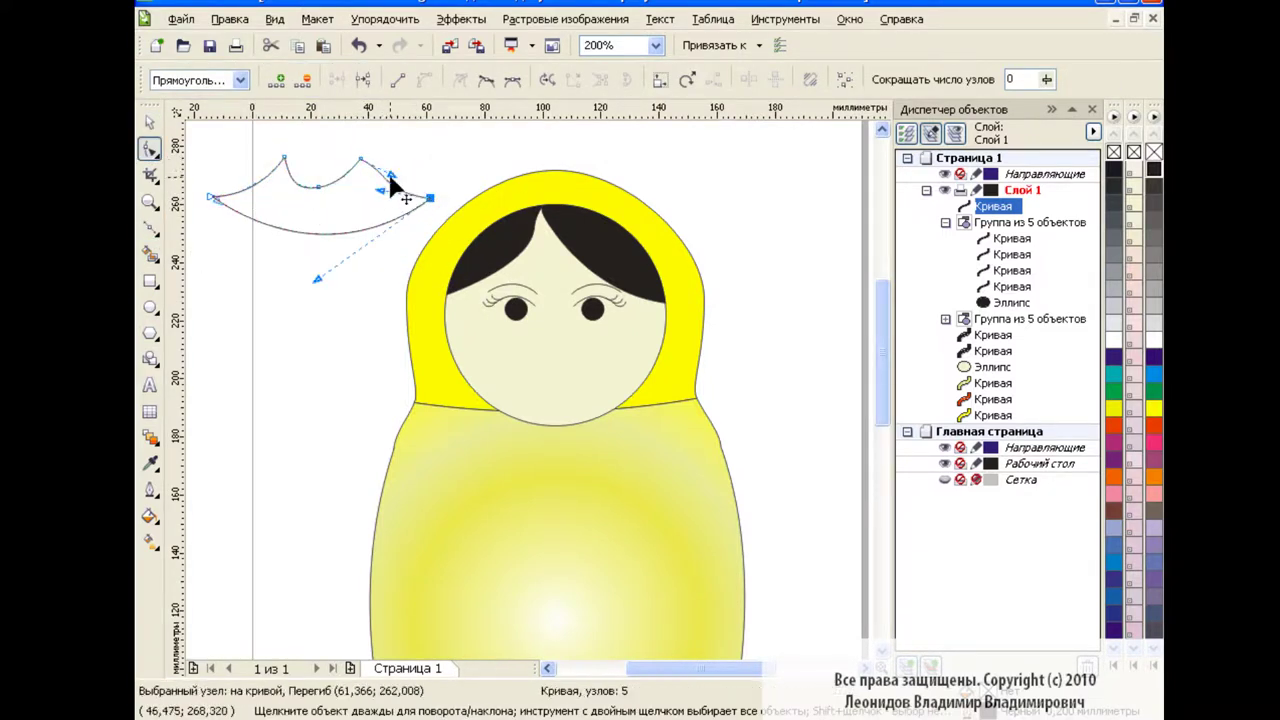
{"action": "left_click_drag", "start_coordinate": [306, 199], "coordinate": [363, 180]}
{"action": "left_click", "coordinate": [284, 163]}
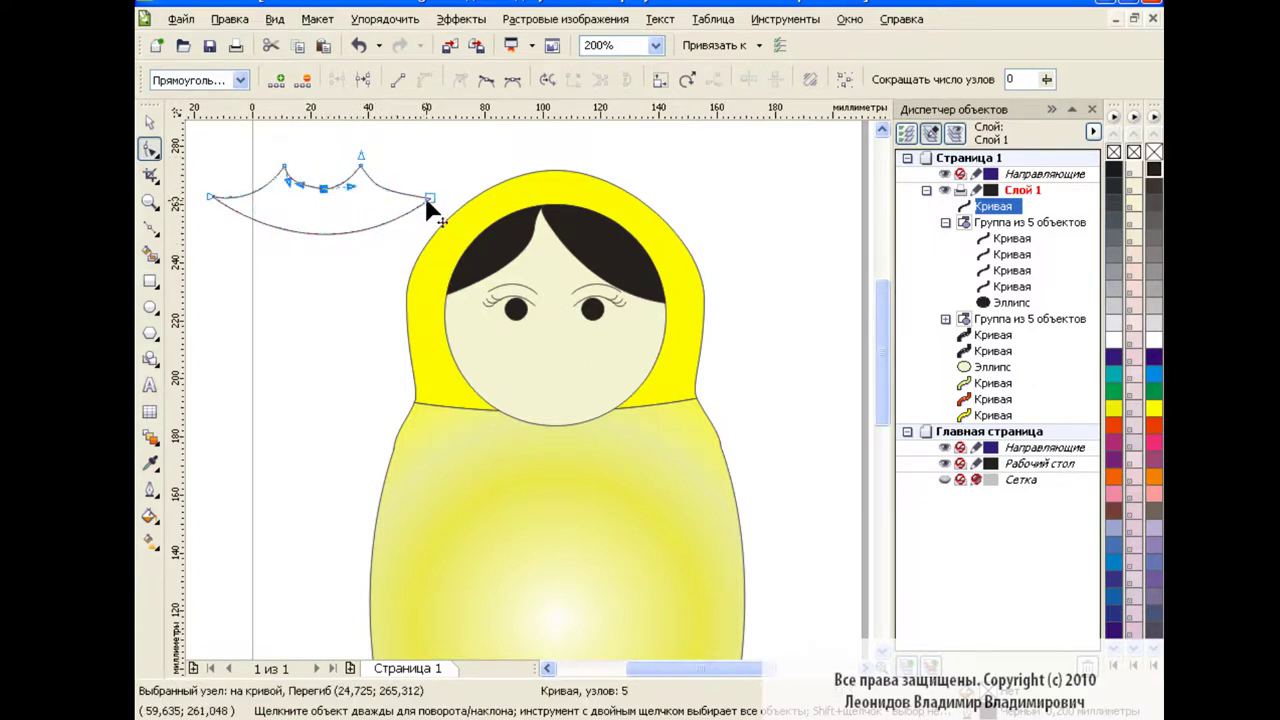
{"action": "key", "text": "space"}
{"action": "left_click", "coordinate": [325, 318]}
{"action": "double_click", "coordinate": [318, 190]}
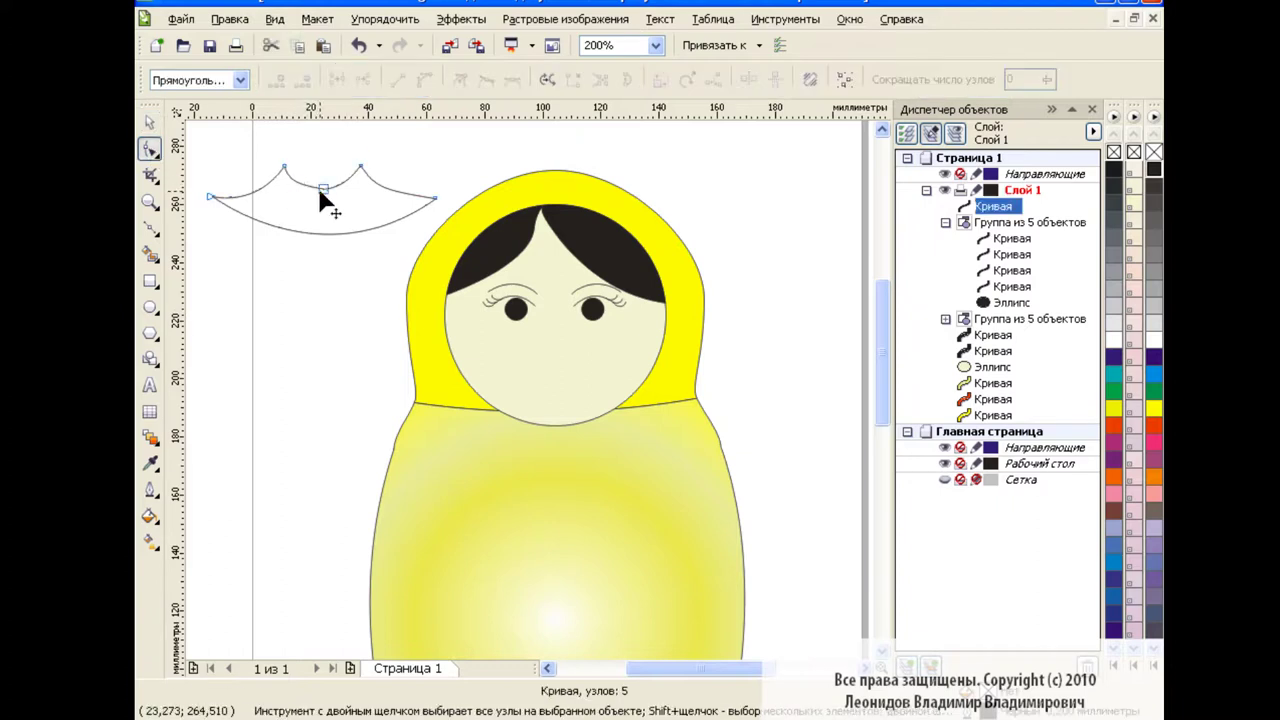
{"action": "left_click", "coordinate": [285, 165]}
{"action": "left_click", "coordinate": [360, 166]}
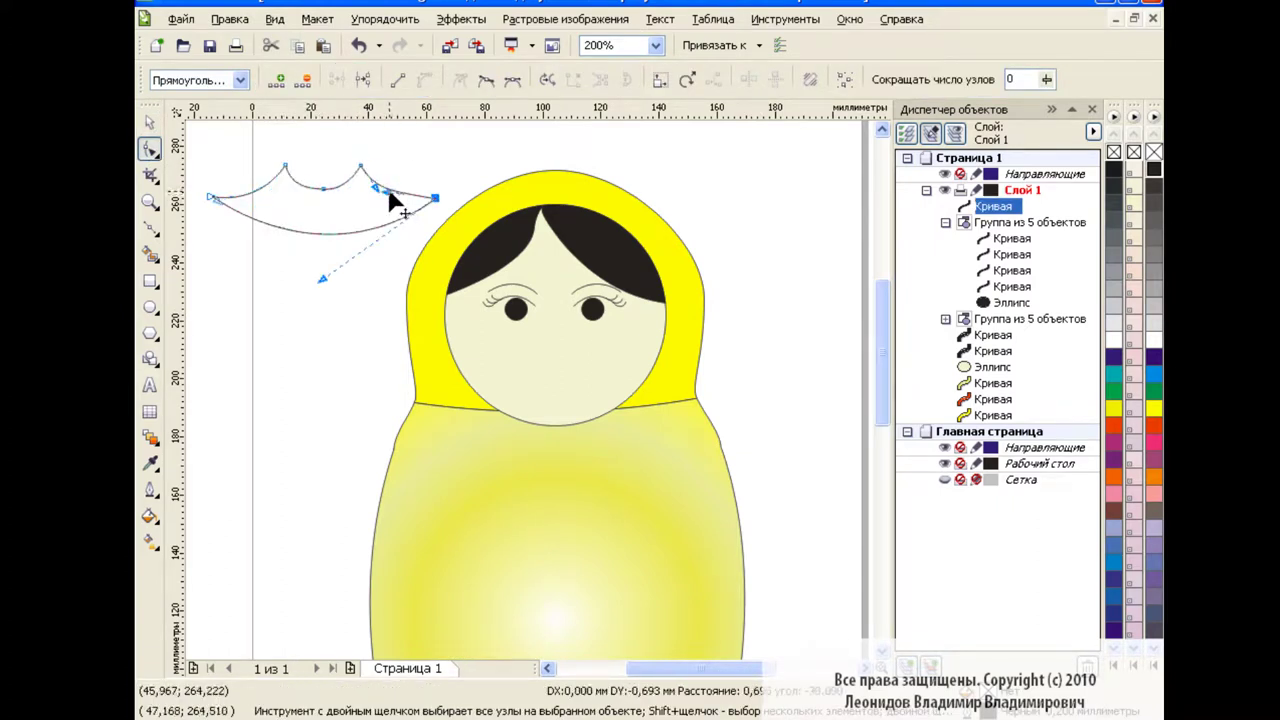
{"action": "left_click", "coordinate": [150, 123]}
{"action": "left_click", "coordinate": [365, 296]}
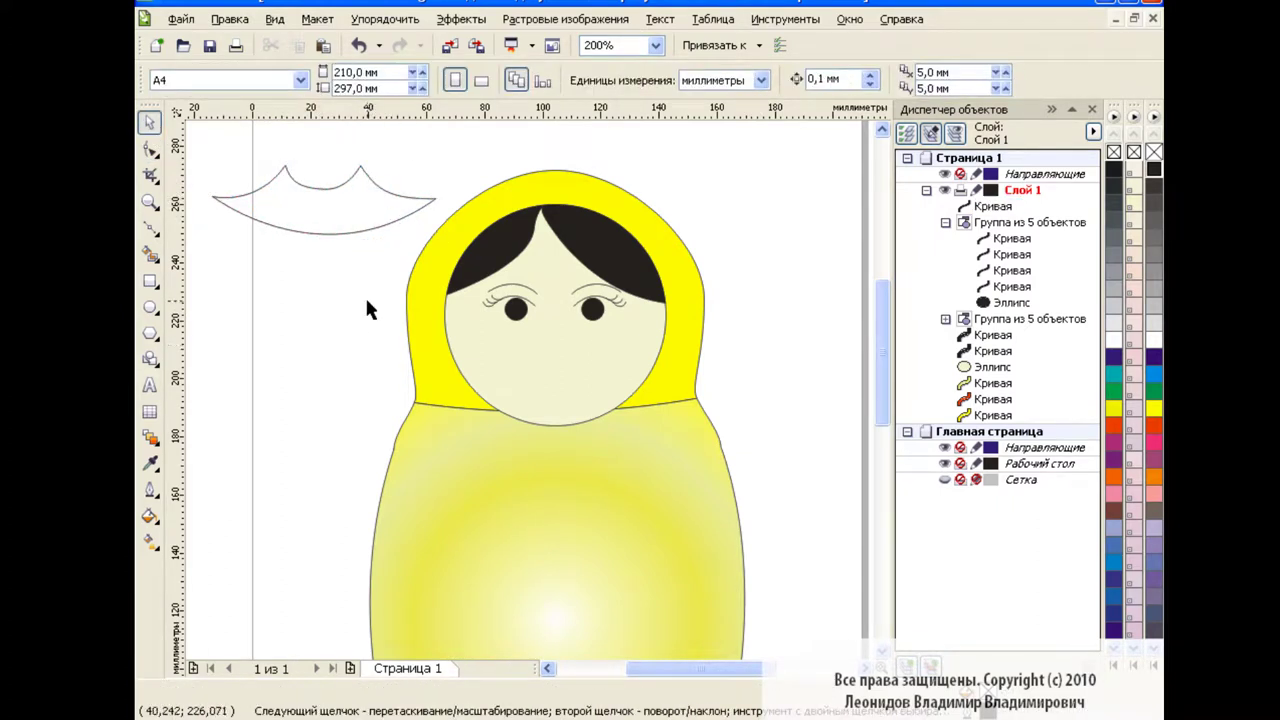
Fill the lips red and shrink them into place on the face
{"action": "left_click", "coordinate": [344, 213]}
{"action": "left_click", "coordinate": [1155, 430]}
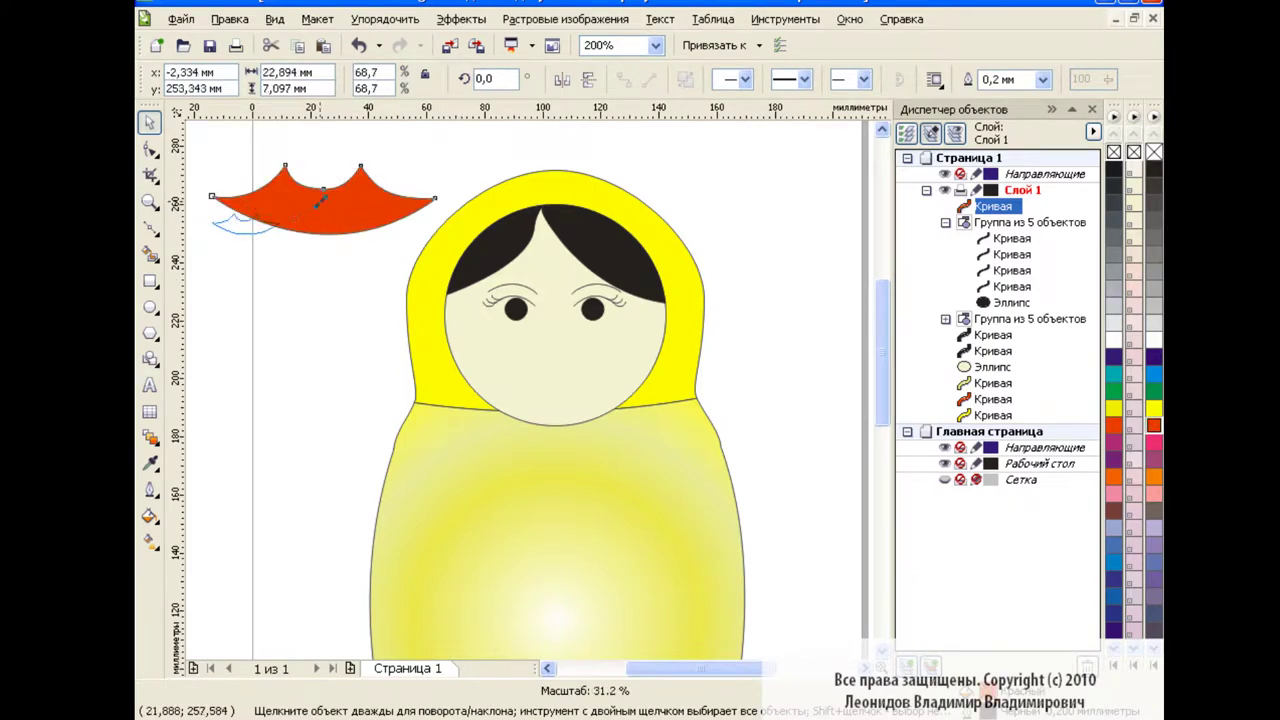
{"action": "mouse_move", "coordinate": [441, 157]}
{"action": "left_mouse_down"}
{"action": "mouse_move", "coordinate": [232, 228]}
{"action": "mouse_move", "coordinate": [558, 368]}
{"action": "left_mouse_up"}
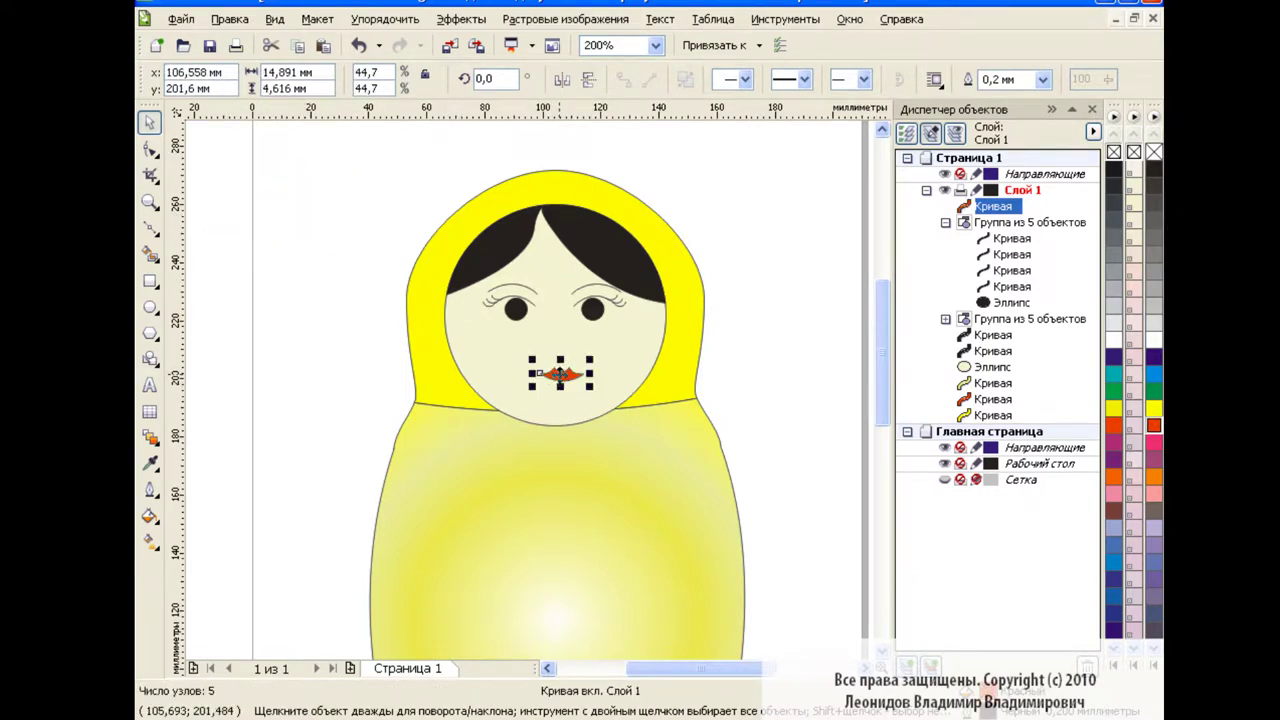
{"action": "key", "text": "Escape"}
Pull a lower lip node down to shape the mouth
{"action": "left_click", "coordinate": [563, 372]}
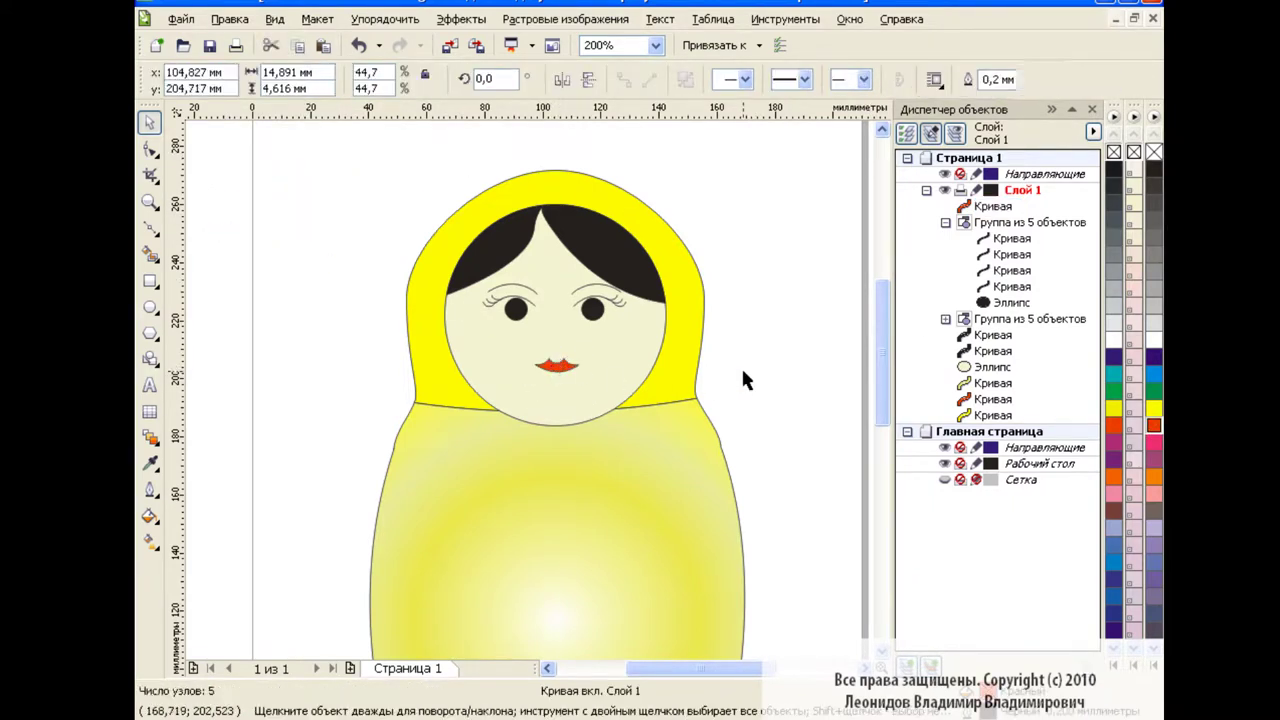
{"action": "left_click", "coordinate": [150, 150]}
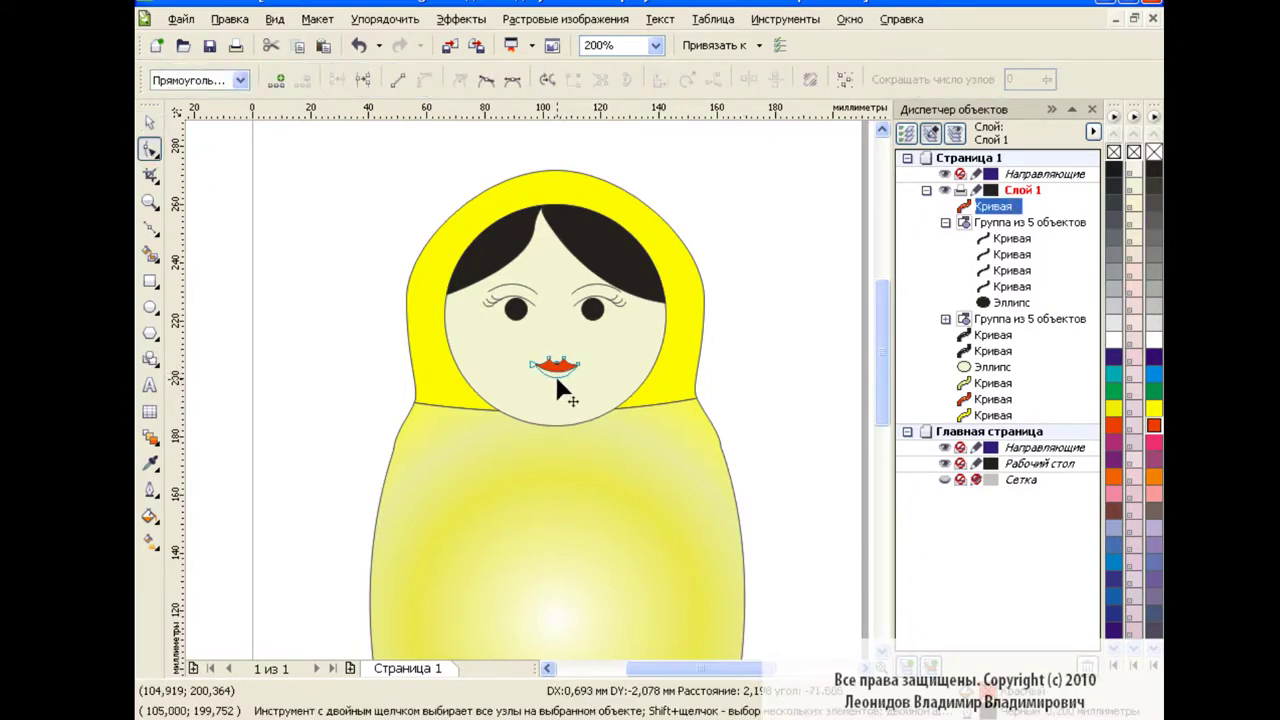
{"action": "left_click", "coordinate": [554, 372]}
{"action": "mouse_move", "coordinate": [558, 374]}
{"action": "left_mouse_down"}
{"action": "mouse_move", "coordinate": [565, 400]}
{"action": "mouse_move", "coordinate": [561, 386]}
{"action": "left_mouse_up"}
{"action": "key", "text": "space"}
{"action": "left_click", "coordinate": [299, 262]}
{"action": "left_click", "coordinate": [557, 378]}
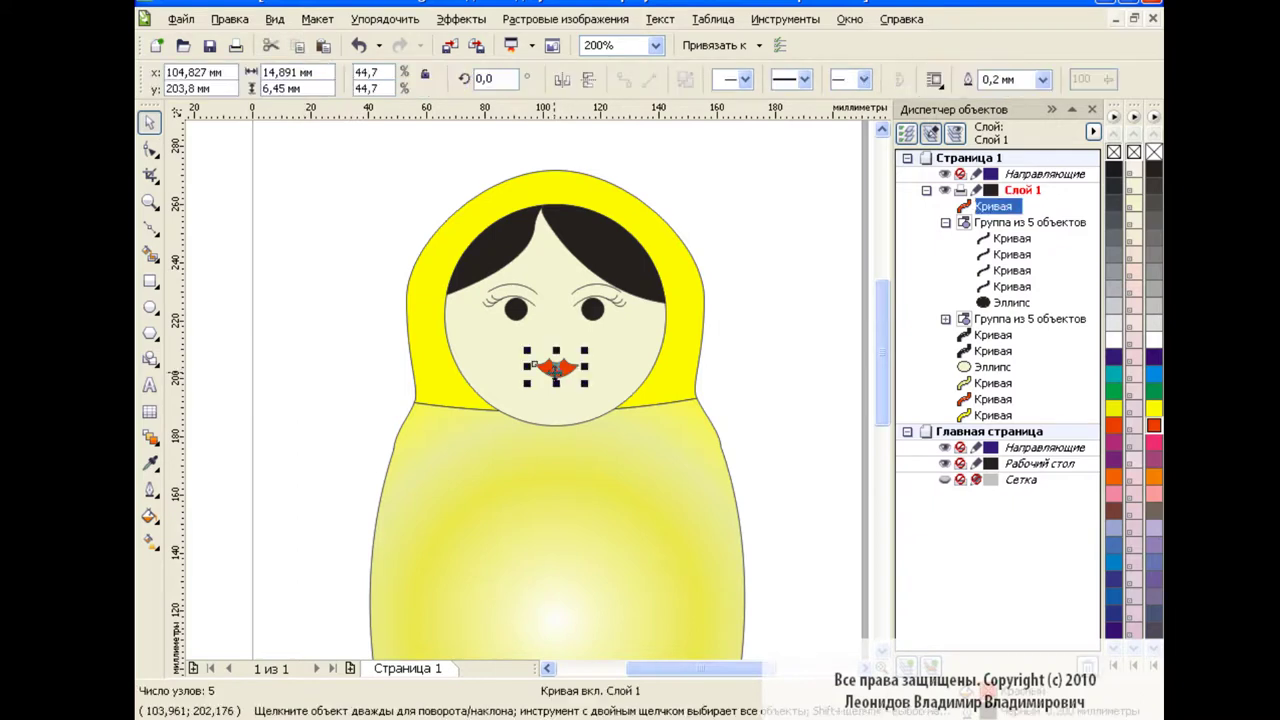
Centre the lips horizontally on the face with Align and Distribute
{"action": "left_click", "coordinate": [778, 372]}
{"action": "left_click", "coordinate": [567, 386]}
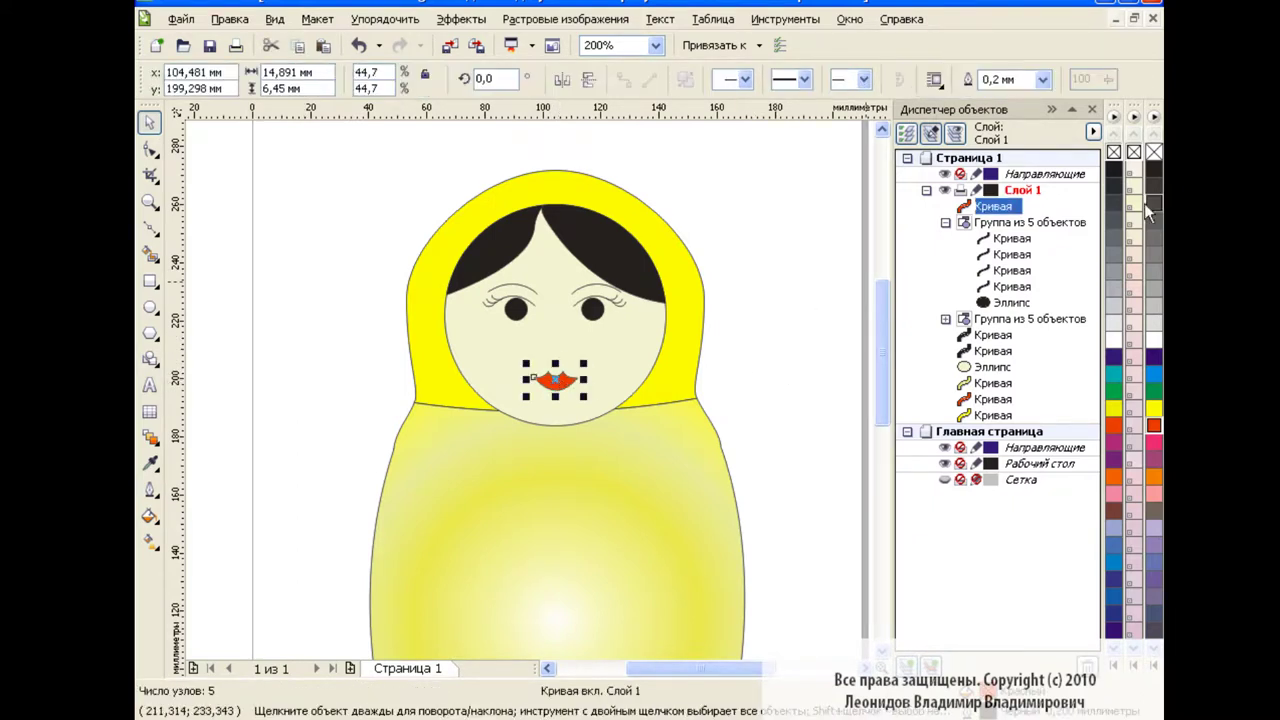
{"action": "left_click", "coordinate": [728, 337]}
{"action": "left_click", "coordinate": [568, 376]}
{"action": "left_click", "coordinate": [610, 350], "text": "shift"}
{"action": "left_click", "coordinate": [935, 79]}
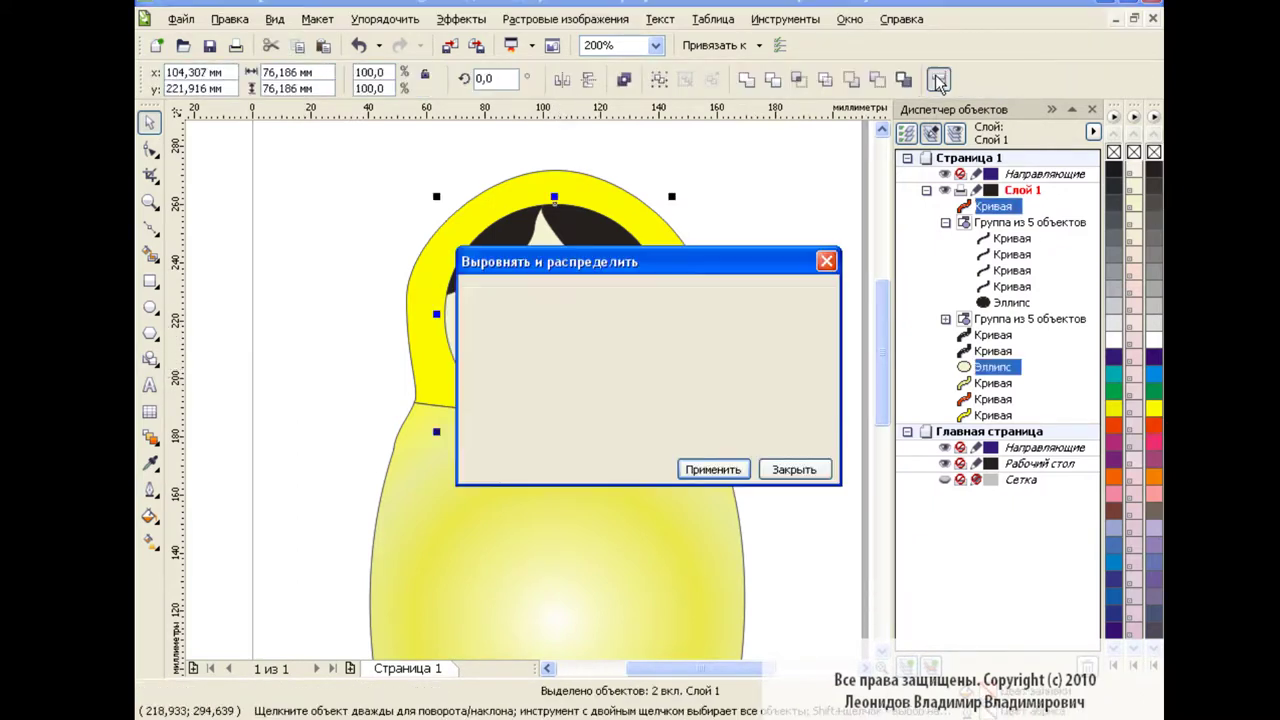
{"action": "left_click", "coordinate": [668, 330]}
{"action": "left_click", "coordinate": [714, 457]}
{"action": "left_click", "coordinate": [800, 457]}
{"action": "left_click", "coordinate": [770, 367]}
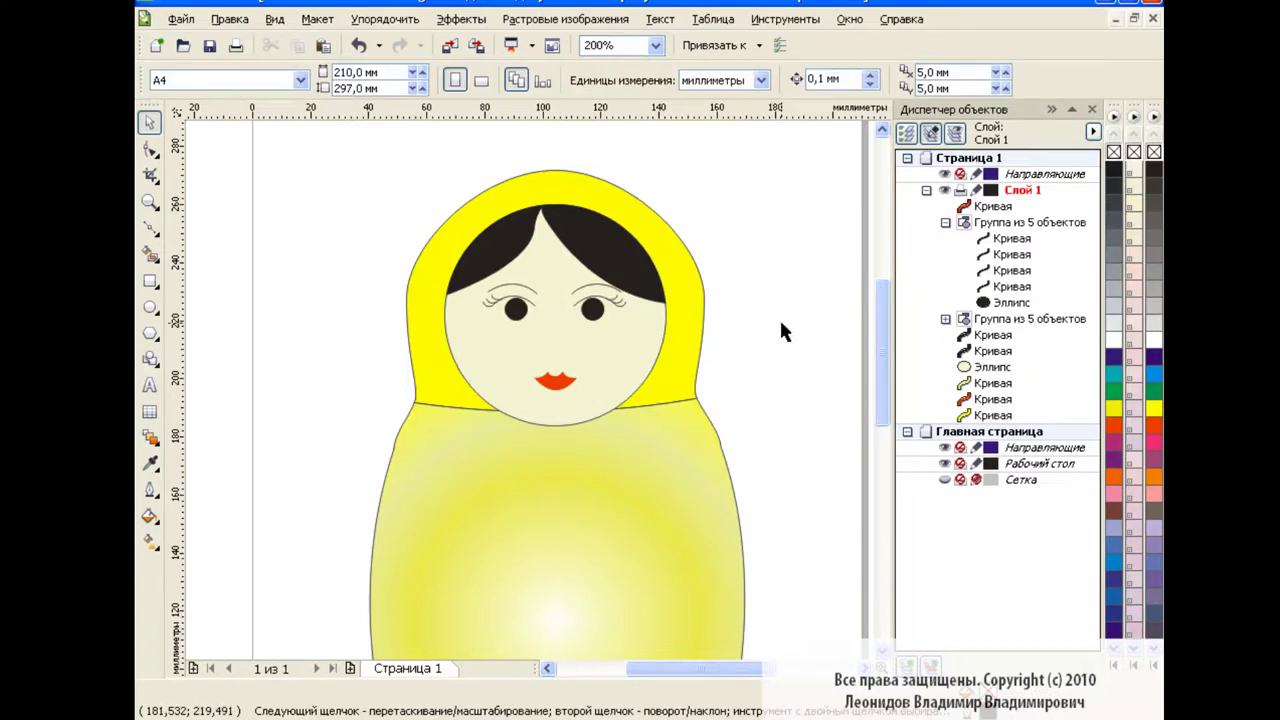
Draw a small circle on the left cheek, copy it to the right cheek, and fill them pink
{"action": "left_click", "coordinate": [150, 307]}
{"action": "mouse_move", "coordinate": [460, 340]}
{"action": "left_mouse_down"}
{"action": "mouse_move", "coordinate": [488, 368]}
{"action": "mouse_move", "coordinate": [531, 357]}
{"action": "left_mouse_up"}
{"action": "key", "text": "ctrl+c"}
{"action": "key", "text": "ctrl+v"}
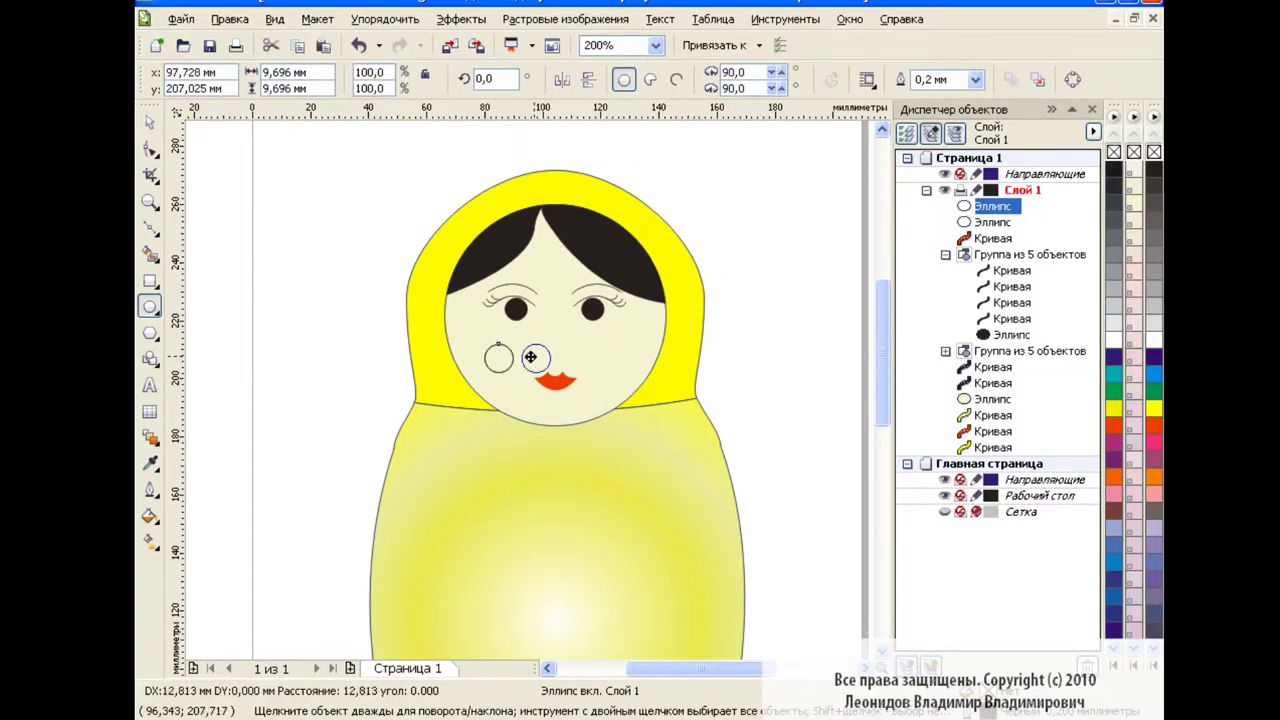
{"action": "left_click", "coordinate": [333, 305]}
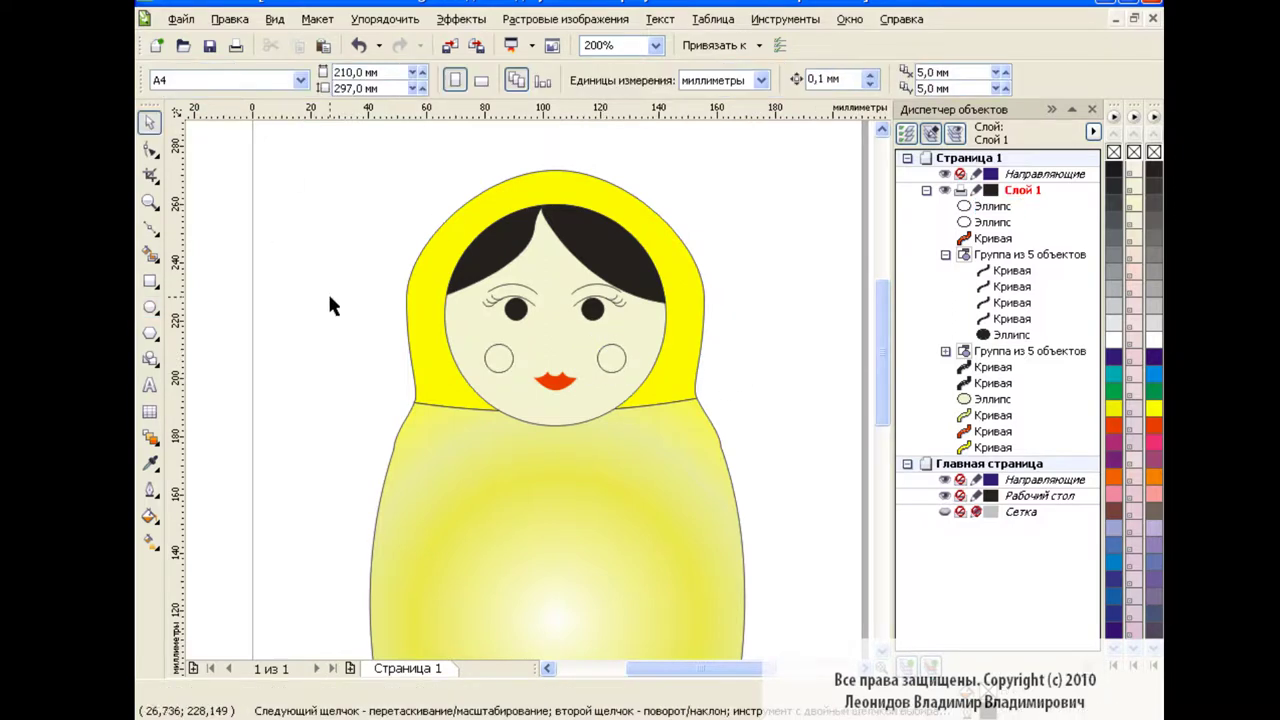
{"action": "left_click", "coordinate": [497, 358]}
{"action": "left_click", "coordinate": [1154, 441]}
{"action": "left_click", "coordinate": [612, 358]}
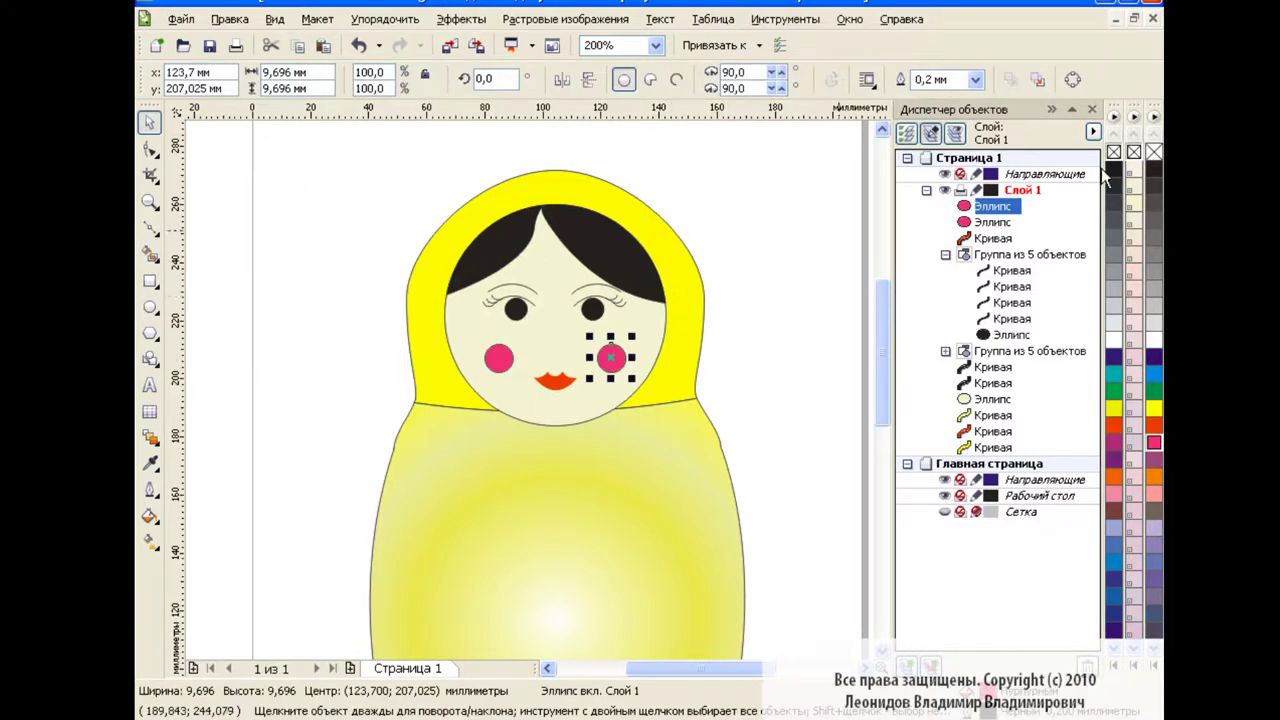
{"action": "left_click", "coordinate": [502, 363]}
{"action": "left_click", "coordinate": [771, 337]}
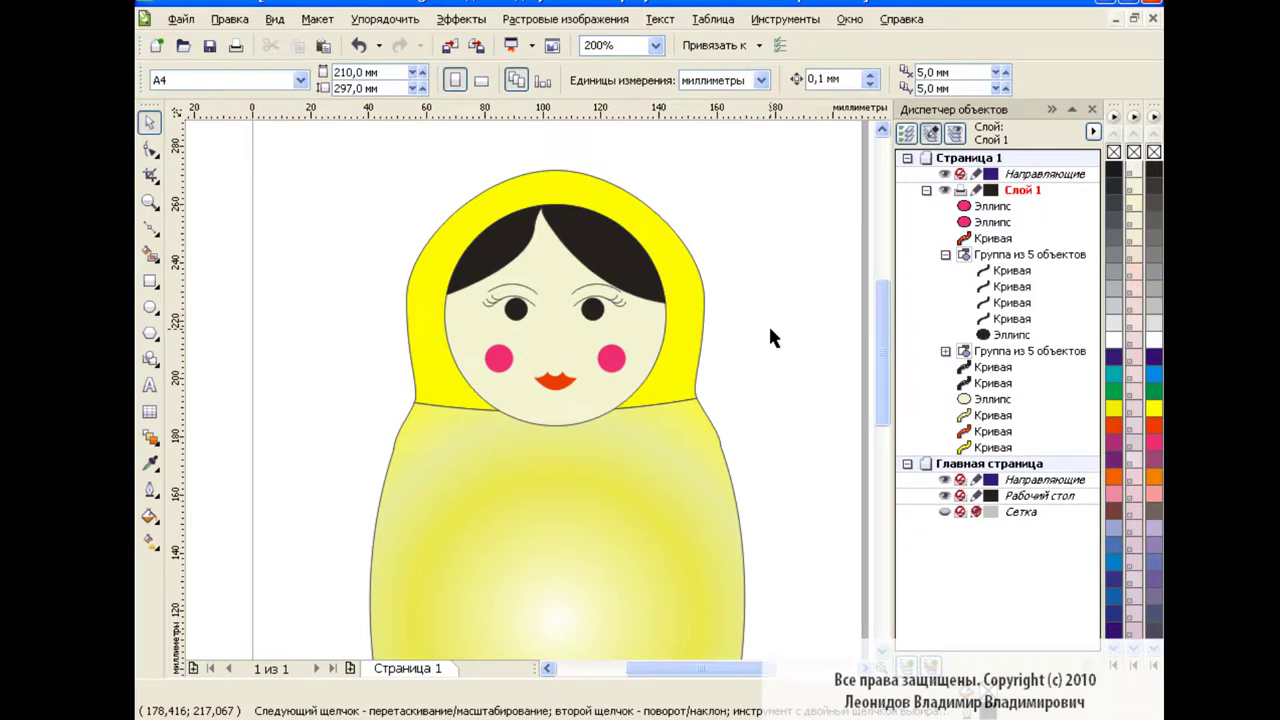
{"action": "scroll", "coordinate": [794, 314], "scroll_direction": "down", "scroll_amount": 5}
{"action": "scroll", "coordinate": [883, 350], "scroll_direction": "up", "scroll_amount": 4}
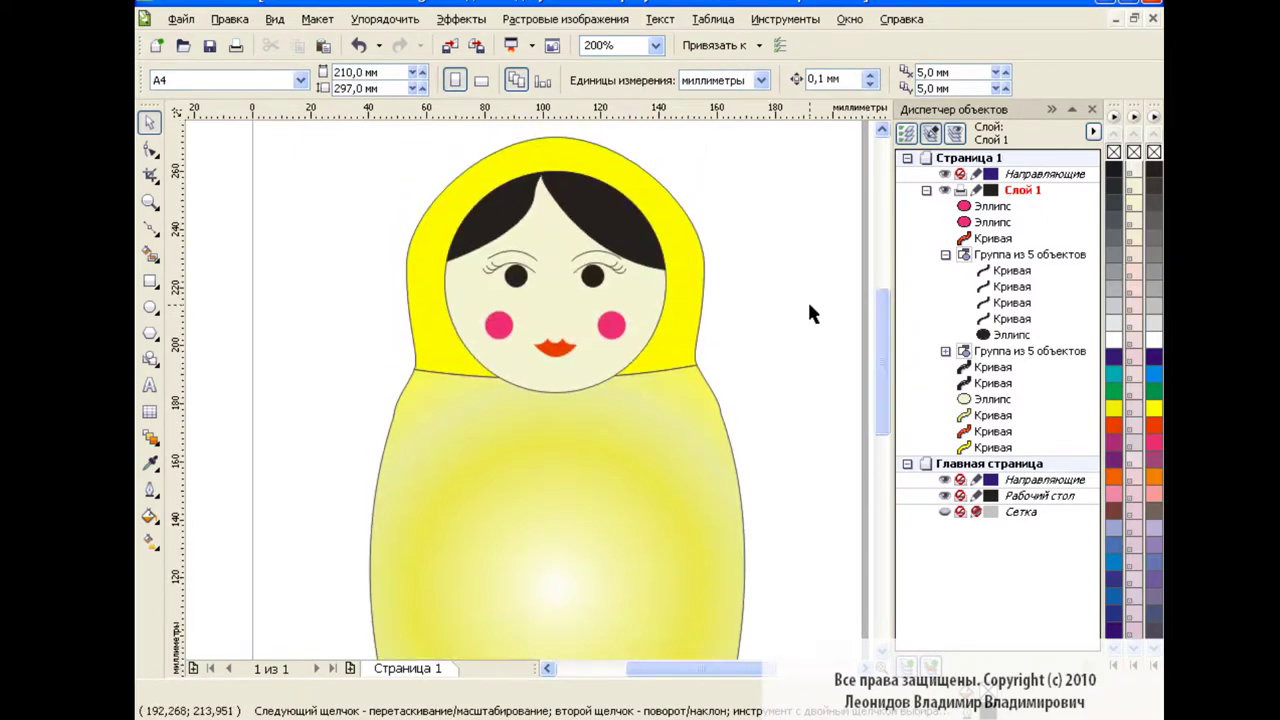
Draw two tiny nostril dots above the lips
{"action": "key", "text": "F7"}
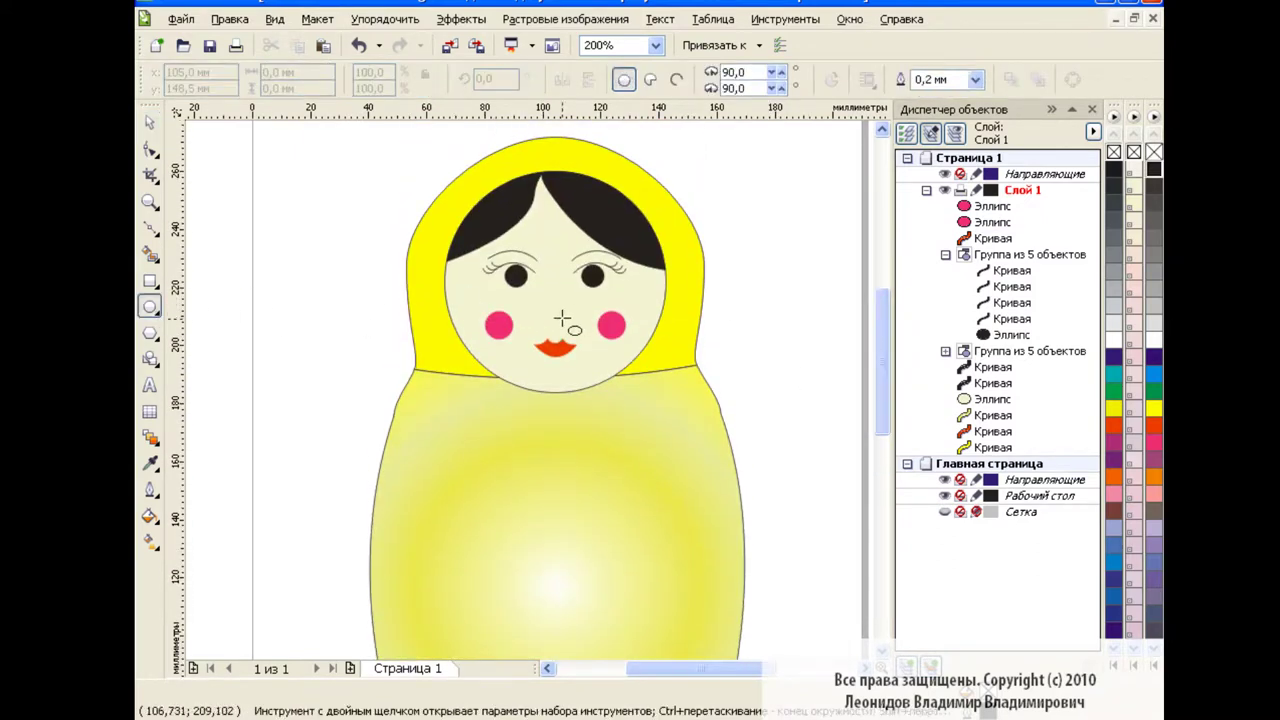
{"action": "mouse_move", "coordinate": [324, 265]}
{"action": "left_mouse_down"}
{"action": "mouse_move", "coordinate": [336, 282]}
{"action": "mouse_move", "coordinate": [568, 316]}
{"action": "left_mouse_up"}
{"action": "key", "text": "space"}
{"action": "key", "text": "Escape"}
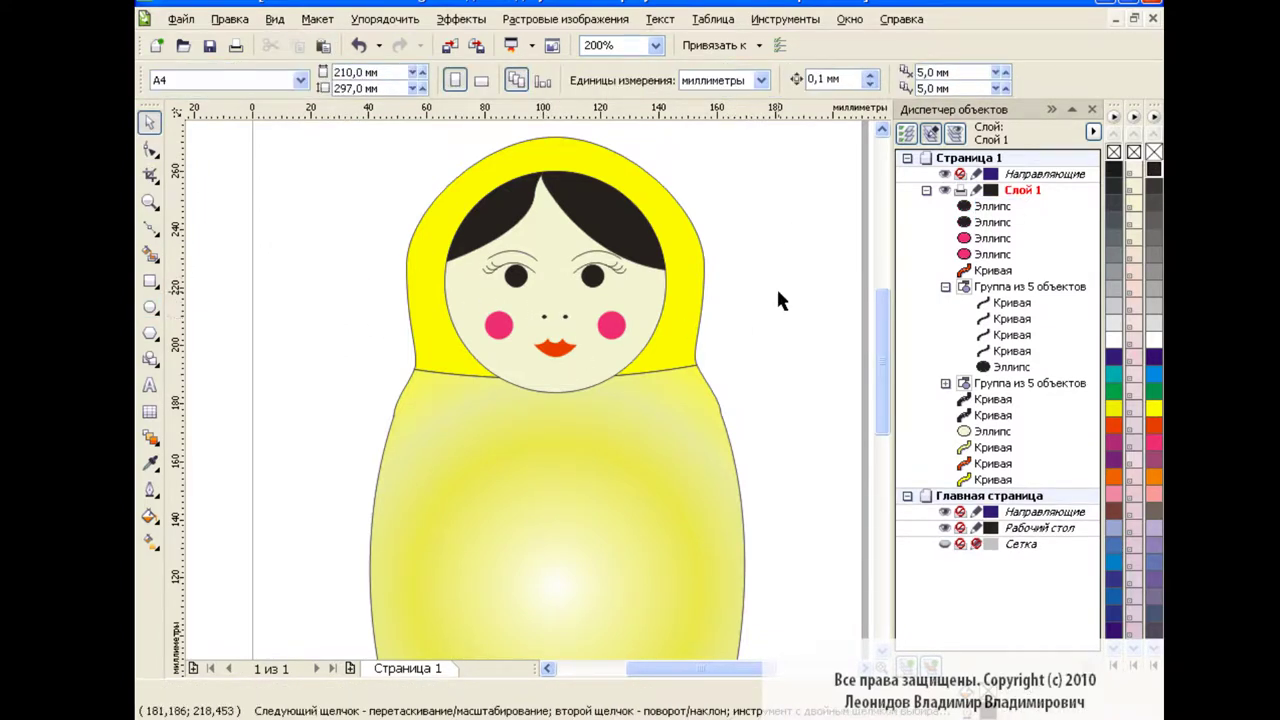
{"action": "left_click", "coordinate": [760, 317]}
{"action": "left_click_drag", "start_coordinate": [575, 320], "coordinate": [543, 312]}
{"action": "key", "text": "Escape"}
Align the two nostril dots by vertical centres and zoom to 100%
{"action": "left_click", "coordinate": [568, 316]}
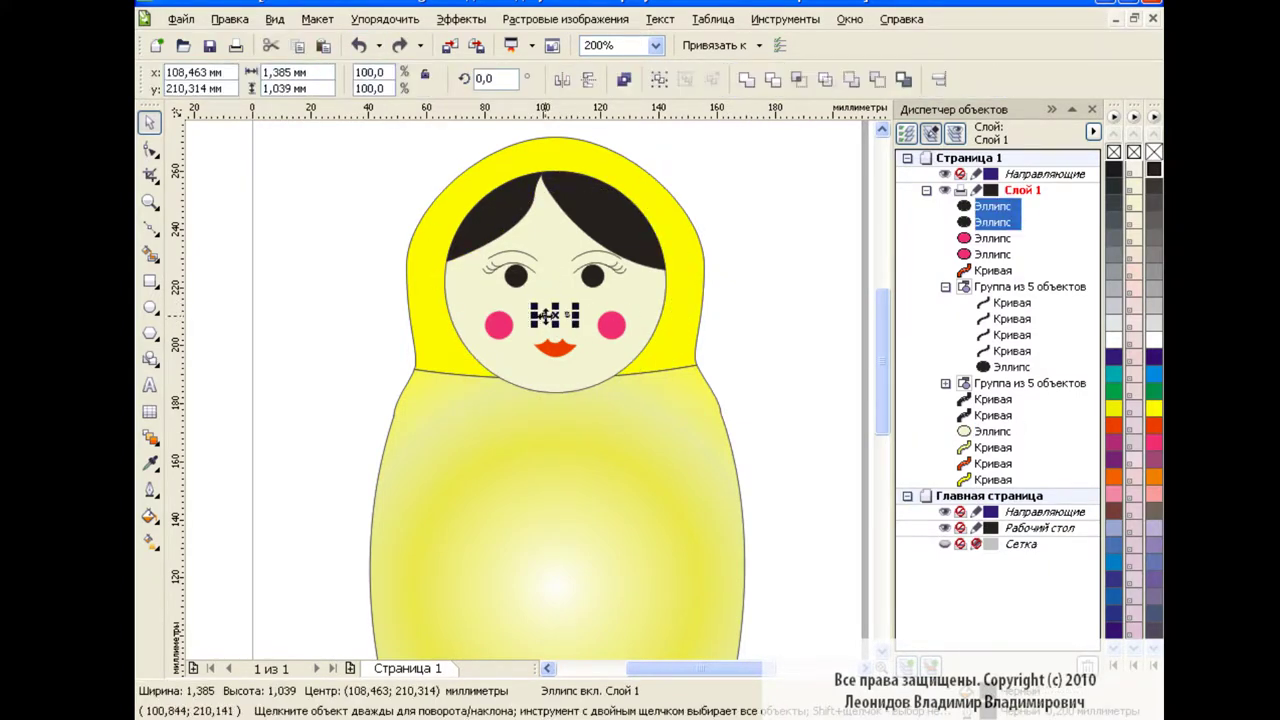
{"action": "left_click", "coordinate": [938, 79]}
{"action": "left_click", "coordinate": [510, 352]}
{"action": "left_click", "coordinate": [706, 471]}
{"action": "left_click", "coordinate": [800, 471]}
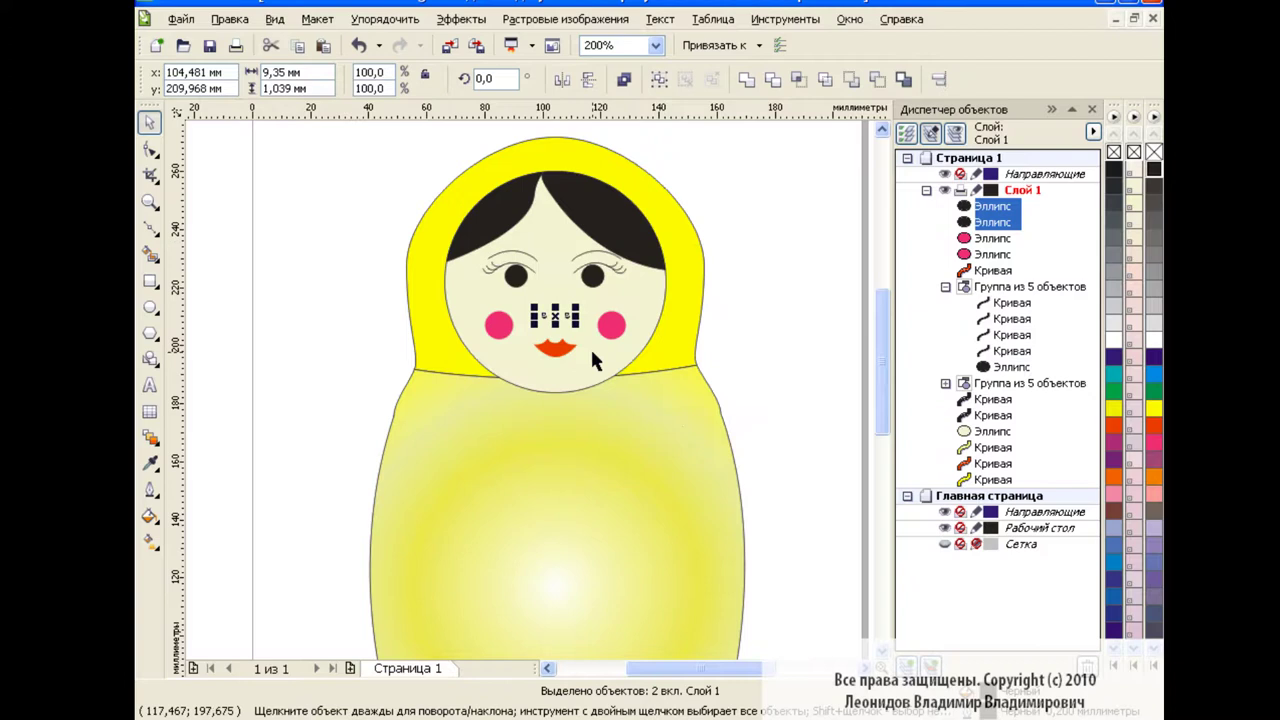
{"action": "left_click", "coordinate": [763, 299]}
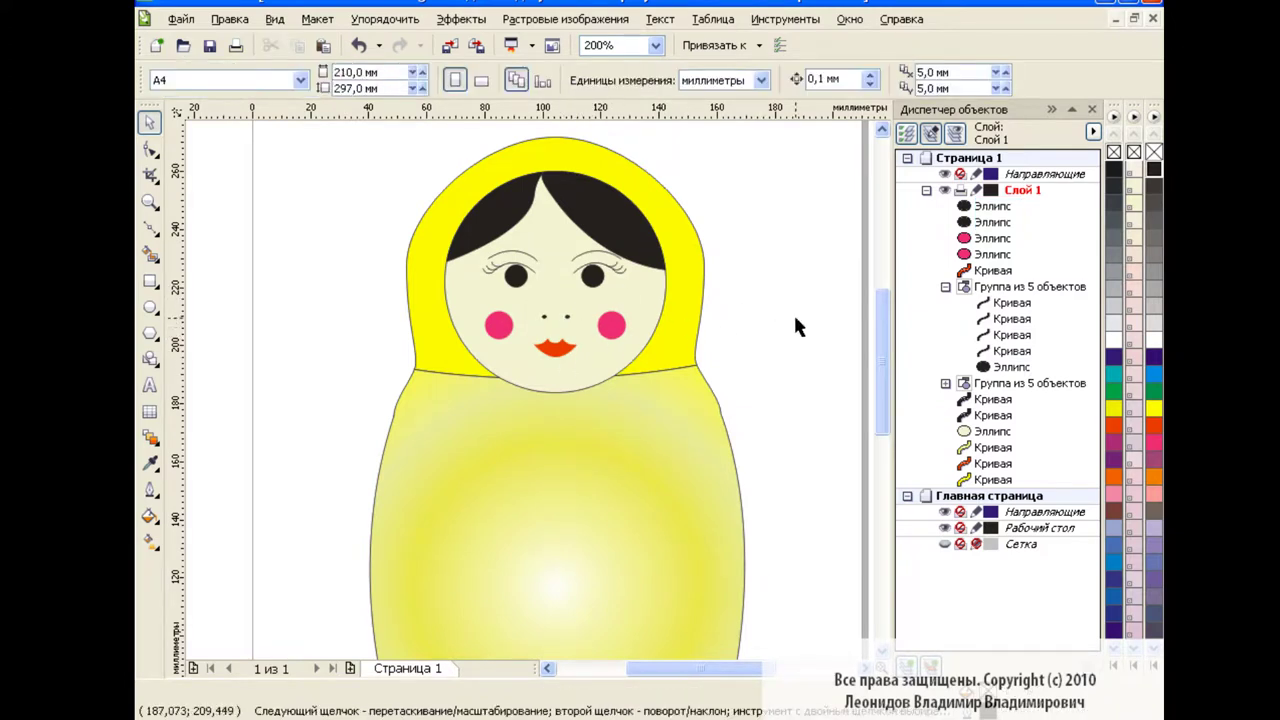
{"action": "left_click", "coordinate": [655, 45]}
{"action": "left_click", "coordinate": [610, 170]}
Close the Object Manager and draw a spiral to the left of the page
{"action": "left_click_drag", "start_coordinate": [886, 298], "coordinate": [886, 338]}
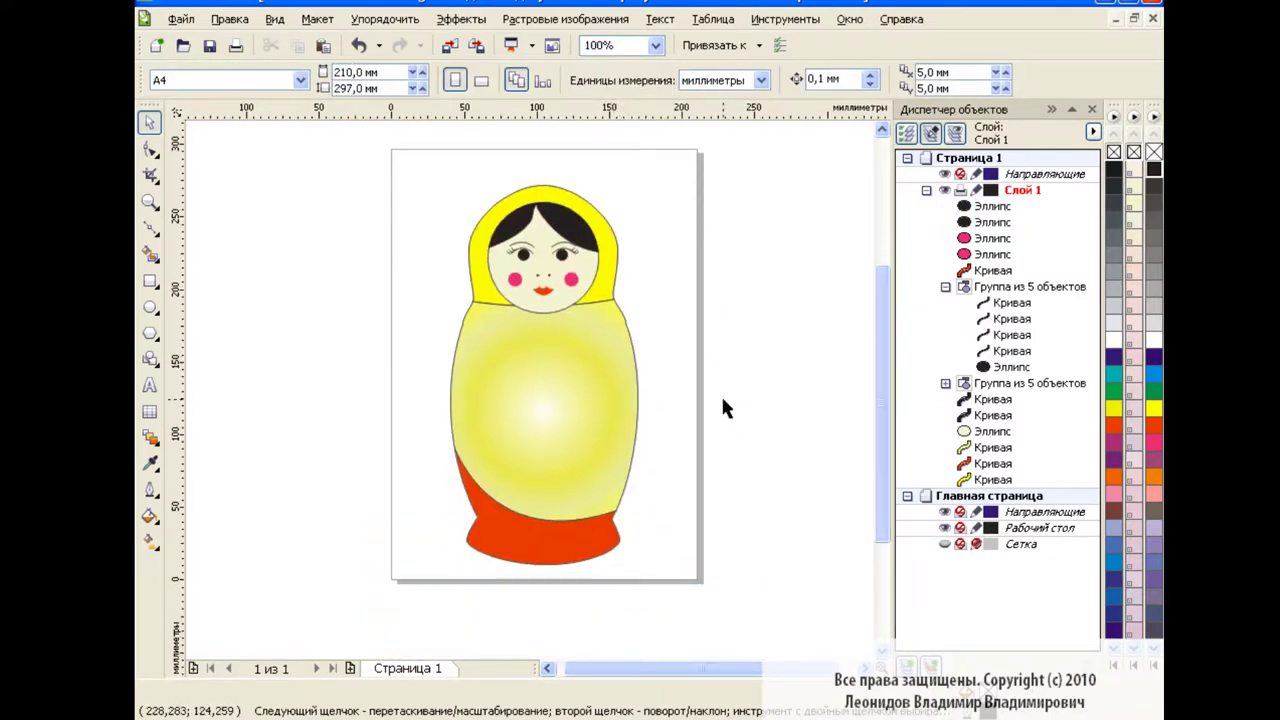
{"action": "left_click", "coordinate": [1093, 109]}
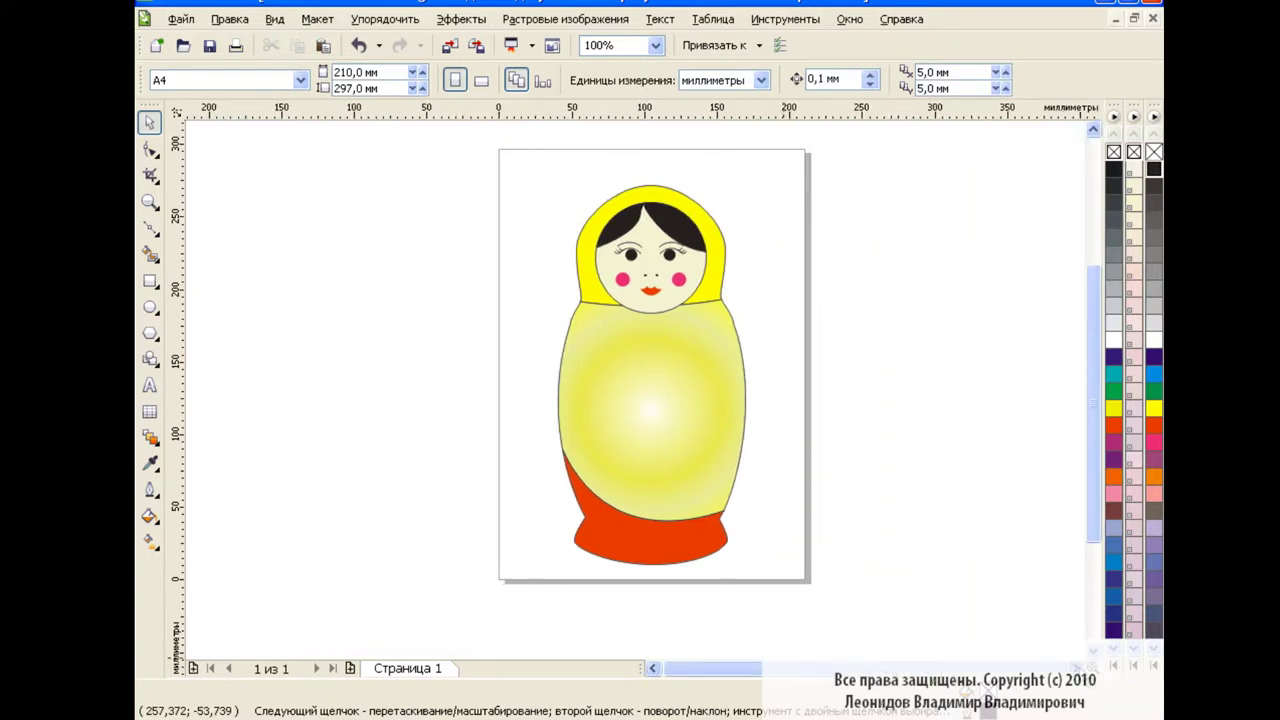
{"action": "left_click", "coordinate": [152, 338]}
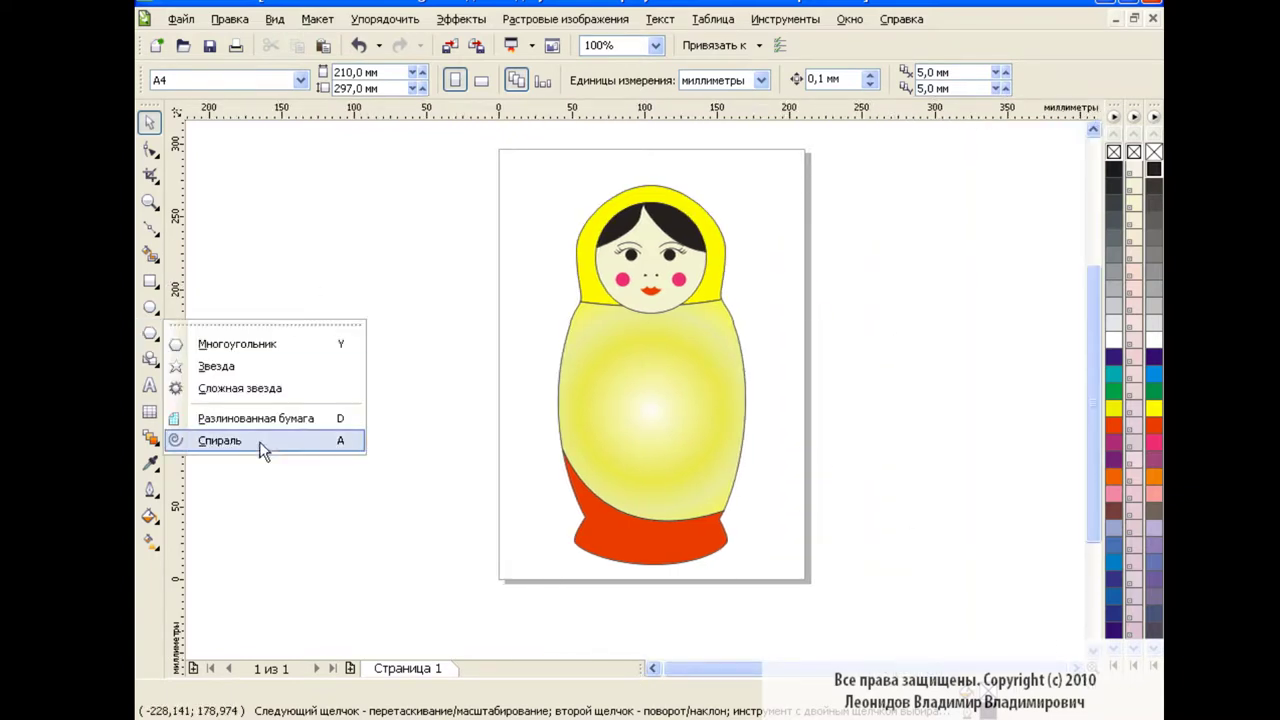
{"action": "left_click", "coordinate": [259, 441]}
{"action": "left_click_drag", "start_coordinate": [290, 262], "coordinate": [443, 308]}
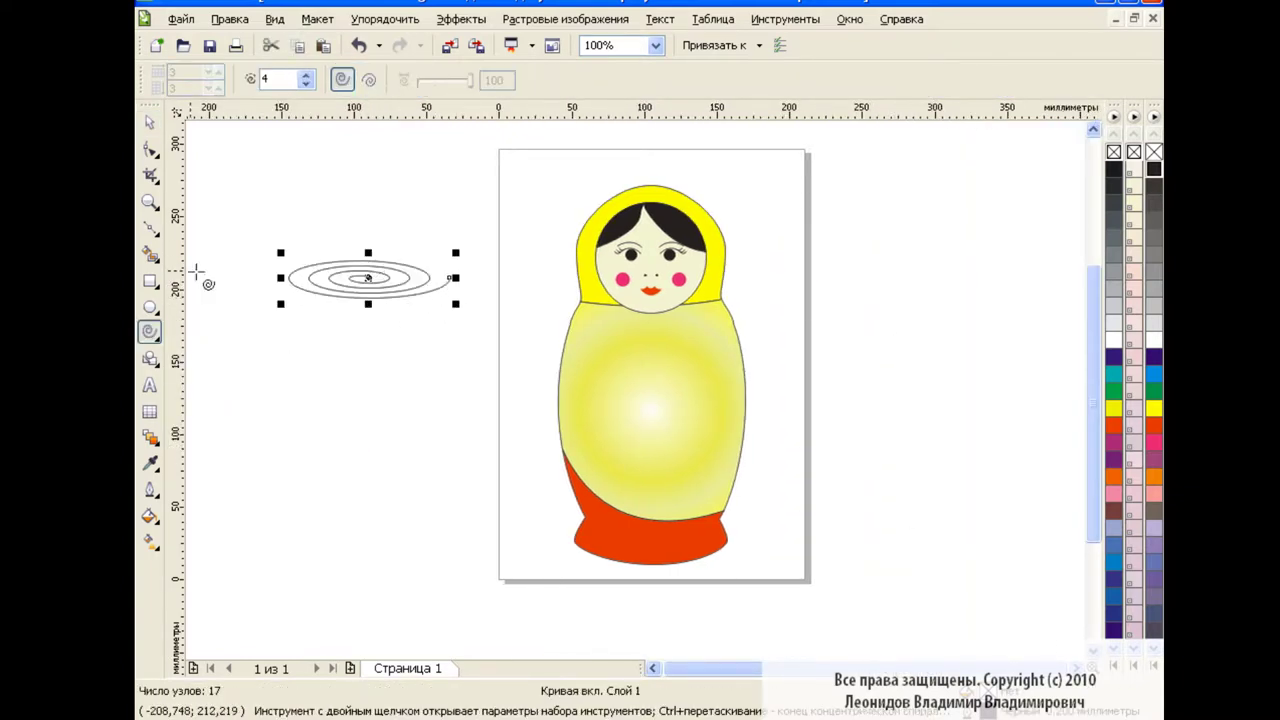
Apply an Artistic Media preset brush stroke to the spiral
{"action": "left_click", "coordinate": [150, 228]}
{"action": "left_click", "coordinate": [255, 283]}
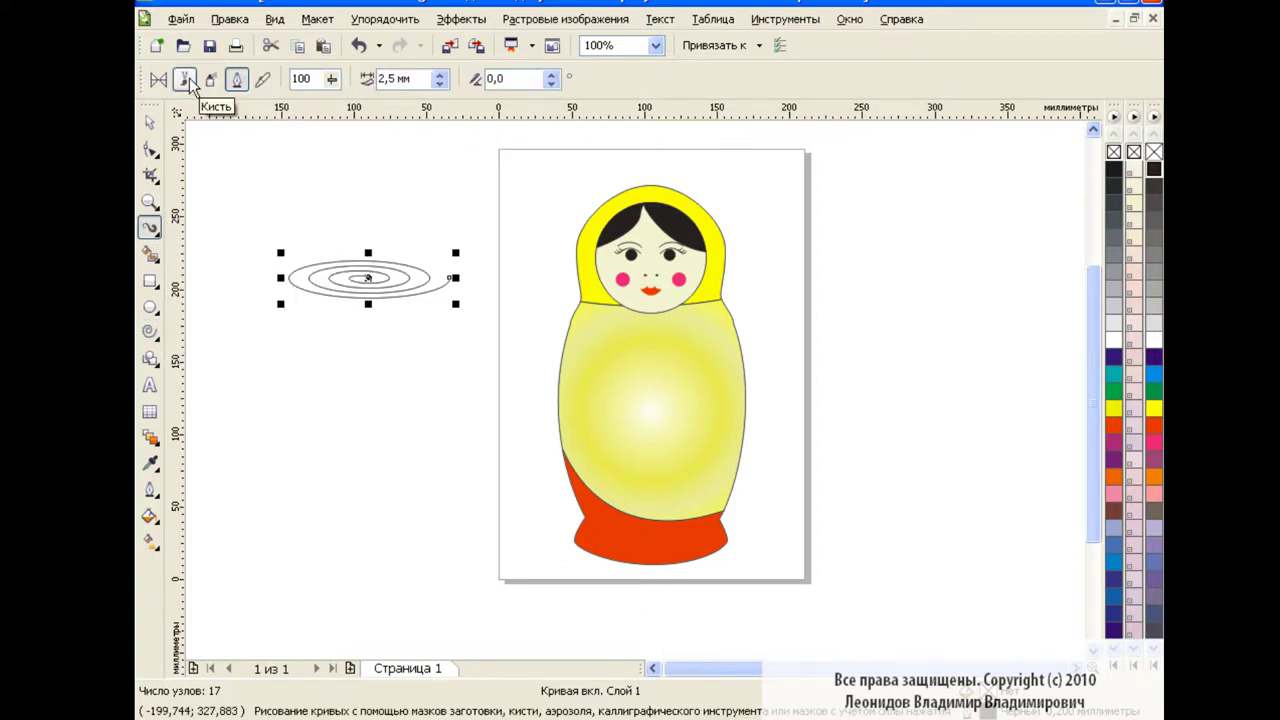
{"action": "left_click", "coordinate": [158, 79]}
{"action": "left_click", "coordinate": [555, 79]}
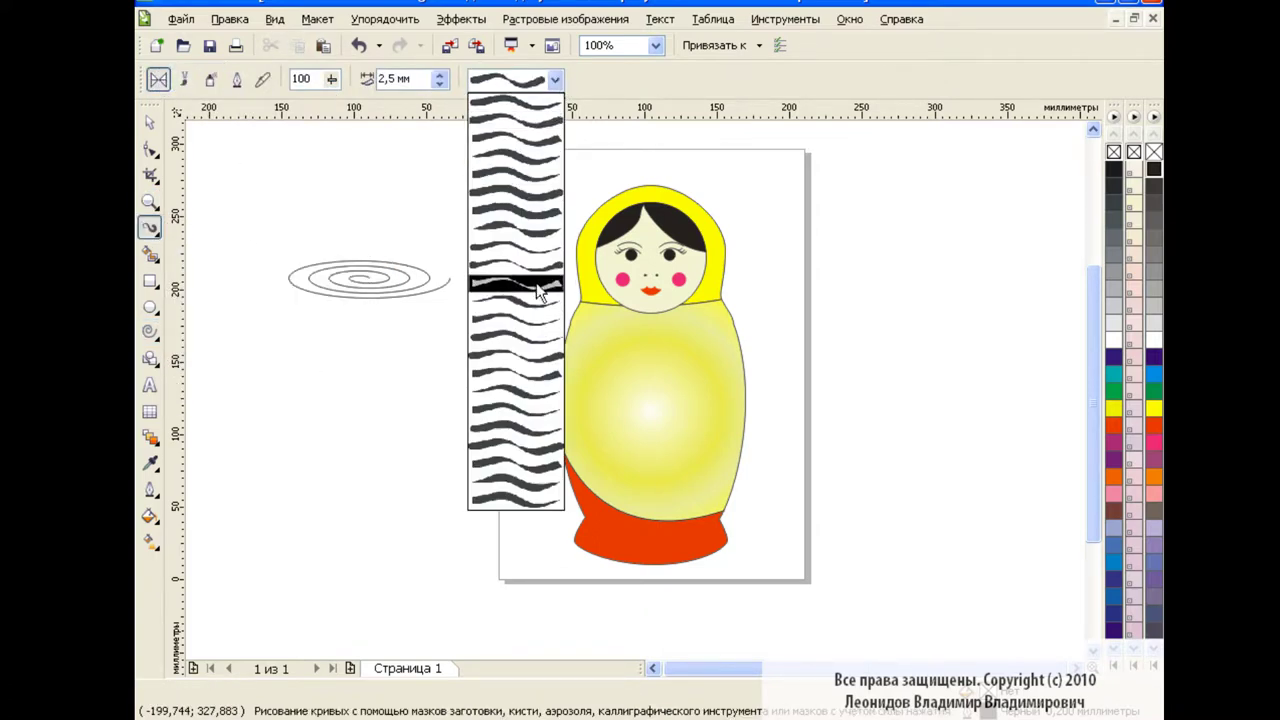
{"action": "left_click", "coordinate": [536, 158]}
{"action": "left_click", "coordinate": [555, 80]}
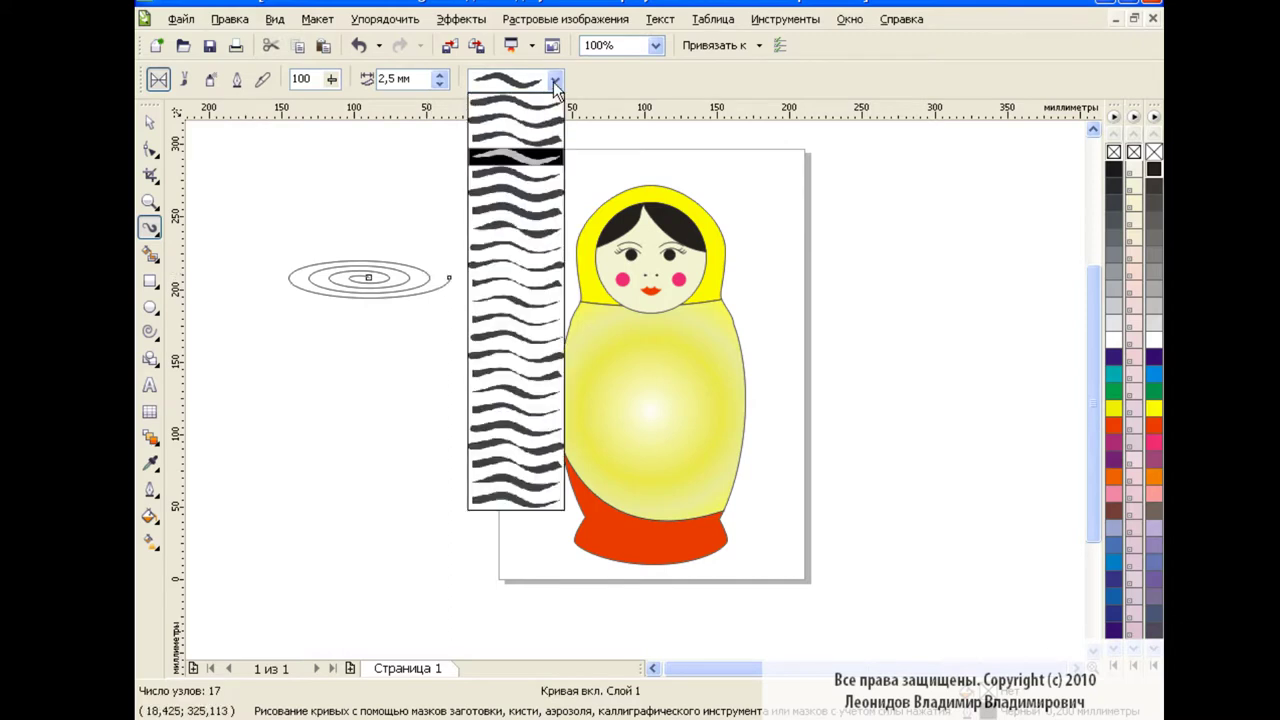
{"action": "left_click", "coordinate": [533, 160]}
{"action": "left_click", "coordinate": [150, 121]}
{"action": "left_click", "coordinate": [440, 340]}
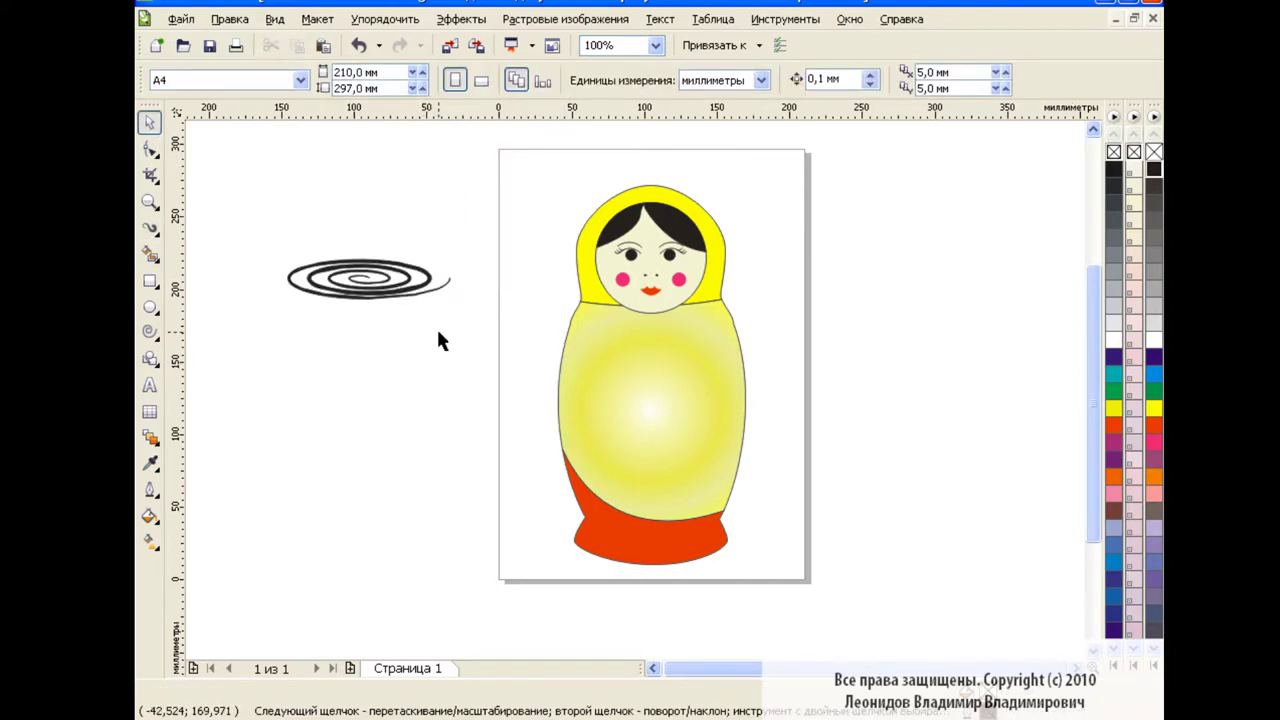
Copy the stroked spiral into a stack of three and shrink them
{"action": "left_click_drag", "start_coordinate": [261, 222], "coordinate": [492, 337]}
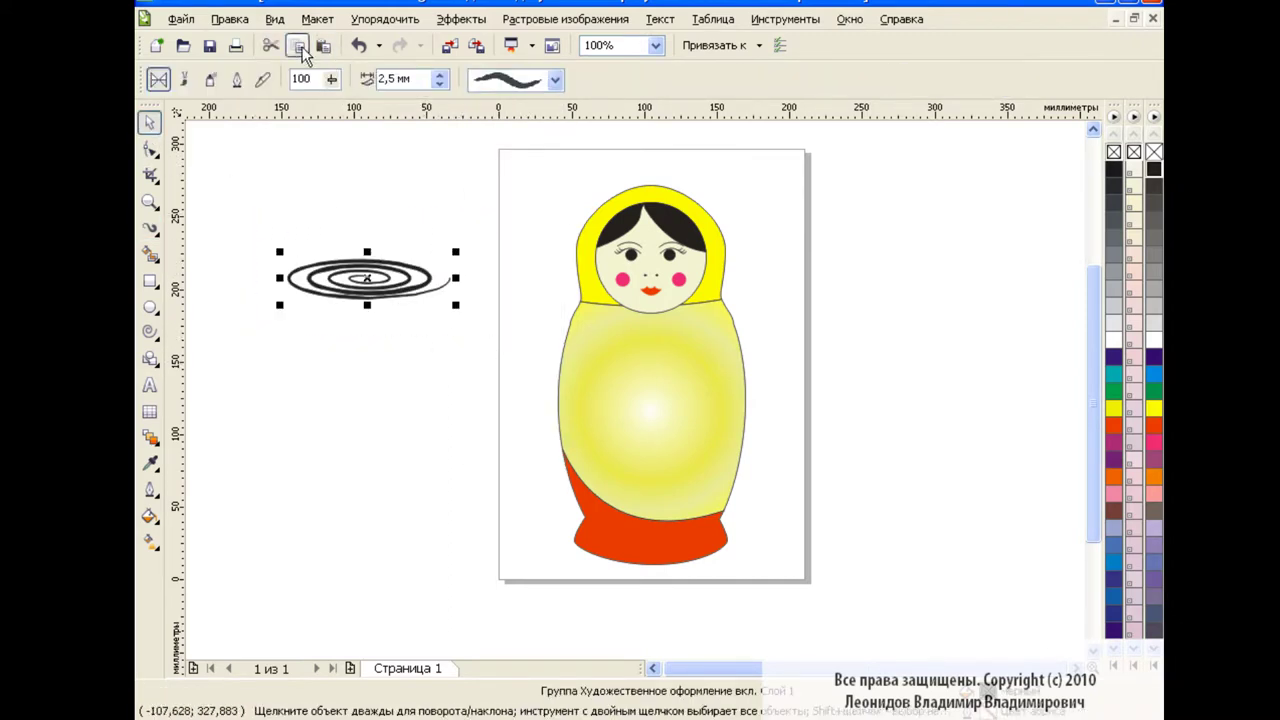
{"action": "left_click", "coordinate": [323, 45]}
{"action": "left_click_drag", "start_coordinate": [367, 278], "coordinate": [370, 208]}
{"action": "left_click_drag", "start_coordinate": [371, 282], "coordinate": [372, 362]}
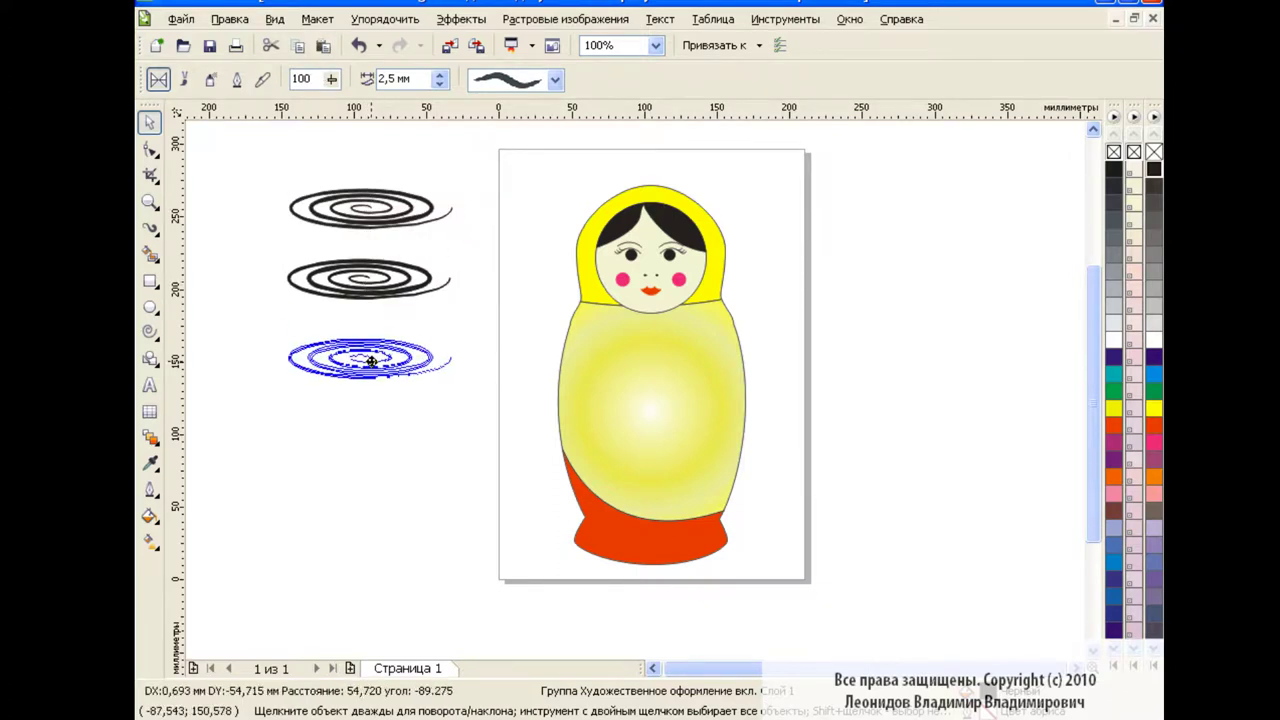
{"action": "mouse_move", "coordinate": [262, 165]}
{"action": "left_mouse_down"}
{"action": "mouse_move", "coordinate": [475, 406]}
{"action": "mouse_move", "coordinate": [377, 291]}
{"action": "left_mouse_up"}
{"action": "mouse_move", "coordinate": [325, 197]}
{"action": "left_mouse_down"}
{"action": "mouse_move", "coordinate": [586, 250]}
{"action": "mouse_move", "coordinate": [546, 286]}
{"action": "left_mouse_up"}
PowerClip the three spirals inside the yellow headscarf
{"action": "left_click", "coordinate": [670, 298]}
{"action": "left_click_drag", "start_coordinate": [329, 274], "coordinate": [543, 283]}
{"action": "left_click", "coordinate": [461, 19]}
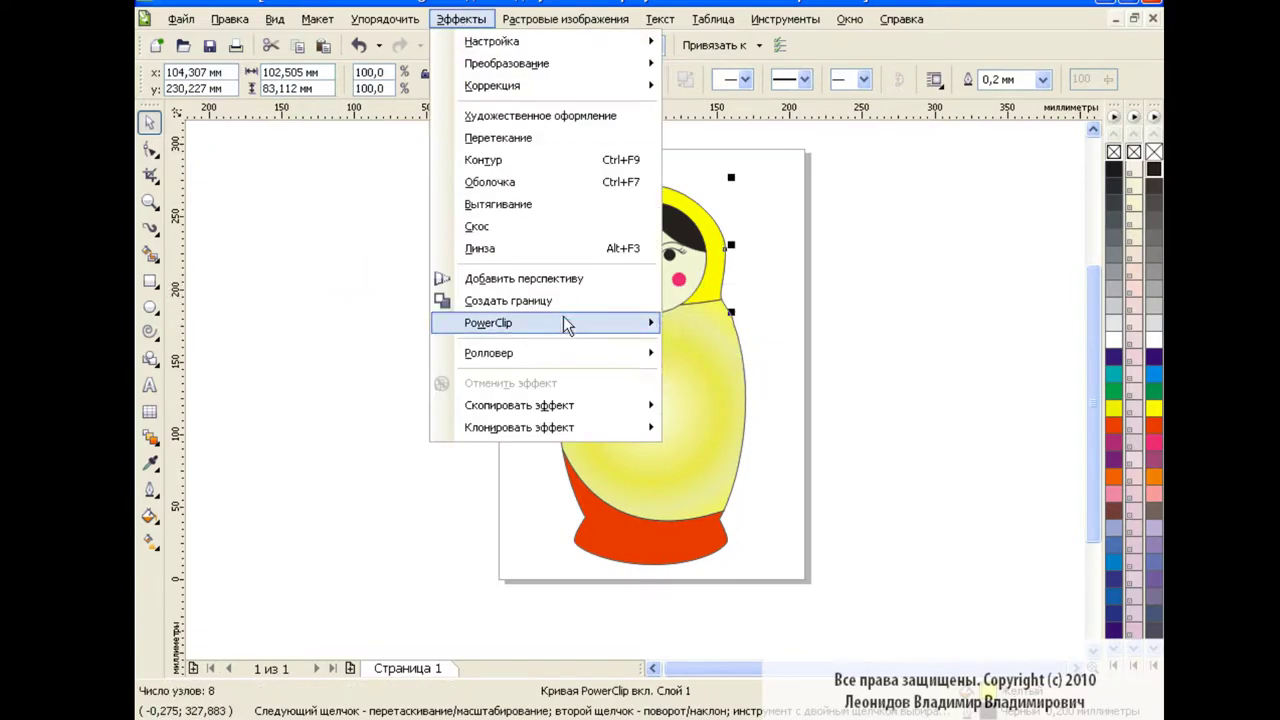
{"action": "mouse_move", "coordinate": [520, 323]}
{"action": "left_click", "coordinate": [730, 376]}
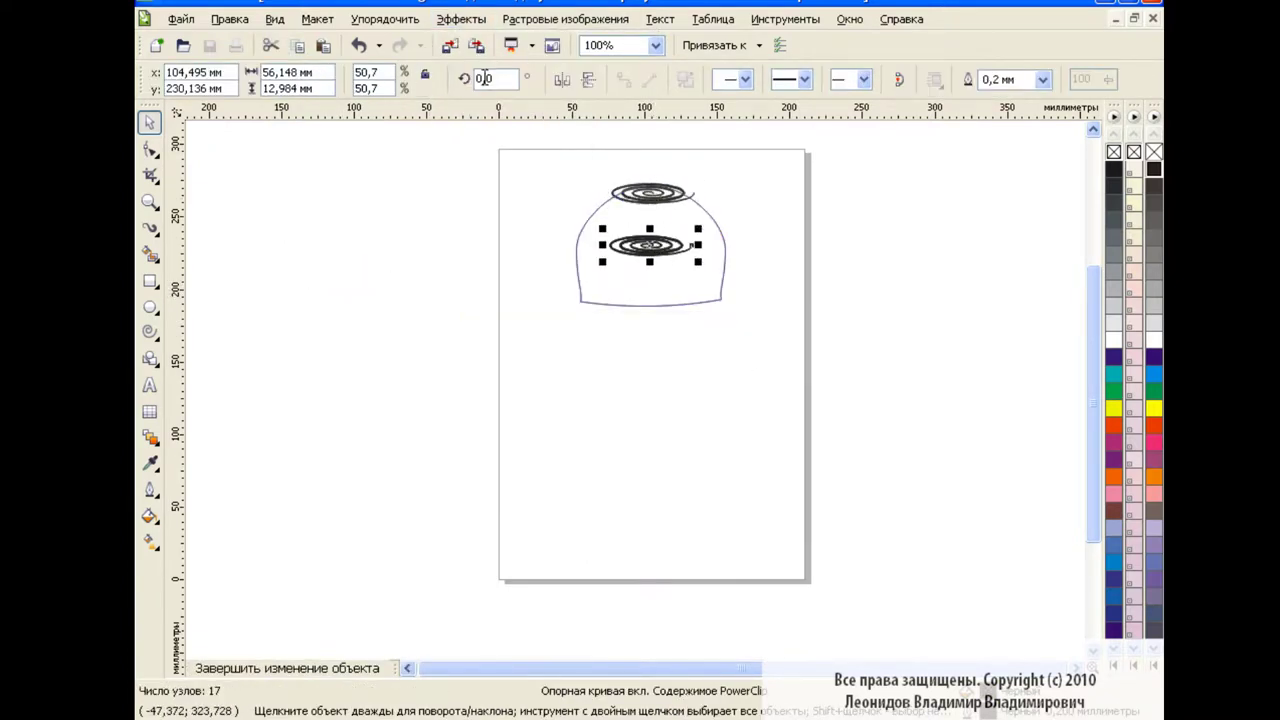
Arrange the clipped spirals across the scarf top, rotating one to 315 degrees
{"action": "left_click_drag", "start_coordinate": [600, 225], "coordinate": [716, 235]}
{"action": "left_click", "coordinate": [648, 252]}
{"action": "type", "text": "315"}
{"action": "key", "text": "Return"}
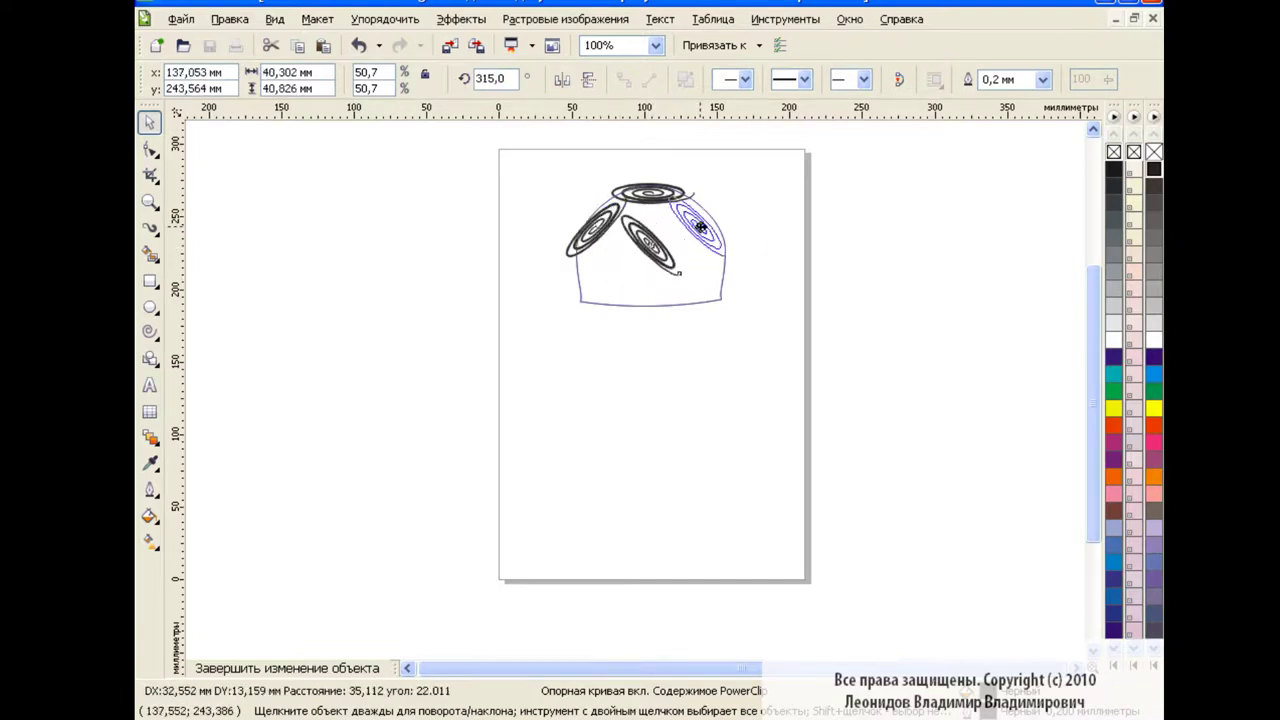
{"action": "left_click_drag", "start_coordinate": [598, 228], "coordinate": [591, 231]}
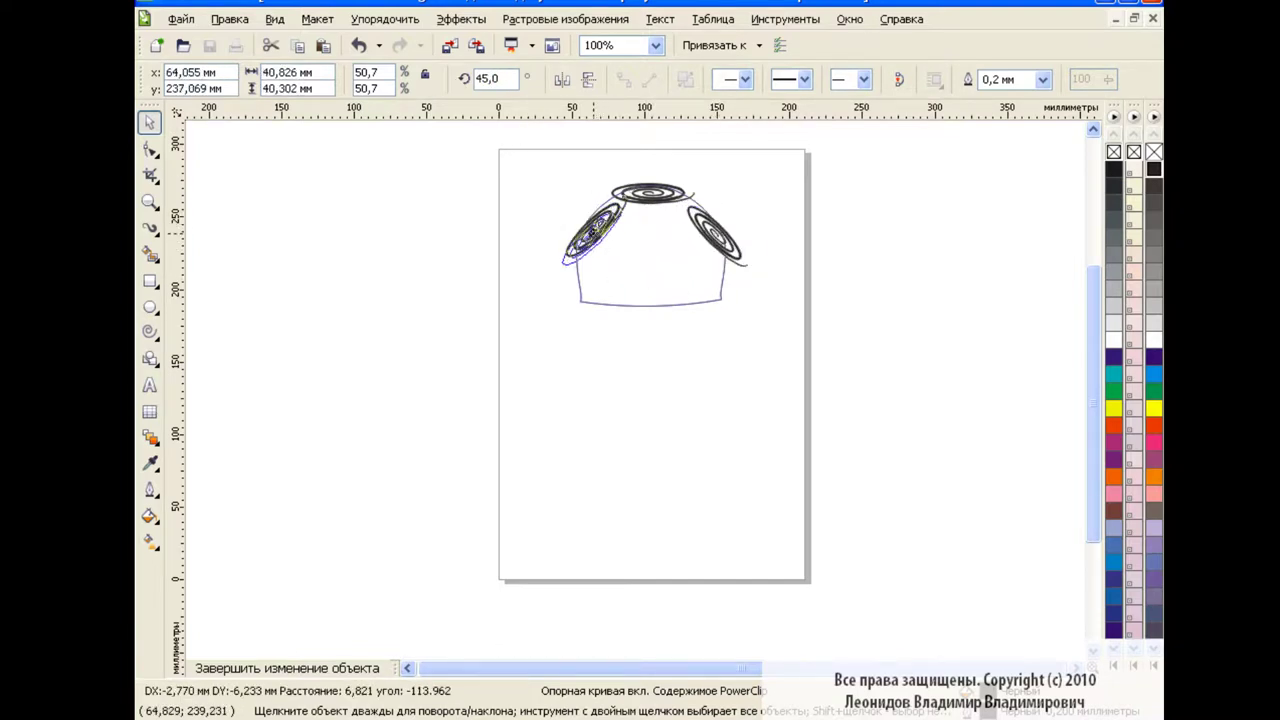
{"action": "left_click", "coordinate": [462, 199]}
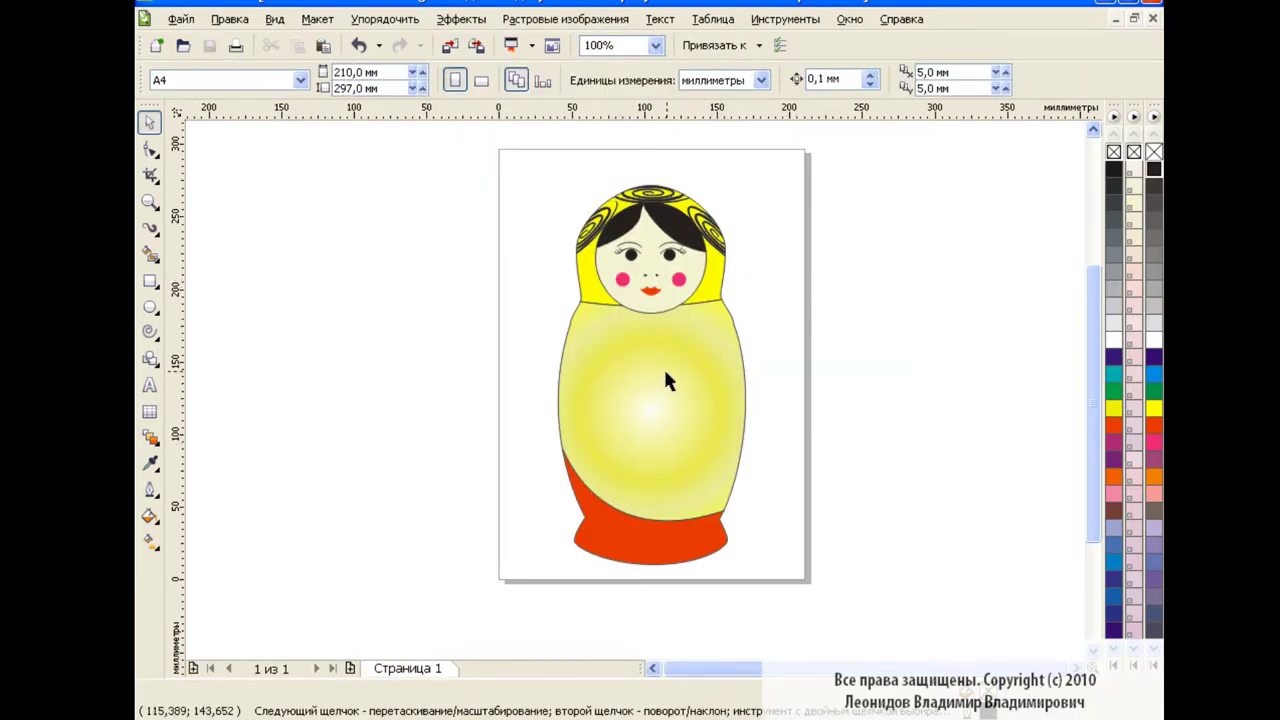
Draw a broad teardrop leaf outline with the Bezier tool and refine its shape with the Shape tool
{"action": "left_click", "coordinate": [155, 232]}
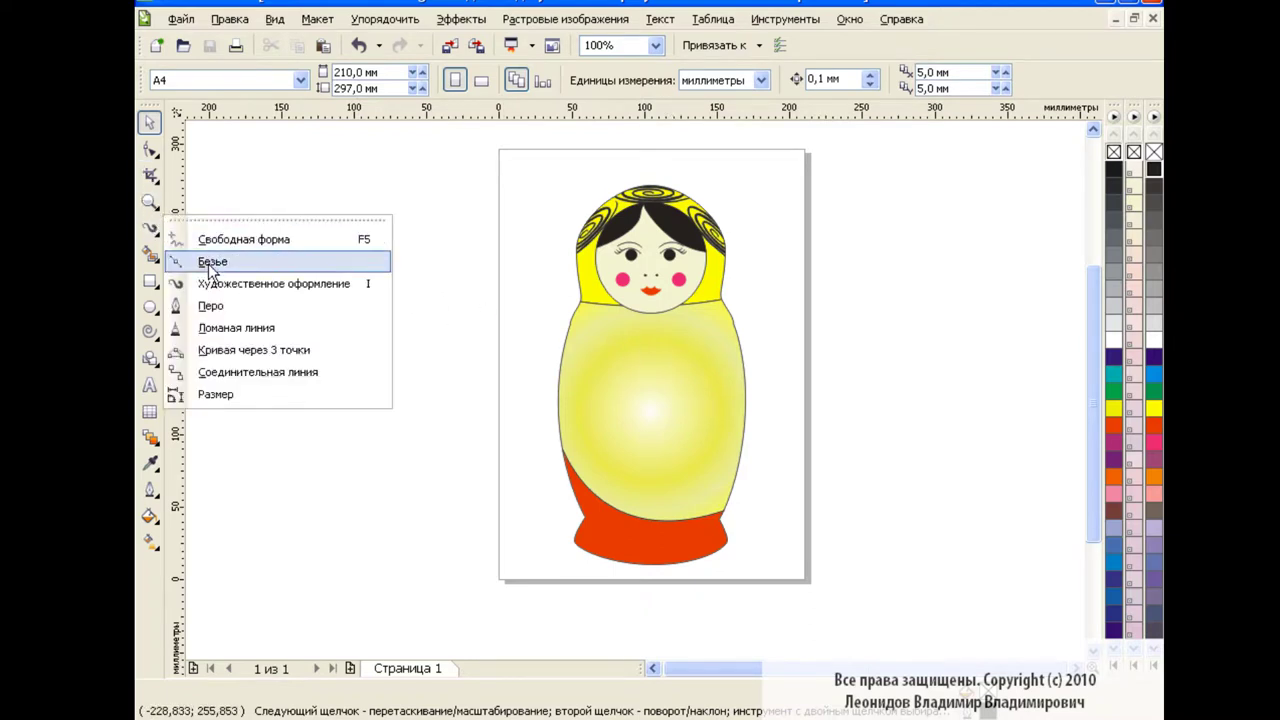
{"action": "left_click", "coordinate": [175, 254]}
{"action": "left_click", "coordinate": [380, 333]}
{"action": "left_click_drag", "start_coordinate": [375, 282], "coordinate": [389, 275]}
{"action": "left_click_drag", "start_coordinate": [380, 333], "coordinate": [388, 342]}
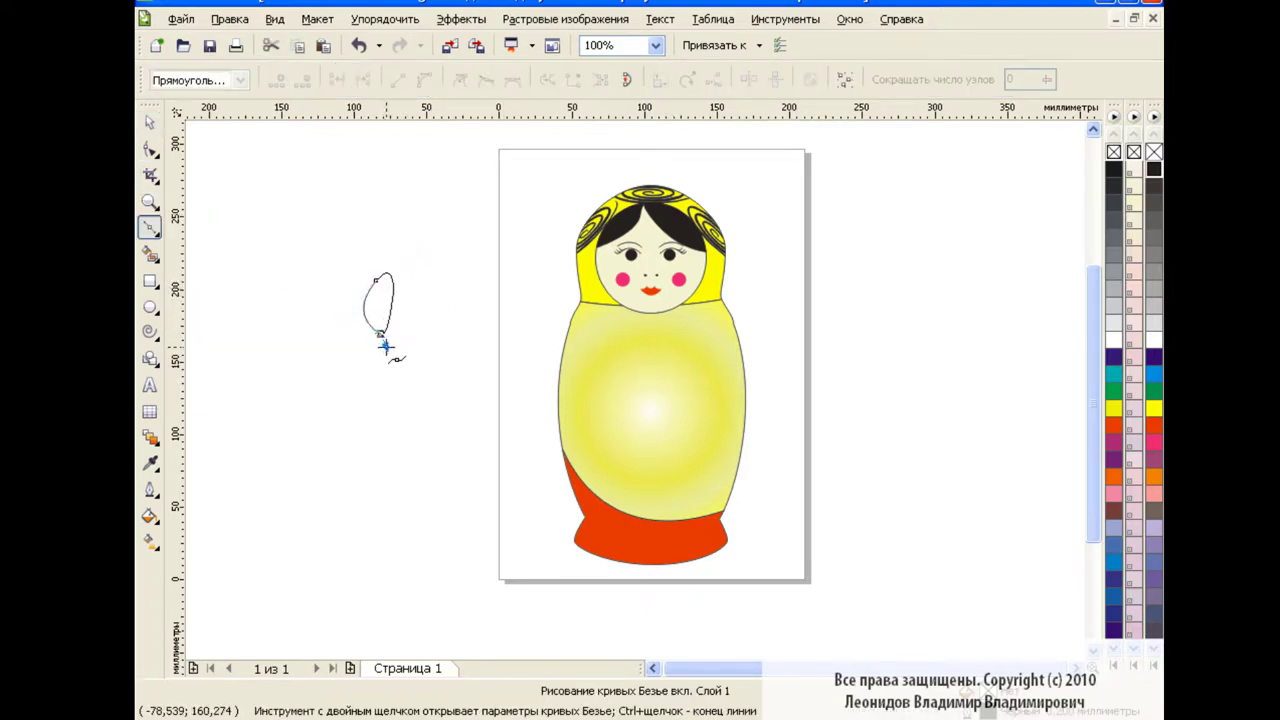
{"action": "key", "text": "F10"}
{"action": "left_click_drag", "start_coordinate": [408, 248], "coordinate": [414, 300]}
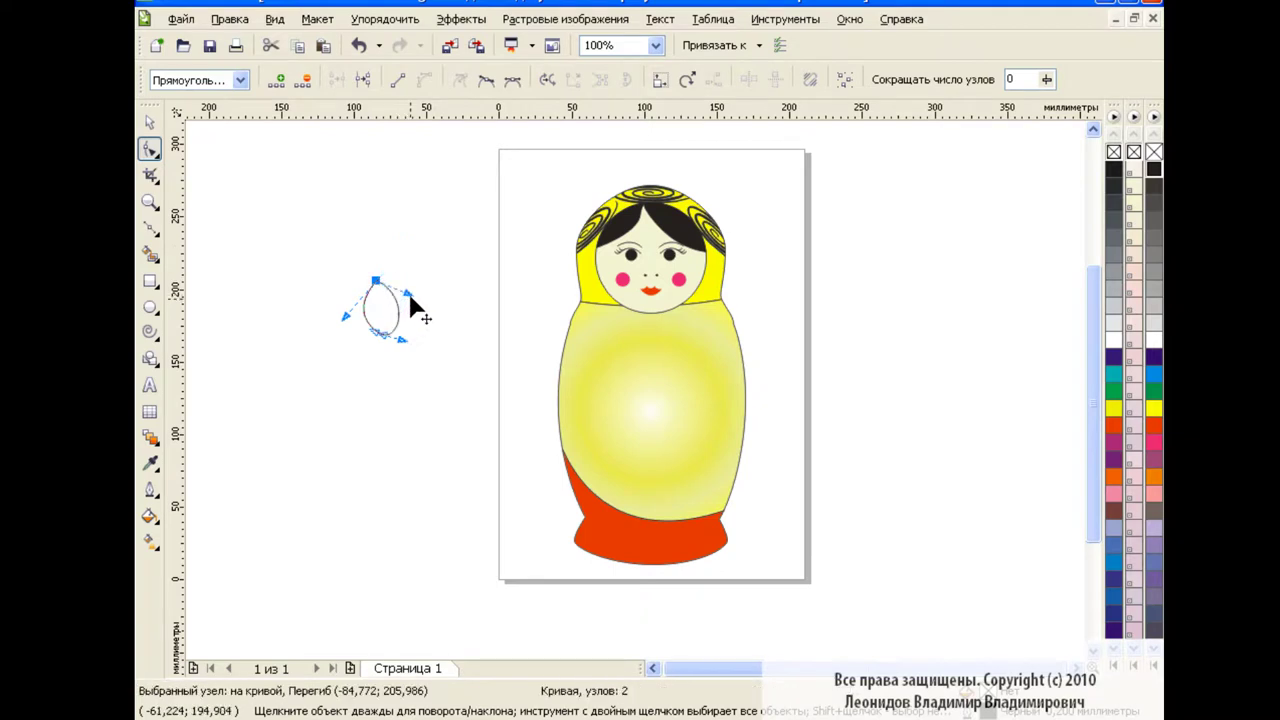
{"action": "left_click_drag", "start_coordinate": [386, 343], "coordinate": [406, 351]}
{"action": "left_click_drag", "start_coordinate": [376, 278], "coordinate": [410, 316]}
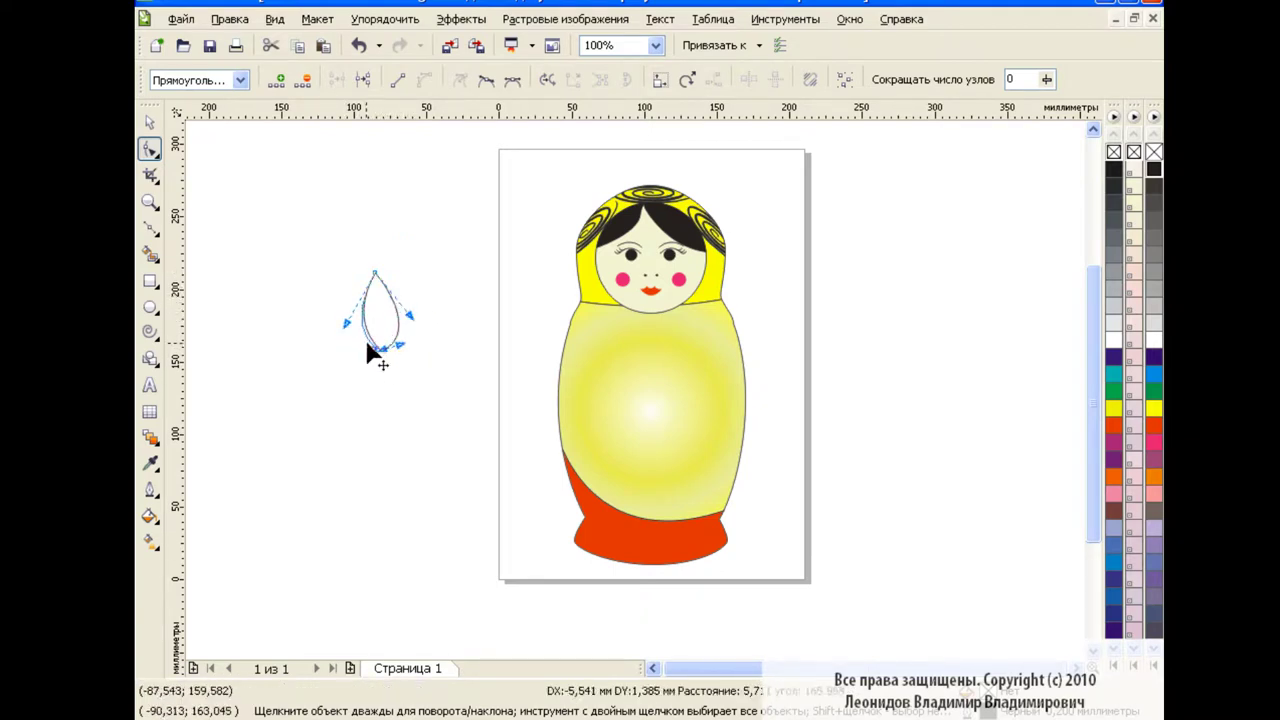
{"action": "key", "text": "space"}
{"action": "left_click", "coordinate": [460, 390]}
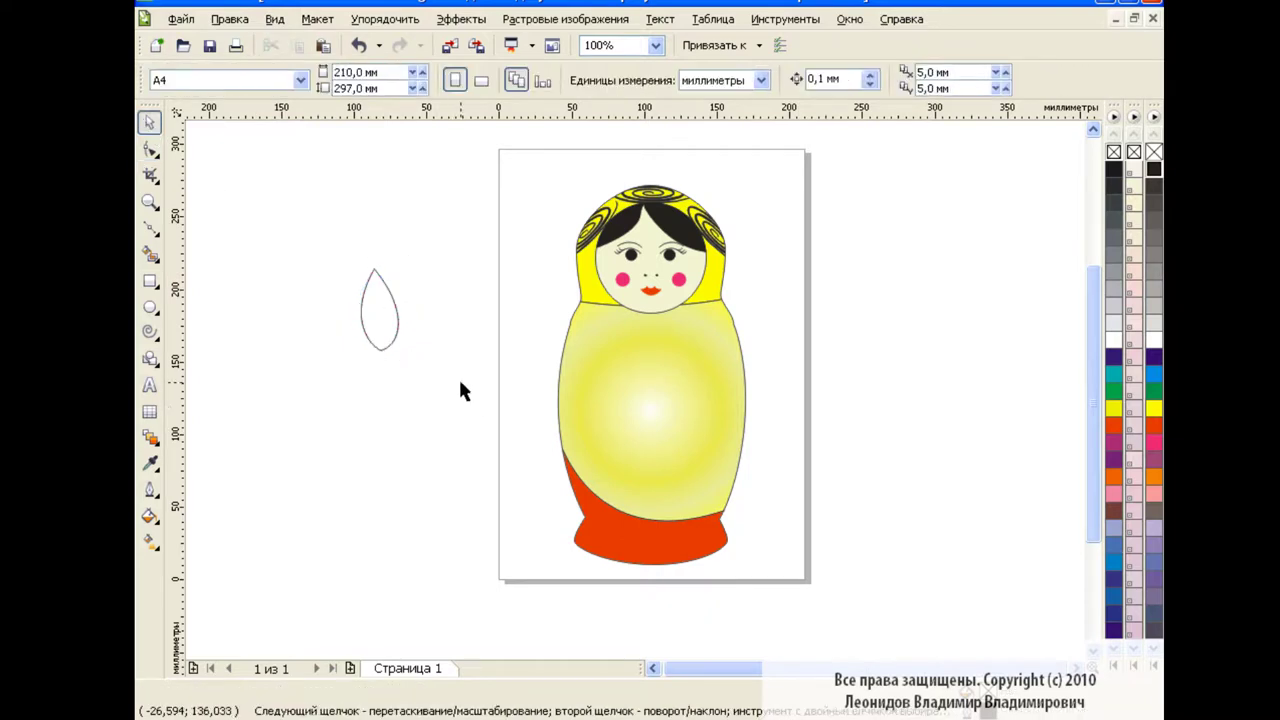
Draw a second broad leaf to its left and reshape it, removing an extra node
{"action": "left_click", "coordinate": [152, 228]}
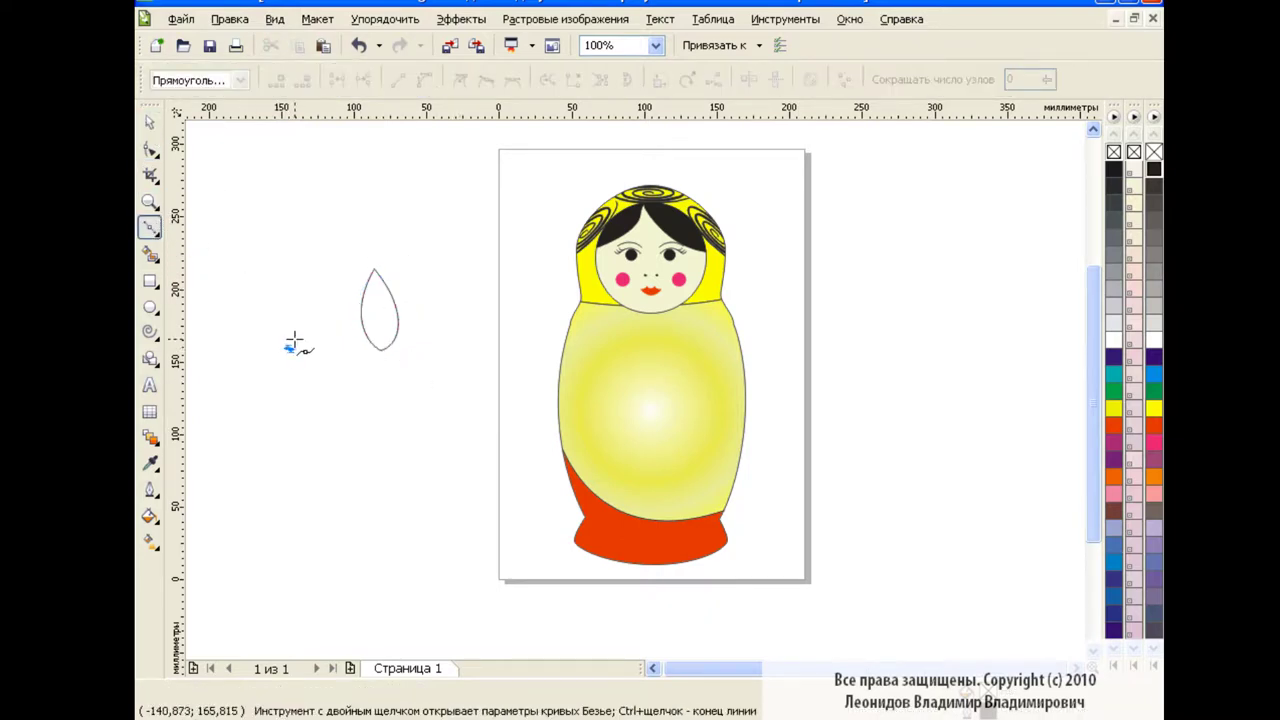
{"action": "left_click", "coordinate": [293, 341]}
{"action": "left_click_drag", "start_coordinate": [300, 275], "coordinate": [283, 230]}
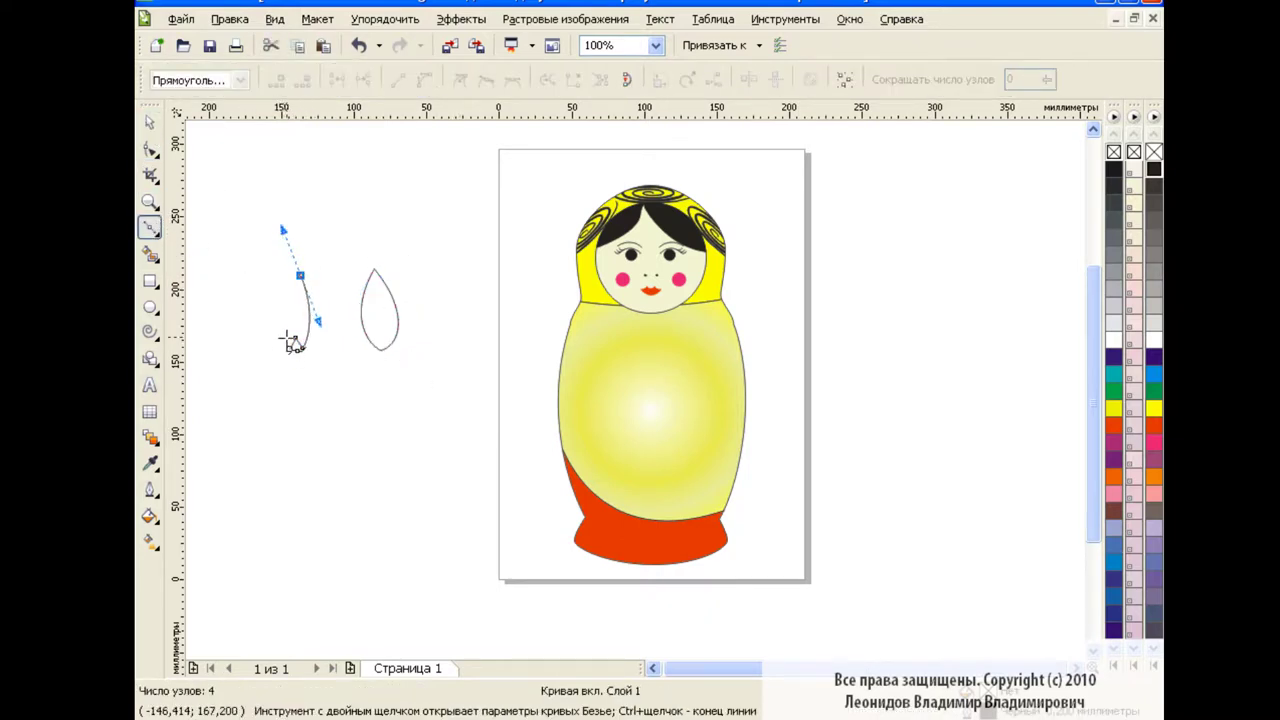
{"action": "left_click_drag", "start_coordinate": [288, 340], "coordinate": [285, 334]}
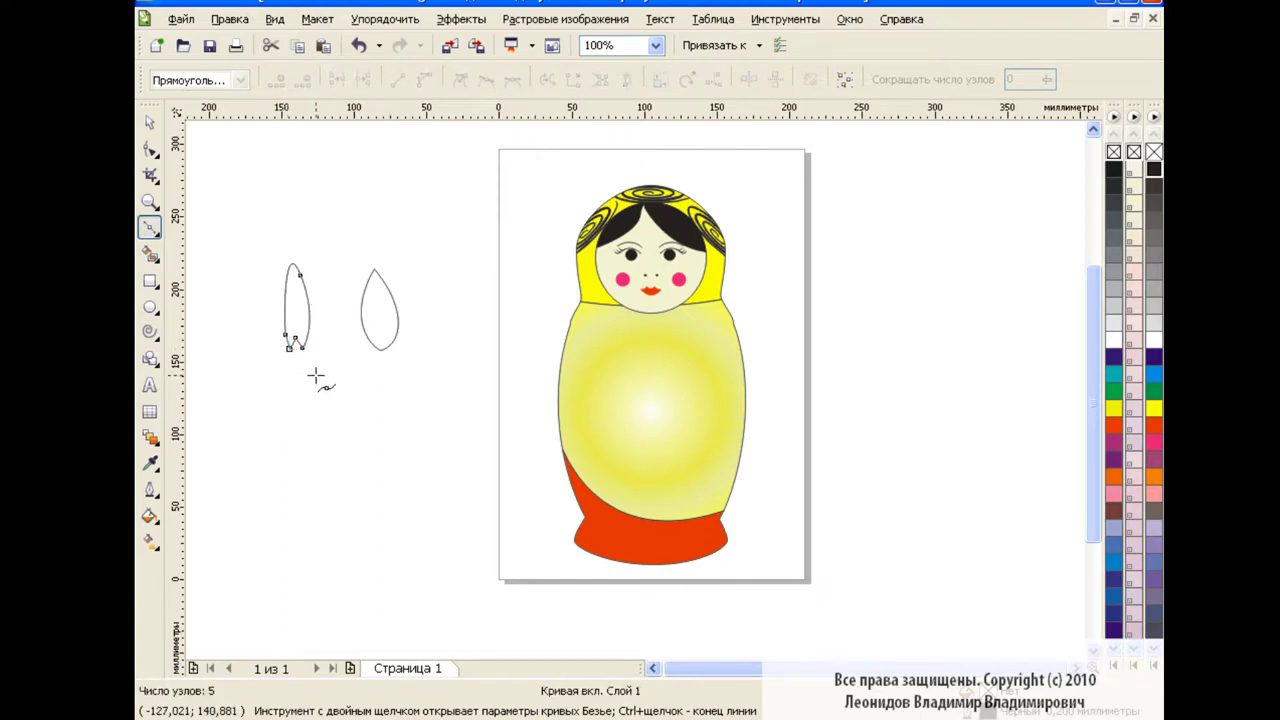
{"action": "left_click", "coordinate": [152, 150]}
{"action": "left_click_drag", "start_coordinate": [280, 229], "coordinate": [307, 370]}
{"action": "double_click", "coordinate": [300, 350]}
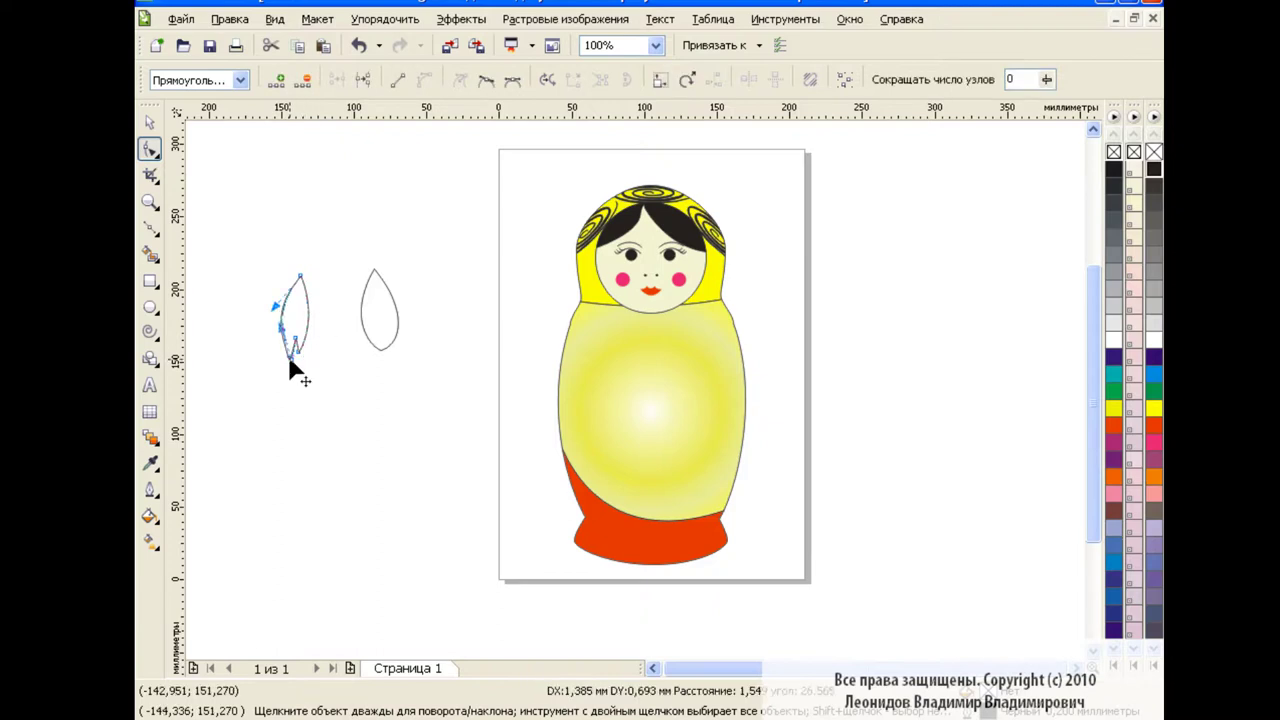
{"action": "key", "text": "space"}
{"action": "left_click", "coordinate": [430, 418]}
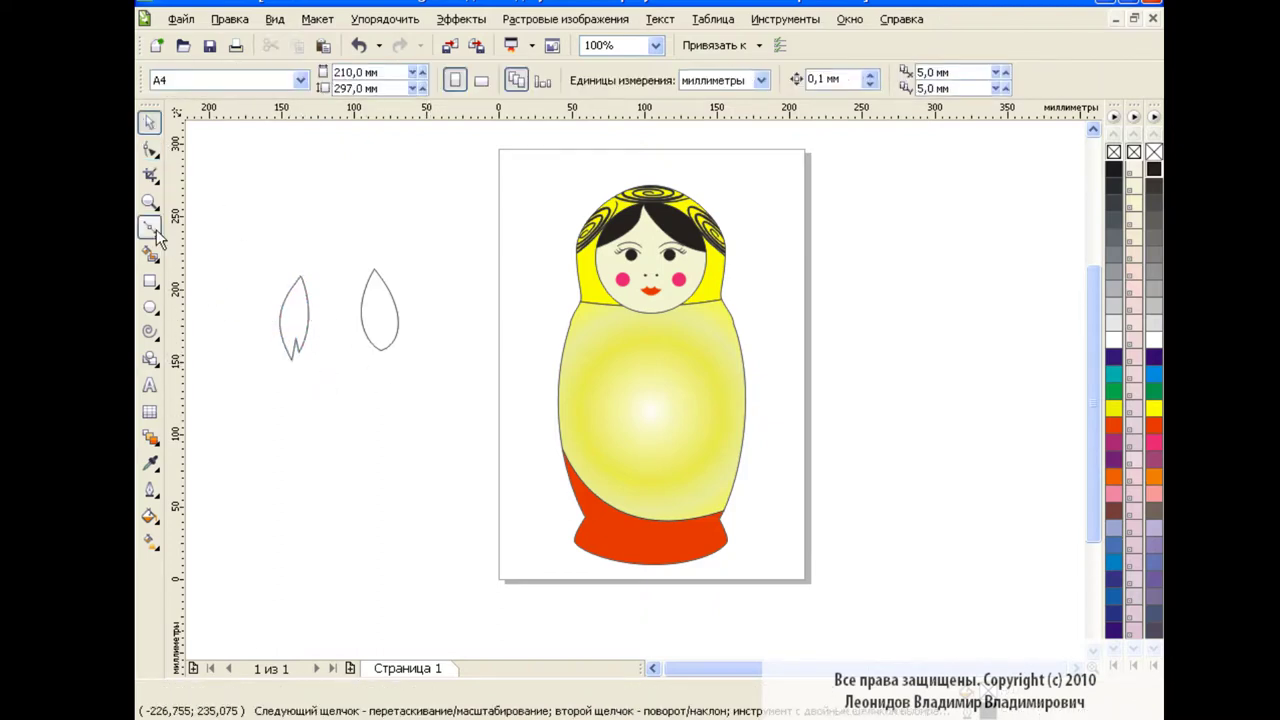
Draw a slender third leaf outline and adjust its nodes
{"action": "left_click", "coordinate": [152, 230]}
{"action": "left_click", "coordinate": [433, 343]}
{"action": "left_click_drag", "start_coordinate": [430, 290], "coordinate": [440, 292]}
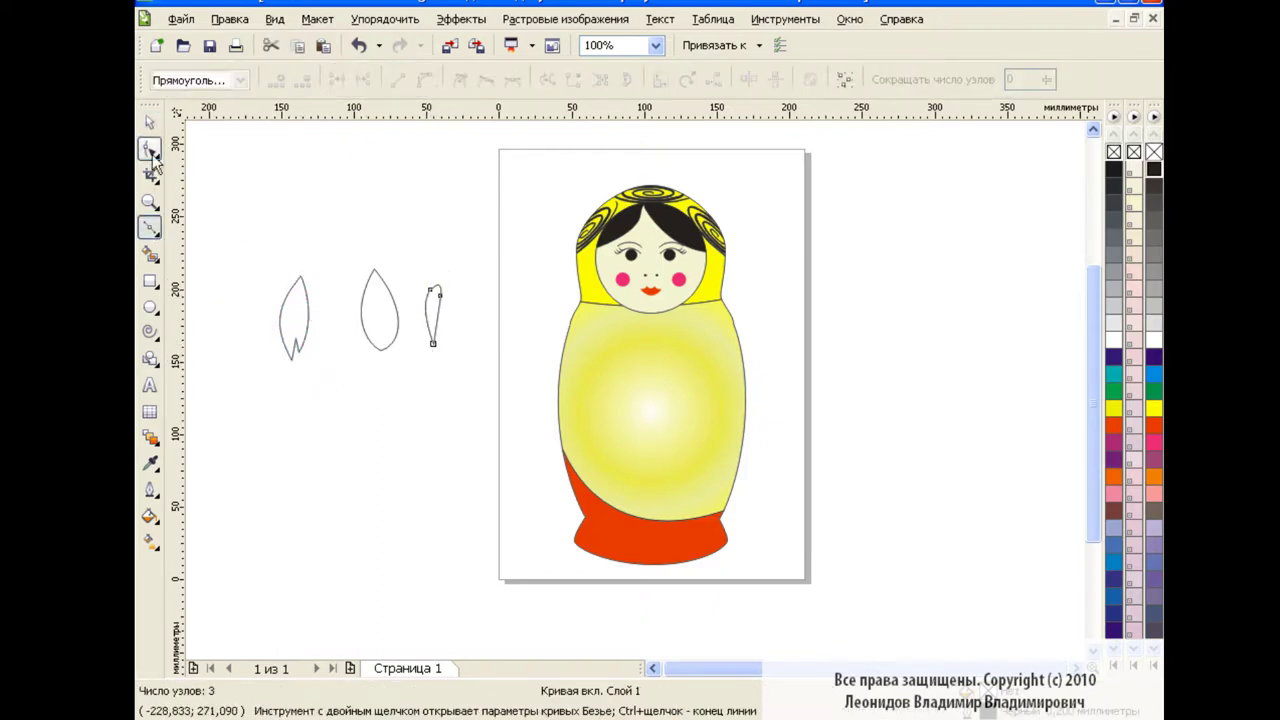
{"action": "left_click", "coordinate": [150, 150]}
{"action": "left_click", "coordinate": [440, 290]}
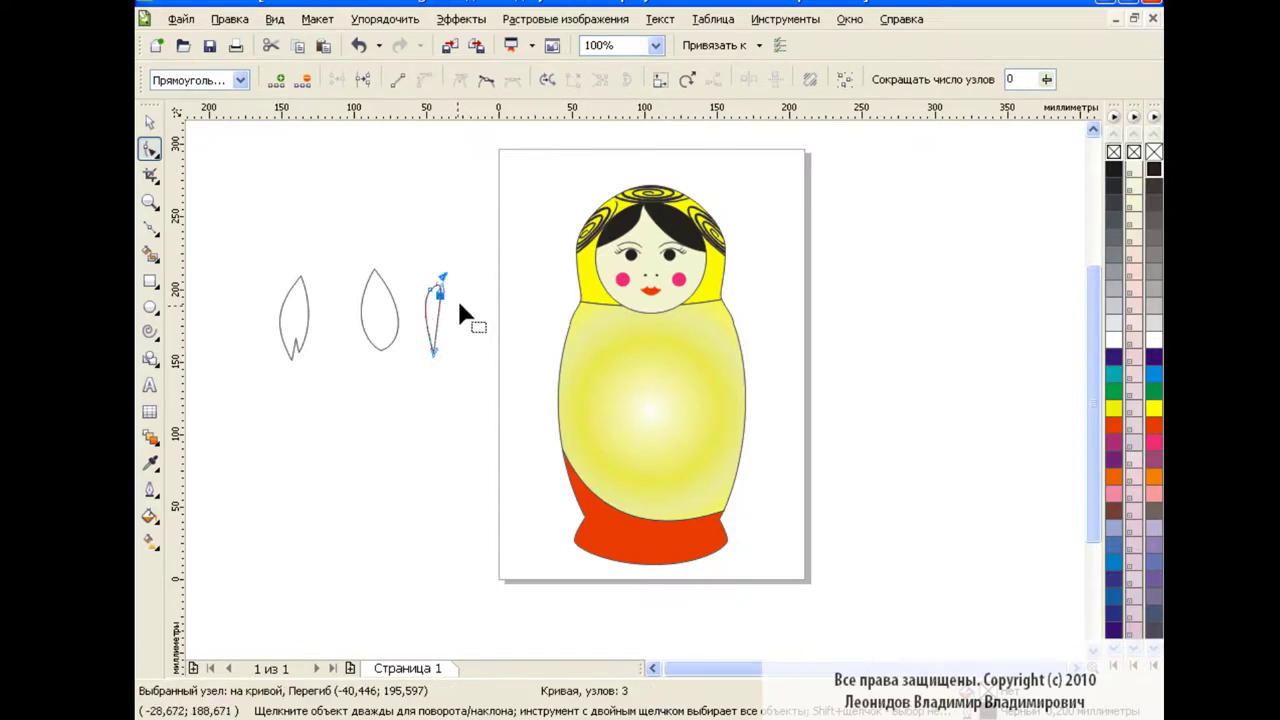
{"action": "left_click_drag", "start_coordinate": [421, 289], "coordinate": [443, 353]}
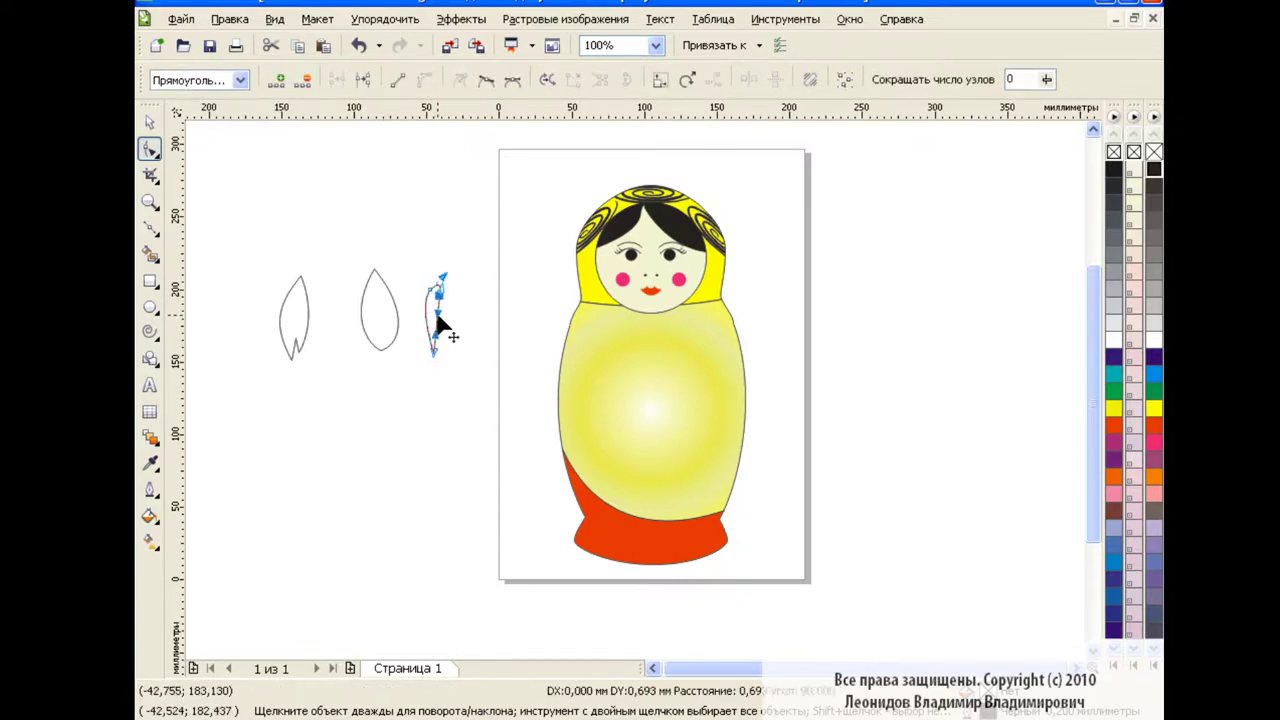
{"action": "left_click", "coordinate": [433, 350]}
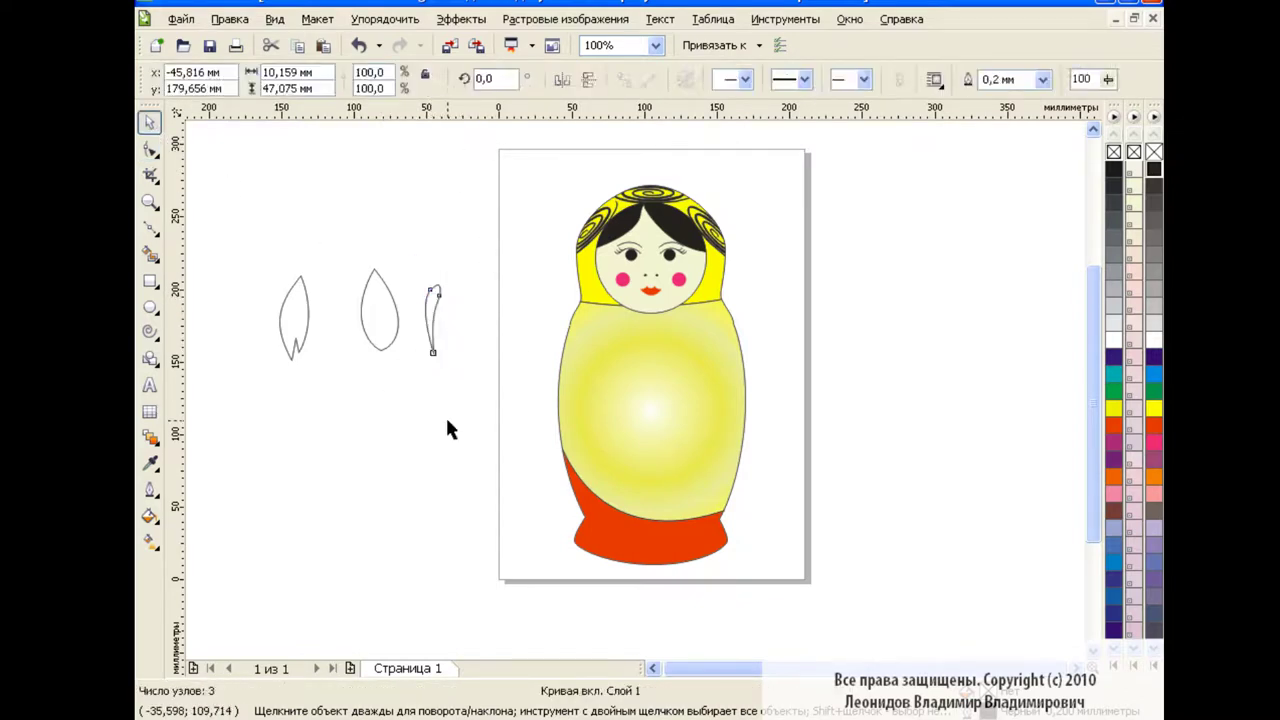
Draw a thin fourth leaf right of the third and edit its nodes
{"action": "left_click", "coordinate": [150, 228]}
{"action": "left_click", "coordinate": [472, 288]}
{"action": "left_click_drag", "start_coordinate": [465, 345], "coordinate": [474, 364]}
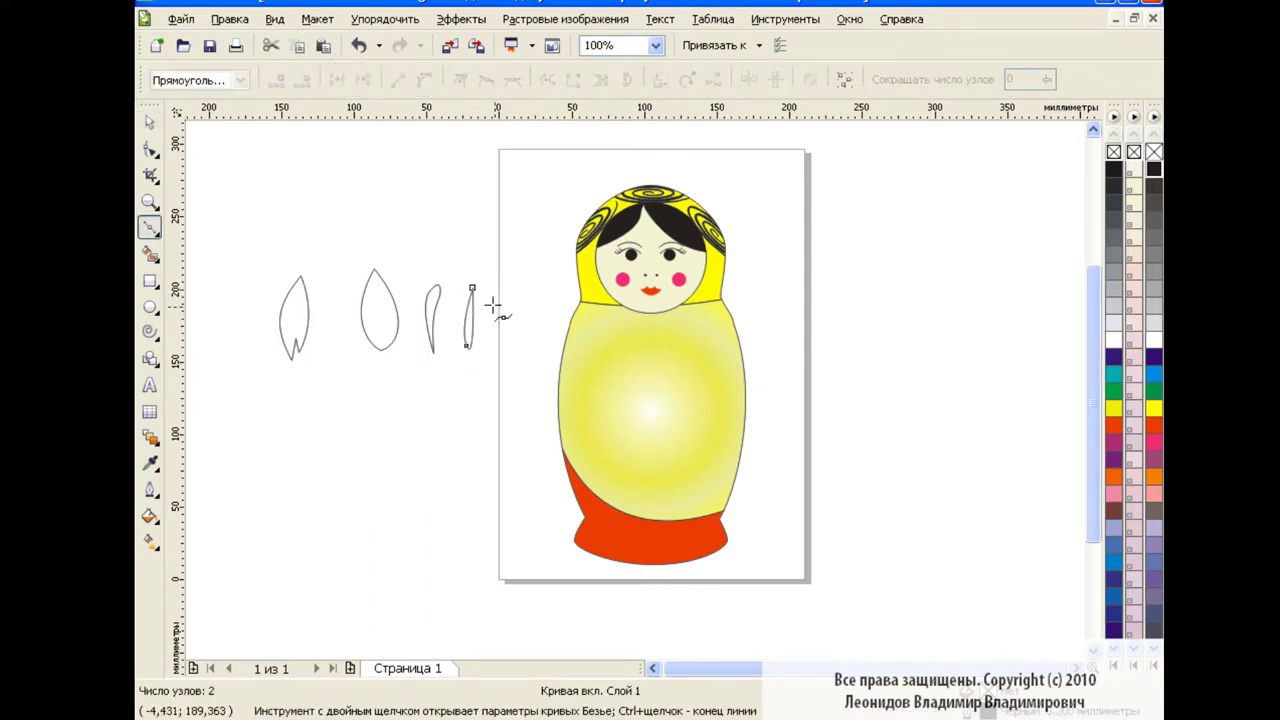
{"action": "key", "text": "space"}
{"action": "key", "text": "F10"}
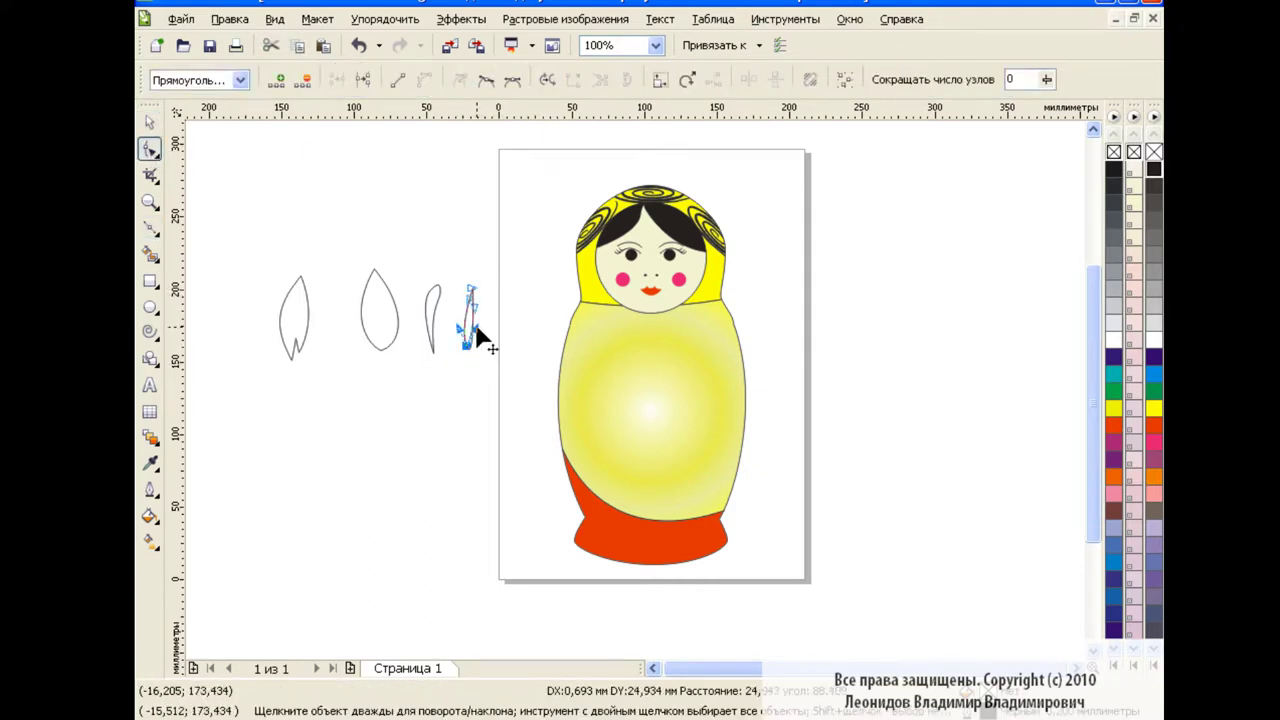
{"action": "key", "text": "space"}
{"action": "left_click", "coordinate": [437, 432]}
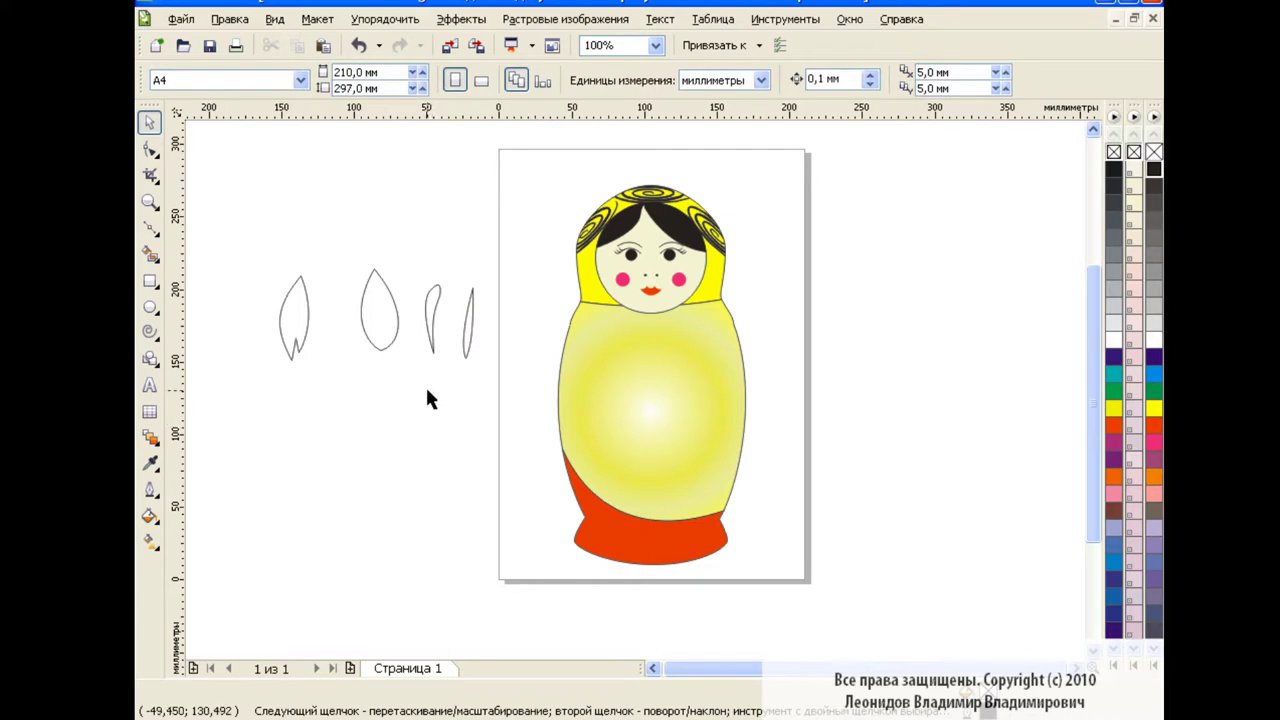
Give the first leaf a custom green Fountain Fill
{"action": "left_click", "coordinate": [296, 300]}
{"action": "left_click", "coordinate": [378, 278]}
{"action": "left_click", "coordinate": [438, 398]}
{"action": "left_click", "coordinate": [305, 322]}
{"action": "left_click", "coordinate": [150, 516]}
{"action": "left_click", "coordinate": [231, 549]}
{"action": "left_click", "coordinate": [582, 344]}
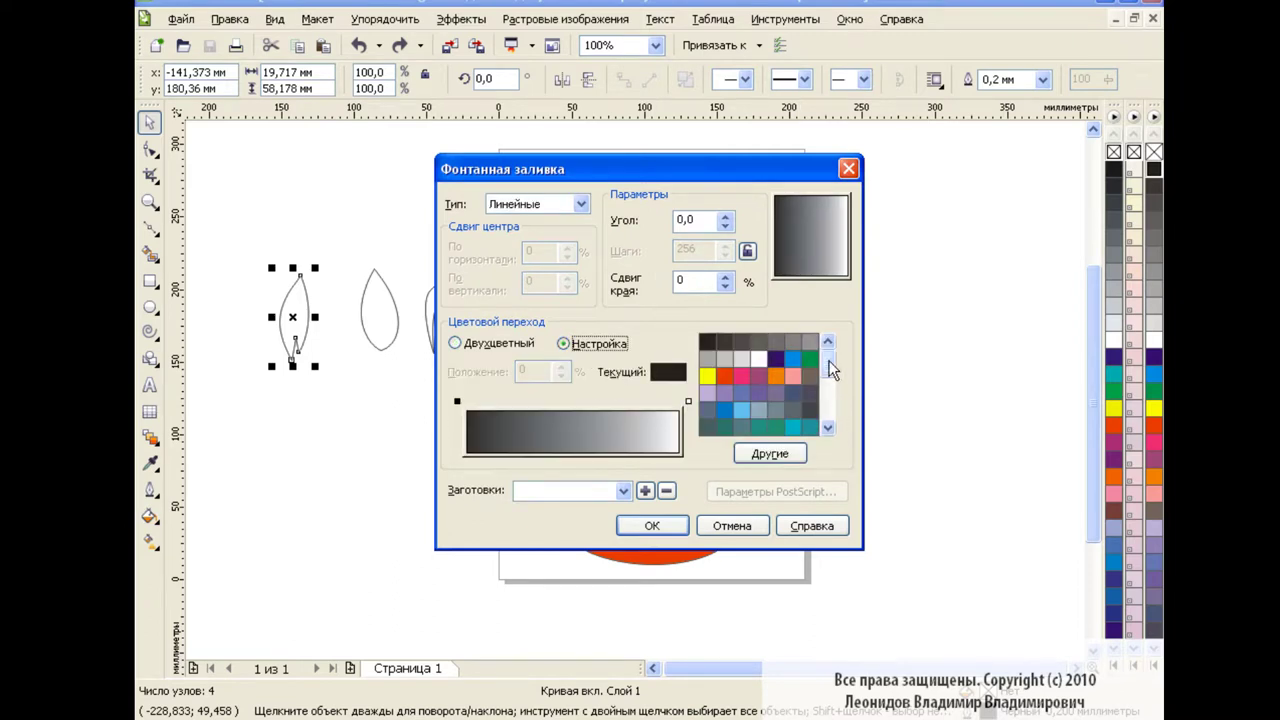
{"action": "left_click_drag", "start_coordinate": [830, 368], "coordinate": [835, 394]}
{"action": "left_click", "coordinate": [705, 377]}
Add green colour stops at 25%, 48% and 69%, make the gradient radial, and apply it
{"action": "double_click", "coordinate": [520, 401]}
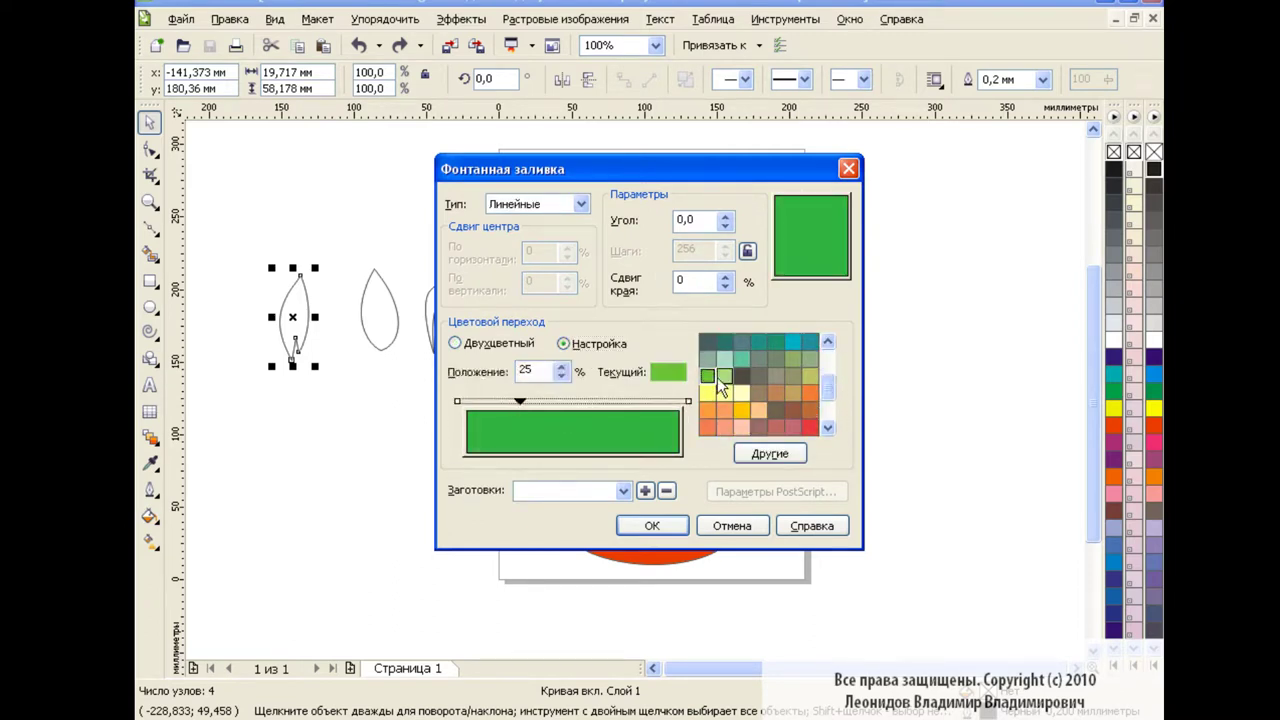
{"action": "left_click", "coordinate": [717, 377]}
{"action": "double_click", "coordinate": [613, 401]}
{"action": "double_click", "coordinate": [568, 401]}
{"action": "left_click", "coordinate": [707, 376]}
{"action": "left_click", "coordinate": [580, 204]}
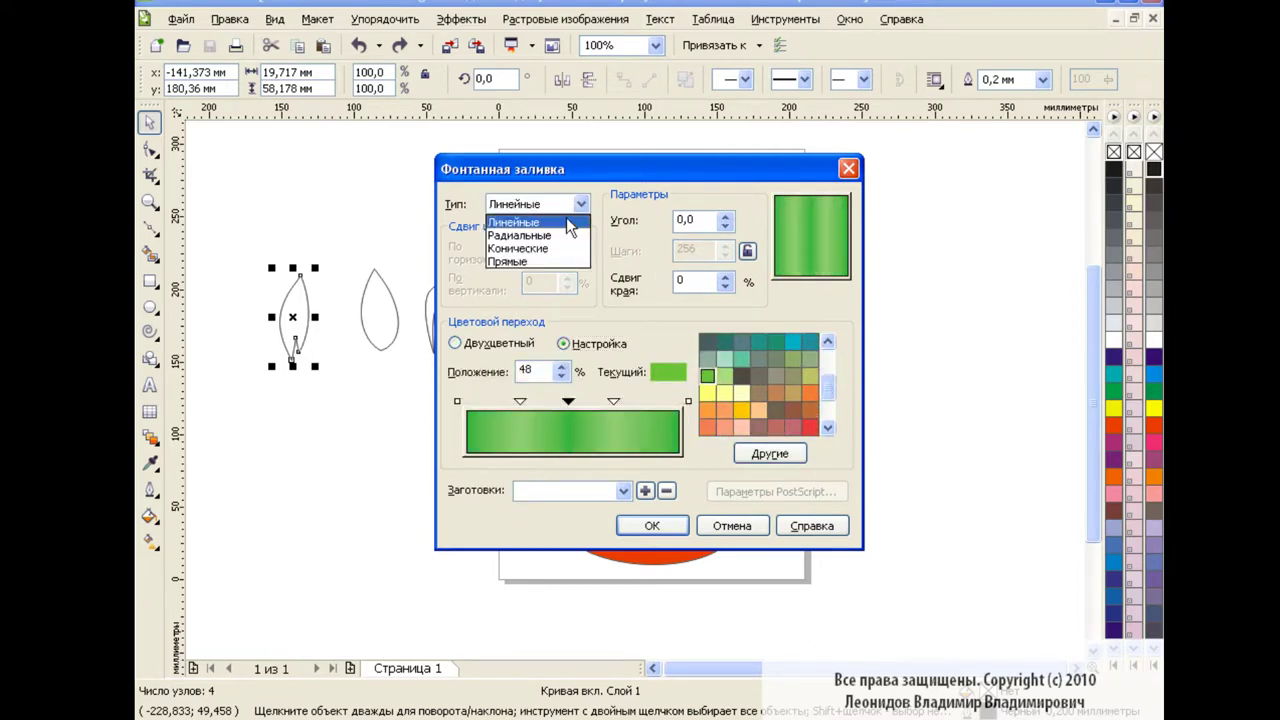
{"action": "left_click", "coordinate": [522, 233]}
{"action": "left_click", "coordinate": [788, 260]}
{"action": "left_click", "coordinate": [652, 525]}
Copy the first leaf's fill onto the second leaf with Copy Properties
{"action": "left_click", "coordinate": [393, 371]}
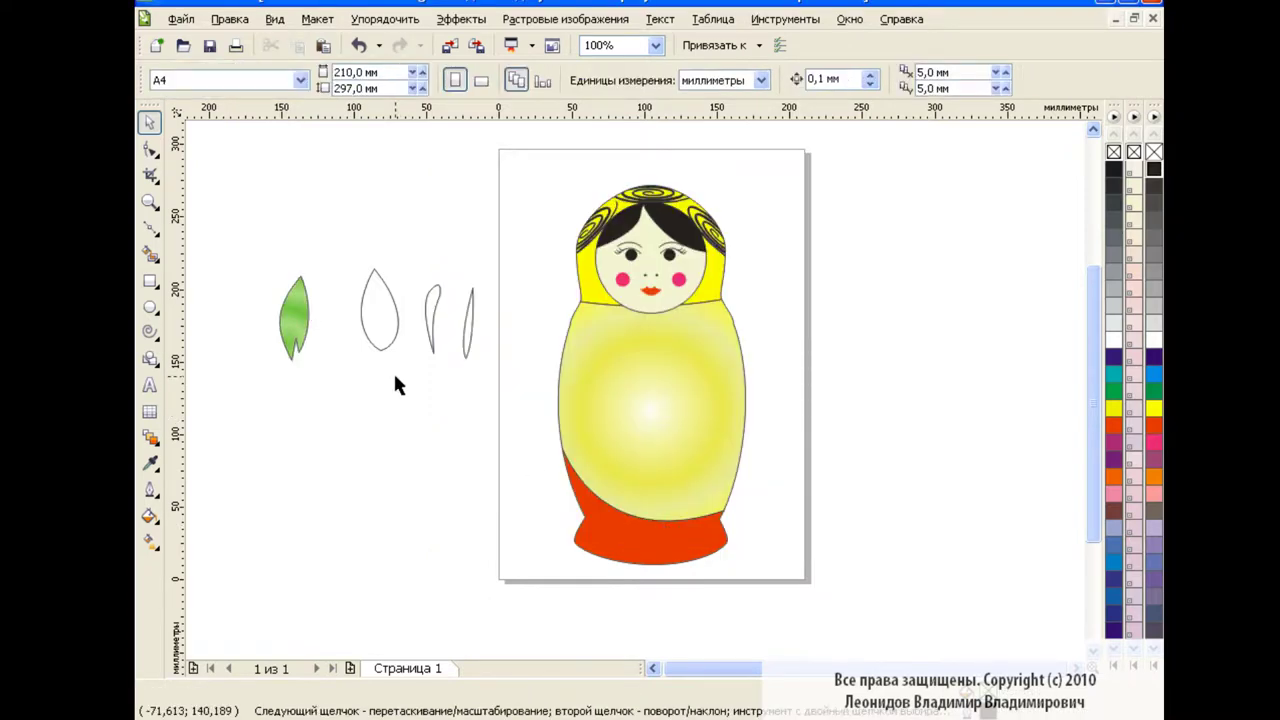
{"action": "left_click", "coordinate": [372, 280]}
{"action": "left_click", "coordinate": [229, 19]}
{"action": "left_click", "coordinate": [290, 297]}
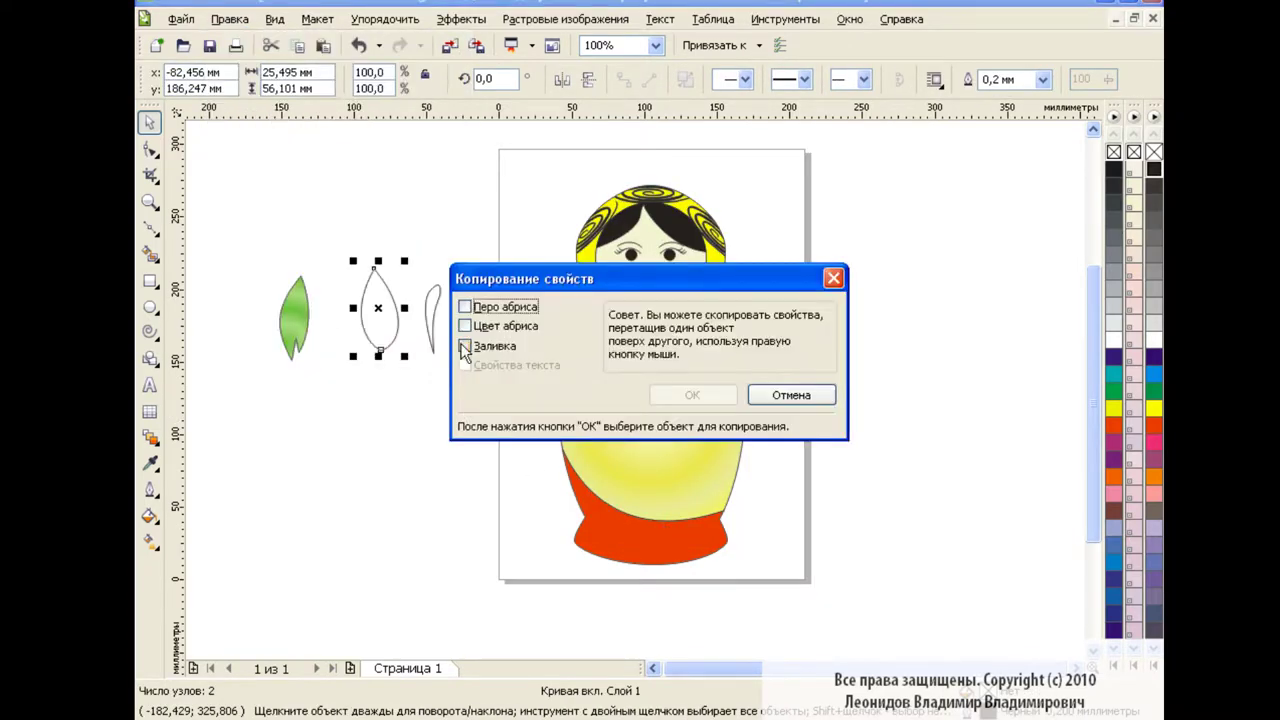
{"action": "left_click", "coordinate": [466, 343]}
{"action": "left_click", "coordinate": [693, 398]}
{"action": "left_click", "coordinate": [296, 316]}
{"action": "left_click", "coordinate": [368, 387]}
Fill the third and fourth leaves with solid green Uniform Fill
{"action": "left_click", "coordinate": [427, 305]}
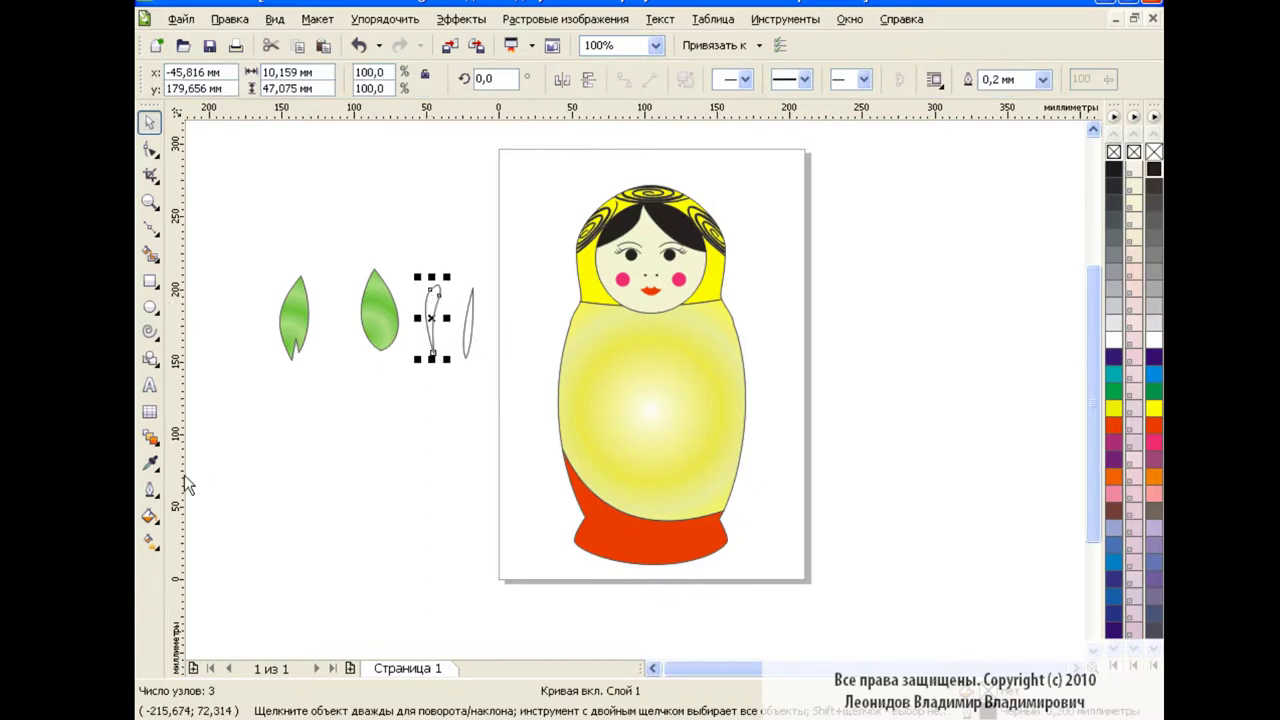
{"action": "left_click", "coordinate": [150, 516]}
{"action": "left_click", "coordinate": [245, 528]}
{"action": "key", "text": "Escape"}
{"action": "left_click", "coordinate": [150, 516]}
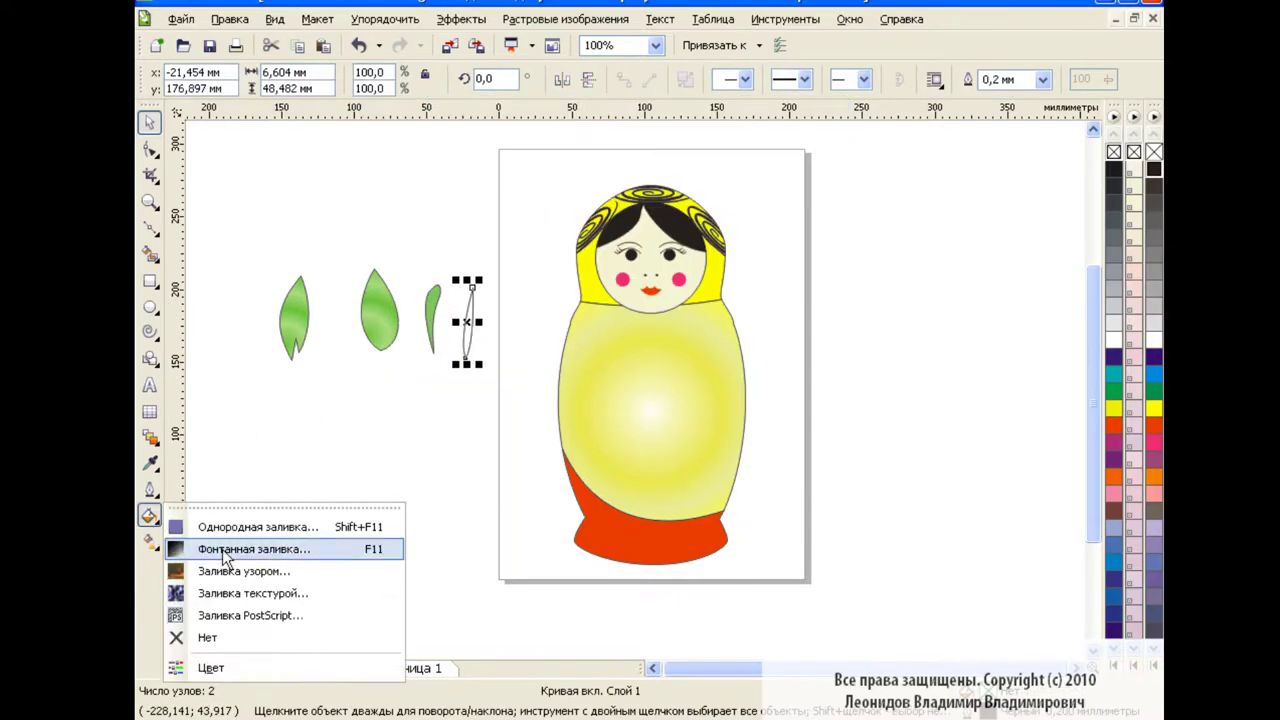
{"action": "left_click", "coordinate": [245, 528]}
{"action": "left_click", "coordinate": [633, 371]}
{"action": "left_click", "coordinate": [543, 263]}
{"action": "key", "text": "Return"}
{"action": "left_click", "coordinate": [432, 395]}
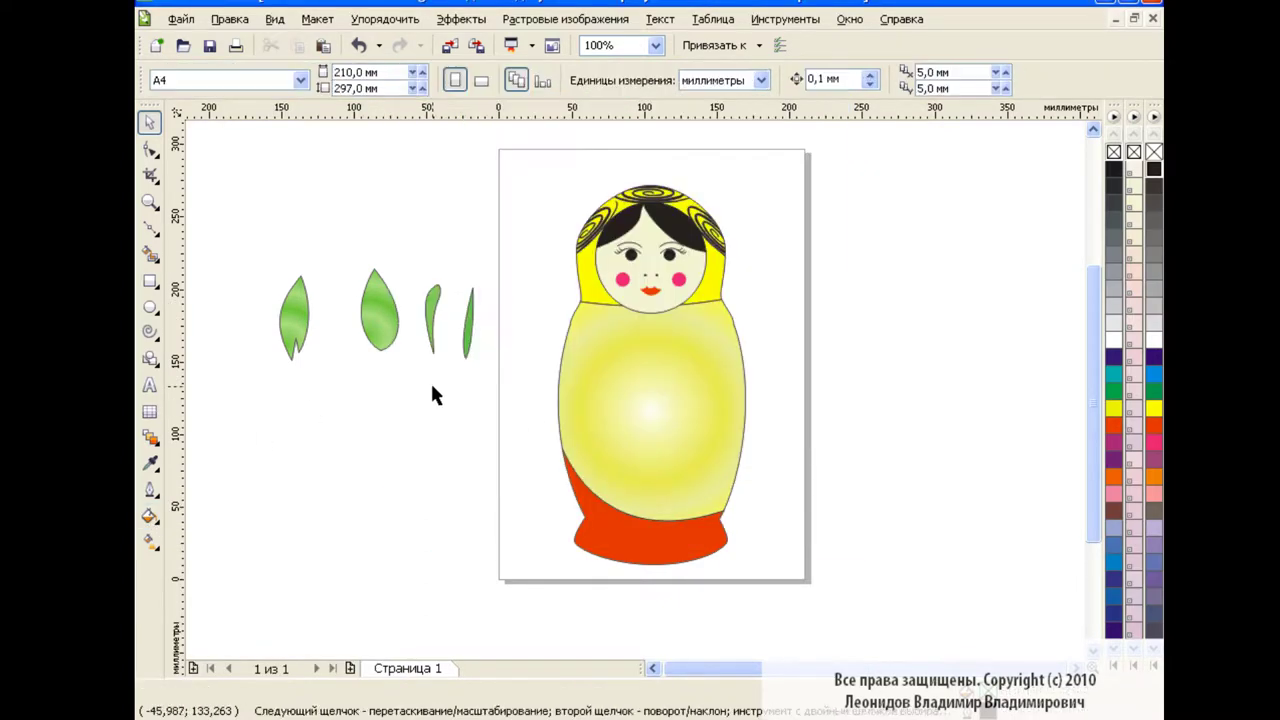
{"action": "left_click", "coordinate": [150, 229]}
Draw vein lines across the first leaf
{"action": "left_click", "coordinate": [291, 308]}
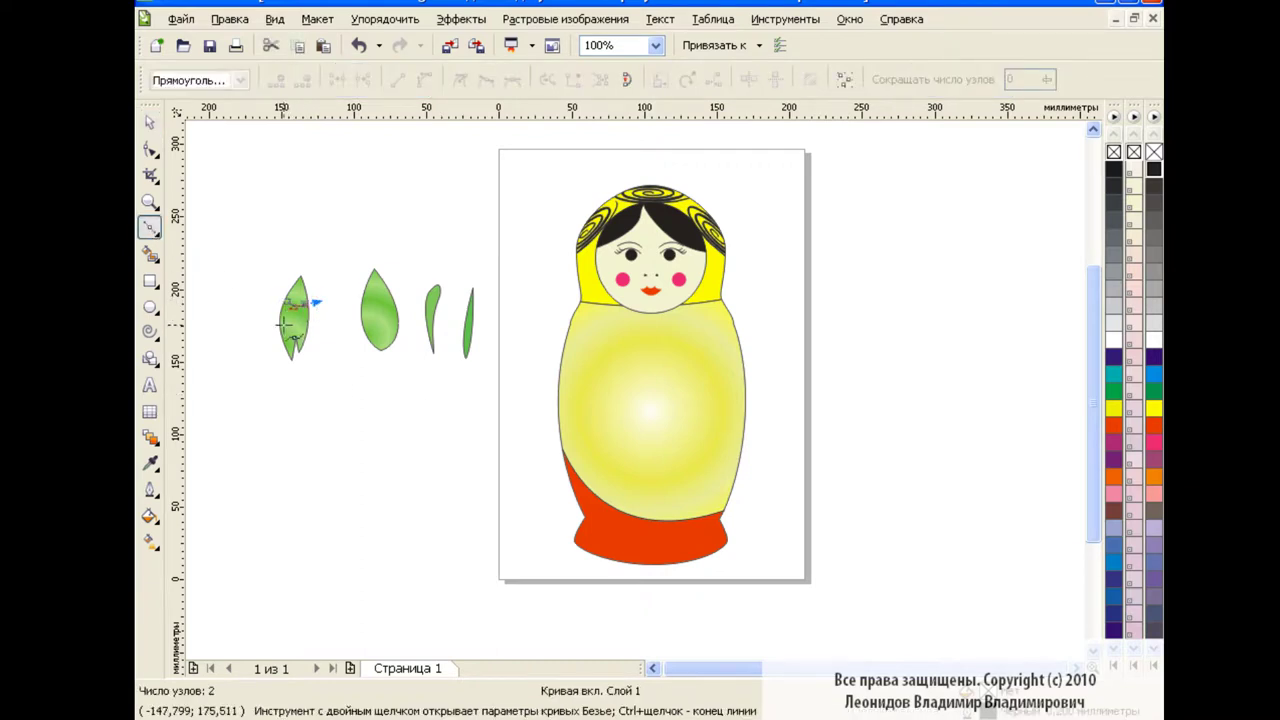
{"action": "key", "text": "space"}
{"action": "key", "text": "space"}
{"action": "left_click", "coordinate": [282, 321]}
{"action": "key", "text": "ctrl+z"}
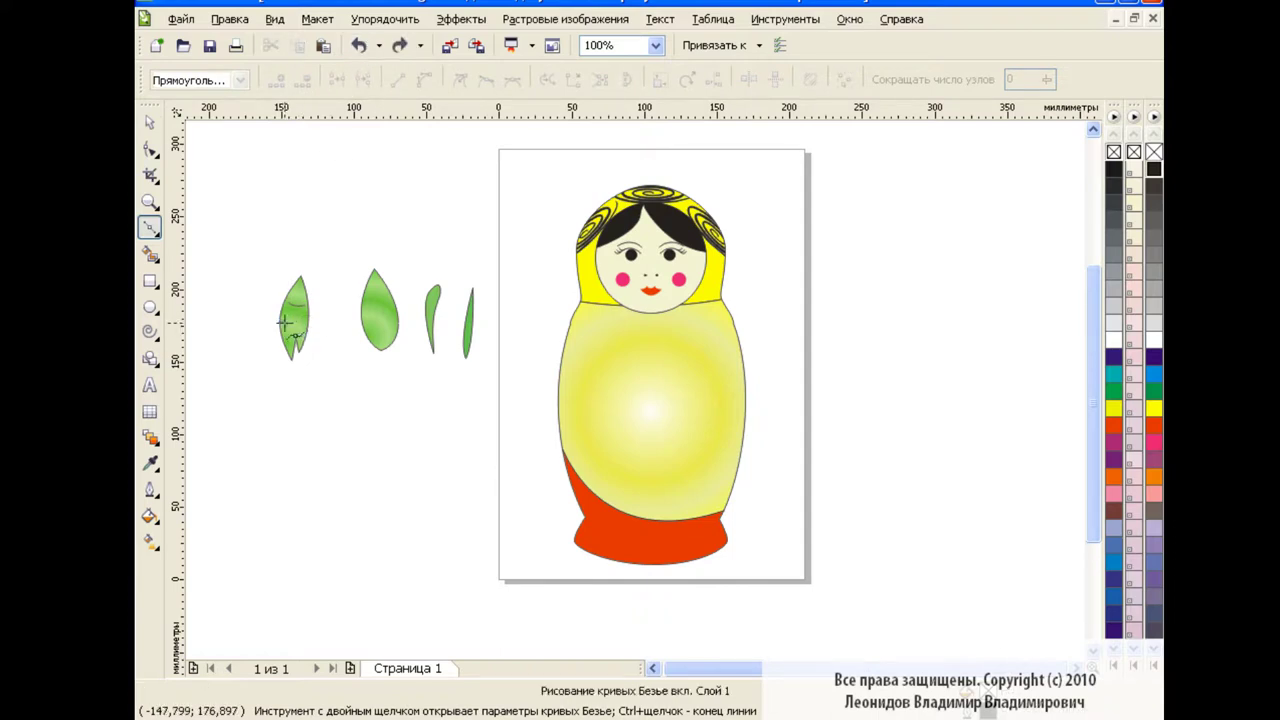
{"action": "key", "text": "ctrl+shift+z"}
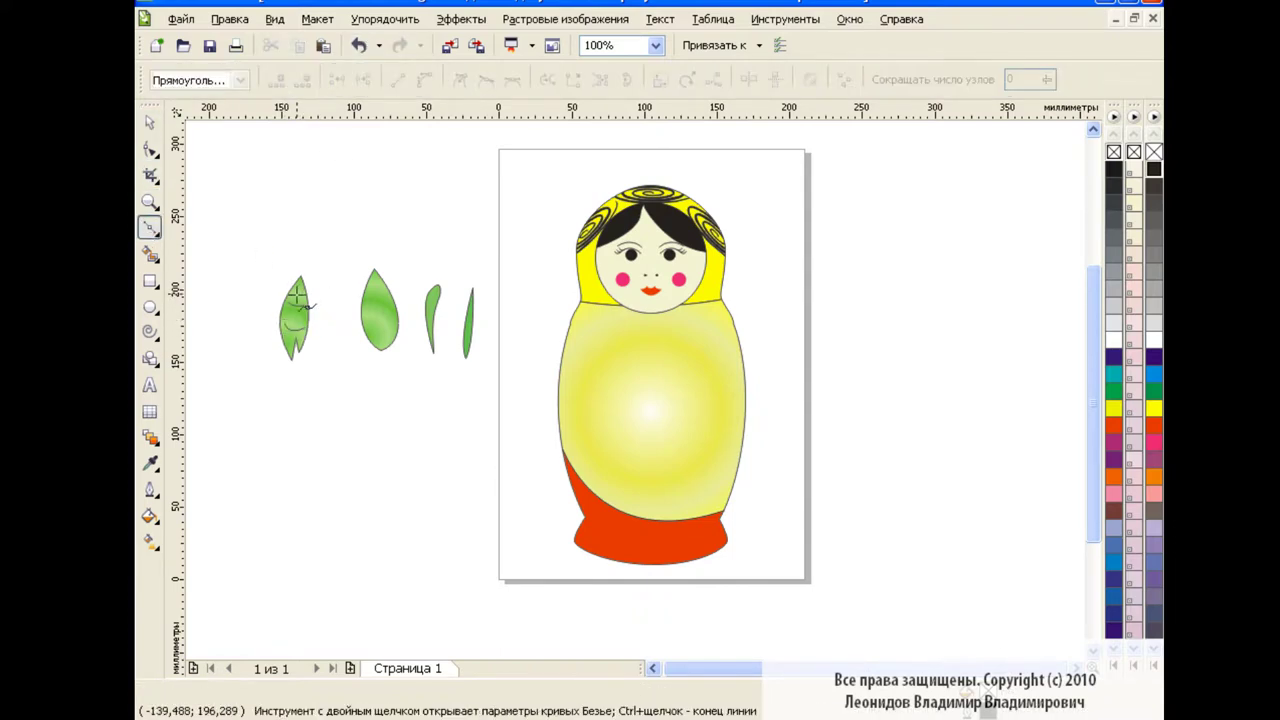
{"action": "left_click", "coordinate": [298, 345]}
{"action": "key", "text": "space"}
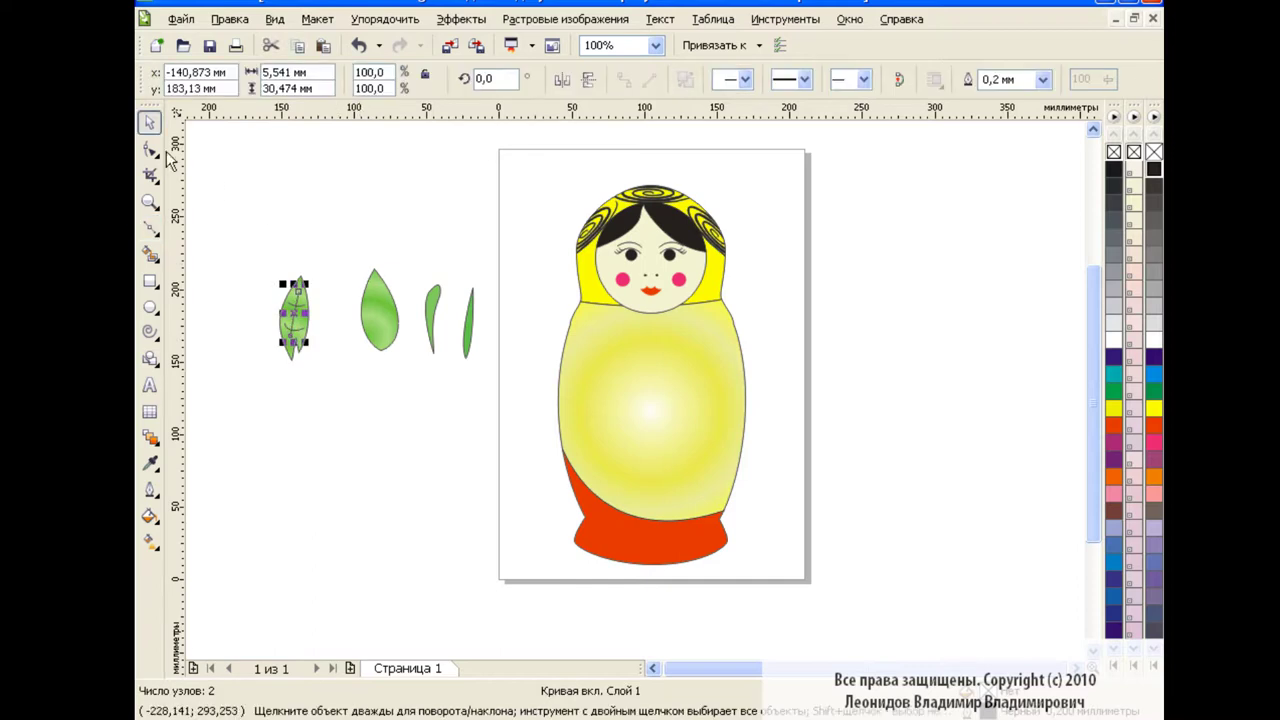
{"action": "left_click", "coordinate": [341, 268]}
Turn the veins into dark green Artistic Media brush strokes with a chosen preset
{"action": "left_click", "coordinate": [150, 228]}
{"action": "left_click", "coordinate": [200, 283]}
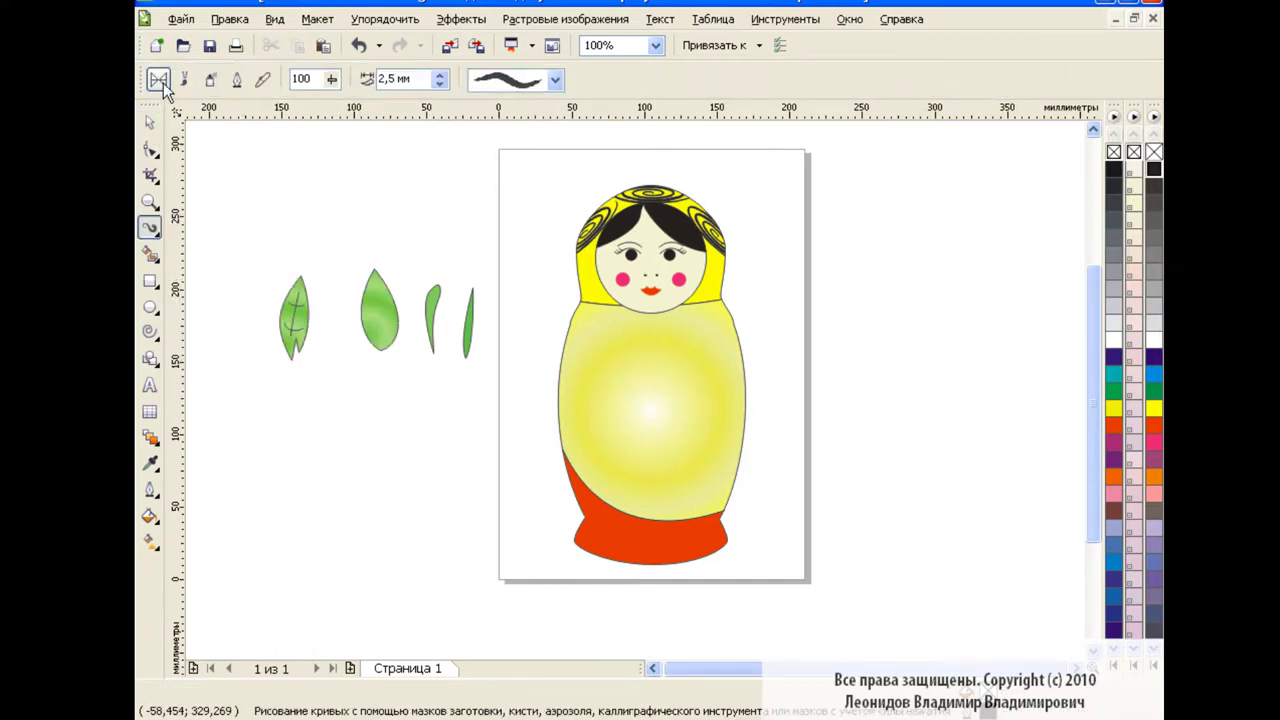
{"action": "left_click", "coordinate": [295, 318]}
{"action": "left_click", "coordinate": [555, 79]}
{"action": "left_click", "coordinate": [532, 176]}
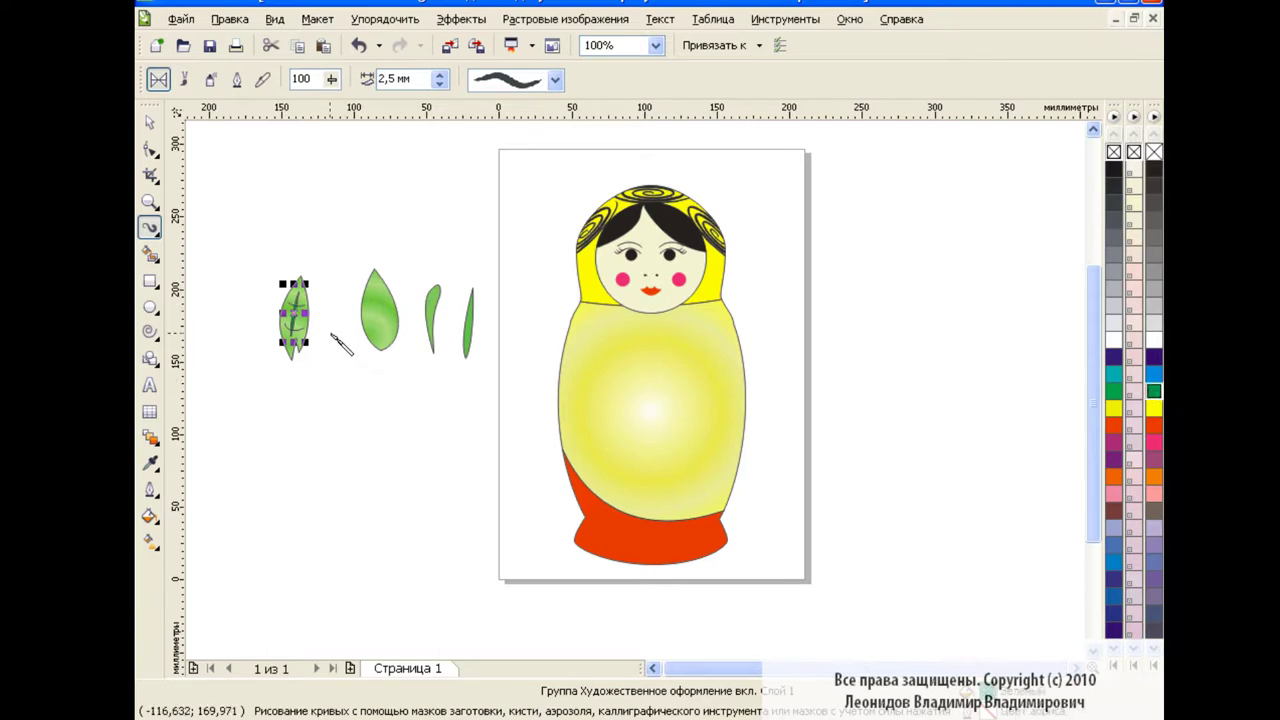
{"action": "left_click", "coordinate": [555, 79]}
{"action": "left_click", "coordinate": [510, 165]}
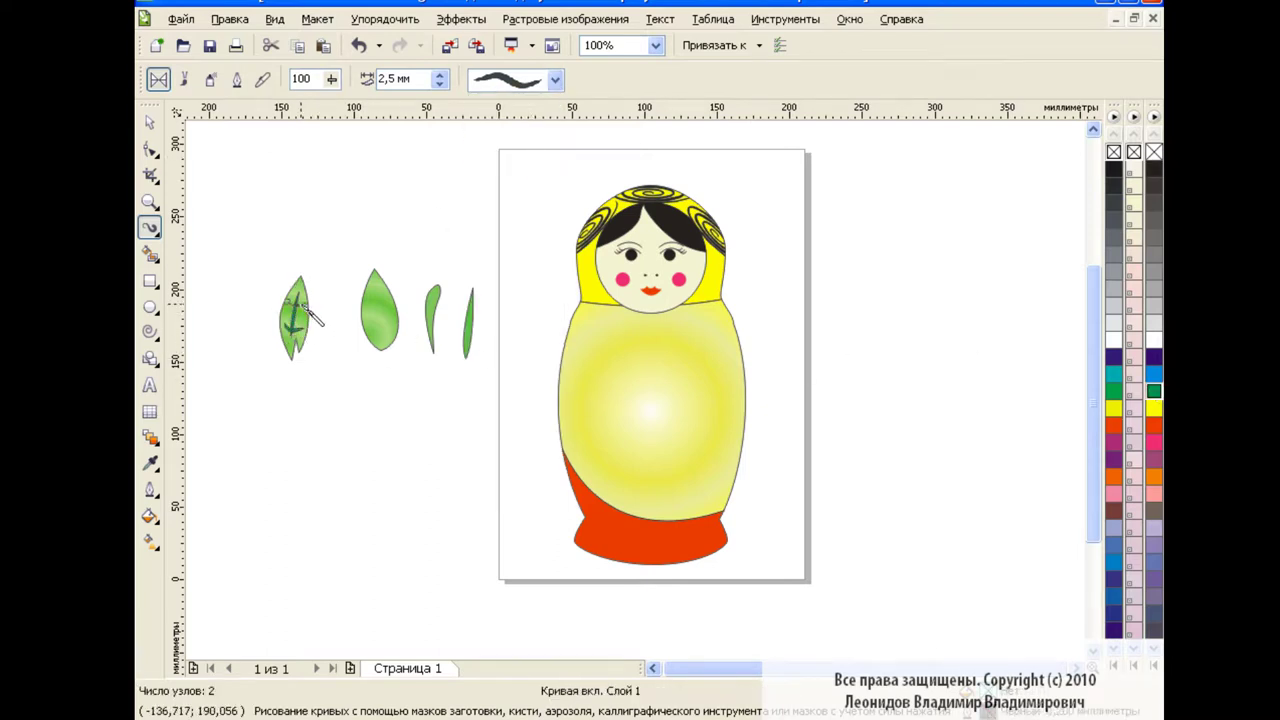
{"action": "left_click", "coordinate": [555, 79]}
{"action": "left_click", "coordinate": [525, 141]}
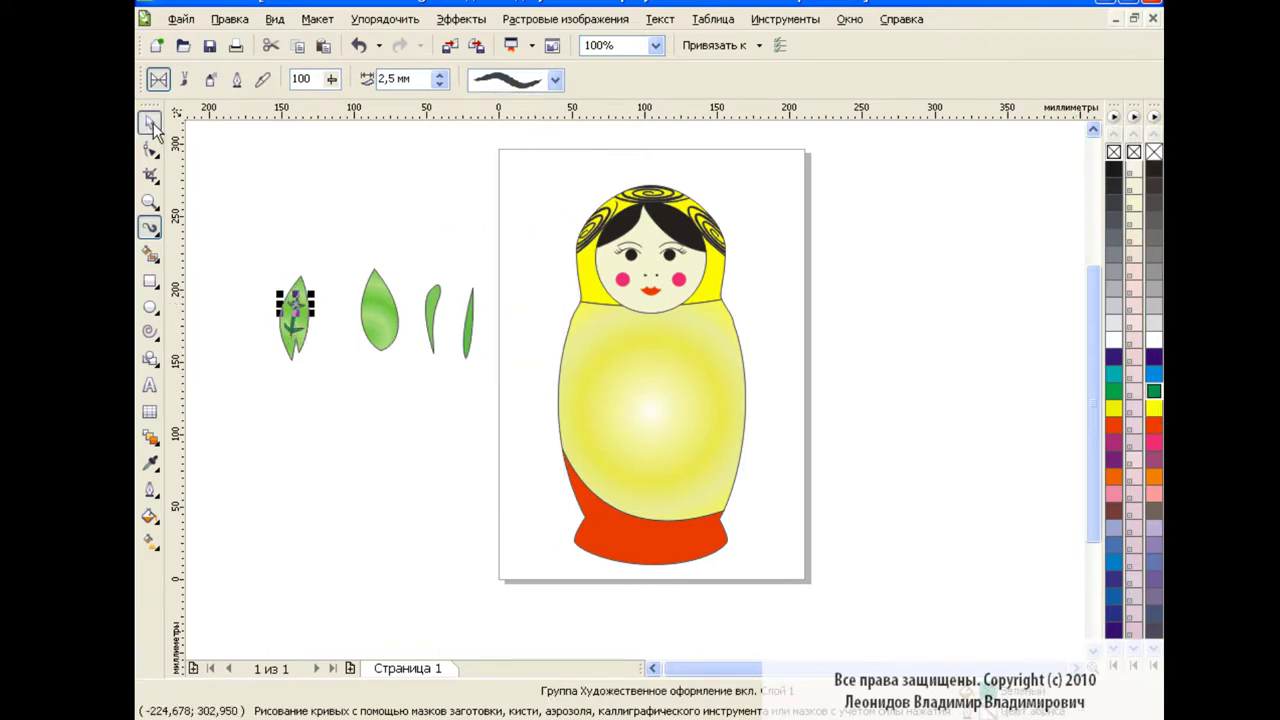
Marquee-select the first leaf together with its veins
{"action": "left_click", "coordinate": [153, 128]}
{"action": "left_click", "coordinate": [288, 330]}
{"action": "left_click_drag", "start_coordinate": [260, 252], "coordinate": [316, 352]}
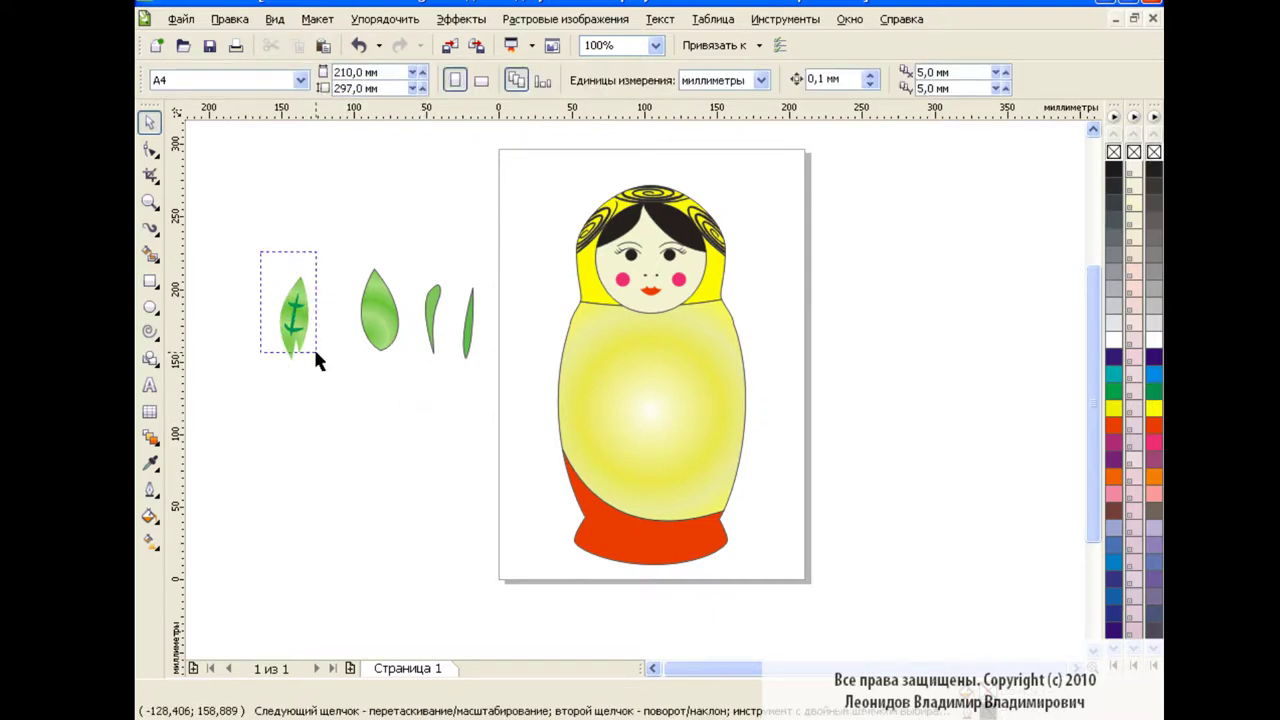
{"action": "left_click", "coordinate": [380, 310]}
Draw freehand vein lines across the second leaf
{"action": "left_click", "coordinate": [150, 228]}
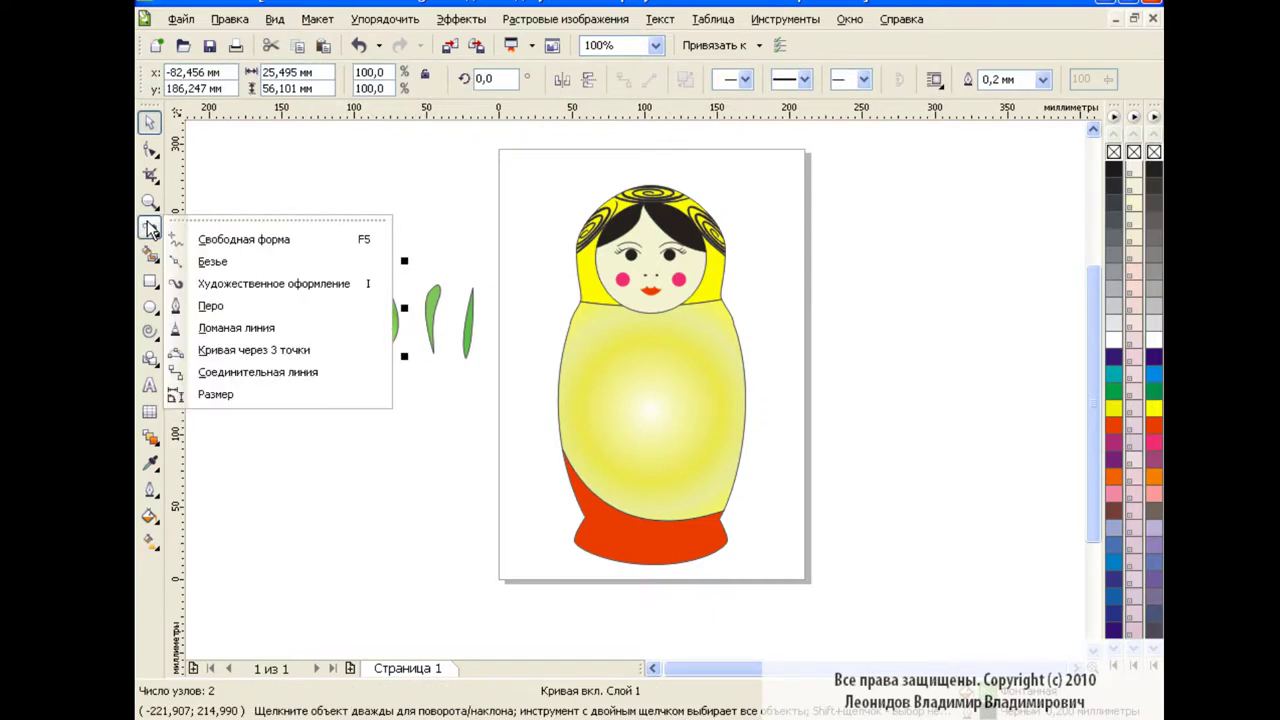
{"action": "left_click", "coordinate": [244, 239]}
{"action": "mouse_move", "coordinate": [358, 302]}
{"action": "left_mouse_down"}
{"action": "mouse_move", "coordinate": [394, 299]}
{"action": "mouse_move", "coordinate": [400, 312]}
{"action": "left_mouse_up"}
{"action": "left_click", "coordinate": [375, 285]}
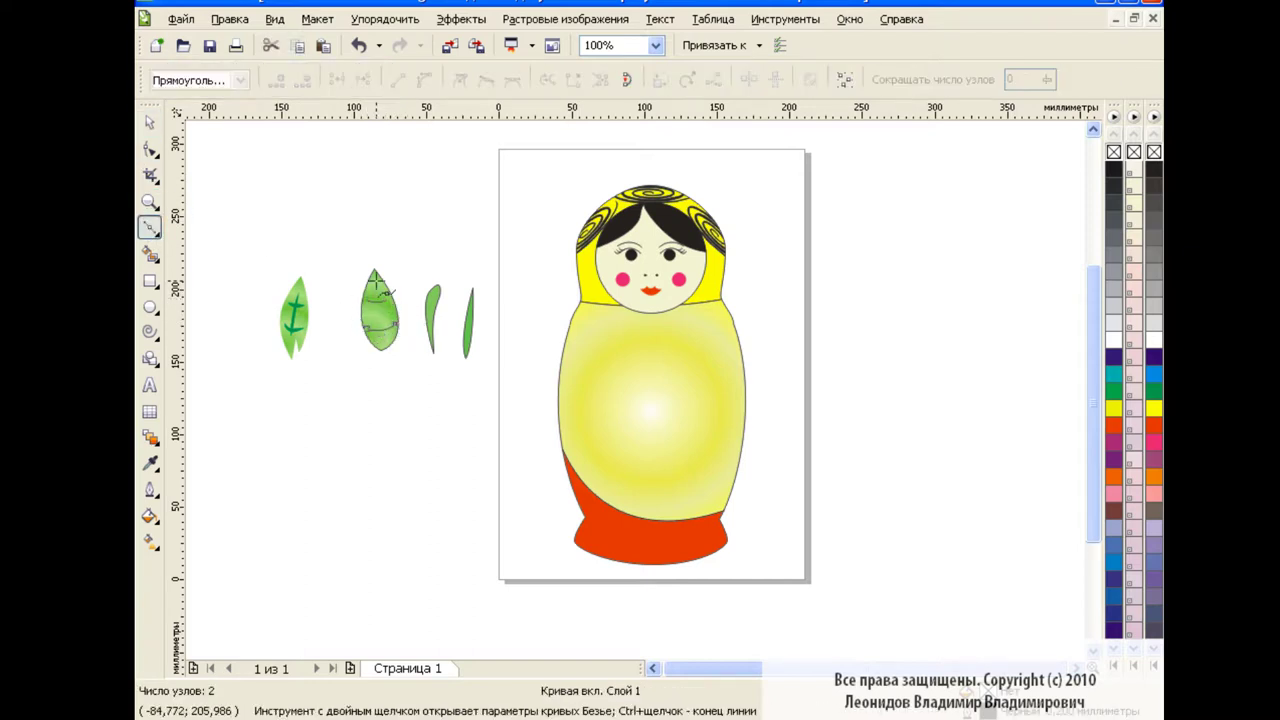
{"action": "left_click", "coordinate": [391, 358]}
{"action": "key", "text": "space"}
Paint an Artistic Media brush-stroke vein on the second leaf and choose its stroke shape
{"action": "left_click", "coordinate": [150, 228]}
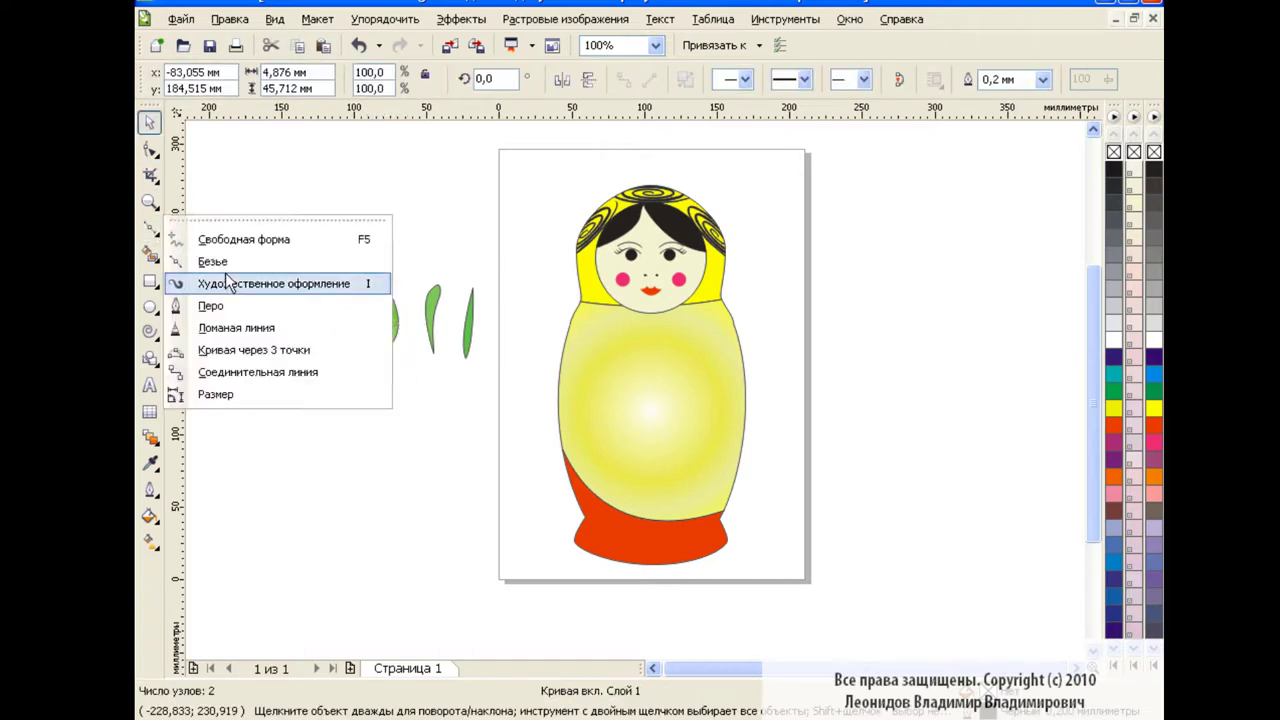
{"action": "left_click", "coordinate": [228, 284]}
{"action": "left_click_drag", "start_coordinate": [360, 300], "coordinate": [393, 310]}
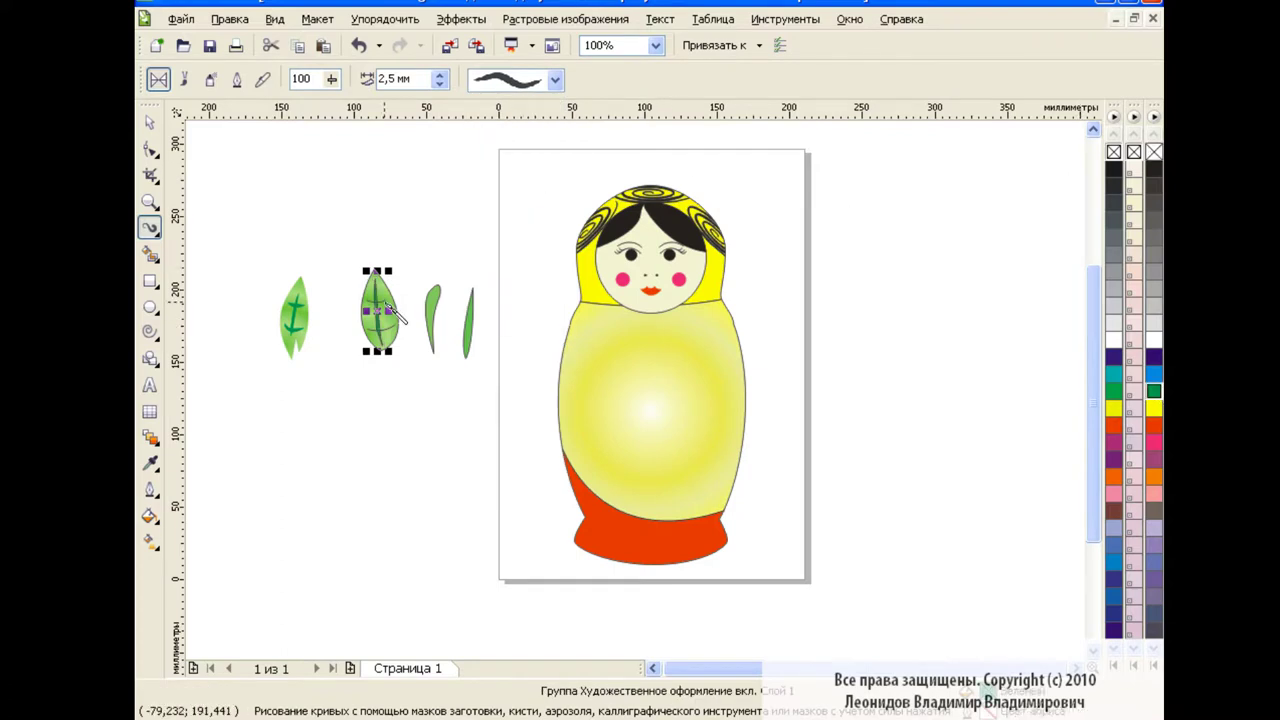
{"action": "left_click", "coordinate": [555, 79]}
{"action": "left_click", "coordinate": [510, 100]}
{"action": "left_click", "coordinate": [555, 79]}
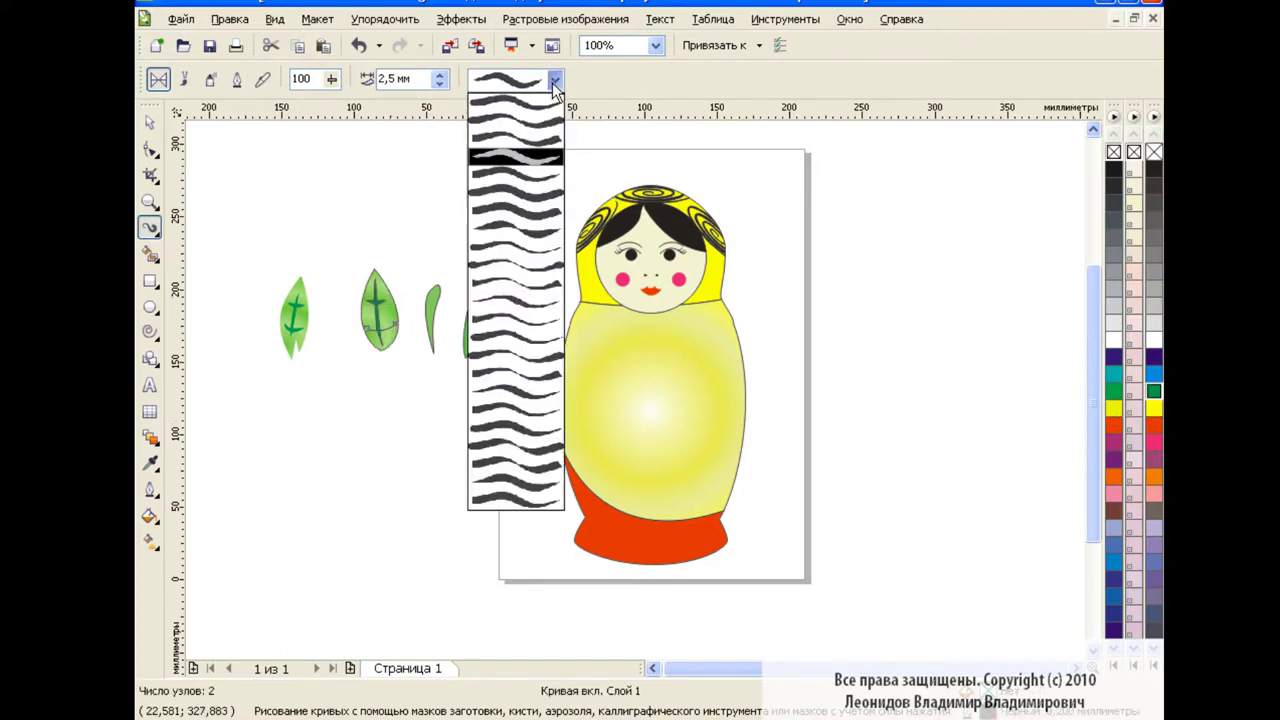
{"action": "left_click", "coordinate": [515, 100]}
Group the second leaf with its veins into one object
{"action": "left_click", "coordinate": [150, 122]}
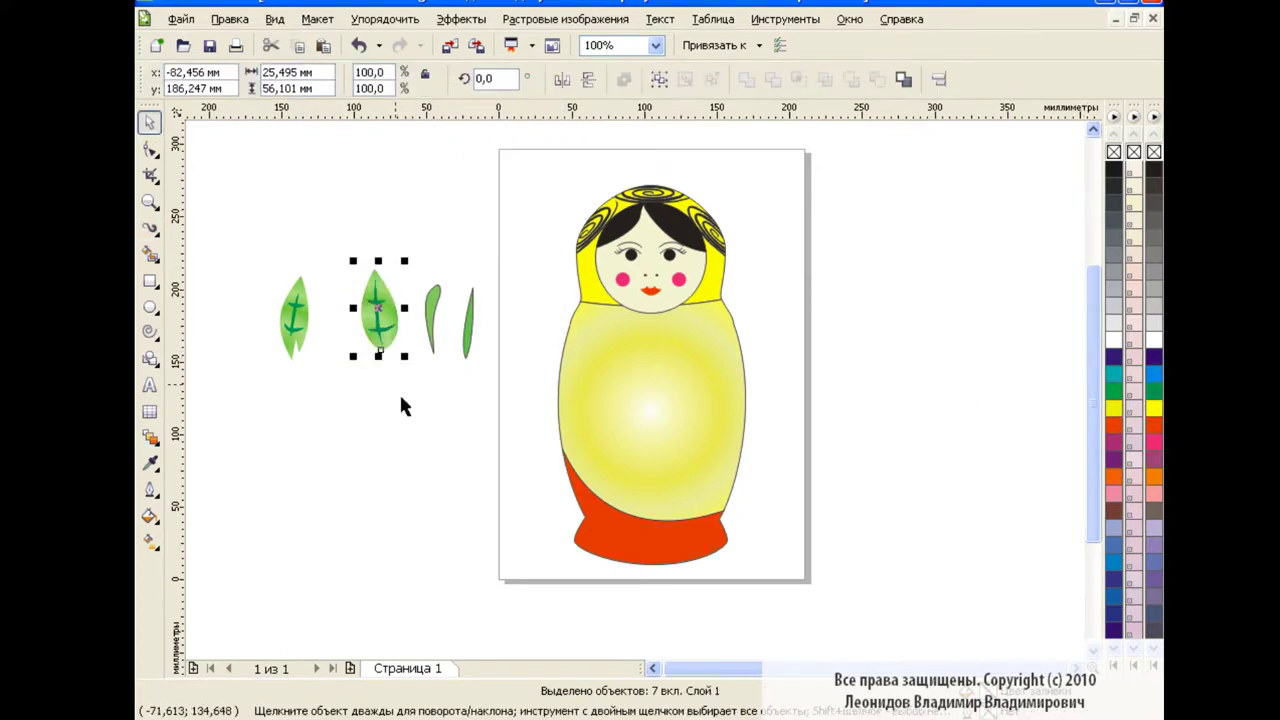
{"action": "left_click", "coordinate": [660, 79]}
{"action": "left_click_drag", "start_coordinate": [412, 268], "coordinate": [485, 362]}
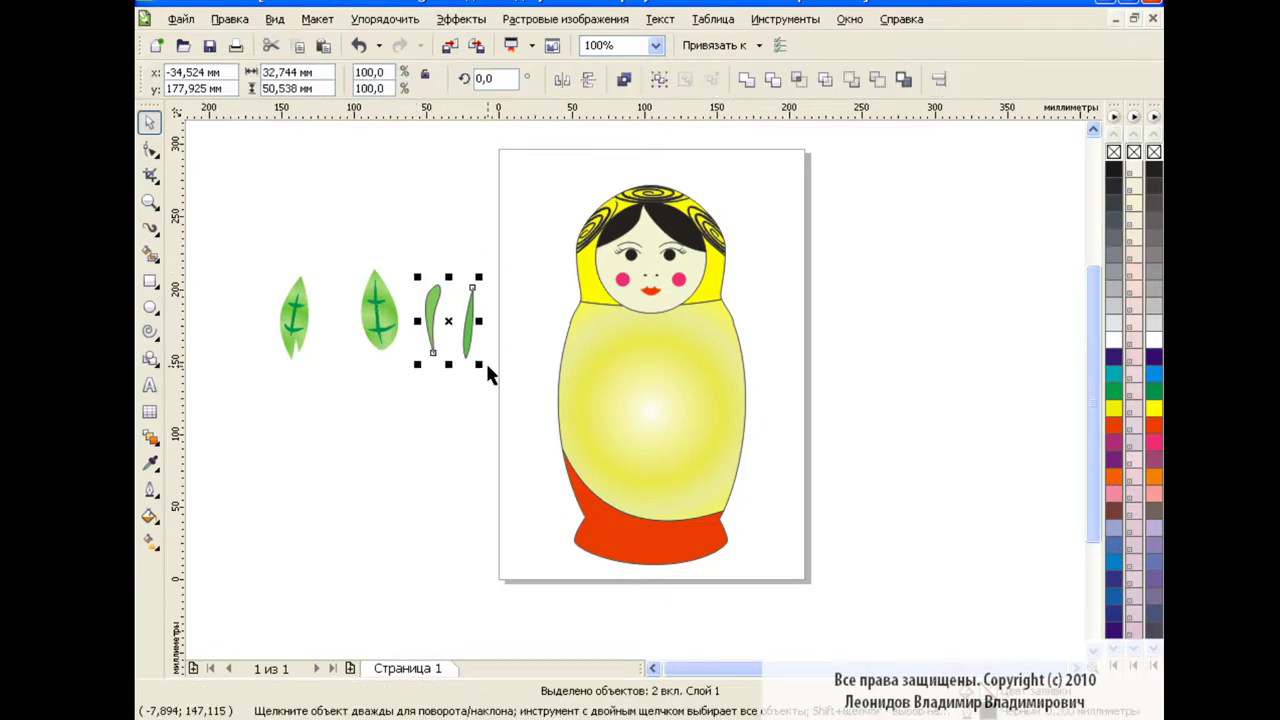
{"action": "left_click", "coordinate": [432, 398]}
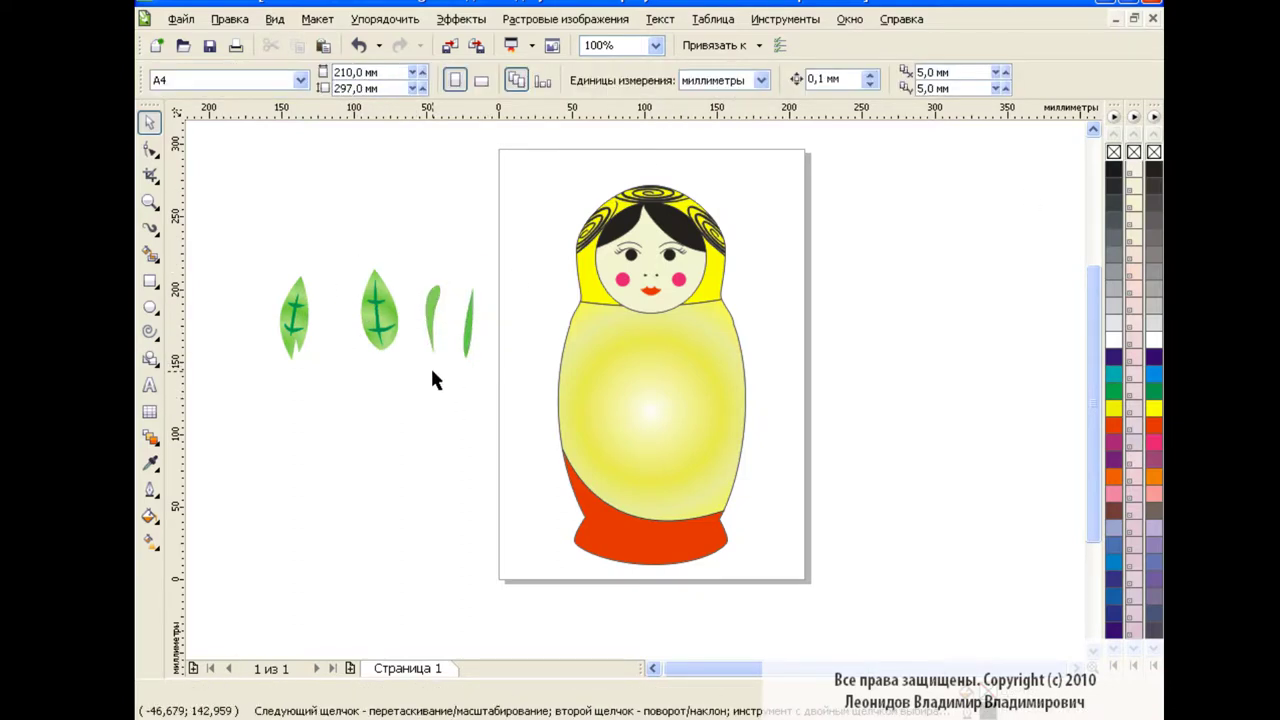
{"action": "left_click", "coordinate": [380, 315]}
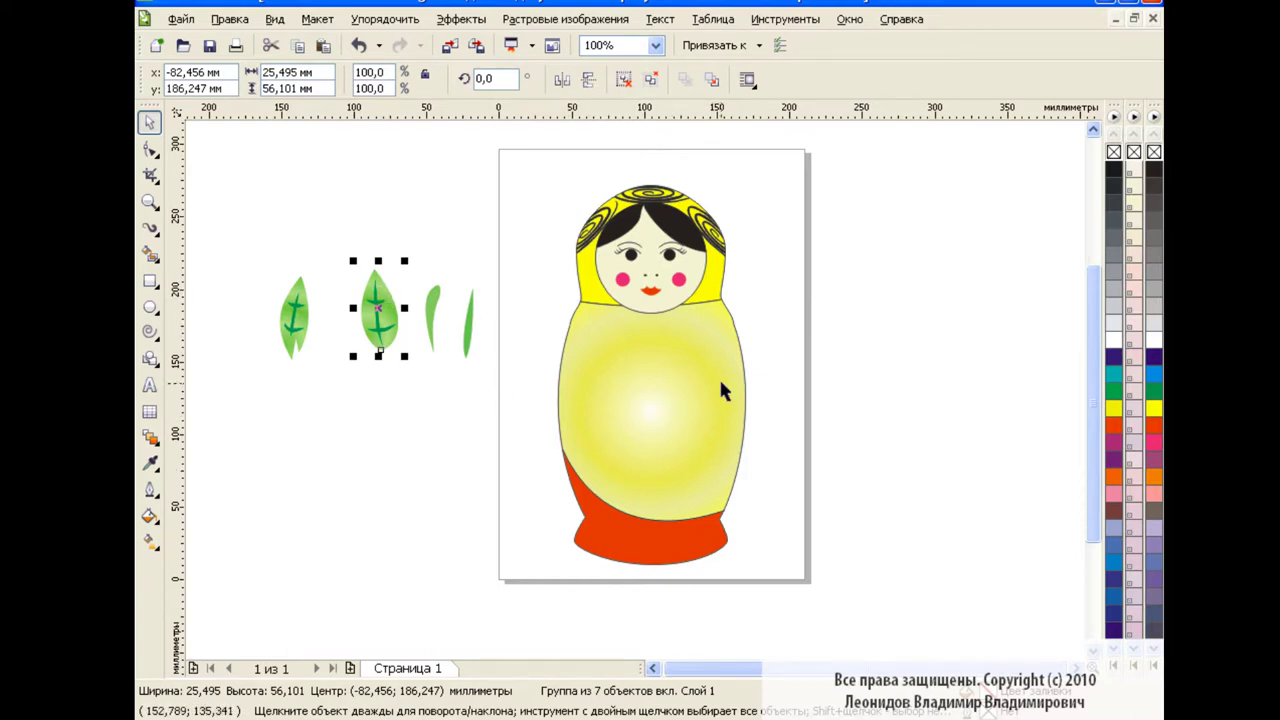
Shrink the veined leaf group to 59.3% and move it right of the doll's page
{"action": "mouse_move", "coordinate": [378, 308]}
{"action": "left_mouse_down"}
{"action": "mouse_move", "coordinate": [937, 263]}
{"action": "mouse_move", "coordinate": [656, 340]}
{"action": "left_mouse_up"}
{"action": "left_click_drag", "start_coordinate": [645, 318], "coordinate": [652, 345]}
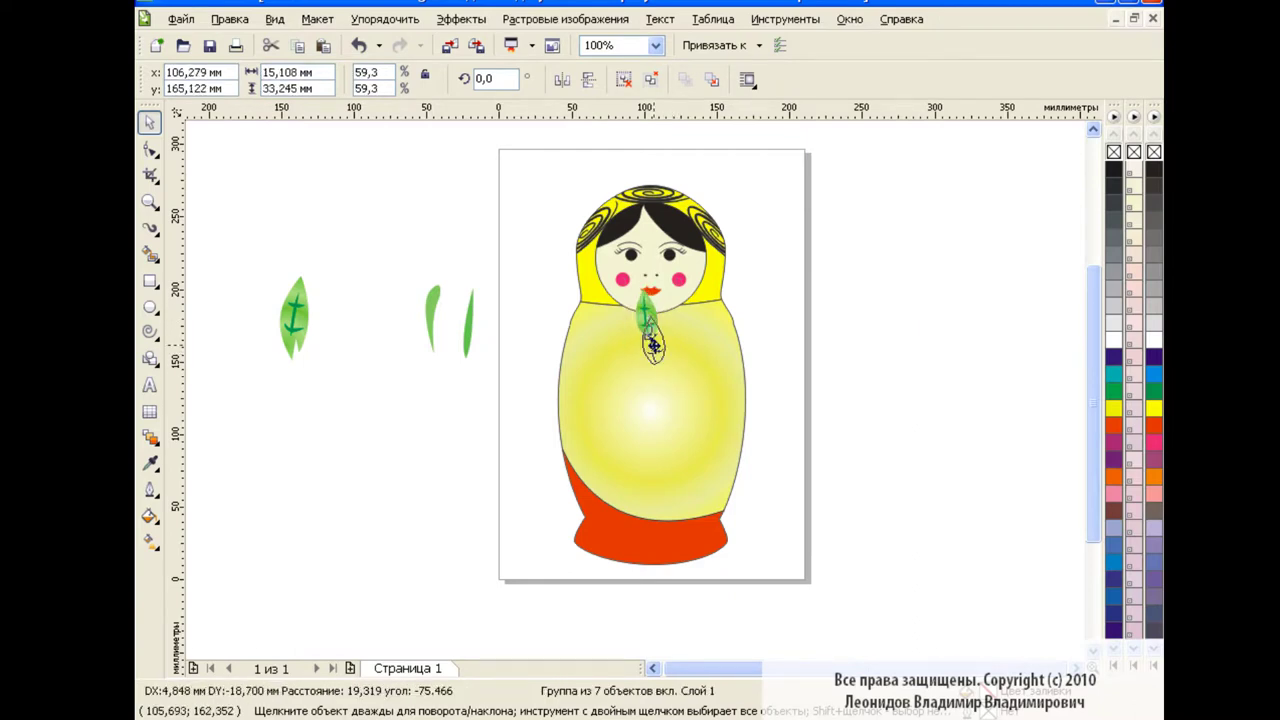
{"action": "left_click", "coordinate": [293, 315]}
{"action": "left_click_drag", "start_coordinate": [320, 272], "coordinate": [309, 291]}
{"action": "left_click_drag", "start_coordinate": [478, 282], "coordinate": [452, 320]}
{"action": "key", "text": "Escape"}
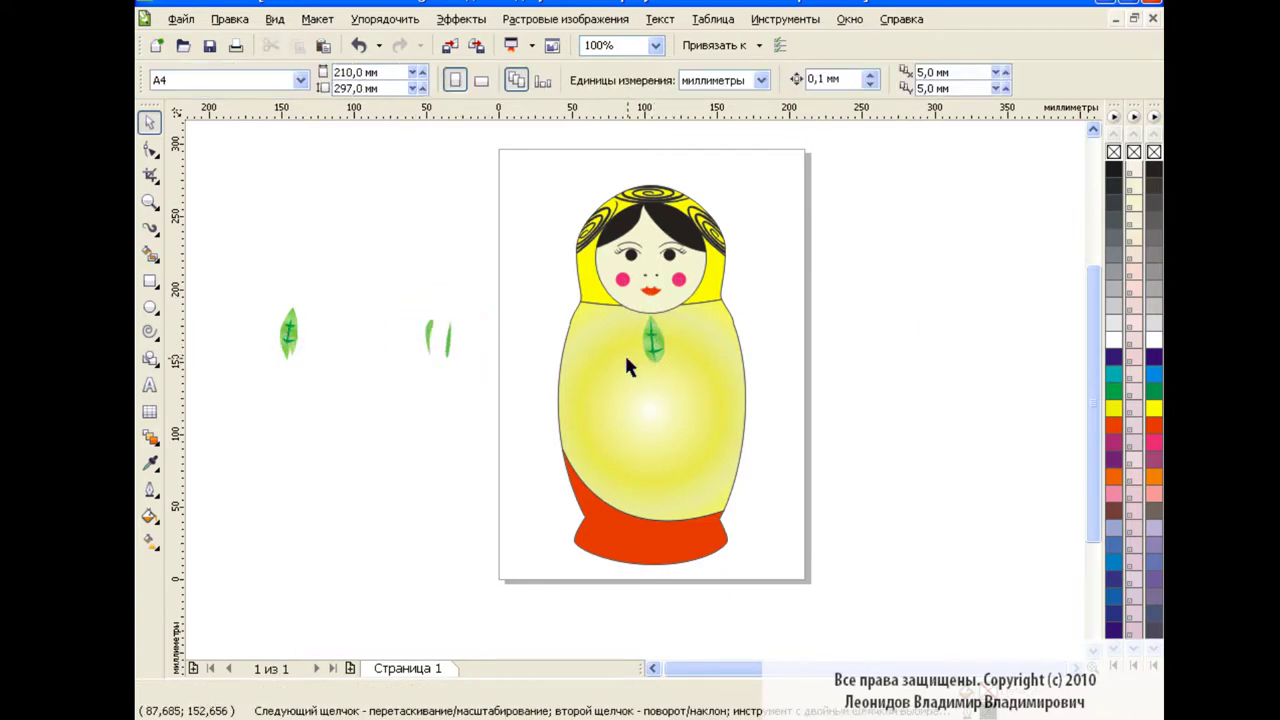
{"action": "left_click", "coordinate": [658, 352]}
{"action": "mouse_move", "coordinate": [654, 342]}
{"action": "left_mouse_down"}
{"action": "mouse_move", "coordinate": [914, 288]}
{"action": "mouse_move", "coordinate": [886, 346]}
{"action": "mouse_move", "coordinate": [849, 343]}
{"action": "left_mouse_up"}
Paste leaf copies, rotating one to 308 degrees, to start the ring
{"action": "key", "text": "ctrl+c"}
{"action": "key", "text": "ctrl+v"}
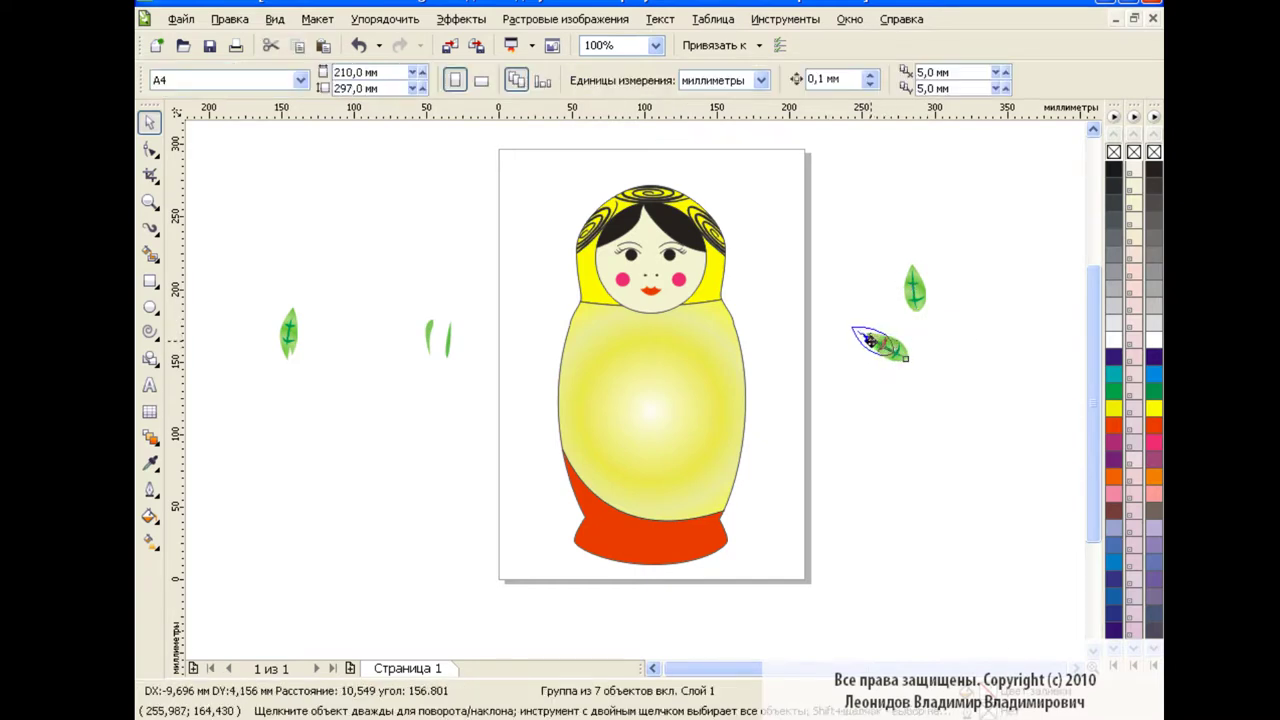
{"action": "left_click", "coordinate": [588, 82]}
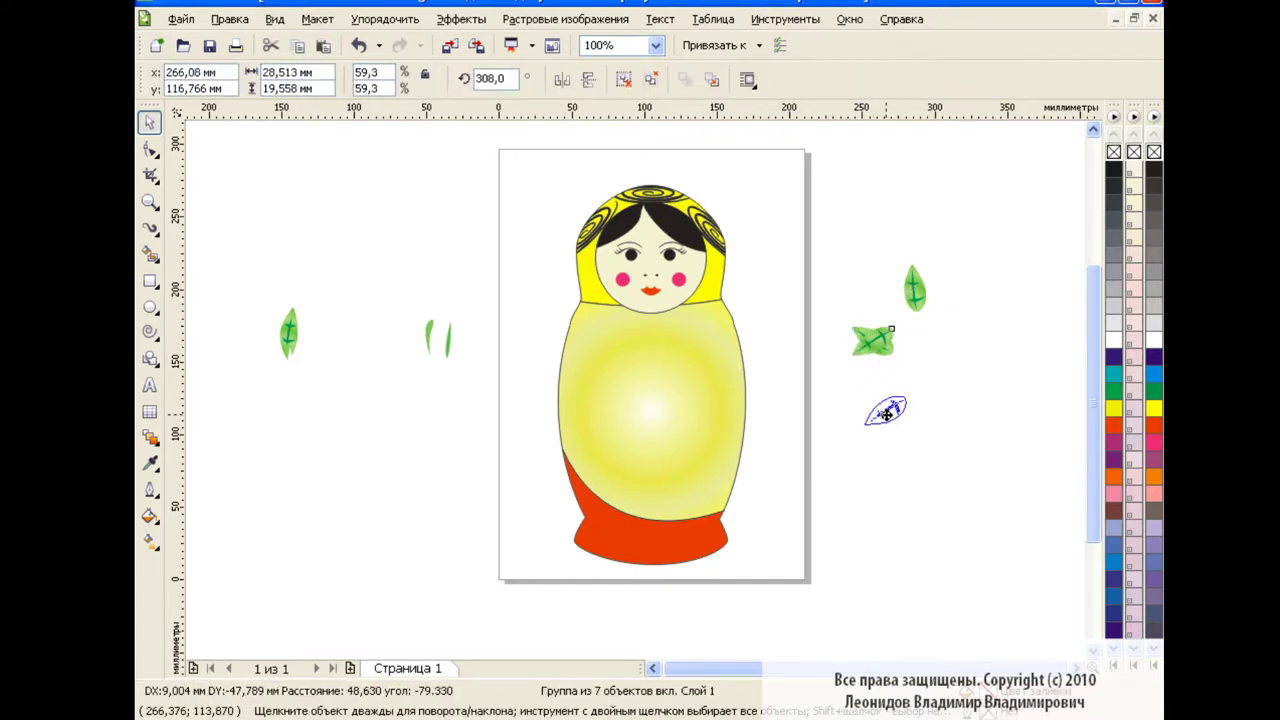
{"action": "mouse_move", "coordinate": [872, 345]}
{"action": "left_mouse_down"}
{"action": "mouse_move", "coordinate": [878, 424]}
{"action": "mouse_move", "coordinate": [912, 440]}
{"action": "left_mouse_up"}
{"action": "key", "text": "ctrl+v"}
{"action": "left_click", "coordinate": [990, 425]}
{"action": "left_click", "coordinate": [333, 47]}
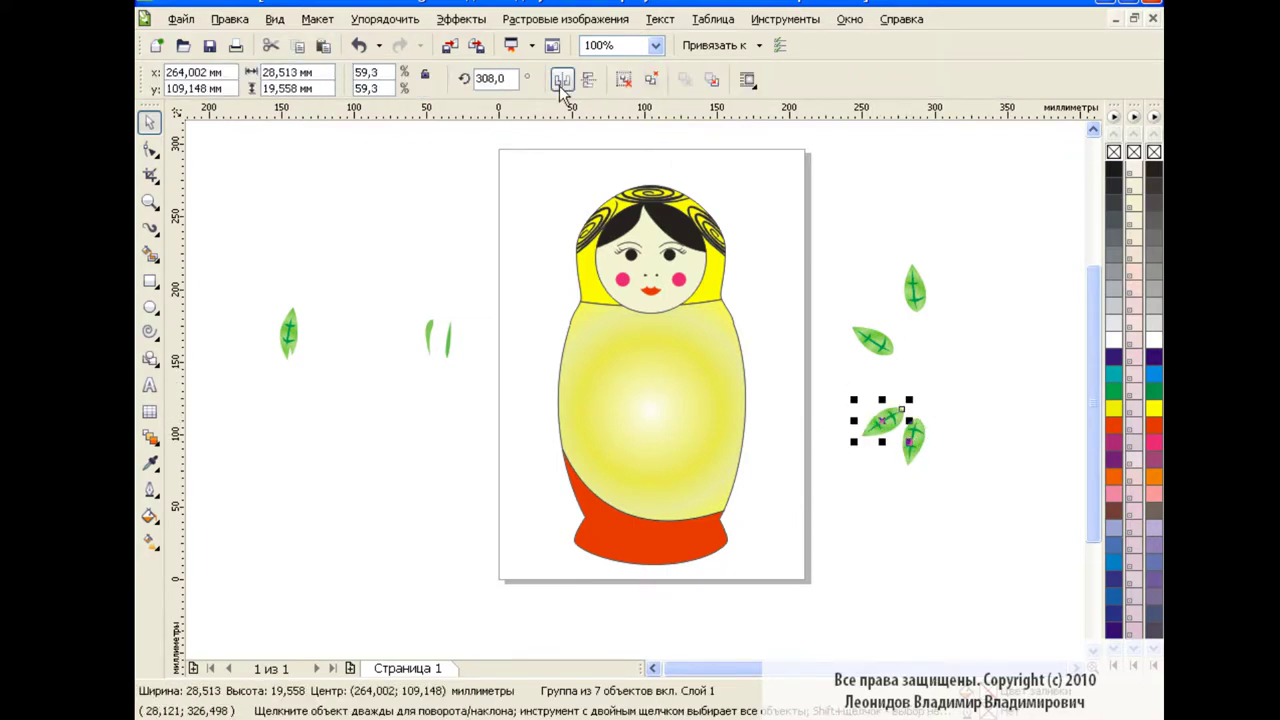
{"action": "mouse_move", "coordinate": [983, 422]}
{"action": "left_mouse_down"}
{"action": "mouse_move", "coordinate": [975, 336]}
{"action": "mouse_move", "coordinate": [1000, 309]}
{"action": "left_mouse_up"}
Add and rotate more leaf copies, nudging them into a circular wreath
{"action": "key", "text": "ctrl+v"}
{"action": "left_click", "coordinate": [1050, 345]}
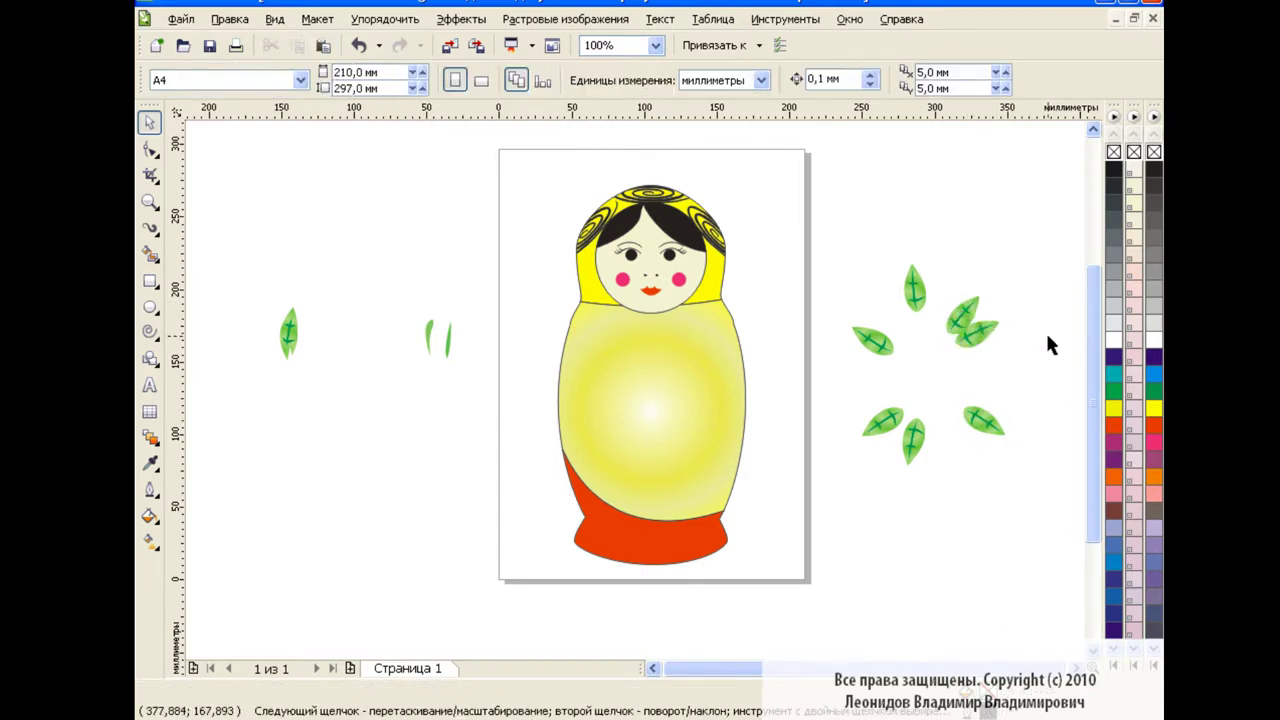
{"action": "mouse_move", "coordinate": [292, 340]}
{"action": "left_mouse_down"}
{"action": "mouse_move", "coordinate": [941, 302]}
{"action": "mouse_move", "coordinate": [950, 291]}
{"action": "mouse_move", "coordinate": [892, 310]}
{"action": "mouse_move", "coordinate": [980, 372]}
{"action": "mouse_move", "coordinate": [1020, 368]}
{"action": "mouse_move", "coordinate": [1028, 380]}
{"action": "left_mouse_up"}
{"action": "left_click", "coordinate": [997, 390]}
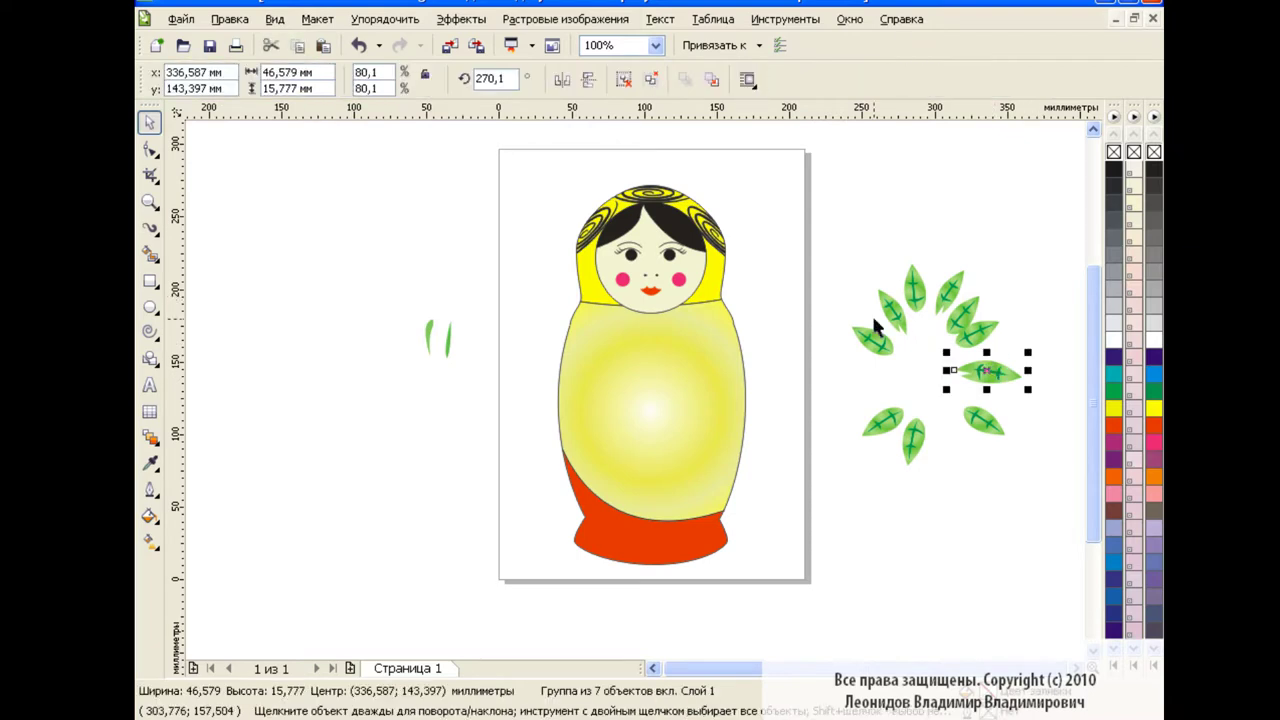
{"action": "left_click_drag", "start_coordinate": [1029, 400], "coordinate": [1031, 332]}
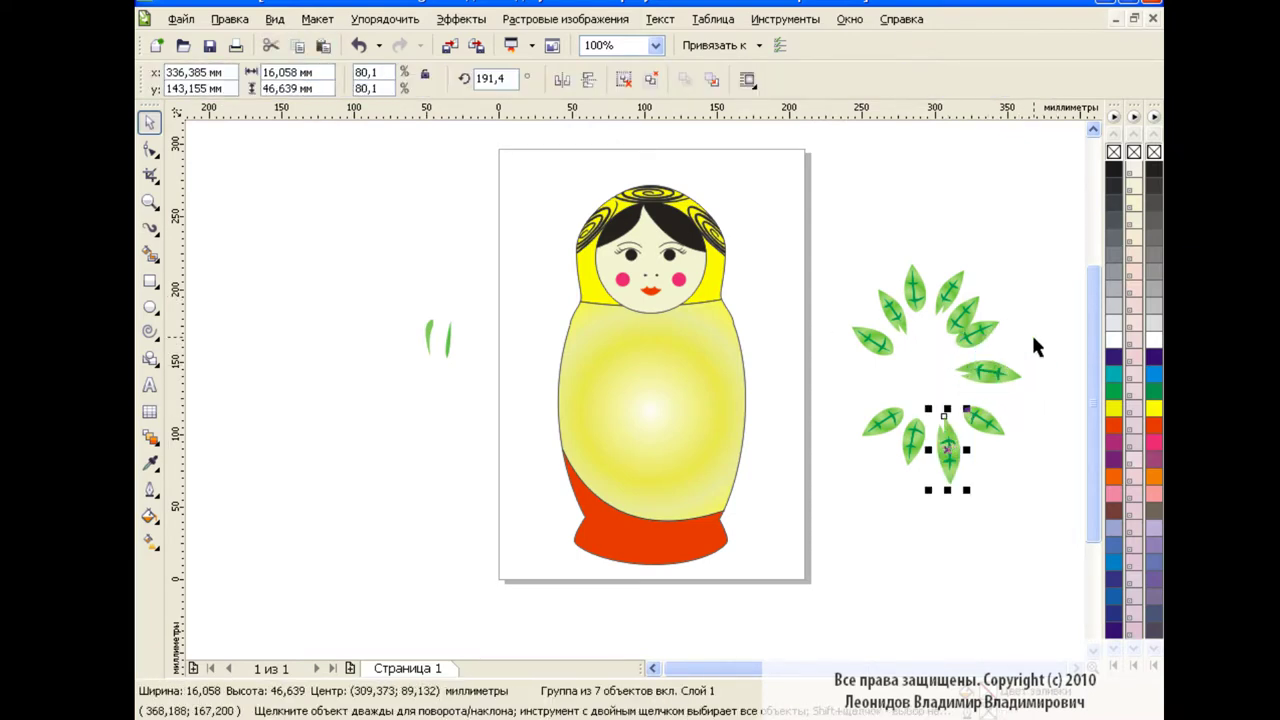
{"action": "left_click", "coordinate": [1030, 327]}
{"action": "left_click_drag", "start_coordinate": [884, 352], "coordinate": [892, 364]}
Add a mirrored leaf copy to the ring's left and place thin leaf strokes at top and bottom
{"action": "left_click", "coordinate": [1042, 323]}
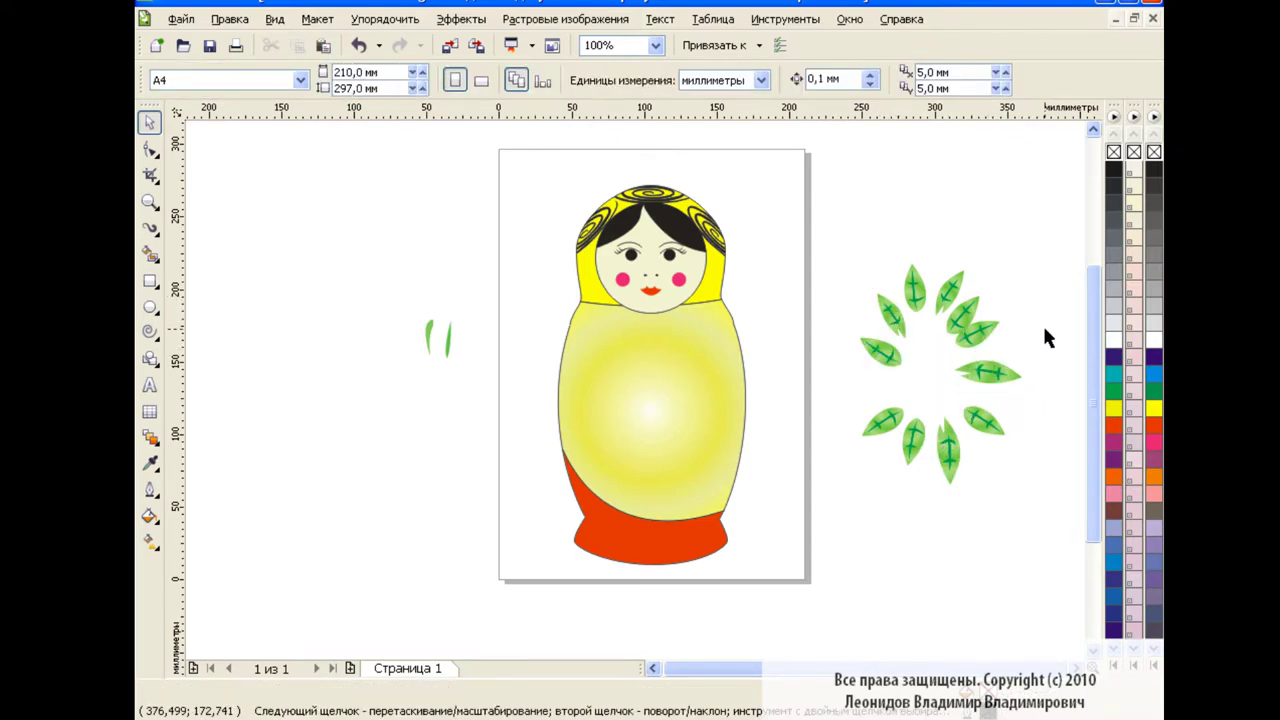
{"action": "left_click", "coordinate": [987, 372]}
{"action": "left_click_drag", "start_coordinate": [946, 370], "coordinate": [864, 376]}
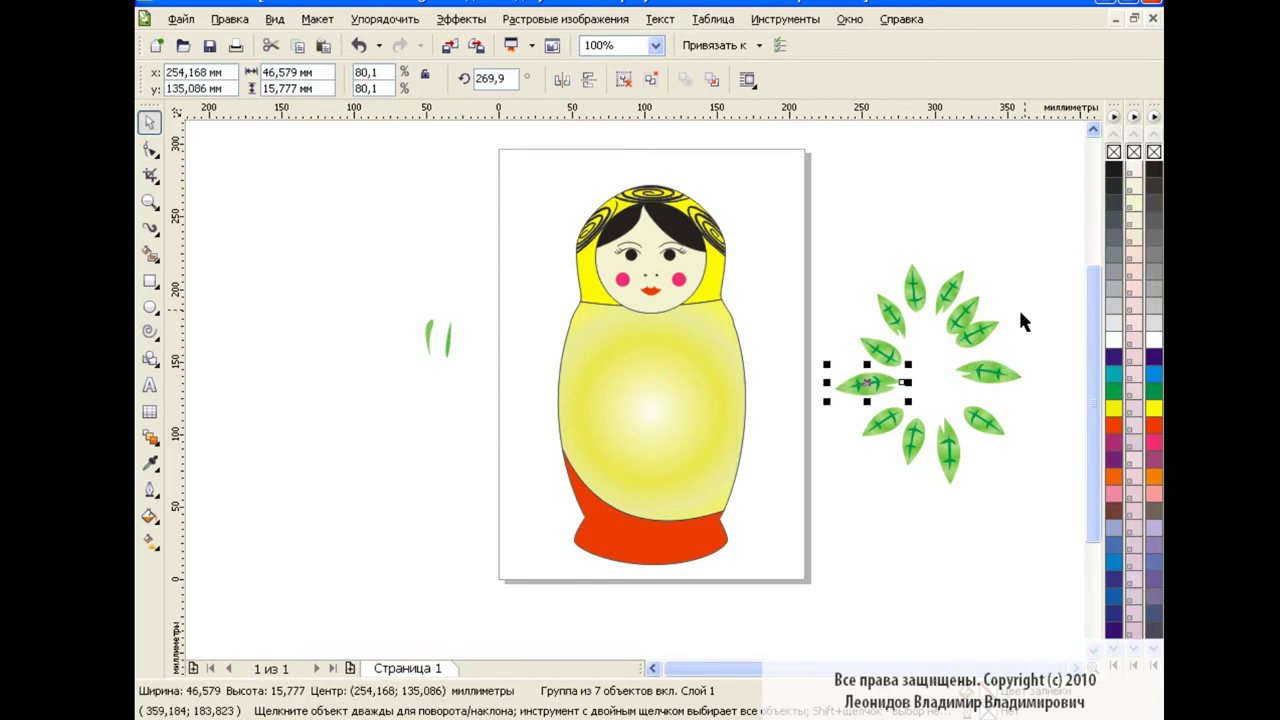
{"action": "left_click", "coordinate": [1018, 307]}
{"action": "left_click", "coordinate": [448, 342]}
{"action": "mouse_move", "coordinate": [448, 342]}
{"action": "left_mouse_down"}
{"action": "mouse_move", "coordinate": [914, 282]}
{"action": "mouse_move", "coordinate": [929, 303]}
{"action": "mouse_move", "coordinate": [929, 440]}
{"action": "left_mouse_up"}
{"action": "left_click", "coordinate": [587, 87]}
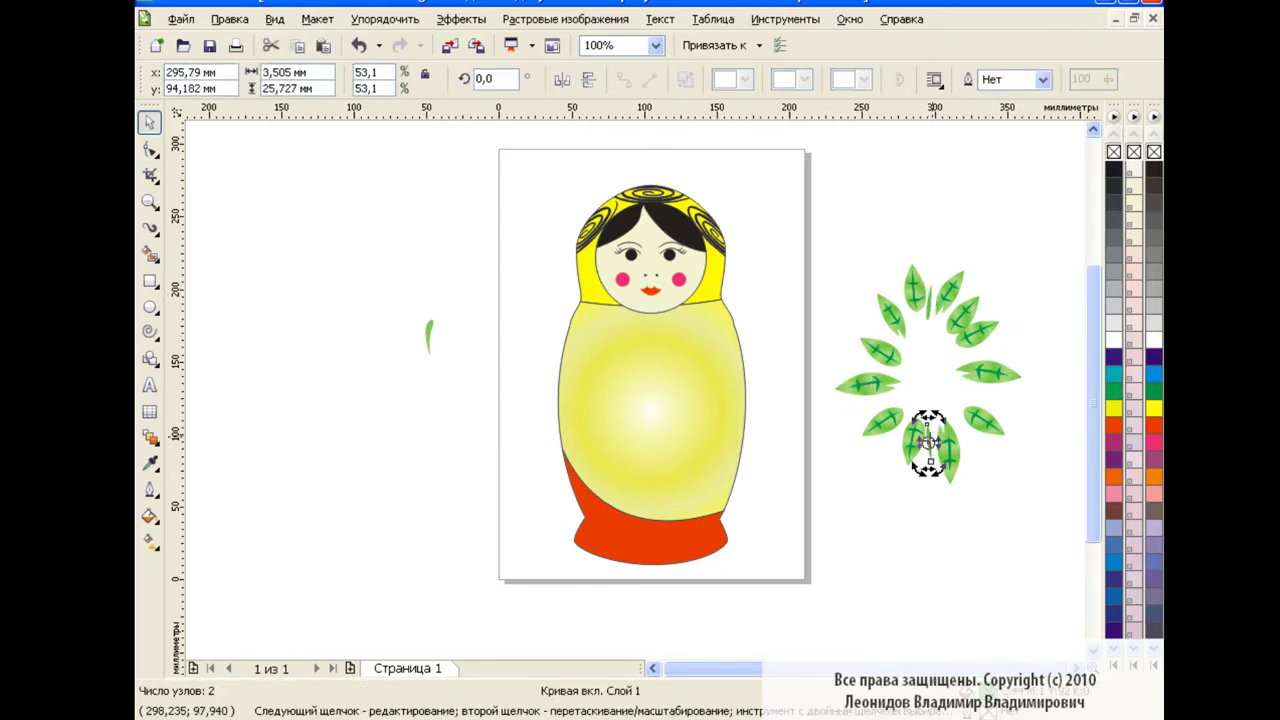
Move and rotate further thin leaf strokes into the ring's remaining top gaps
{"action": "left_click", "coordinate": [1030, 345]}
{"action": "left_click", "coordinate": [929, 441]}
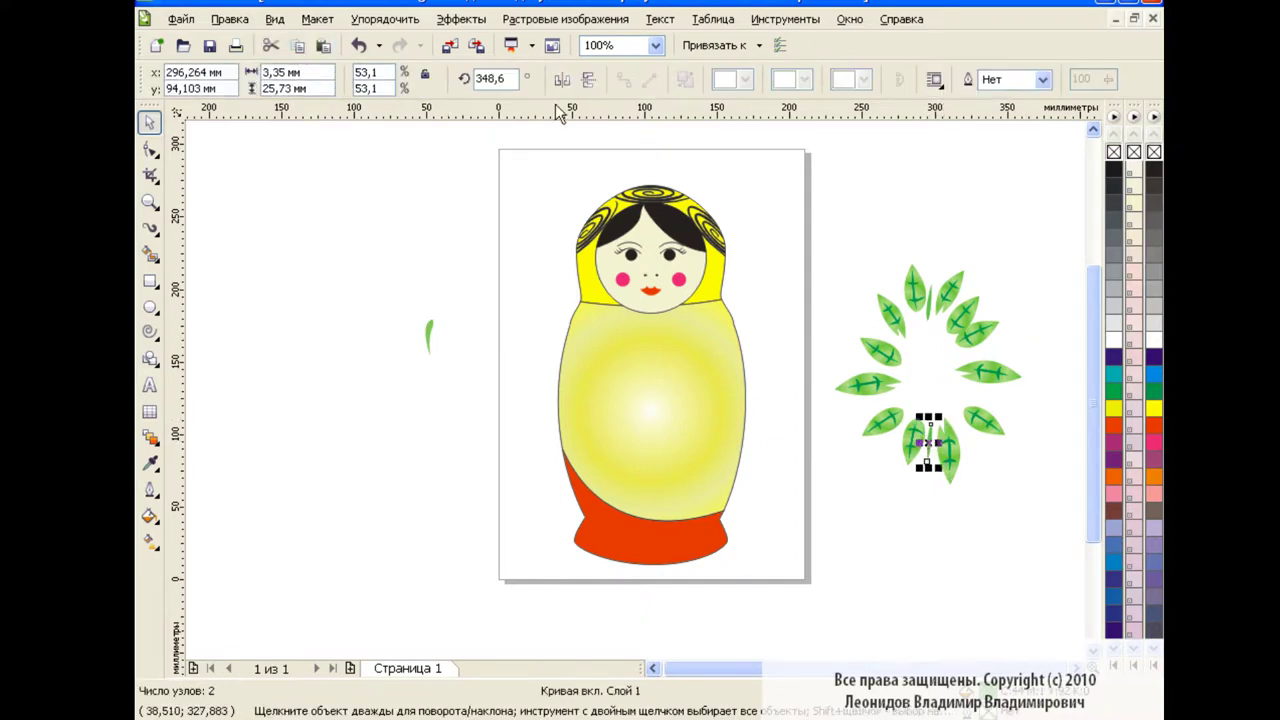
{"action": "key", "text": "F10"}
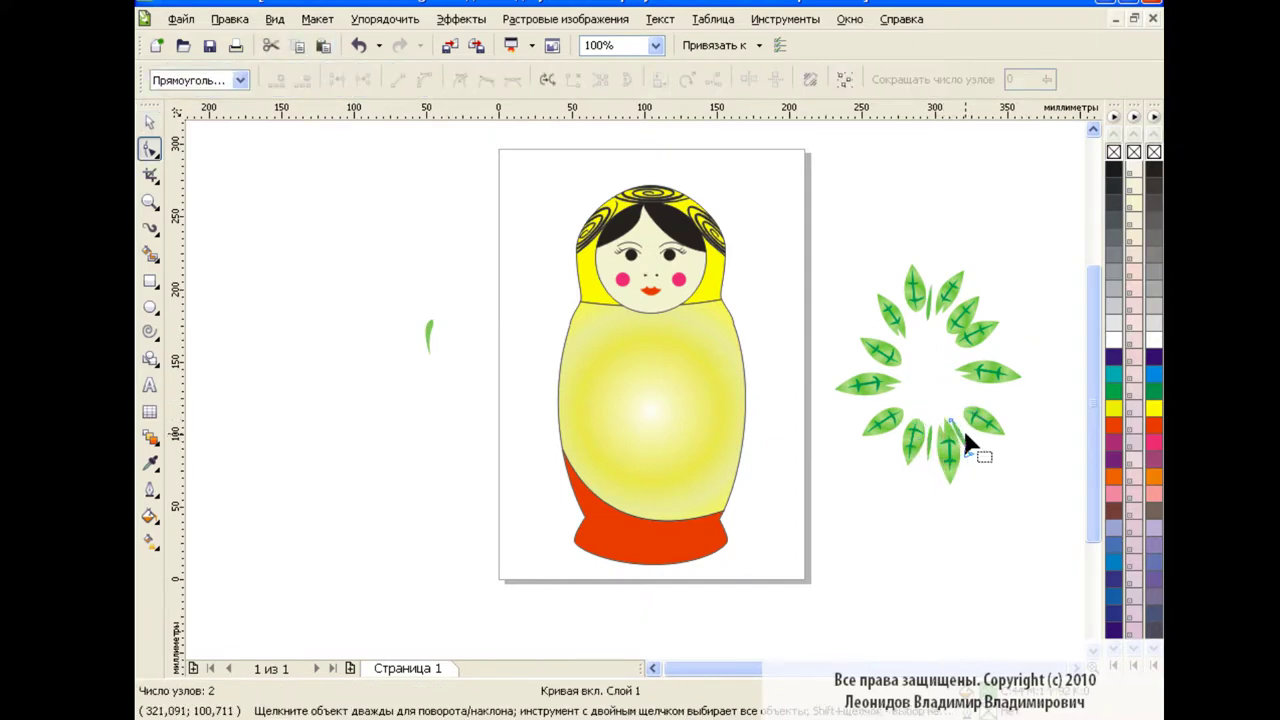
{"action": "key", "text": "space"}
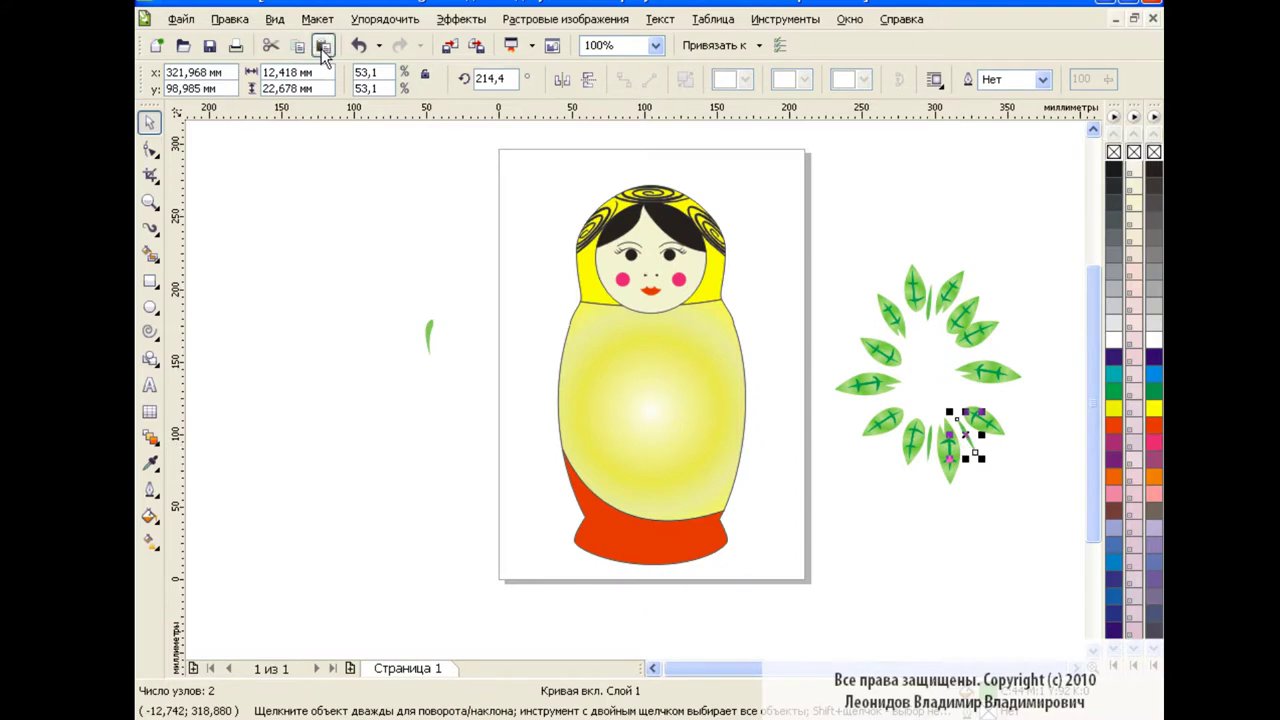
{"action": "key", "text": "space"}
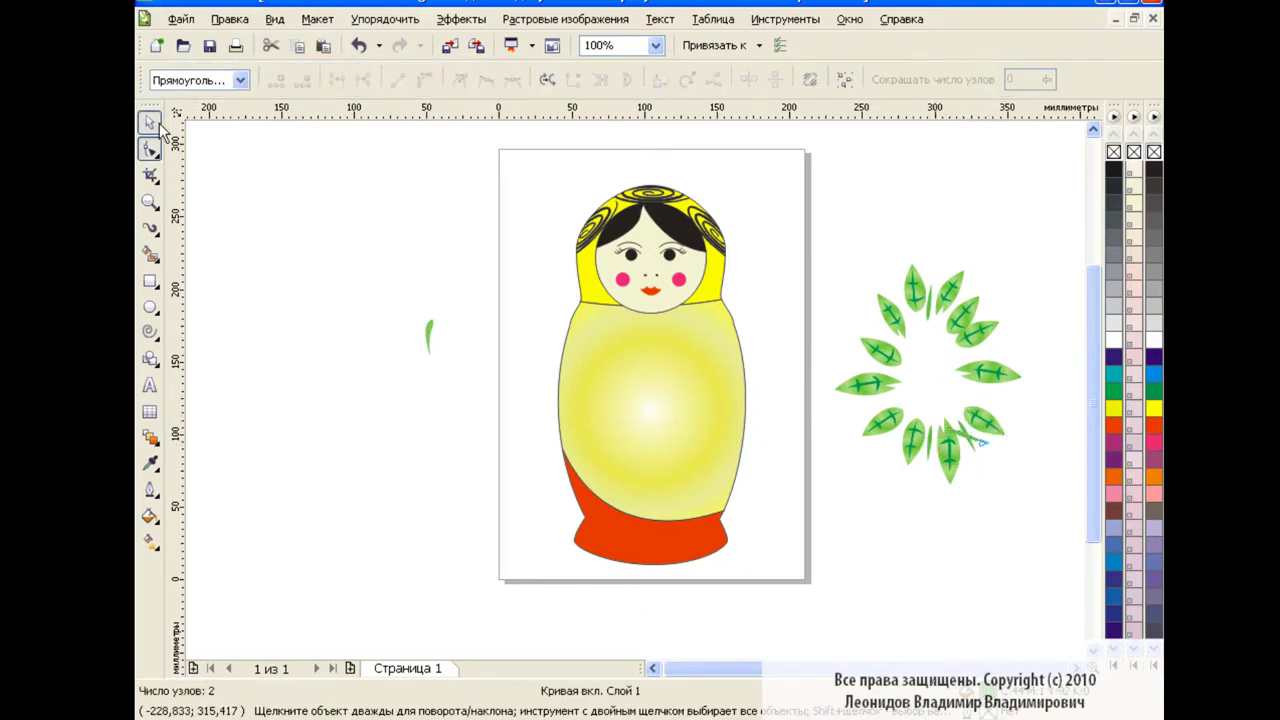
{"action": "left_click", "coordinate": [152, 123]}
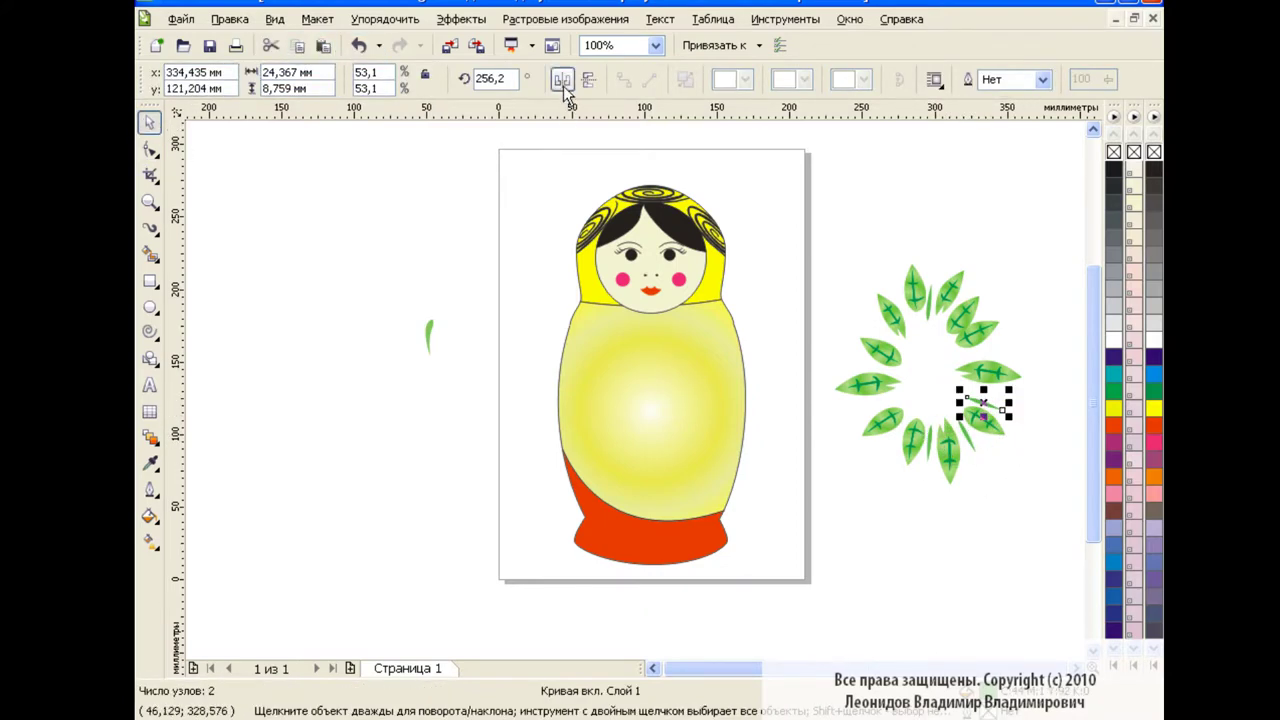
{"action": "key", "text": "Tab"}
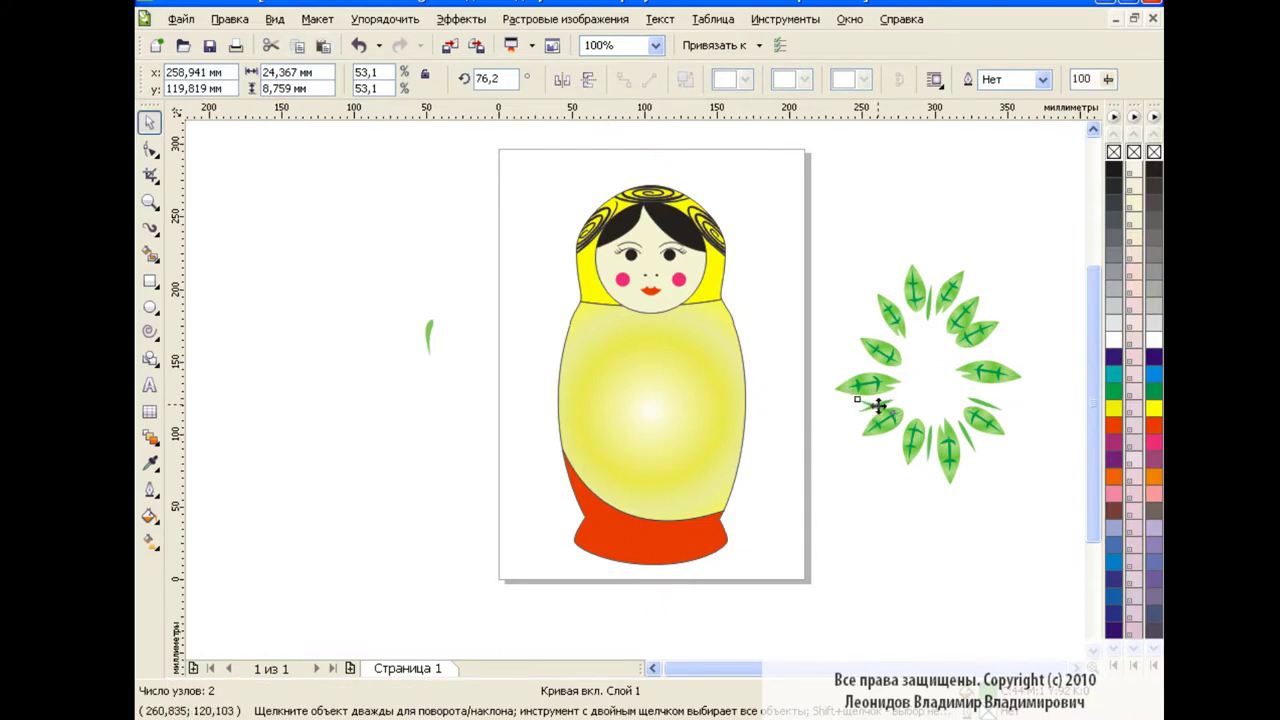
{"action": "left_click", "coordinate": [428, 330]}
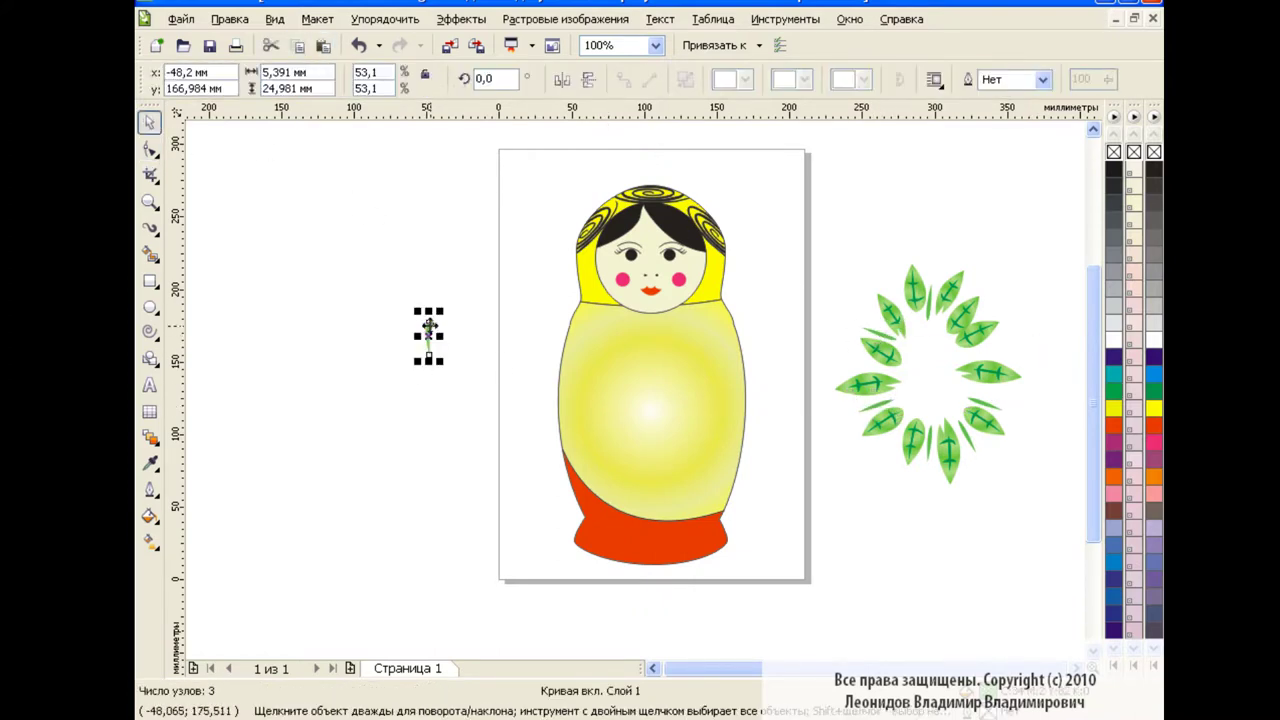
{"action": "mouse_move", "coordinate": [428, 330]}
{"action": "left_mouse_down"}
{"action": "mouse_move", "coordinate": [910, 305]}
{"action": "mouse_move", "coordinate": [885, 267]}
{"action": "left_mouse_up"}
{"action": "left_click", "coordinate": [910, 308]}
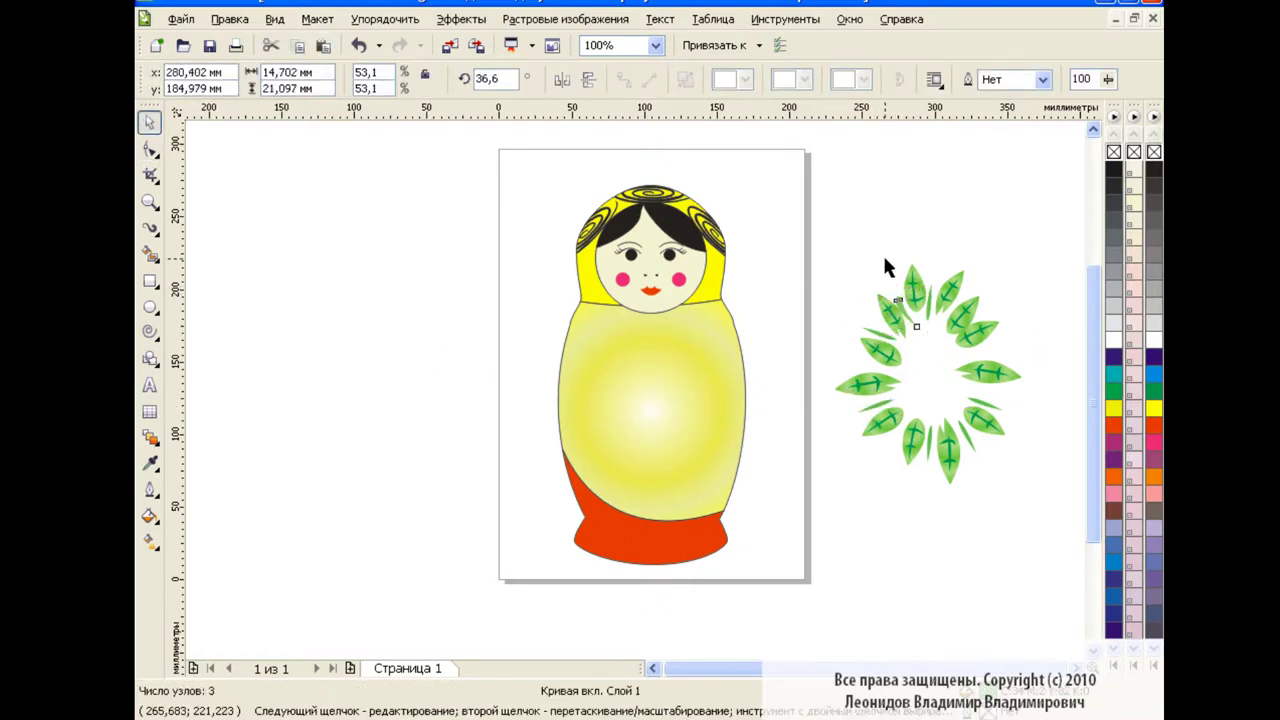
{"action": "mouse_move", "coordinate": [922, 315]}
{"action": "left_mouse_down"}
{"action": "mouse_move", "coordinate": [958, 294]}
{"action": "mouse_move", "coordinate": [975, 438]}
{"action": "mouse_move", "coordinate": [902, 429]}
{"action": "left_mouse_up"}
Group the wreath leaves, move them onto the yellow body, scale to 87.1% and centre it
{"action": "left_click", "coordinate": [833, 303]}
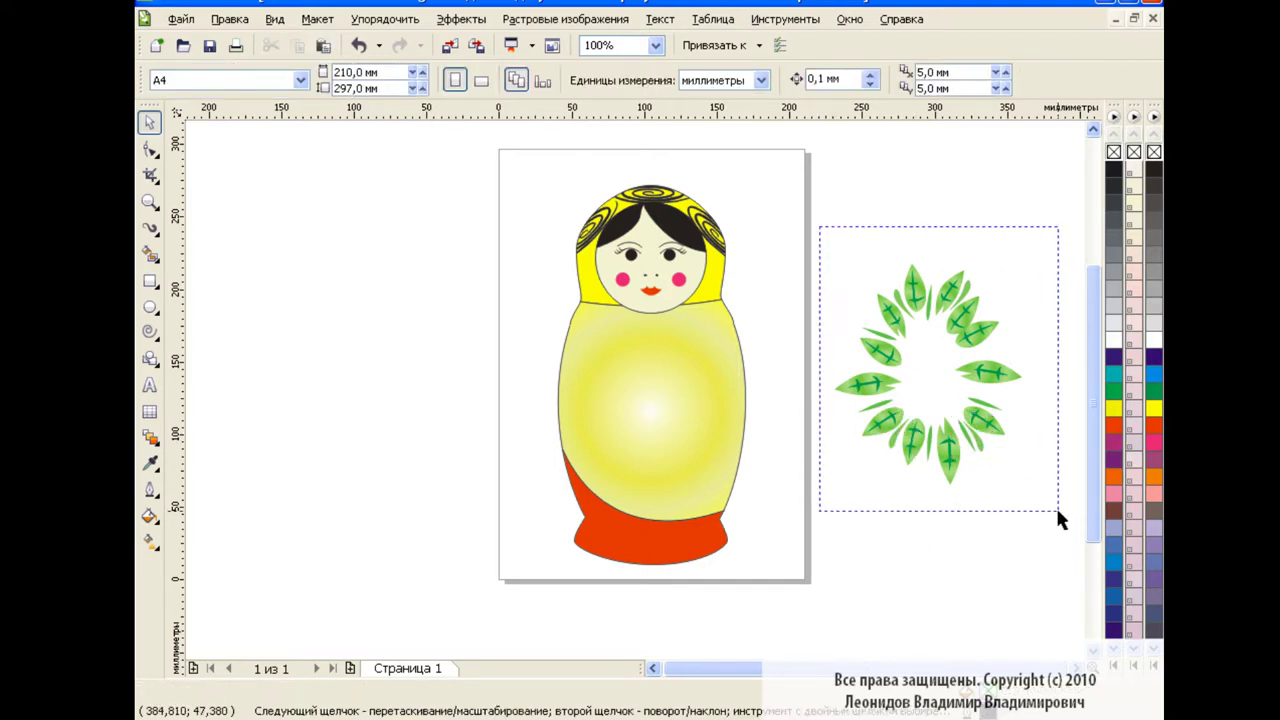
{"action": "left_click_drag", "start_coordinate": [1057, 510], "coordinate": [1058, 511]}
{"action": "key", "text": "ctrl+g"}
{"action": "left_click_drag", "start_coordinate": [930, 376], "coordinate": [653, 408]}
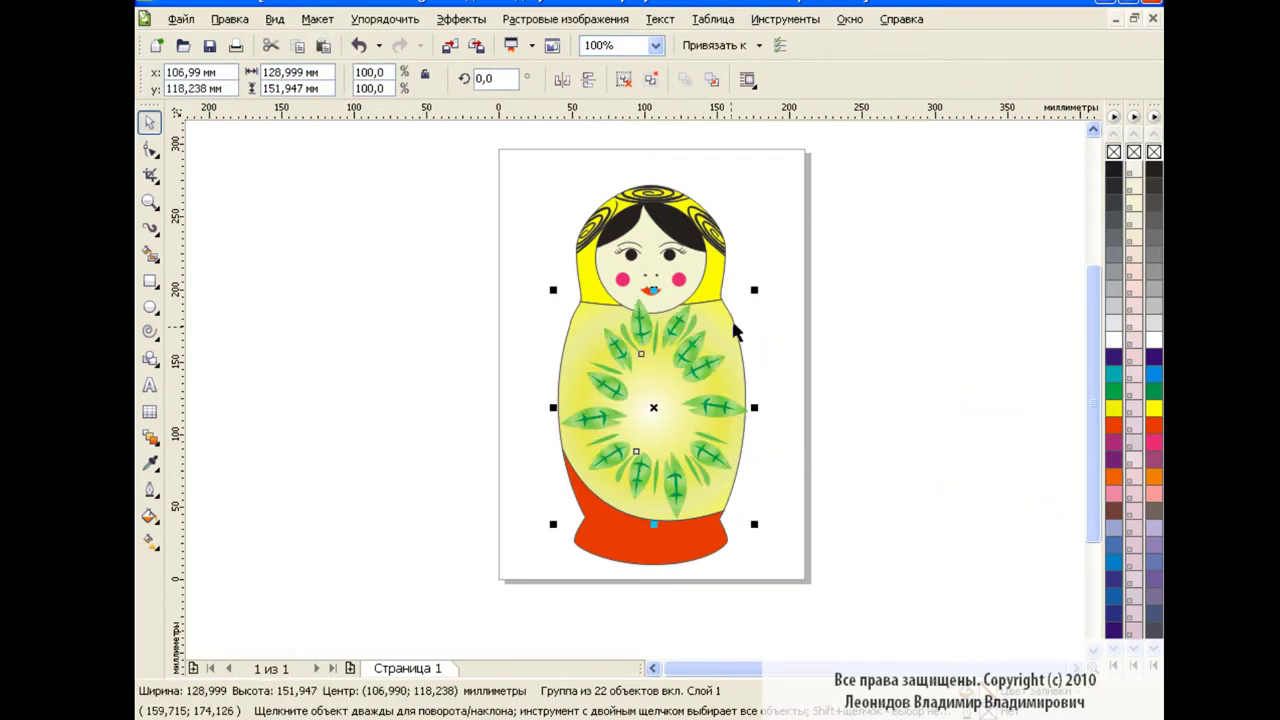
{"action": "left_click_drag", "start_coordinate": [754, 290], "coordinate": [741, 307]}
{"action": "left_click_drag", "start_coordinate": [651, 408], "coordinate": [653, 412]}
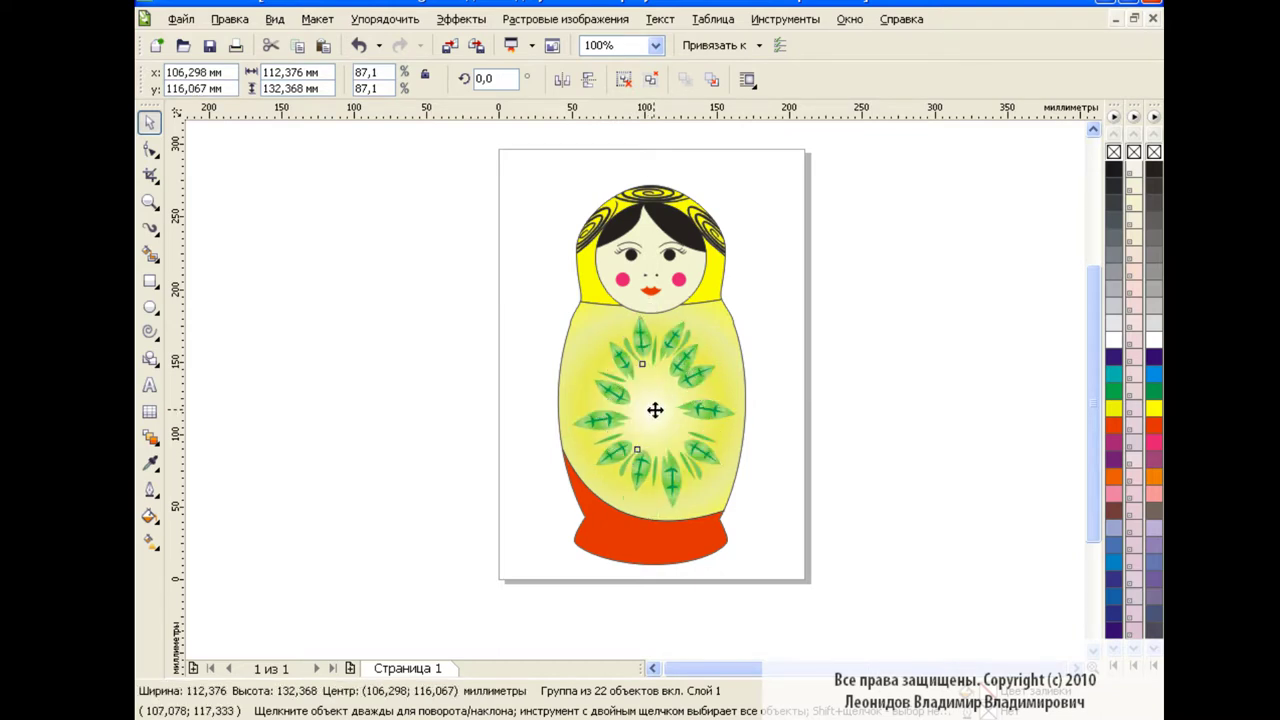
{"action": "left_click", "coordinate": [849, 310]}
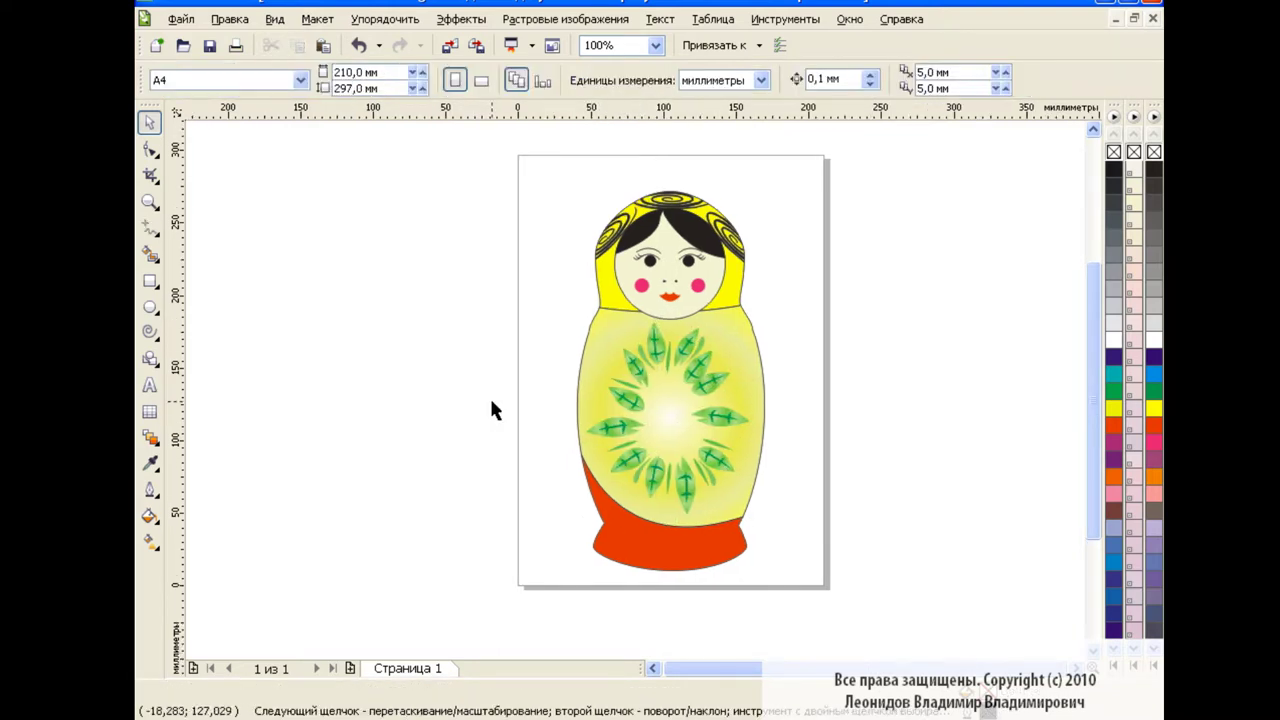
Draw a freehand loop left of the page and reshape its nodes toward a heart
{"action": "left_click", "coordinate": [150, 228]}
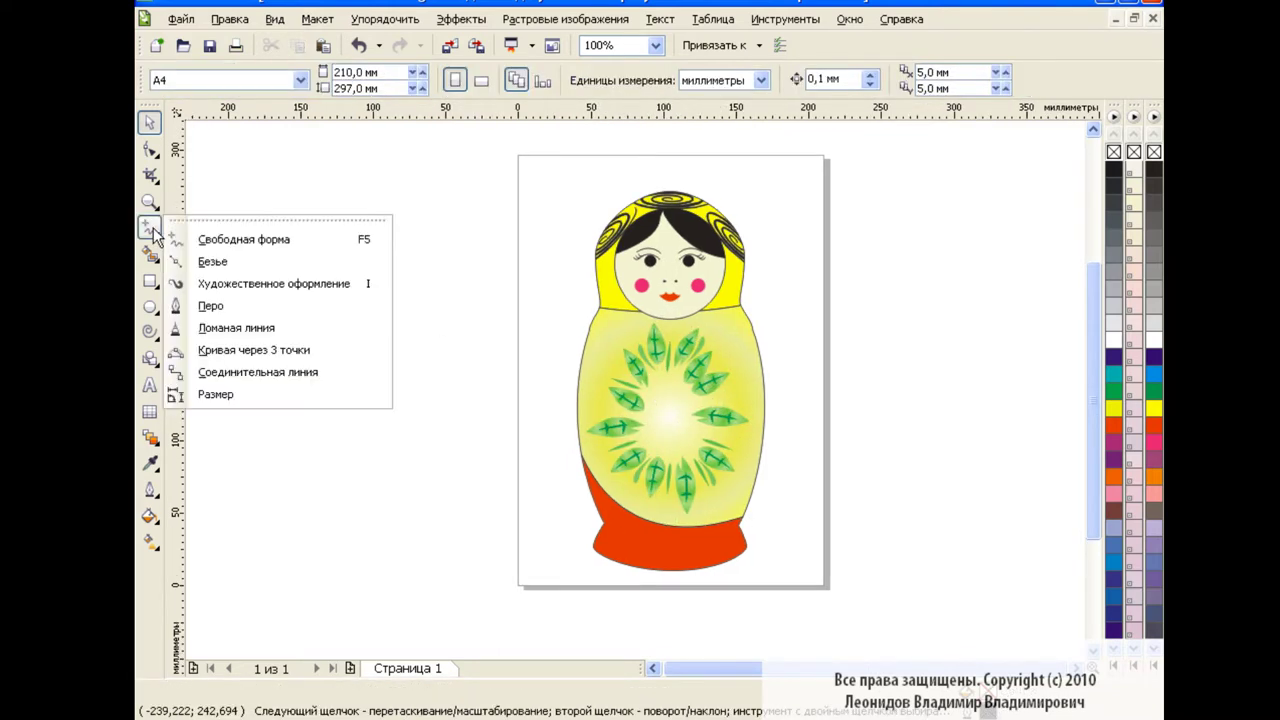
{"action": "left_click", "coordinate": [200, 242]}
{"action": "mouse_move", "coordinate": [384, 264]}
{"action": "left_mouse_down"}
{"action": "mouse_move", "coordinate": [345, 256]}
{"action": "mouse_move", "coordinate": [383, 263]}
{"action": "left_mouse_up"}
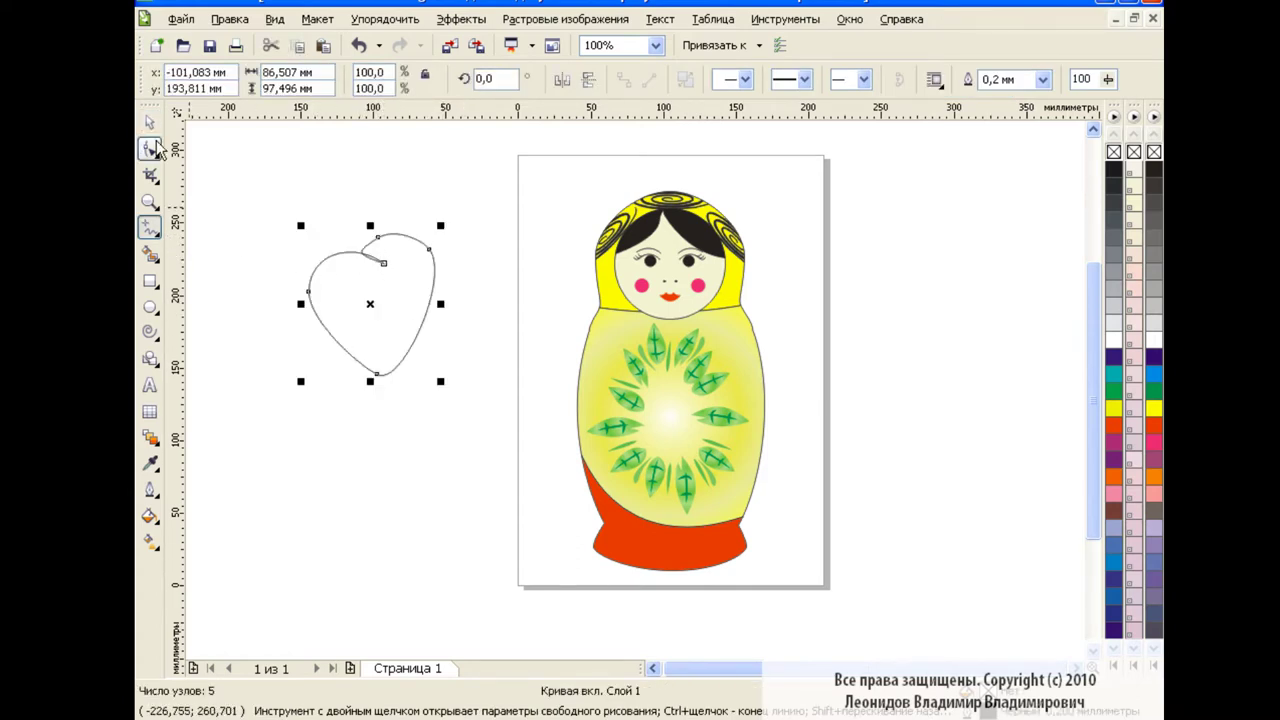
{"action": "left_click", "coordinate": [150, 148]}
{"action": "left_click", "coordinate": [384, 263]}
{"action": "key", "text": "Delete"}
{"action": "left_click", "coordinate": [376, 260]}
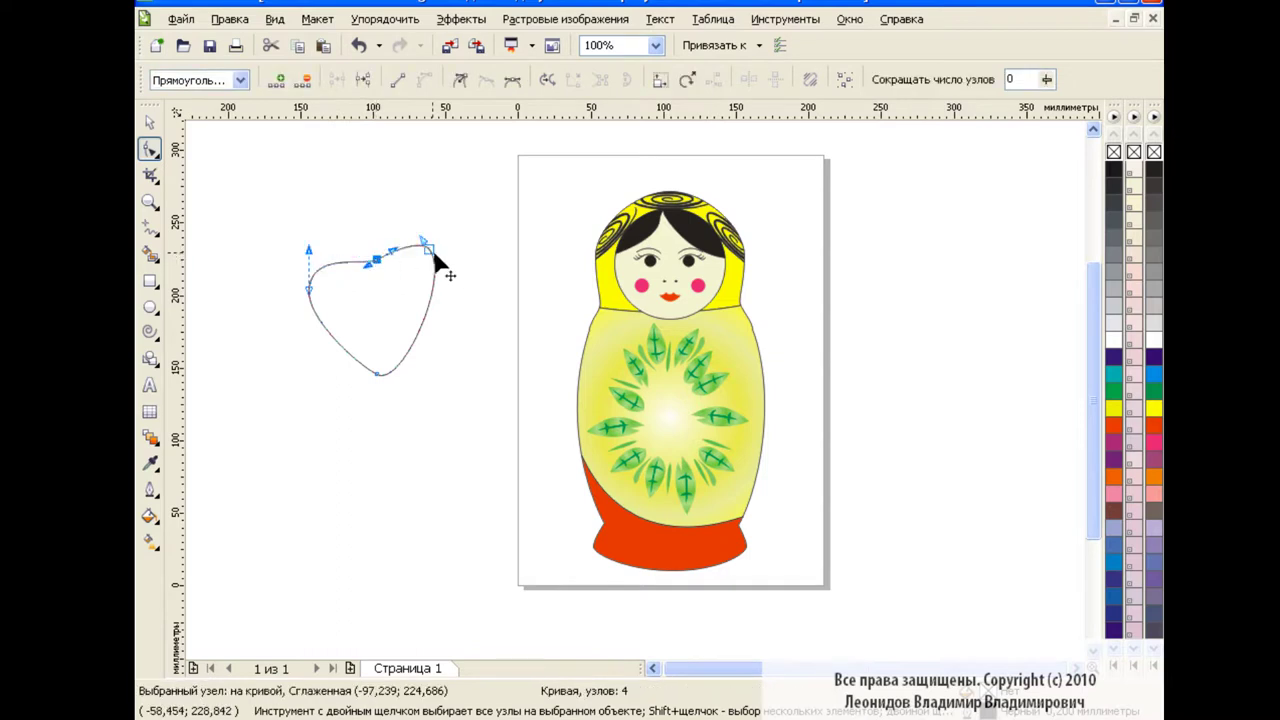
{"action": "left_click_drag", "start_coordinate": [435, 258], "coordinate": [380, 263]}
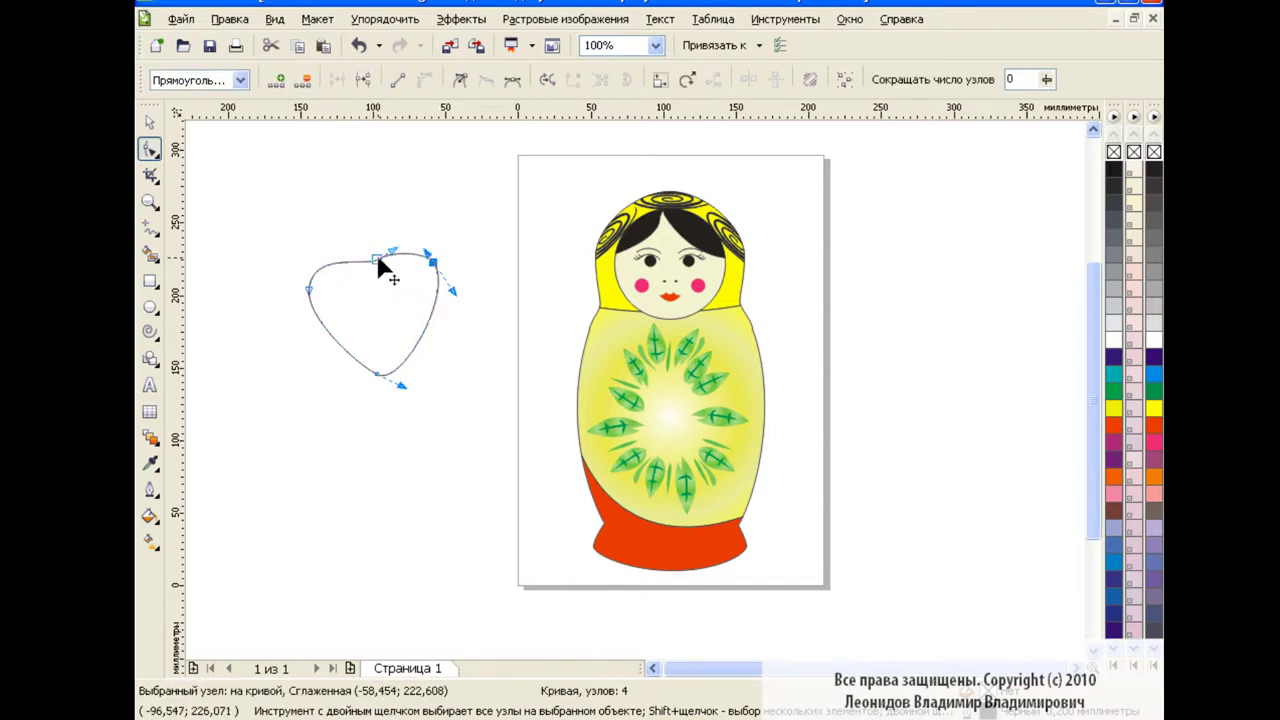
Refine the heart's upper-left lobe and fill the heart red
{"action": "left_click", "coordinate": [380, 370]}
{"action": "left_click", "coordinate": [314, 277]}
{"action": "left_click_drag", "start_coordinate": [313, 248], "coordinate": [335, 240]}
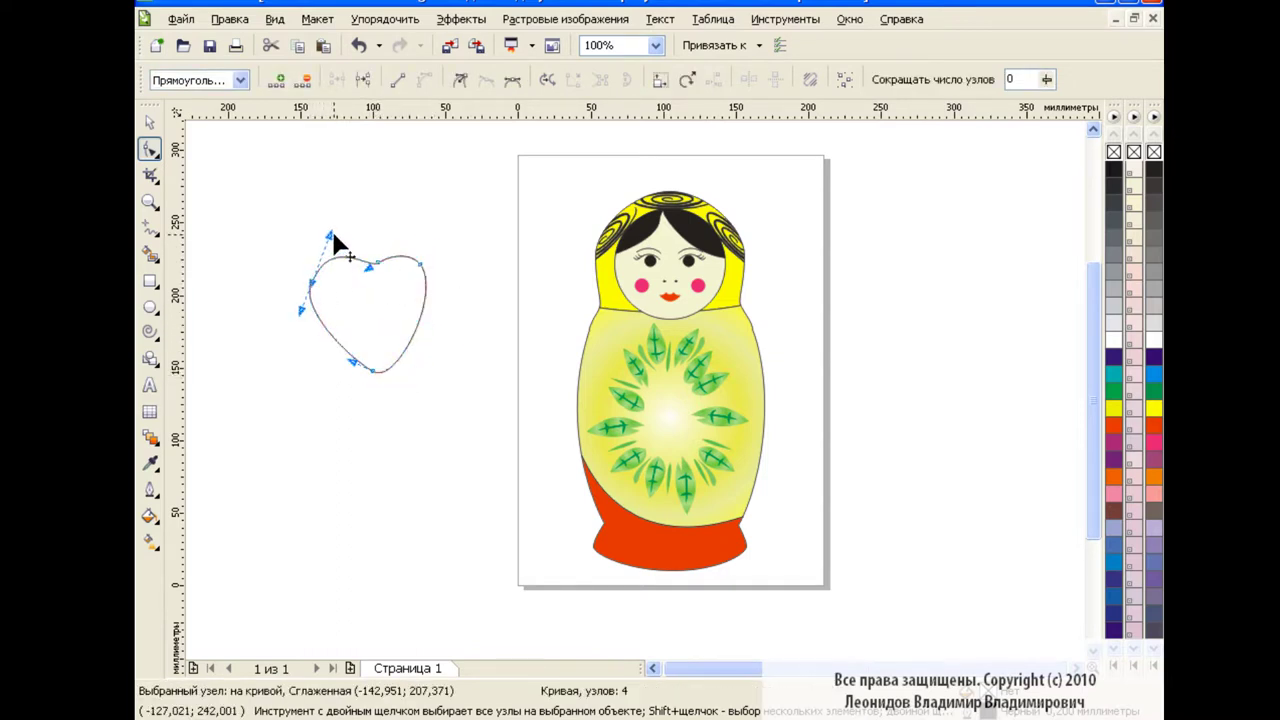
{"action": "key", "text": "space"}
{"action": "left_click", "coordinate": [1154, 427]}
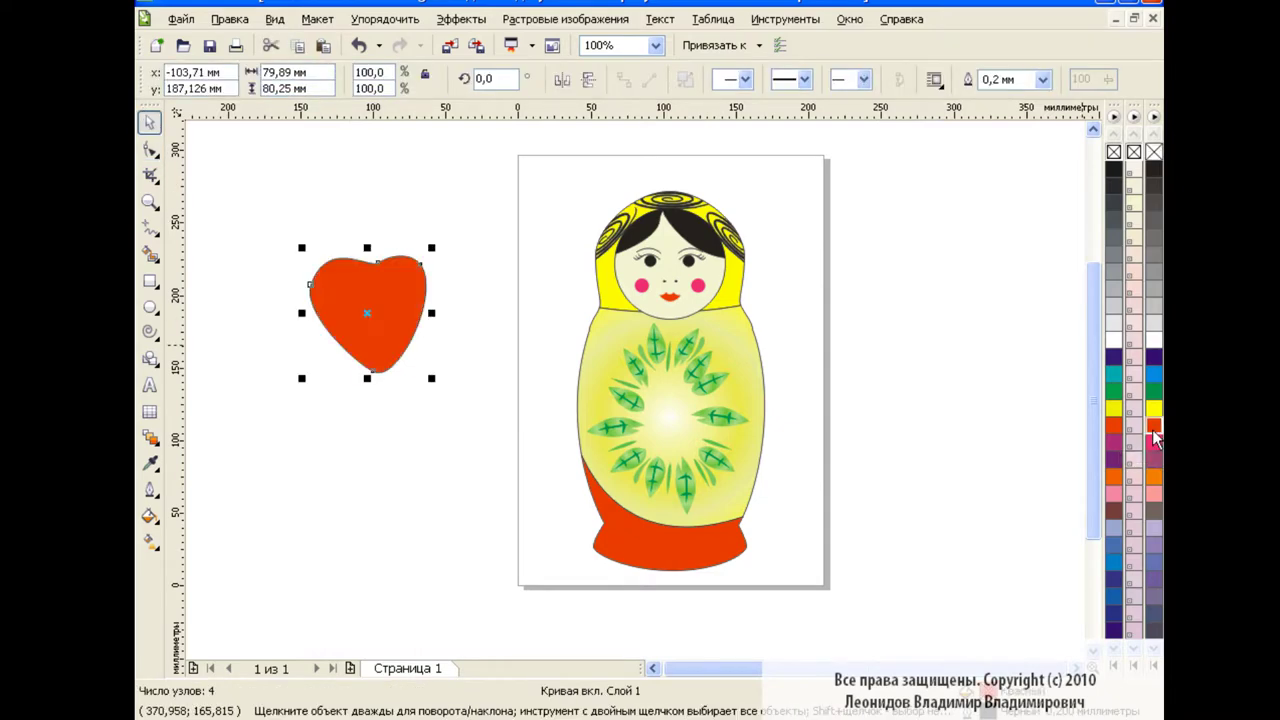
{"action": "left_click", "coordinate": [470, 298]}
Copy a single wreath leaf to sit above the red heart
{"action": "left_click", "coordinate": [708, 390]}
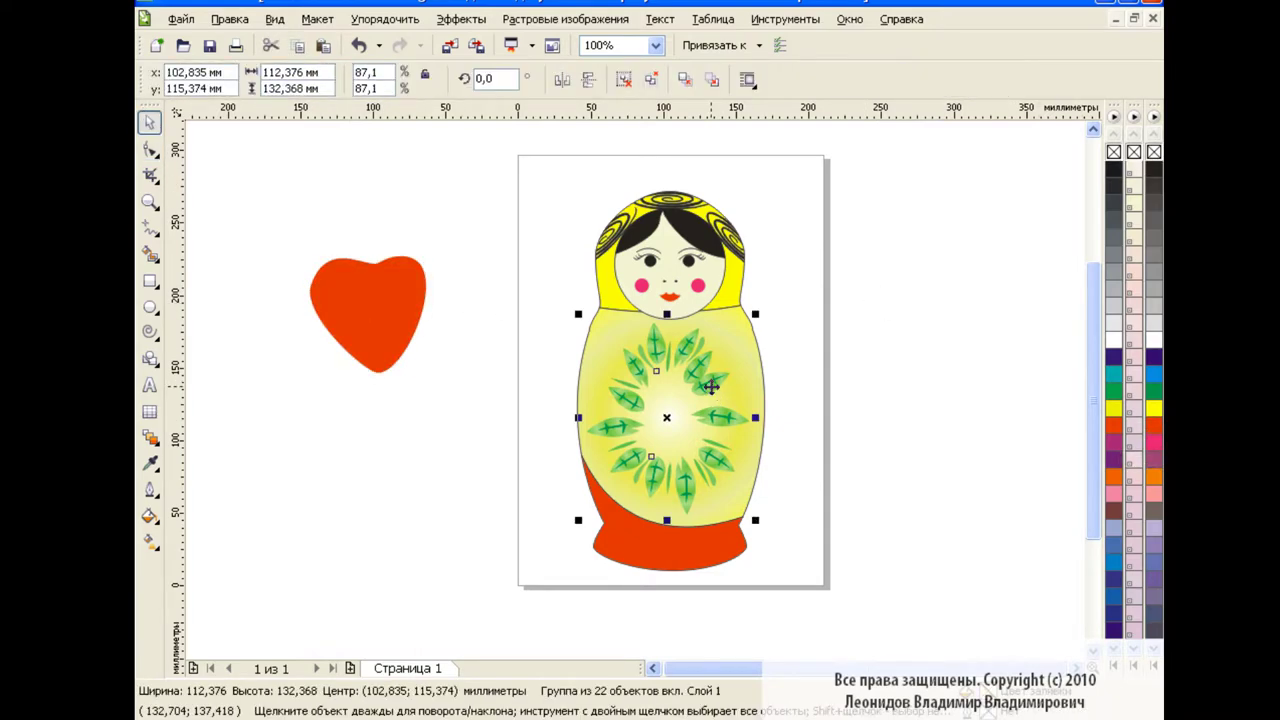
{"action": "left_click", "coordinate": [708, 385], "text": "ctrl"}
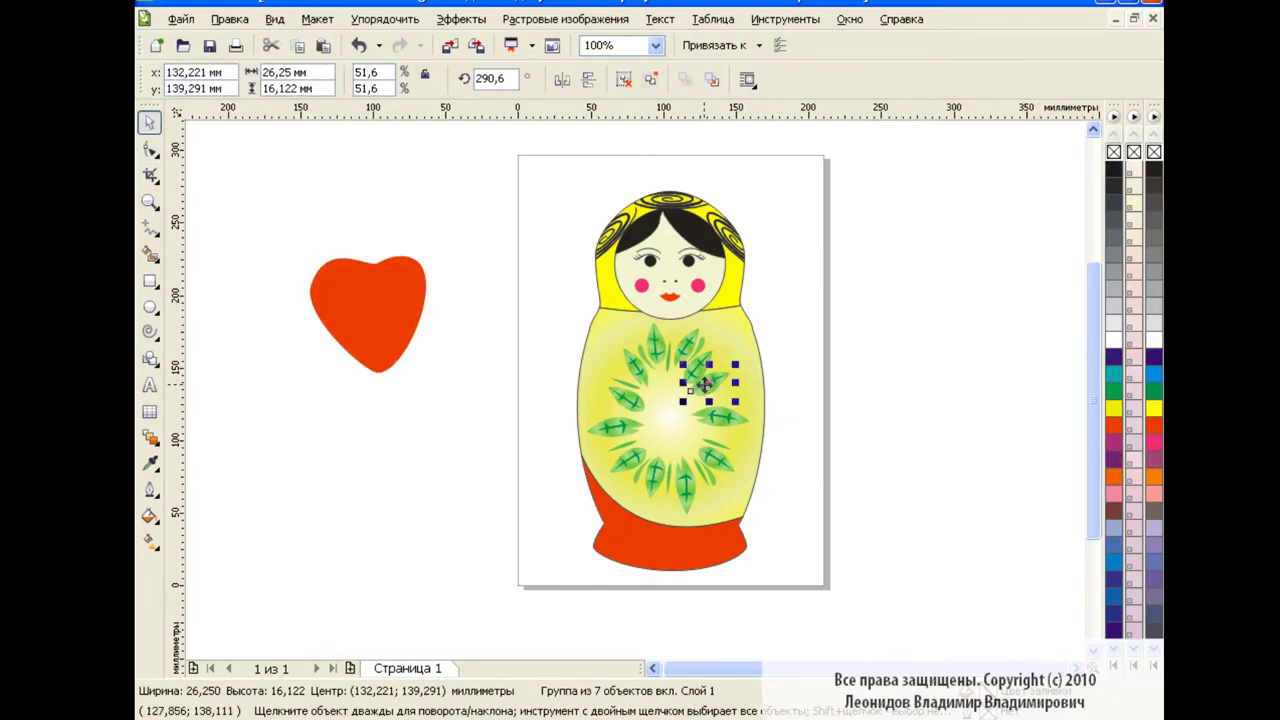
{"action": "left_click_drag", "start_coordinate": [705, 385], "coordinate": [378, 208]}
{"action": "left_click_drag", "start_coordinate": [544, 304], "coordinate": [776, 519]}
{"action": "left_click", "coordinate": [489, 268]}
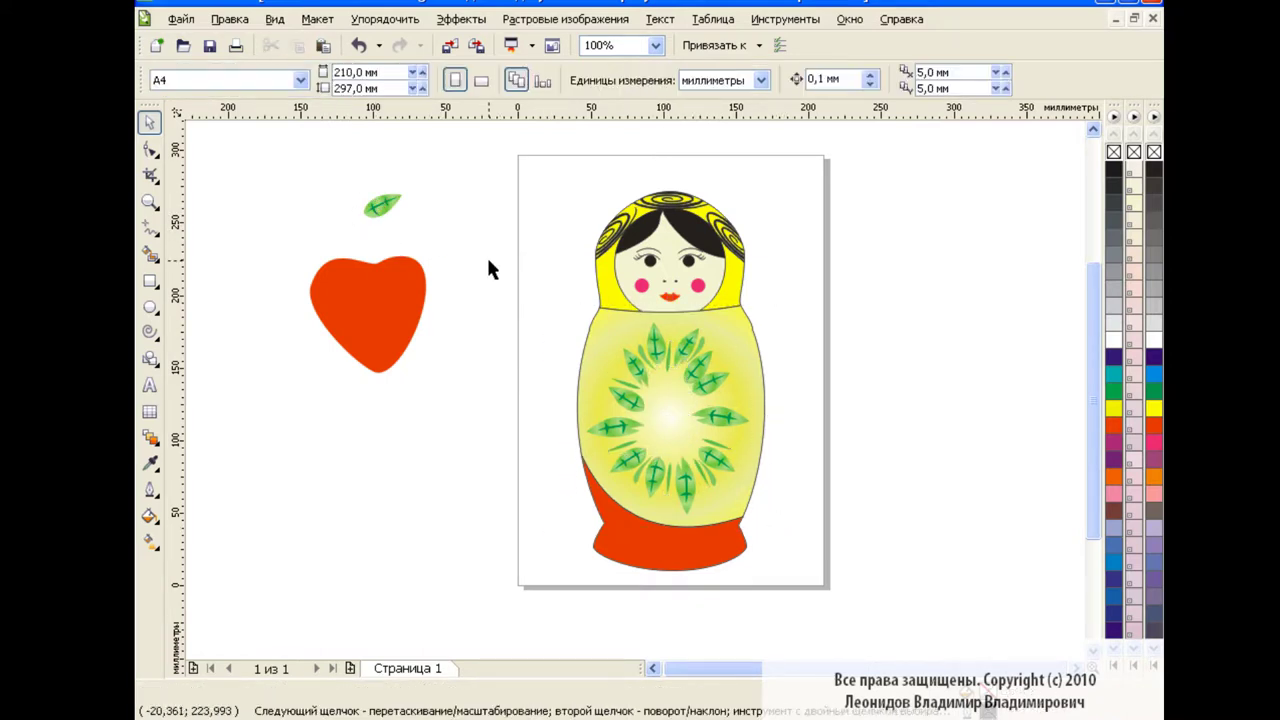
{"action": "left_click", "coordinate": [358, 47]}
{"action": "left_click_drag", "start_coordinate": [560, 330], "coordinate": [795, 527]}
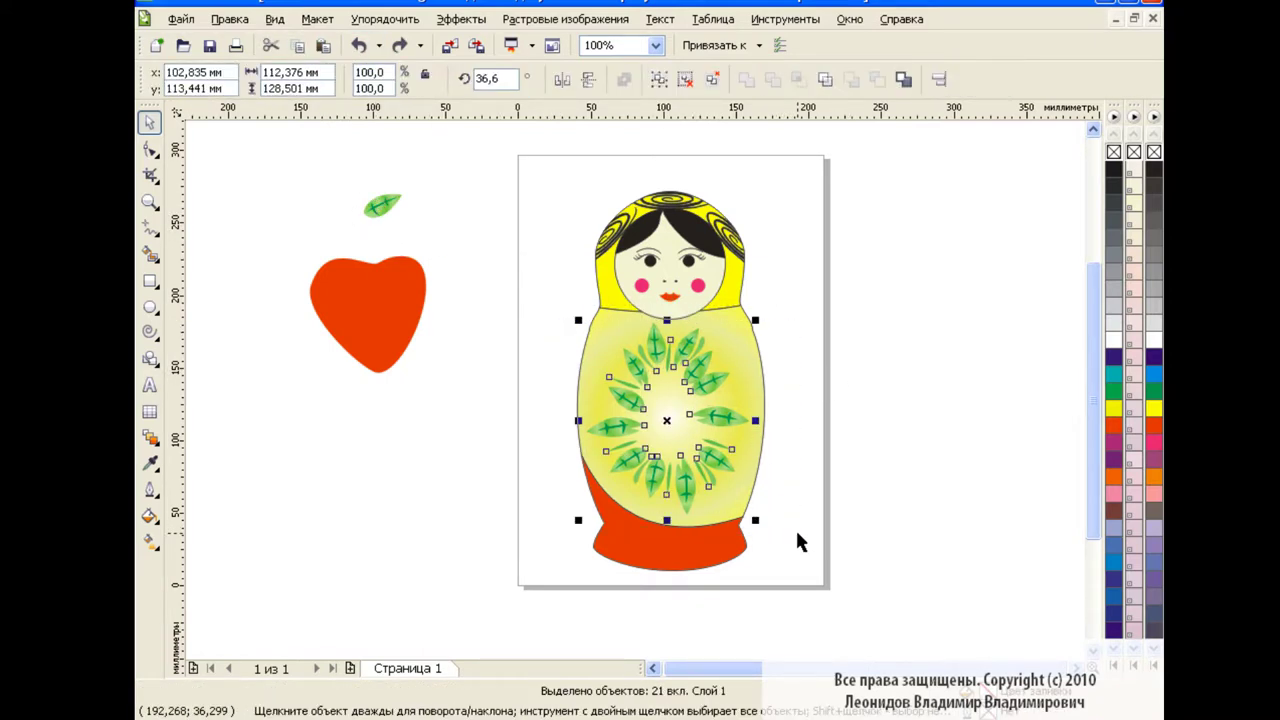
{"action": "left_click", "coordinate": [845, 336]}
Enlarge the leaf to 99.1% on the heart's top-right and rotate it about 16° counter-clockwise
{"action": "left_click", "coordinate": [381, 205]}
{"action": "mouse_move", "coordinate": [410, 188]}
{"action": "left_mouse_down"}
{"action": "mouse_move", "coordinate": [433, 172]}
{"action": "mouse_move", "coordinate": [435, 221]}
{"action": "mouse_move", "coordinate": [414, 275]}
{"action": "left_mouse_up"}
{"action": "left_click", "coordinate": [390, 196]}
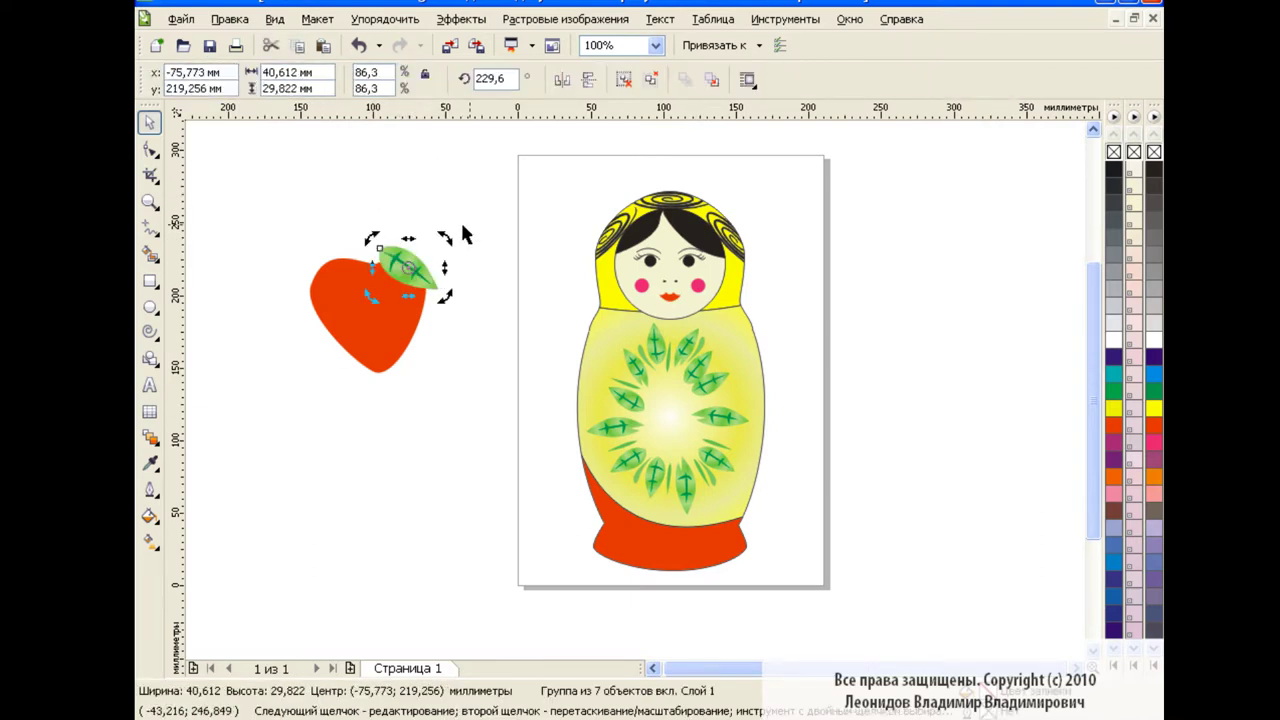
{"action": "left_click_drag", "start_coordinate": [371, 238], "coordinate": [362, 240]}
{"action": "double_click", "coordinate": [405, 272]}
{"action": "left_click_drag", "start_coordinate": [441, 248], "coordinate": [432, 238]}
{"action": "left_click", "coordinate": [404, 267]}
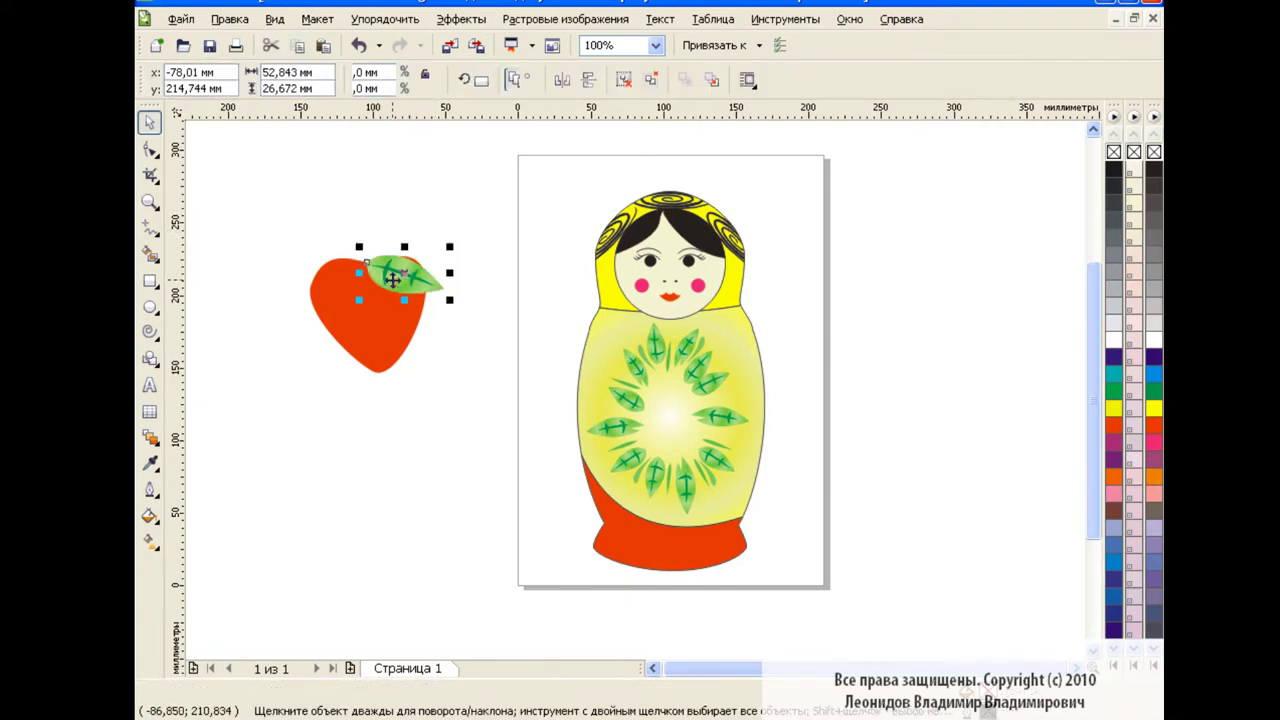
Add a mirrored leaf copy on the heart's top-left and an upright copy in the middle
{"action": "left_click_drag", "start_coordinate": [359, 264], "coordinate": [282, 264]}
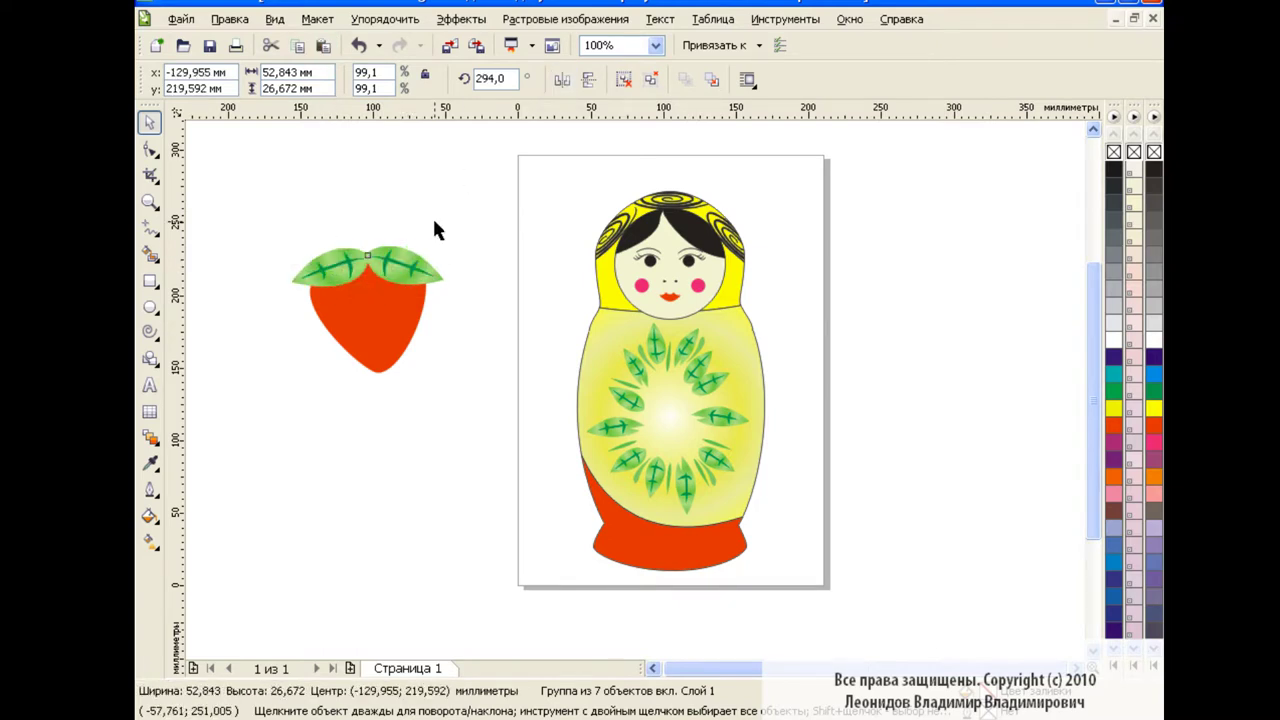
{"action": "left_click", "coordinate": [400, 266]}
{"action": "left_click_drag", "start_coordinate": [449, 238], "coordinate": [467, 219]}
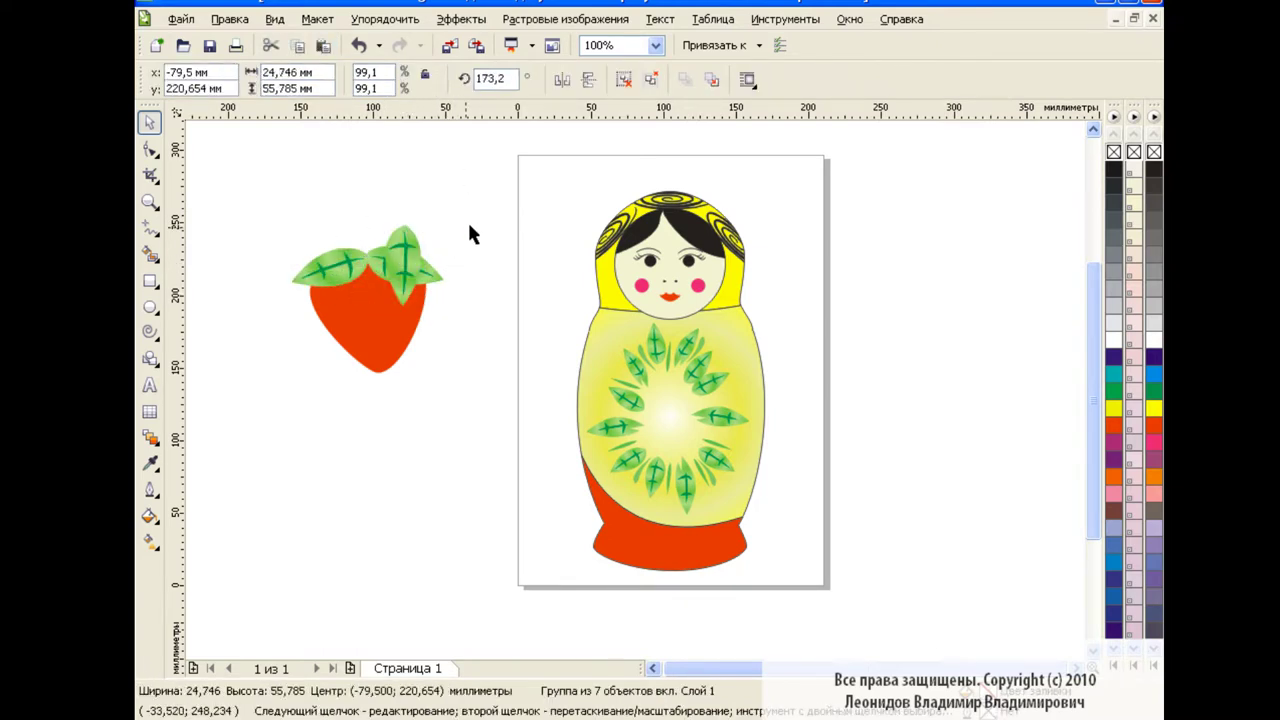
{"action": "left_click", "coordinate": [451, 215]}
{"action": "left_click", "coordinate": [410, 242]}
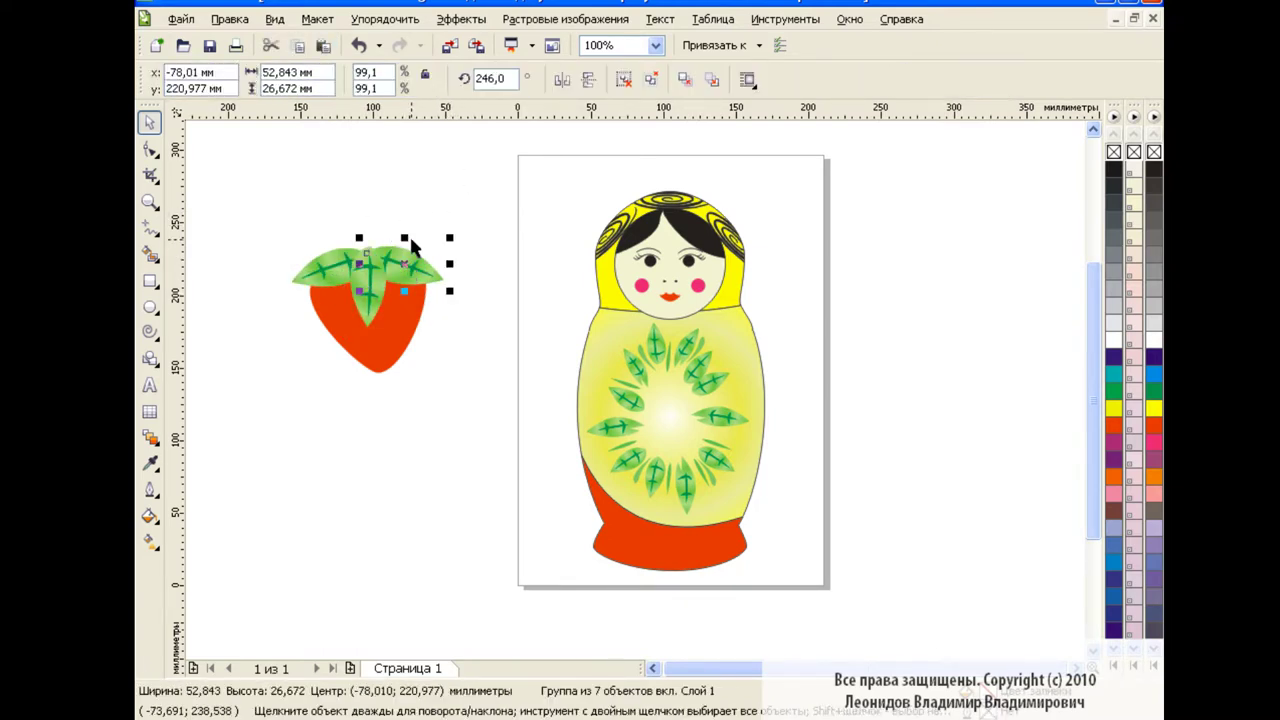
{"action": "key", "text": "Tab"}
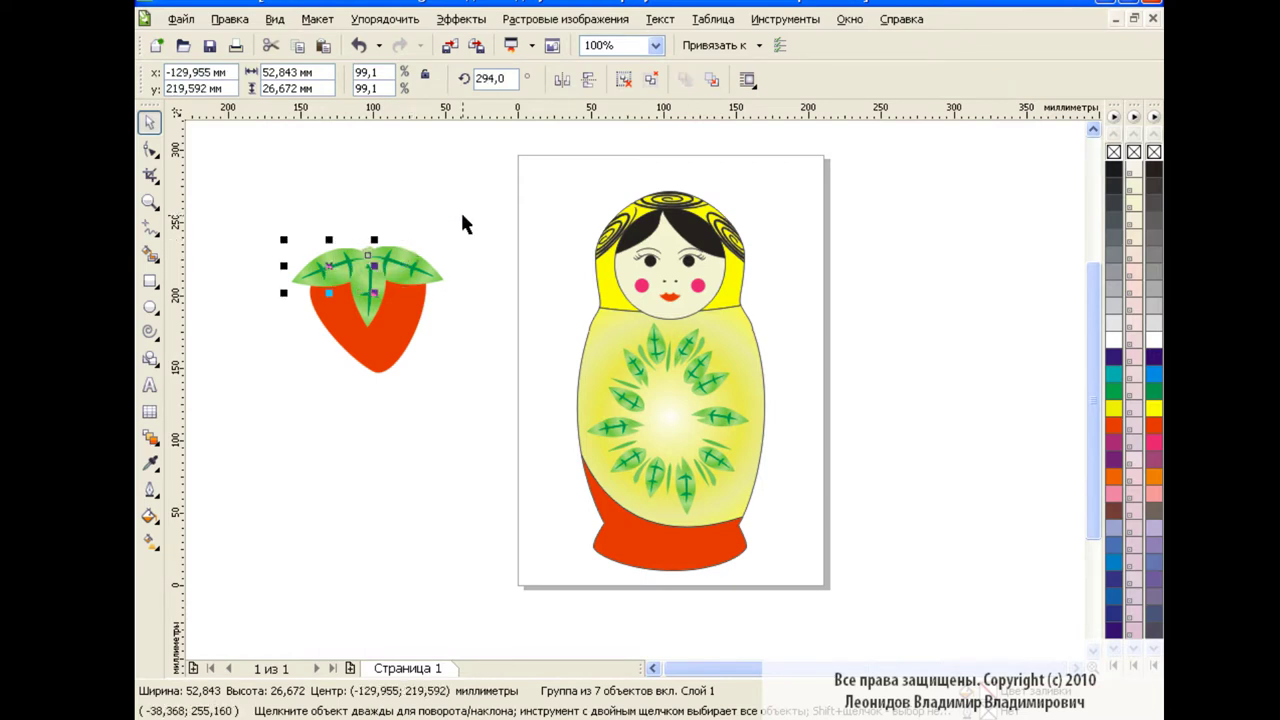
{"action": "left_click", "coordinate": [460, 209]}
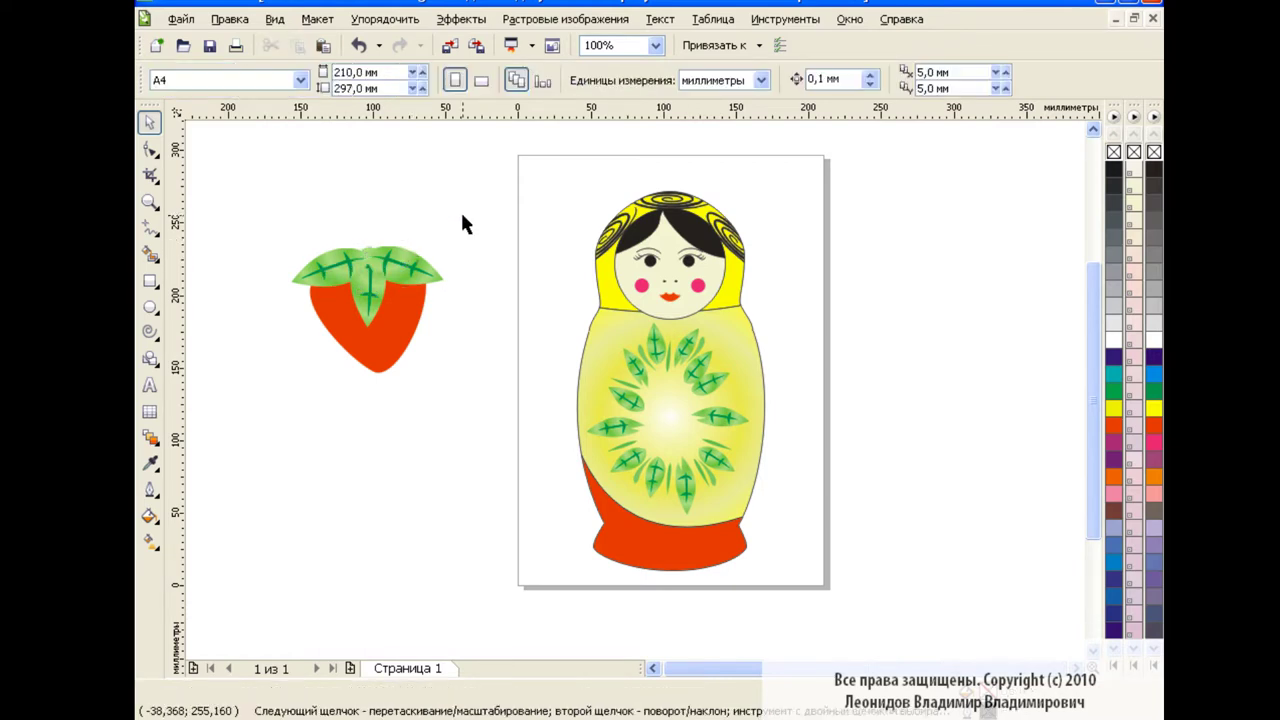
Draw small freehand seed marks on the strawberry
{"action": "left_click", "coordinate": [150, 227]}
{"action": "mouse_move", "coordinate": [336, 293]}
{"action": "left_mouse_down"}
{"action": "mouse_move", "coordinate": [340, 324]}
{"action": "mouse_move", "coordinate": [388, 350]}
{"action": "mouse_move", "coordinate": [368, 356]}
{"action": "left_mouse_up"}
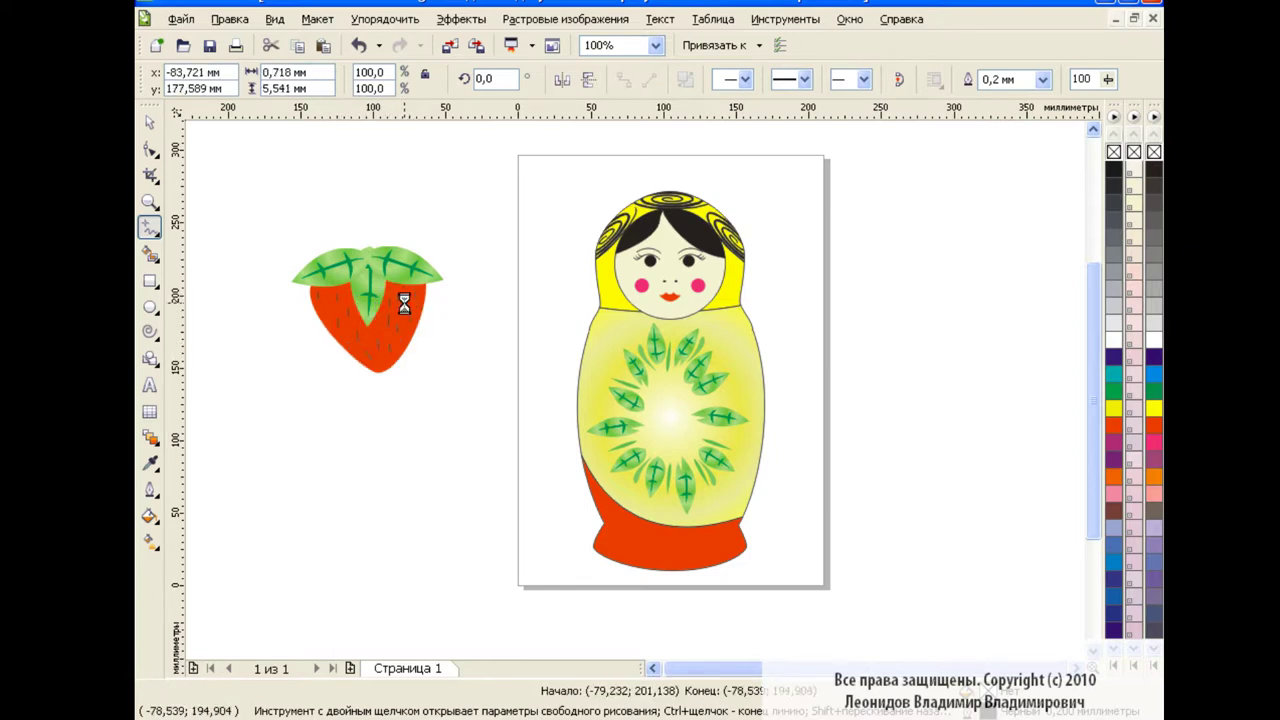
{"action": "key", "text": "space"}
Select the whole strawberry, shrink it to 63.1% and leave it left of the page
{"action": "left_click_drag", "start_coordinate": [257, 214], "coordinate": [455, 395]}
{"action": "left_click_drag", "start_coordinate": [430, 320], "coordinate": [745, 440]}
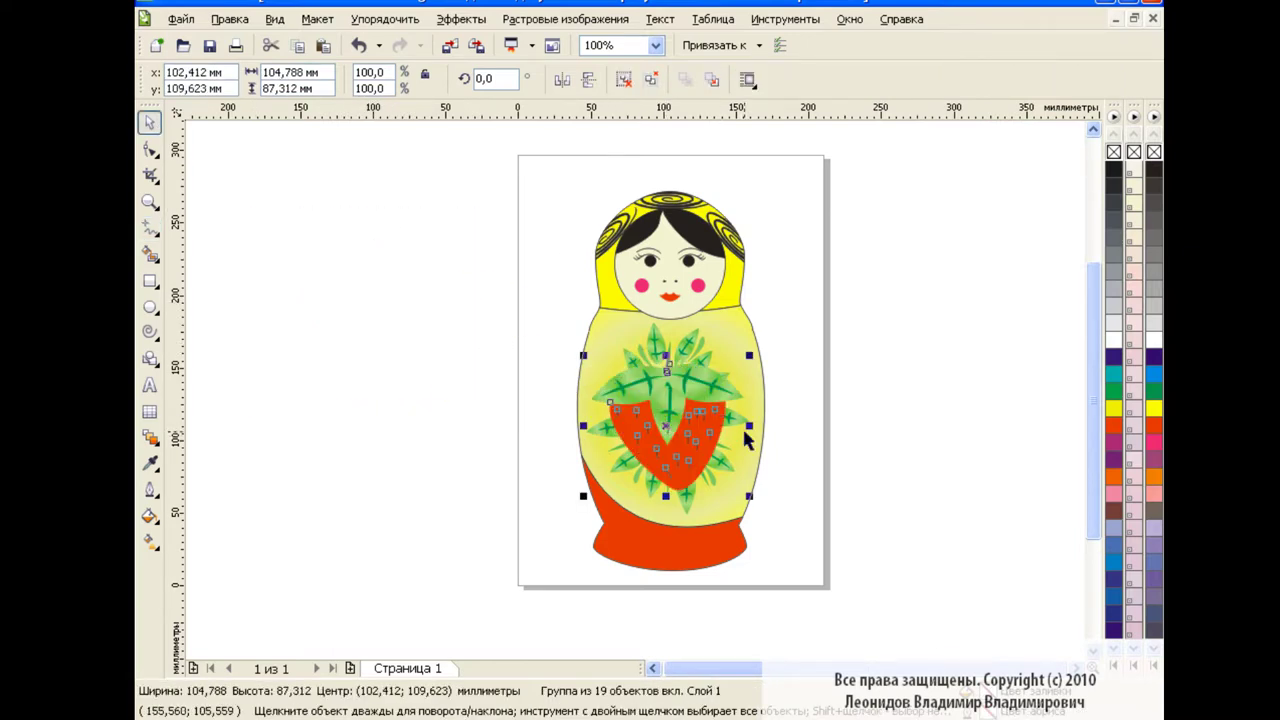
{"action": "left_click_drag", "start_coordinate": [747, 355], "coordinate": [721, 373]}
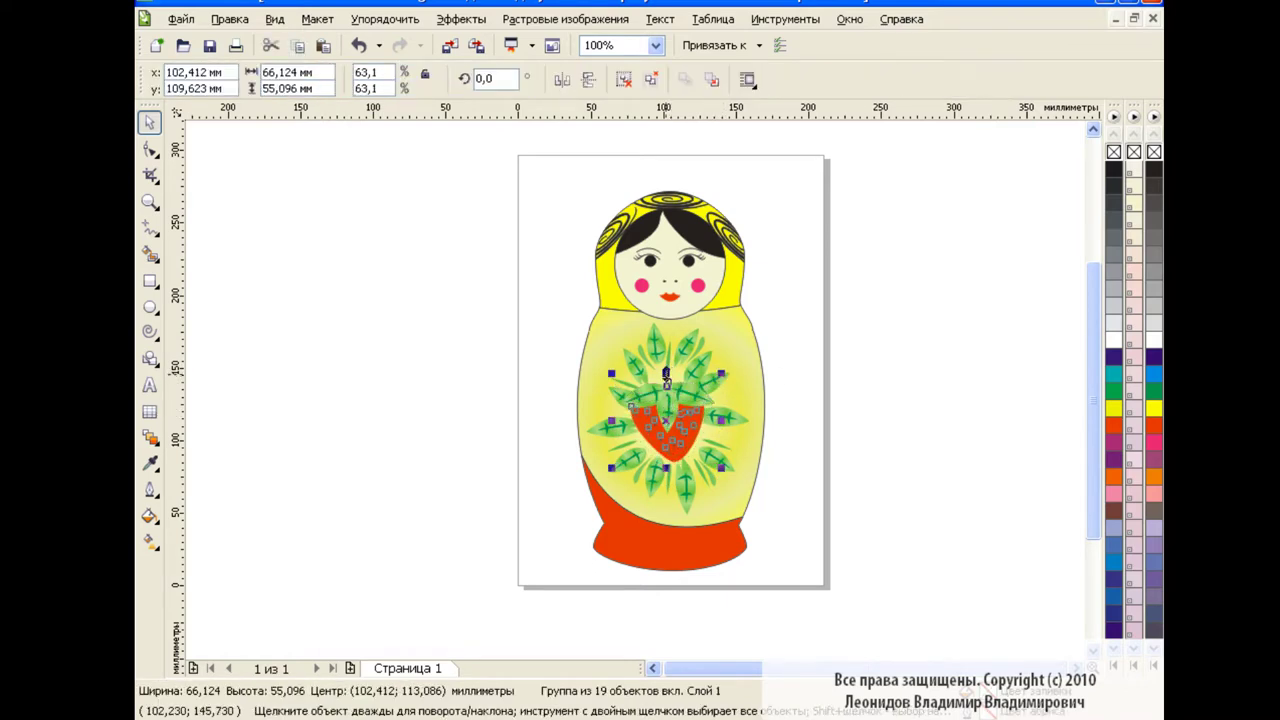
{"action": "left_click", "coordinate": [851, 388]}
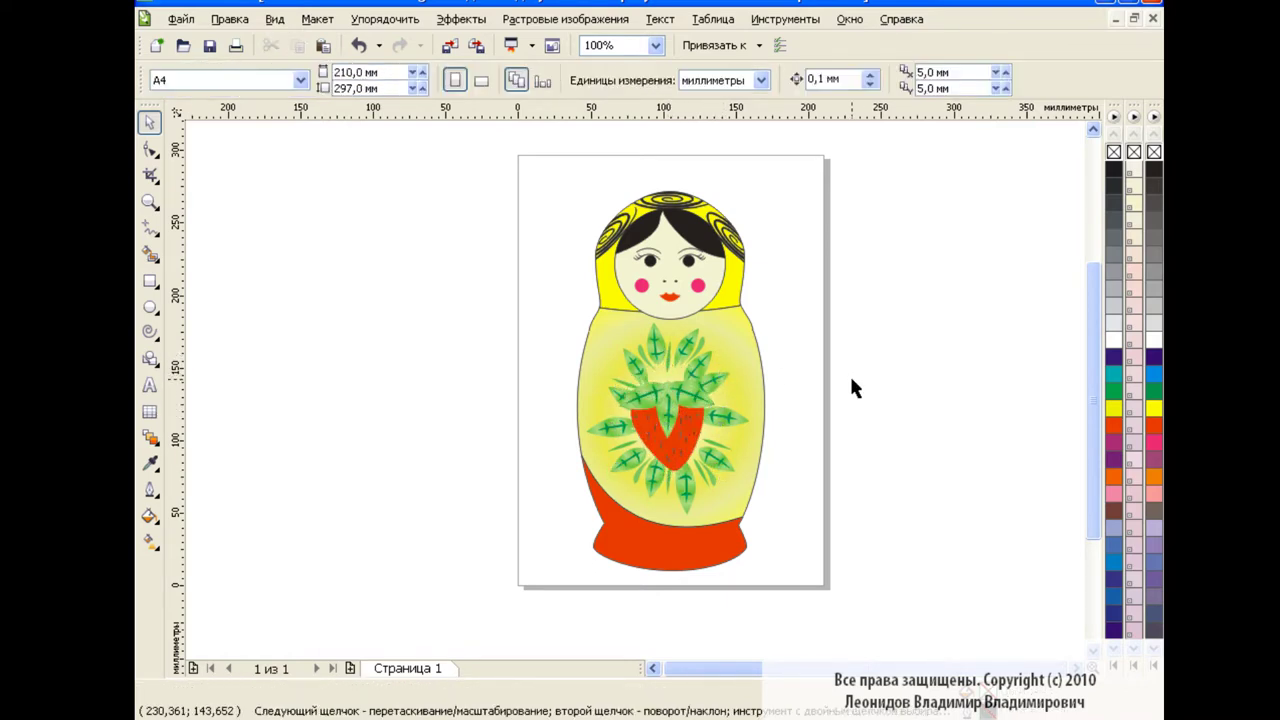
{"action": "left_click_drag", "start_coordinate": [678, 432], "coordinate": [465, 362]}
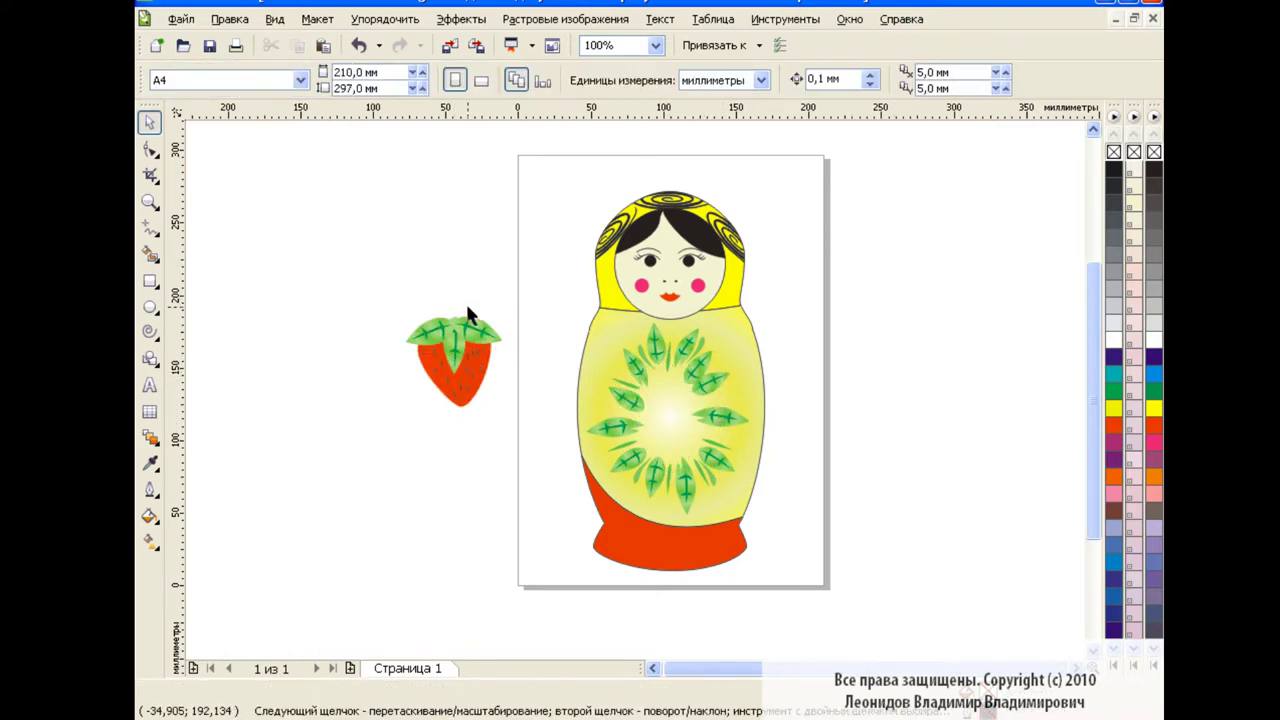
Ungroup the strawberry's leaves and select a single leaf
{"action": "left_click", "coordinate": [483, 337]}
{"action": "key", "text": "Escape"}
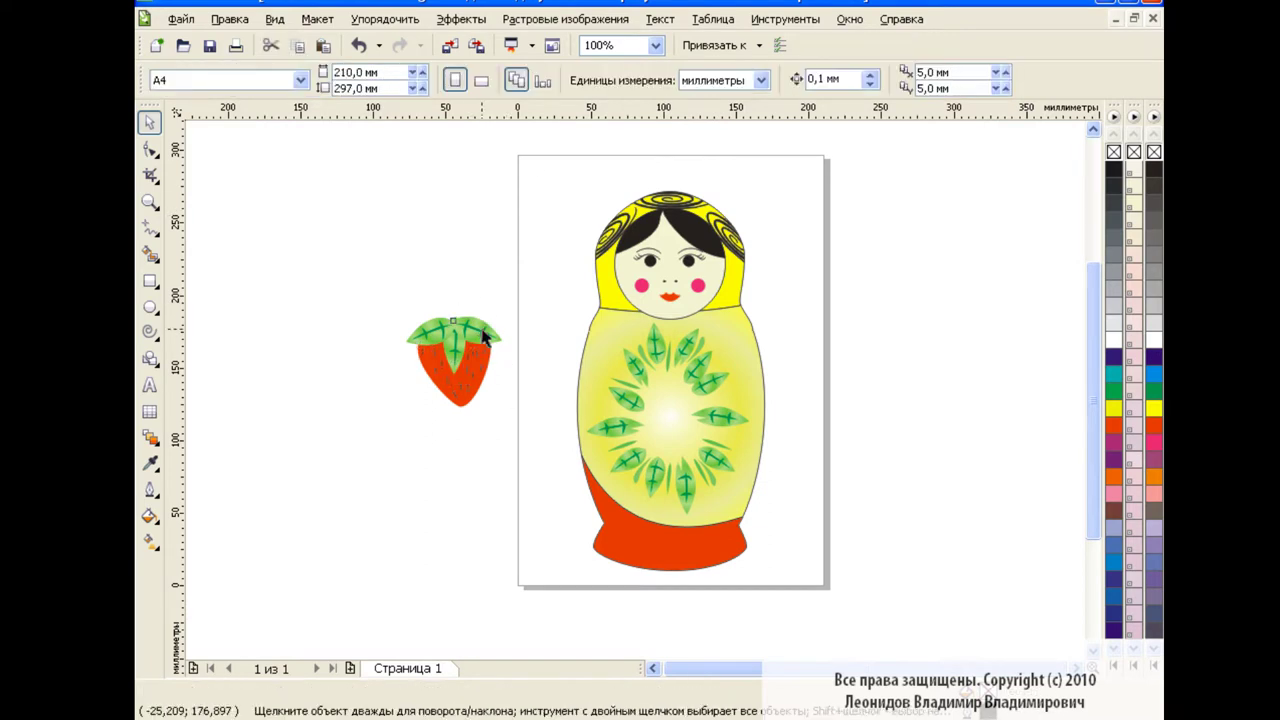
{"action": "left_click", "coordinate": [483, 337]}
{"action": "left_click", "coordinate": [651, 79]}
{"action": "left_click", "coordinate": [482, 326]}
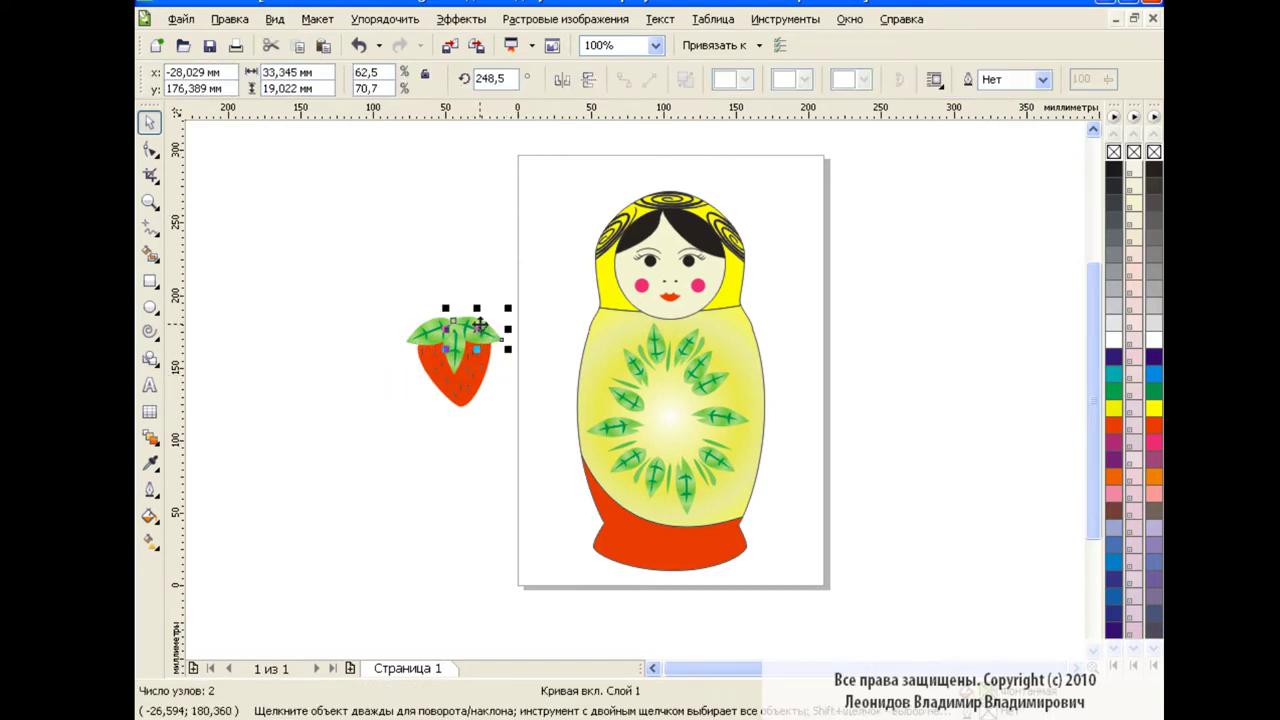
Give the leaf a radial fountain fill with dark green start and colour stops
{"action": "left_click", "coordinate": [150, 516]}
{"action": "left_click", "coordinate": [243, 548]}
{"action": "left_click", "coordinate": [809, 358]}
{"action": "left_click", "coordinate": [519, 401]}
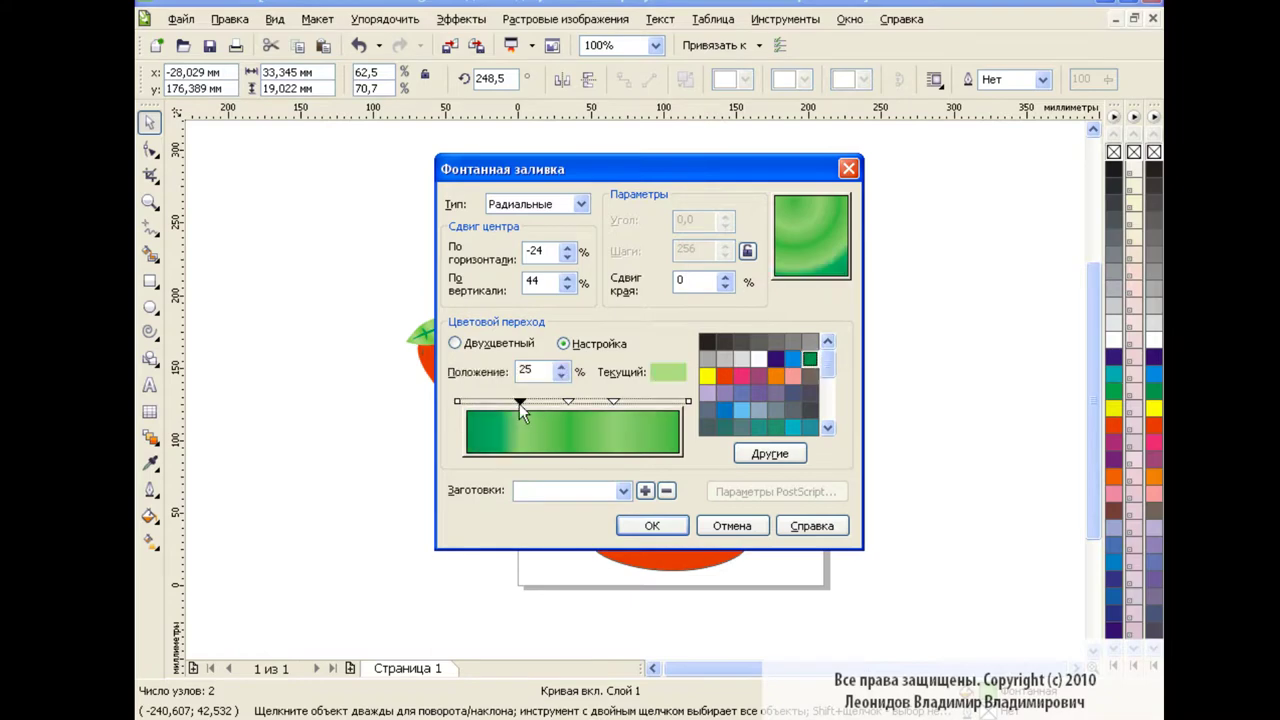
{"action": "left_click", "coordinate": [809, 360]}
{"action": "left_click", "coordinate": [614, 401]}
{"action": "left_click", "coordinate": [809, 360]}
{"action": "left_click", "coordinate": [651, 525]}
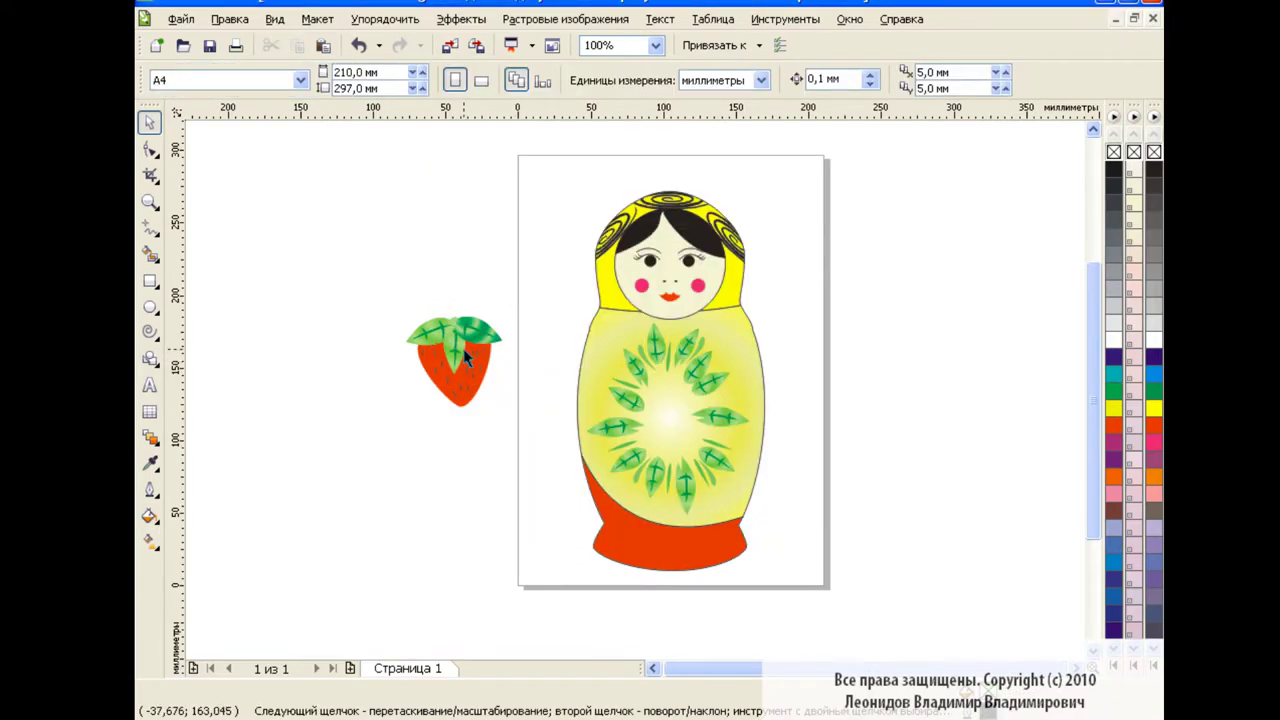
Copy the gradient fill properties onto the strawberry's leaf parts with Edit > Copy Properties
{"action": "left_click", "coordinate": [230, 19]}
{"action": "left_click", "coordinate": [285, 300]}
{"action": "left_click", "coordinate": [767, 394]}
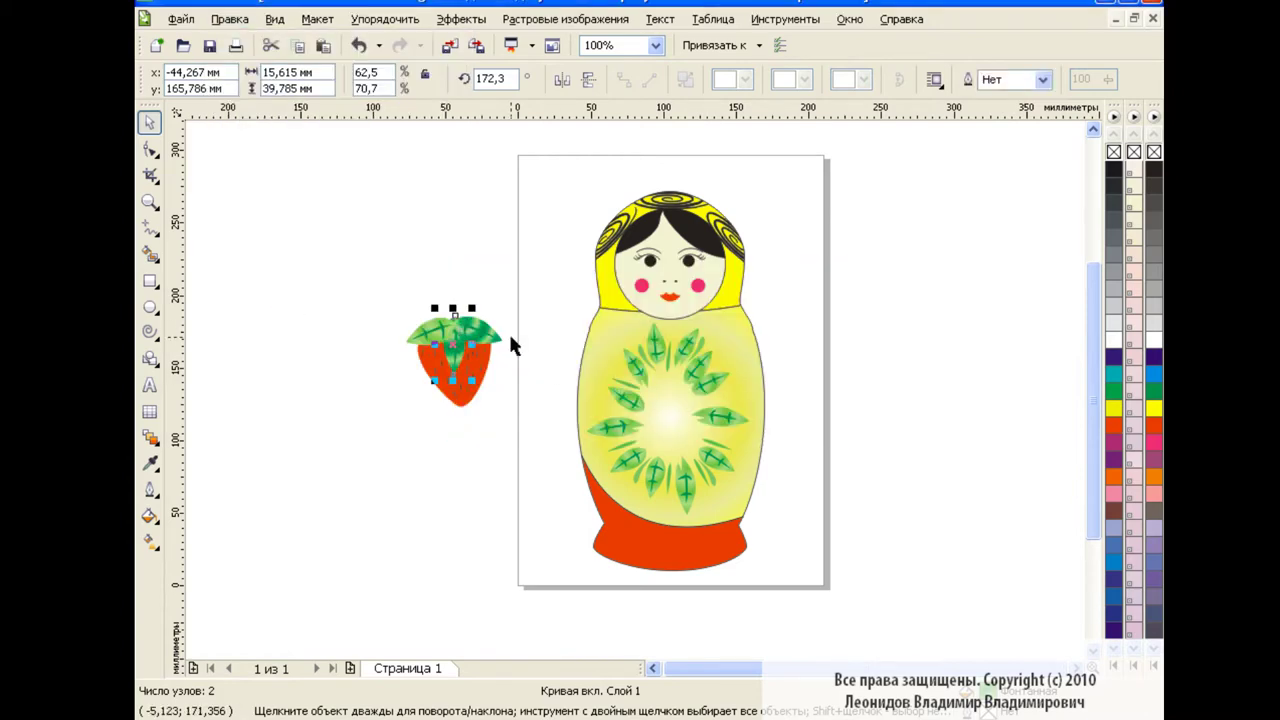
{"action": "left_click", "coordinate": [230, 19]}
{"action": "left_click", "coordinate": [470, 300]}
{"action": "left_click", "coordinate": [767, 394]}
Move the whole strawberry onto the centre of the doll's leaf wreath and fit it in place
{"action": "left_click", "coordinate": [457, 366]}
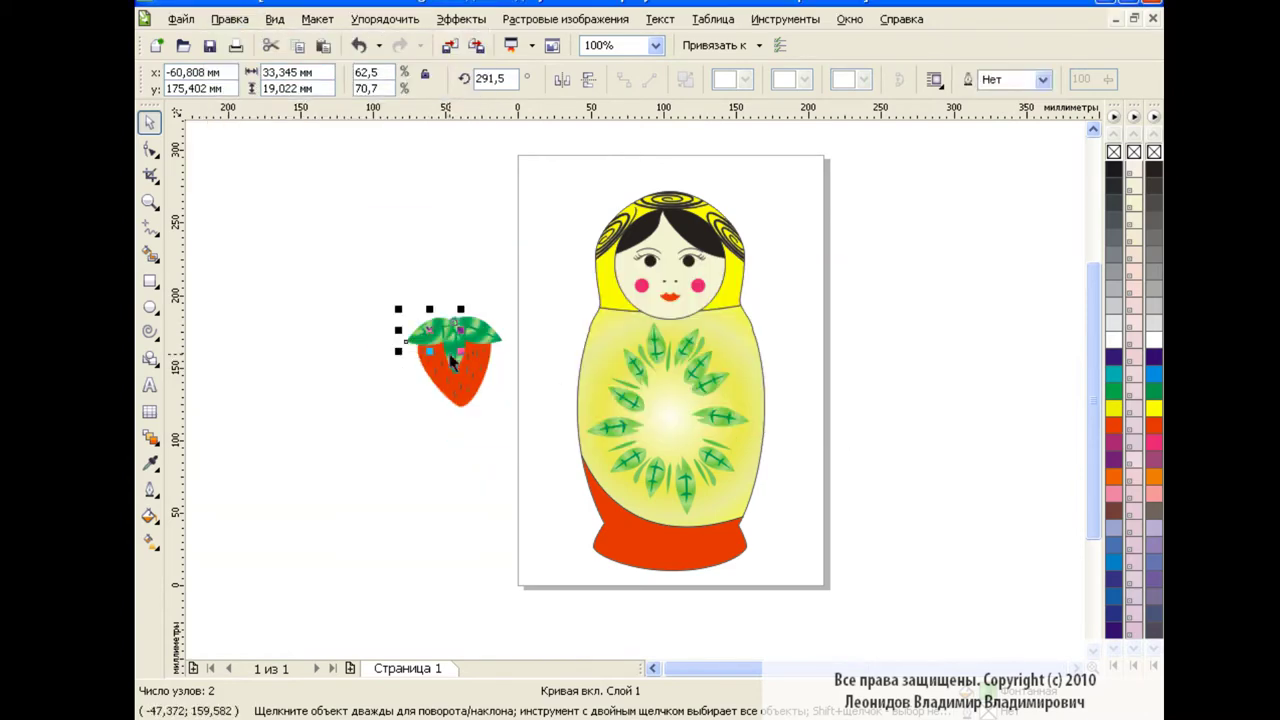
{"action": "left_click_drag", "start_coordinate": [374, 294], "coordinate": [517, 434]}
{"action": "left_click_drag", "start_coordinate": [457, 366], "coordinate": [670, 421]}
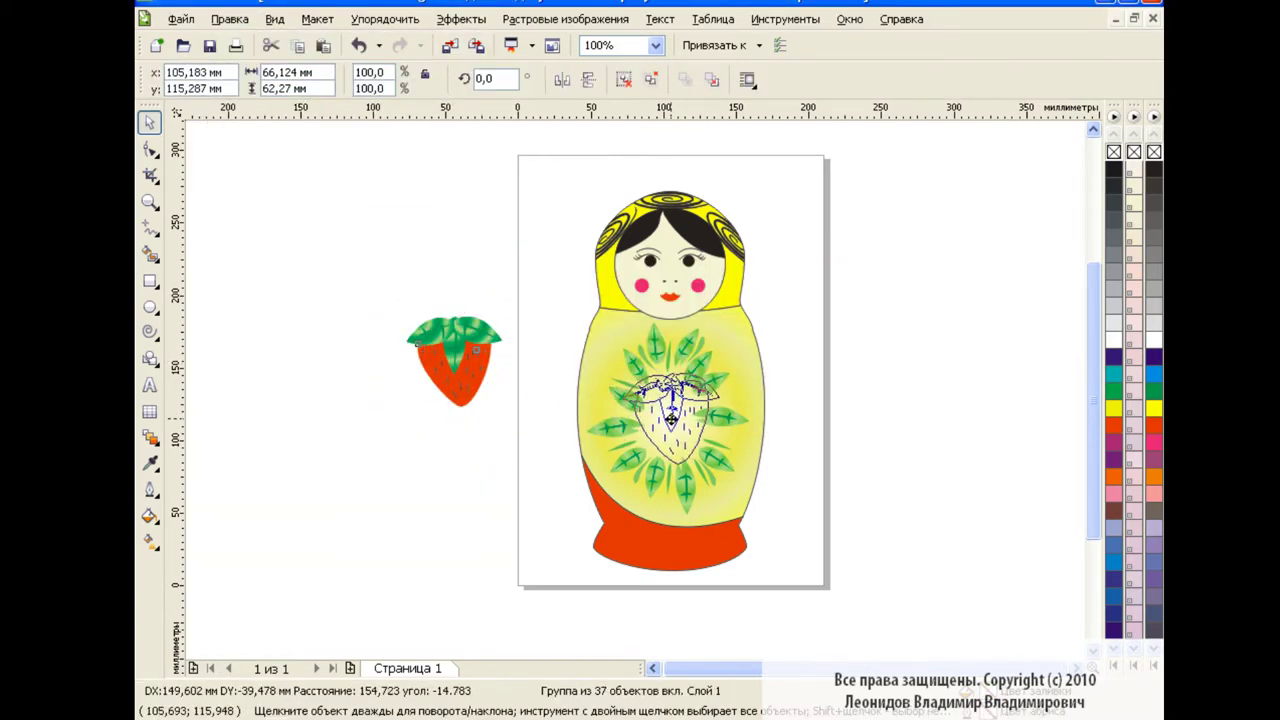
{"action": "left_click", "coordinate": [872, 364]}
{"action": "left_click", "coordinate": [668, 416]}
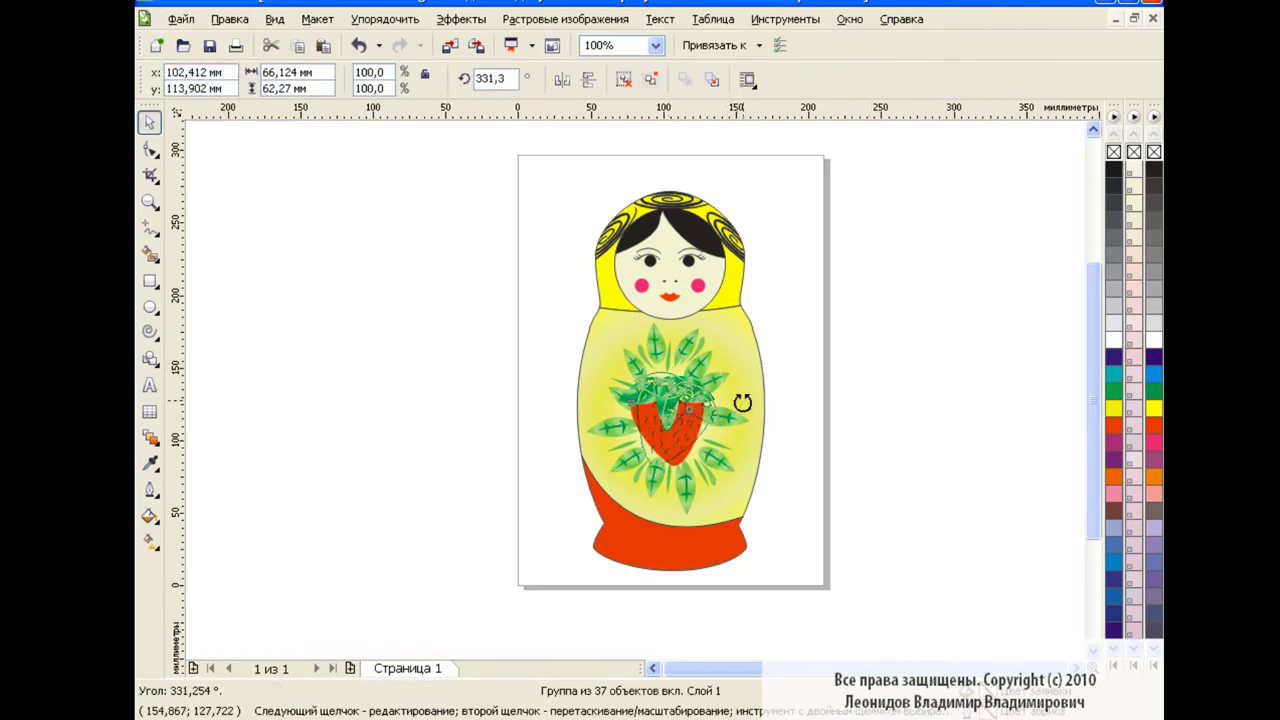
{"action": "left_click", "coordinate": [833, 366]}
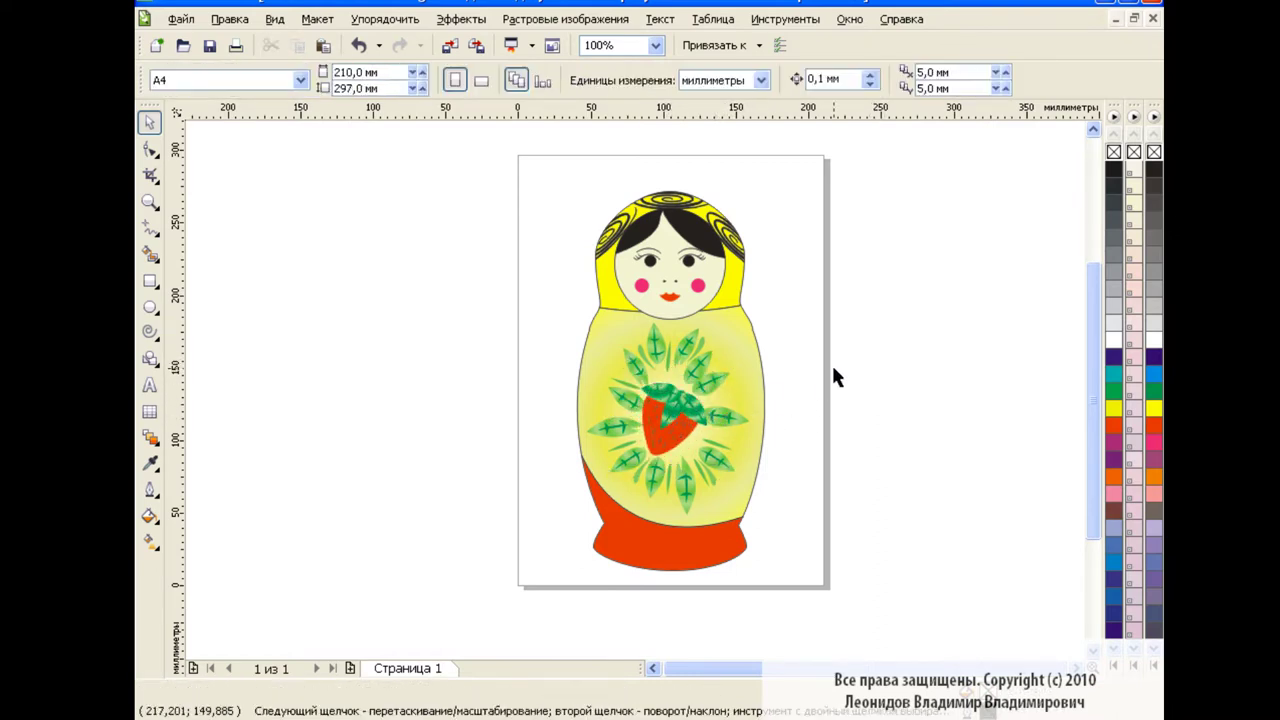
Move the spare leaf up and to the left of the doll
{"action": "key", "text": "ctrl+v"}
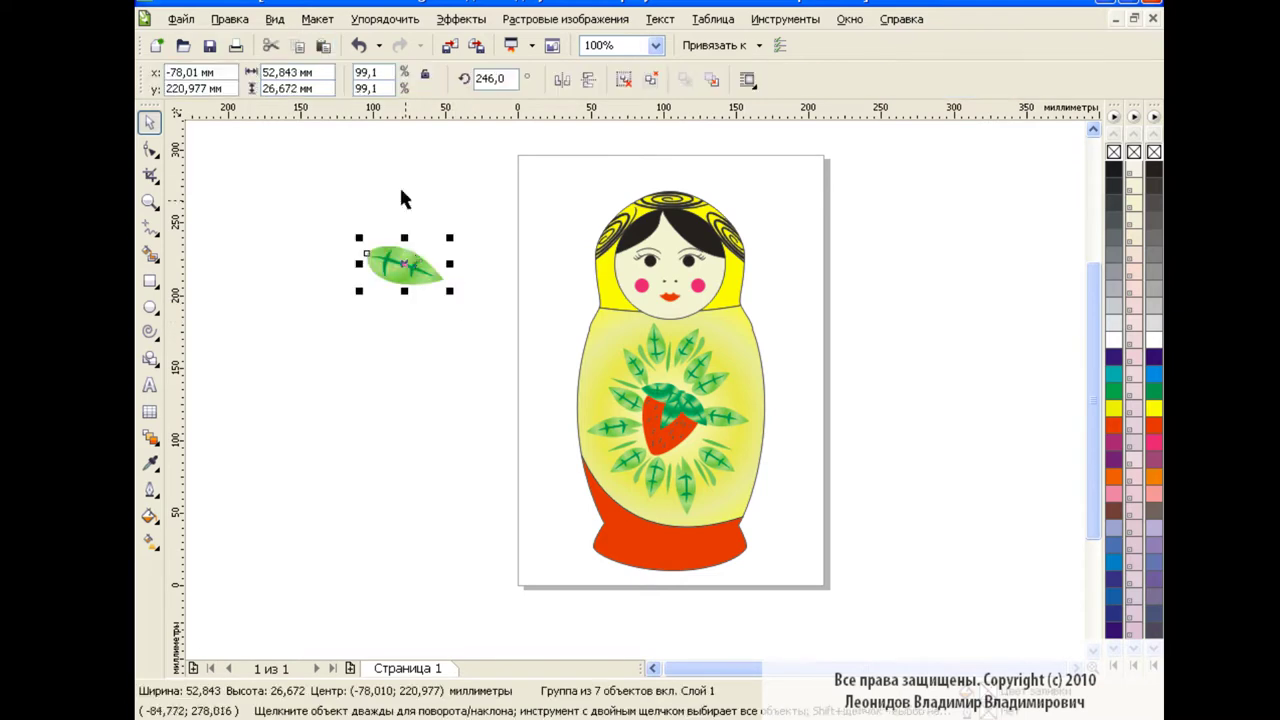
{"action": "mouse_move", "coordinate": [403, 262]}
{"action": "left_mouse_down"}
{"action": "mouse_move", "coordinate": [323, 211]}
{"action": "mouse_move", "coordinate": [461, 291]}
{"action": "left_mouse_up"}
{"action": "left_click", "coordinate": [357, 243]}
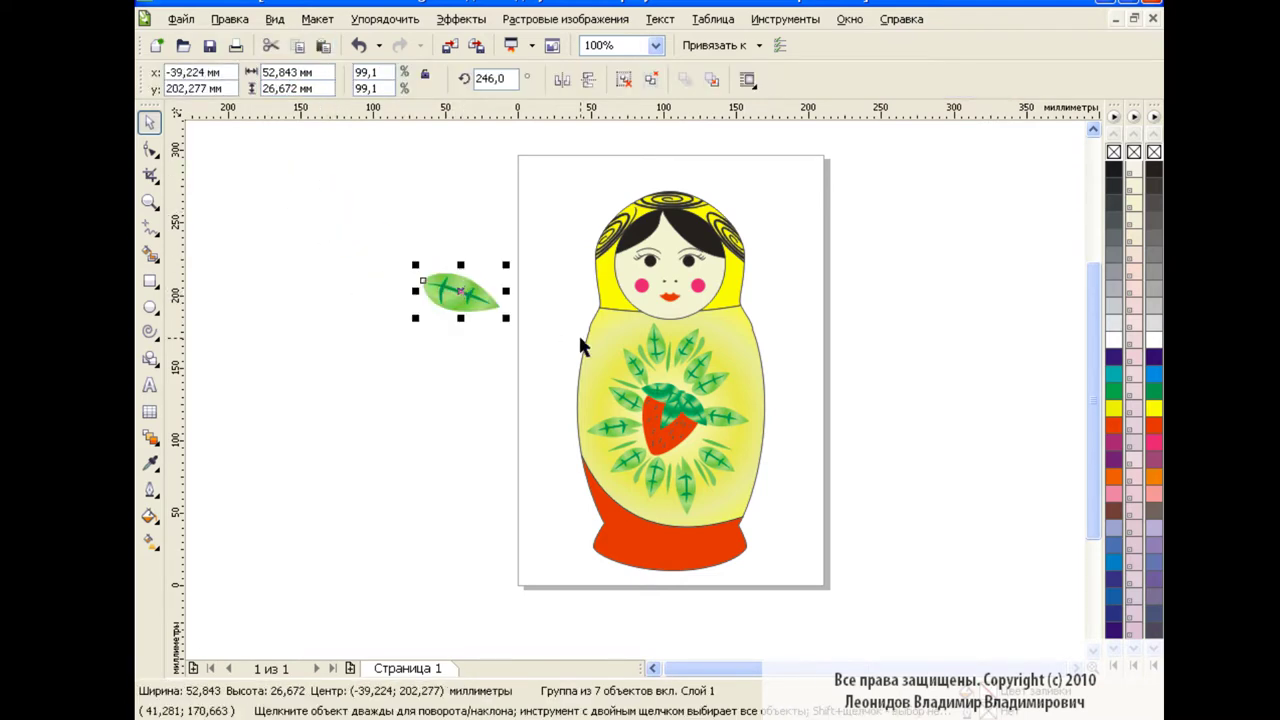
{"action": "left_click", "coordinate": [554, 318]}
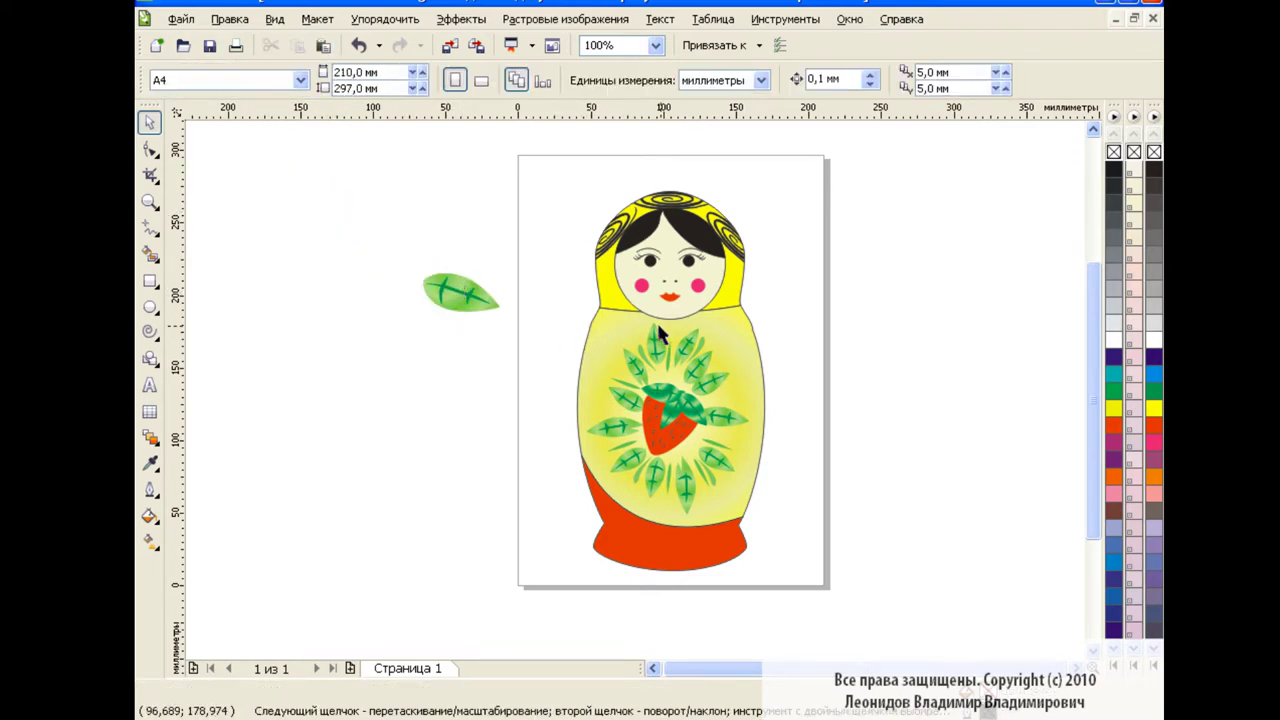
Draw a Bezier neckline curve across the doll's shoulders
{"action": "left_click", "coordinate": [152, 233]}
{"action": "left_click", "coordinate": [205, 262]}
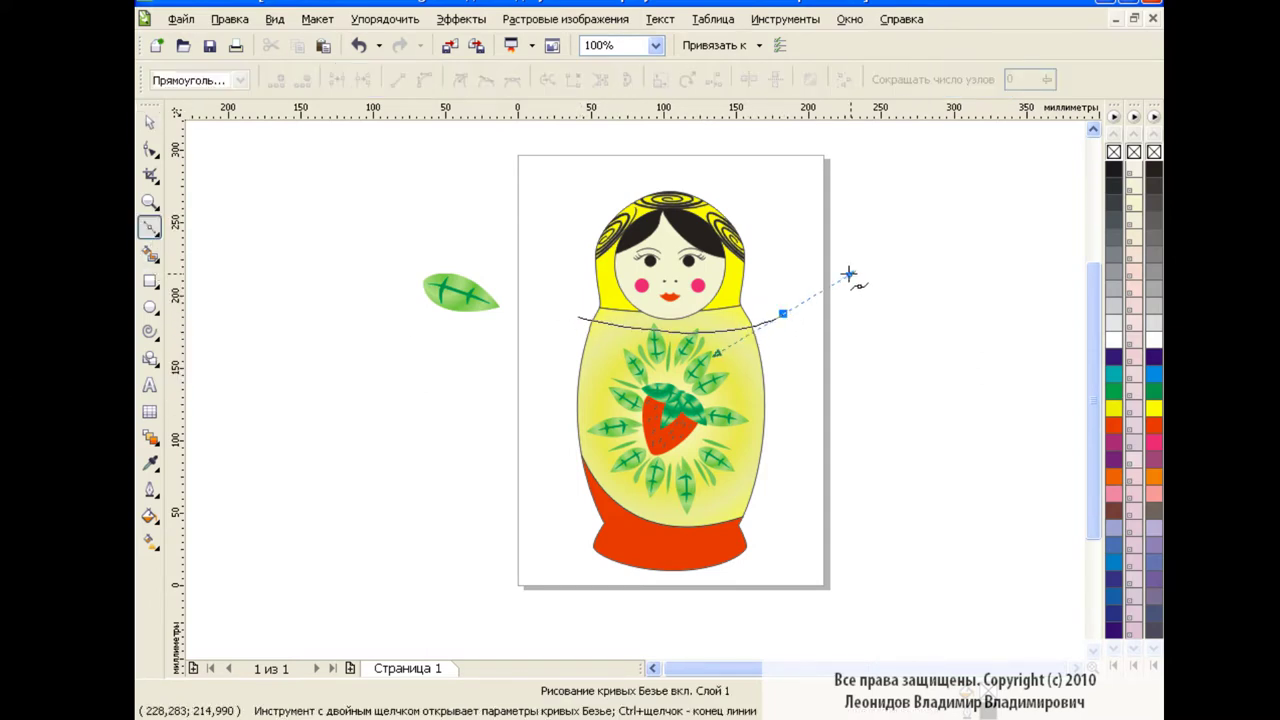
{"action": "key", "text": "space"}
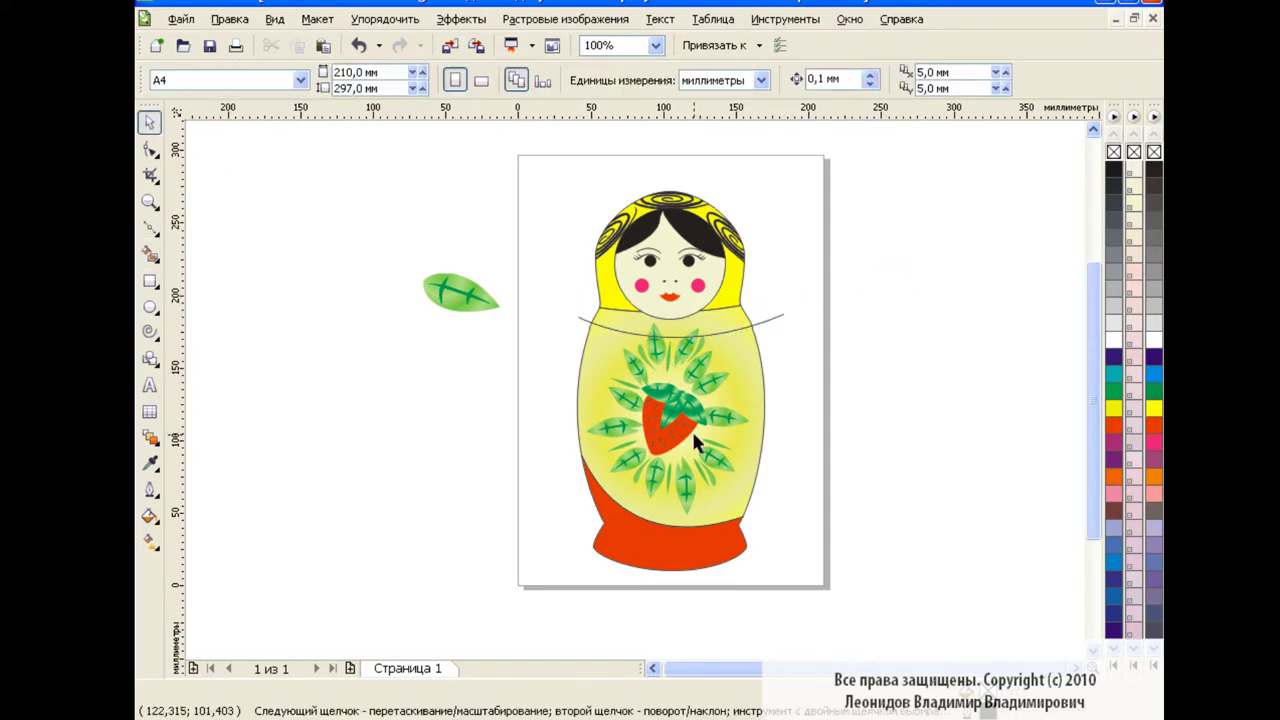
Regroup the strawberry wreath pieces and set the wreath slightly lower on the body
{"action": "left_click", "coordinate": [666, 420], "text": "shift"}
{"action": "left_click_drag", "start_coordinate": [666, 420], "coordinate": [671, 437]}
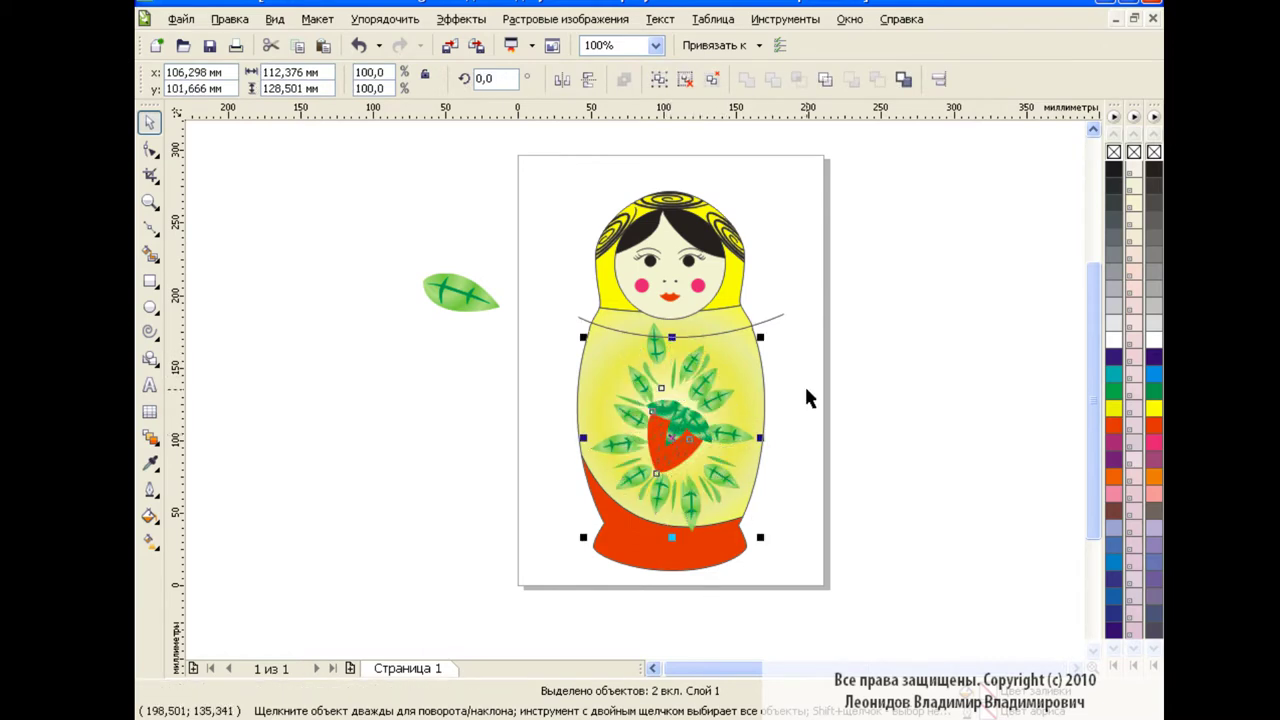
{"action": "left_click", "coordinate": [655, 341]}
{"action": "left_click_drag", "start_coordinate": [655, 341], "coordinate": [661, 361]}
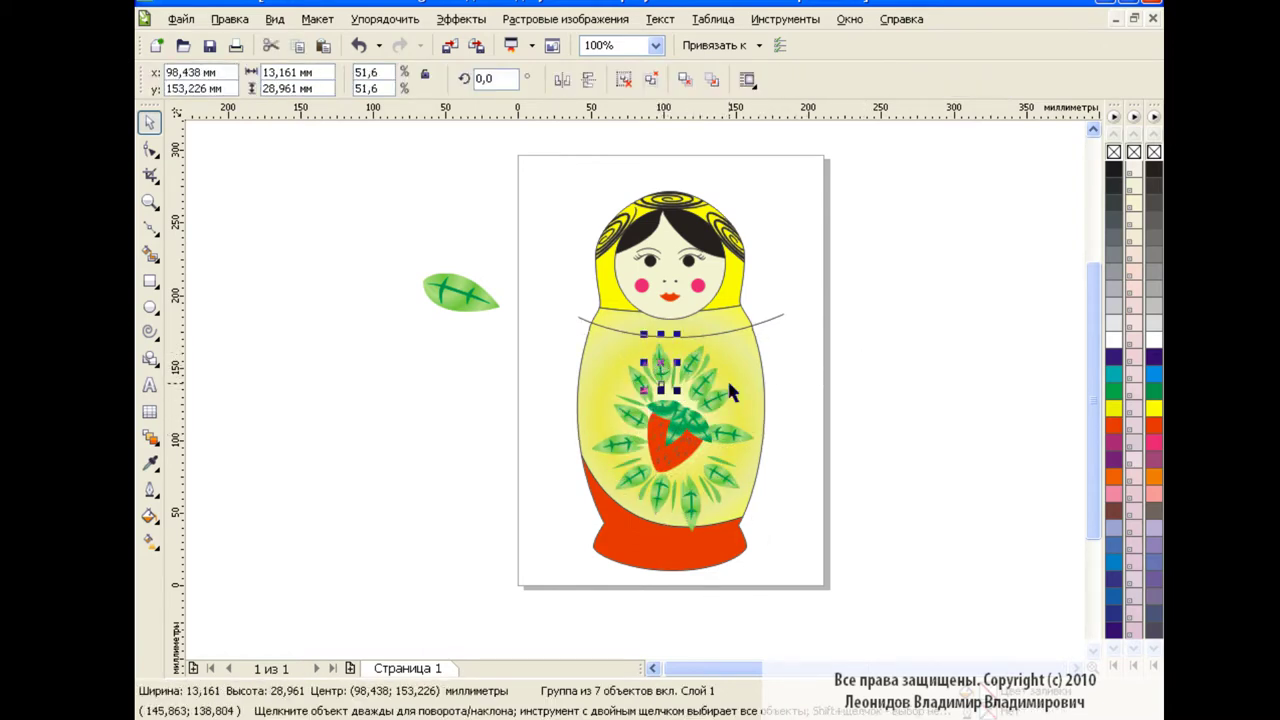
{"action": "left_click", "coordinate": [679, 450], "text": "shift"}
{"action": "left_click", "coordinate": [660, 84]}
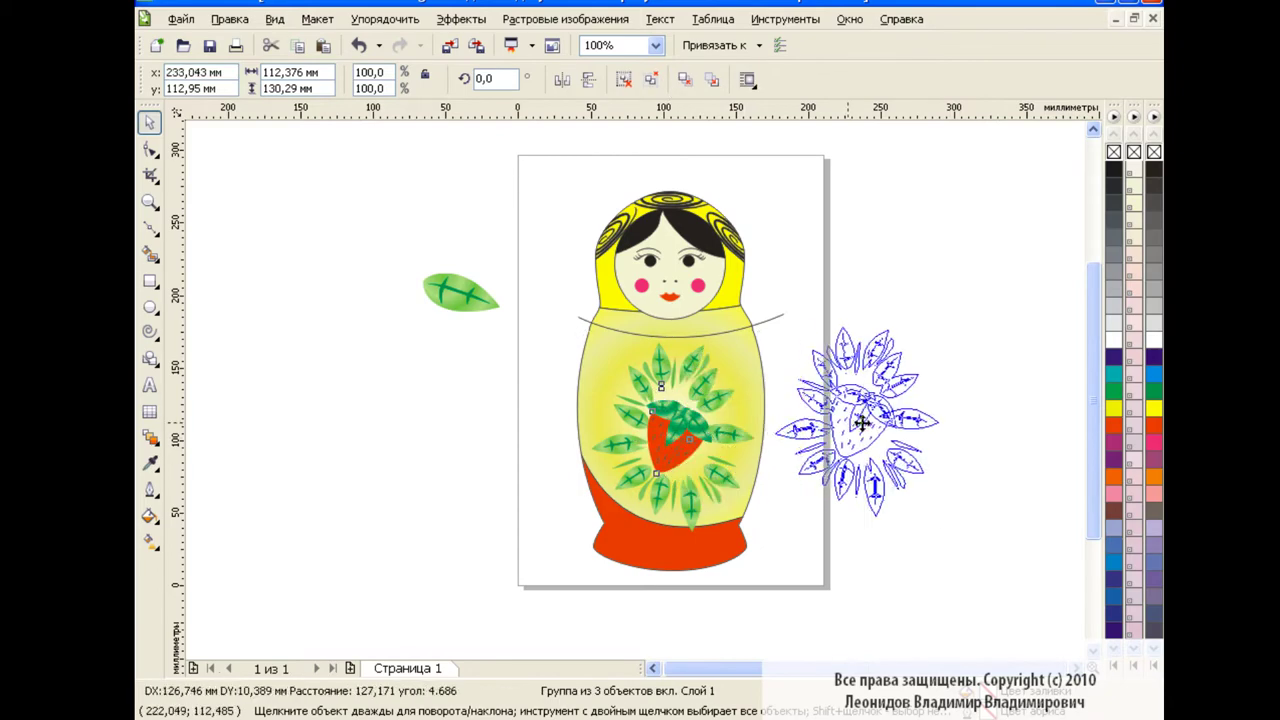
{"action": "mouse_move", "coordinate": [675, 450]}
{"action": "left_mouse_down"}
{"action": "mouse_move", "coordinate": [860, 450]}
{"action": "mouse_move", "coordinate": [679, 467]}
{"action": "mouse_move", "coordinate": [681, 445]}
{"action": "left_mouse_up"}
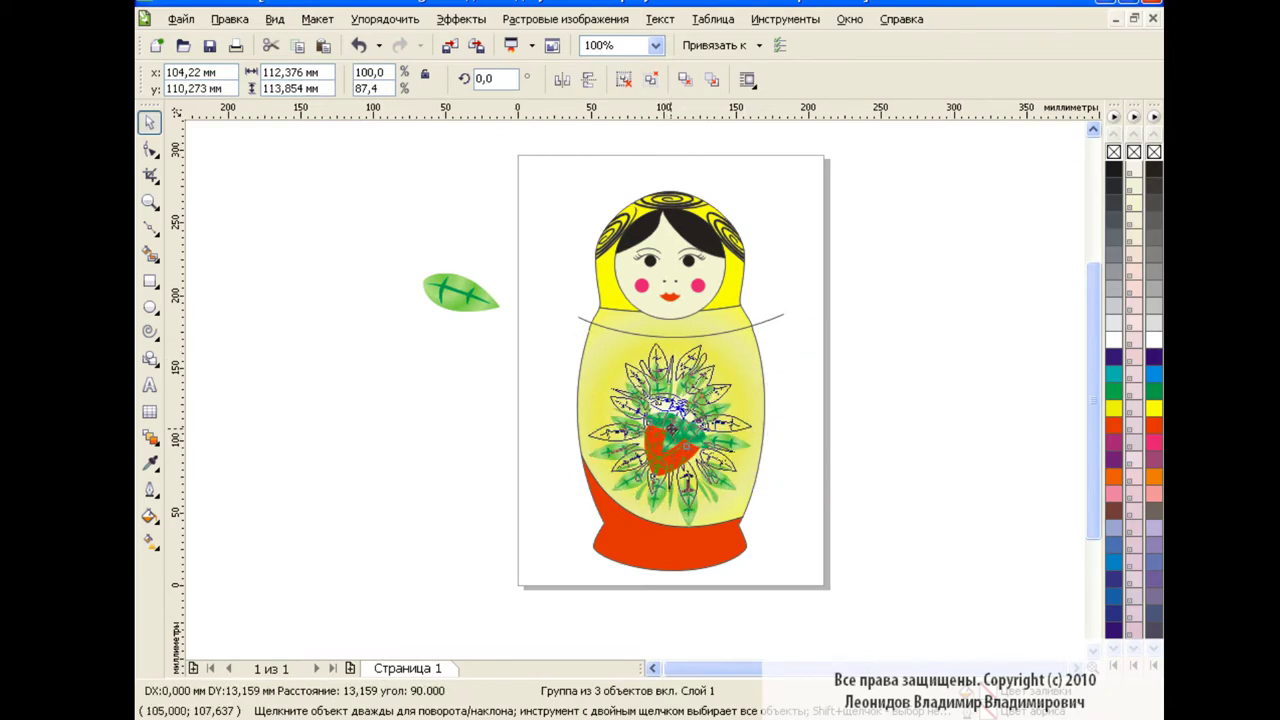
{"action": "left_click", "coordinate": [884, 388]}
Adjust the neckline curve's nodes across the shoulders
{"action": "left_click", "coordinate": [658, 331]}
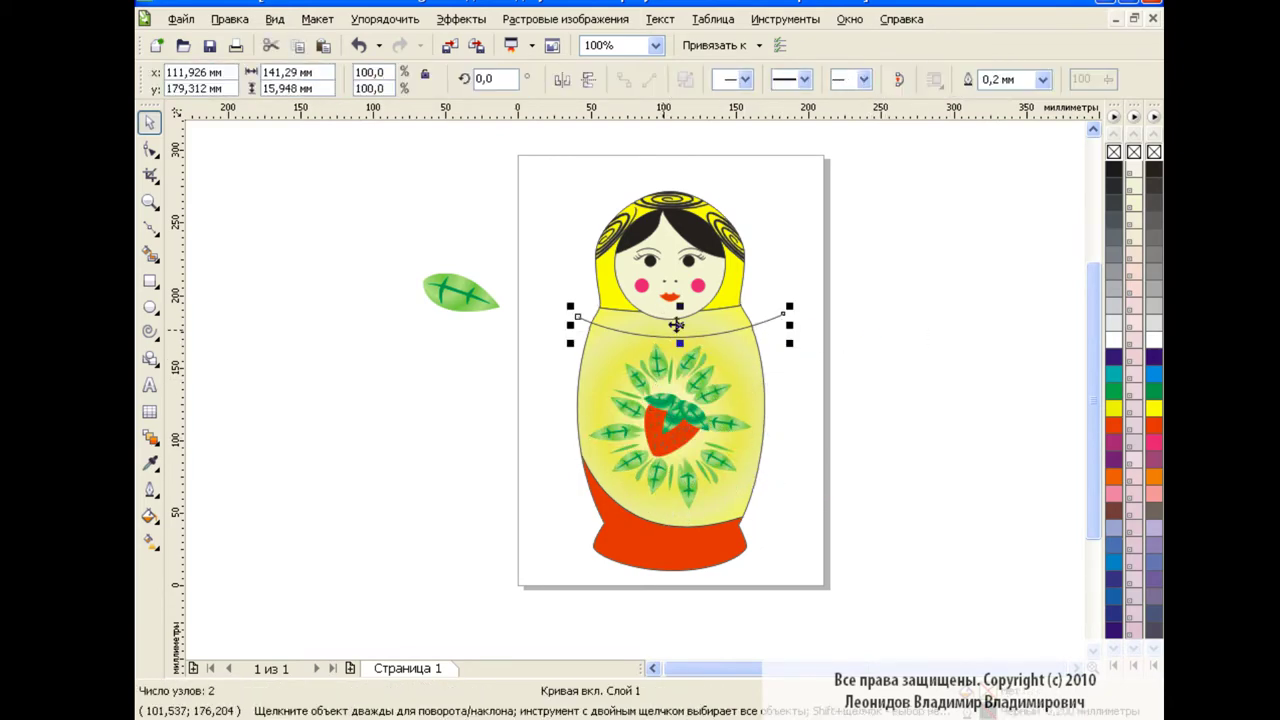
{"action": "key", "text": "F10"}
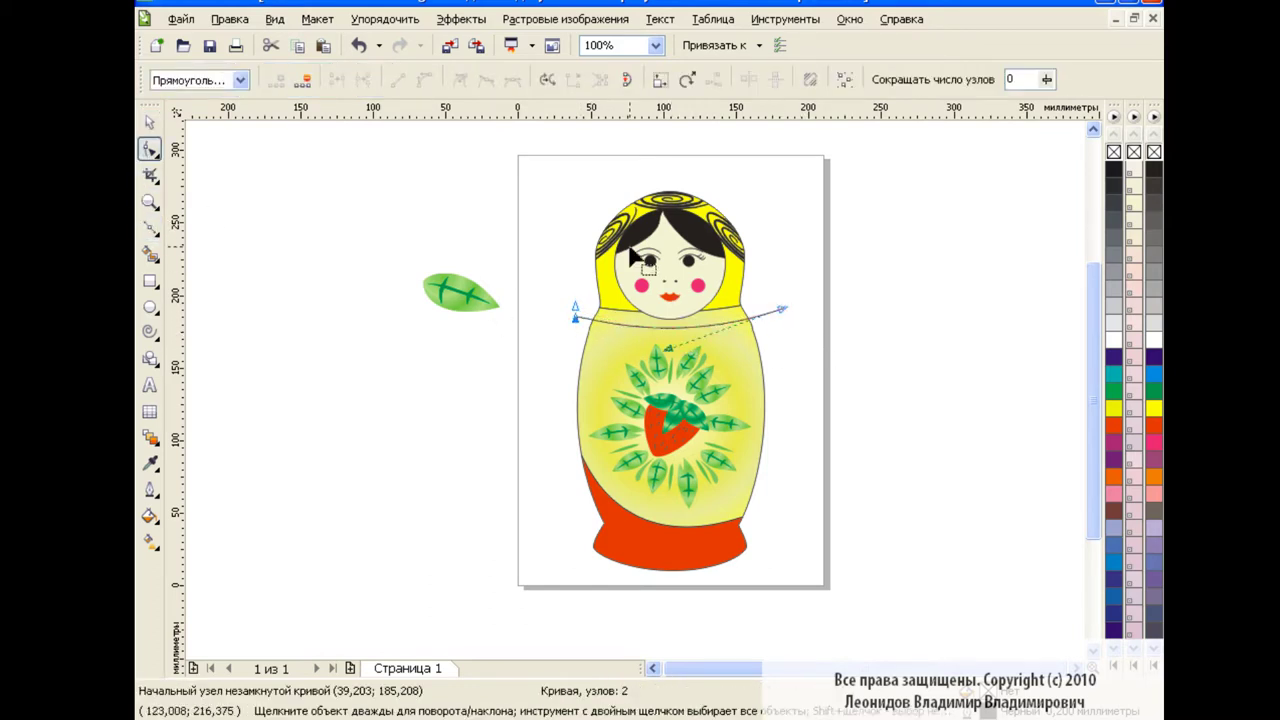
{"action": "key", "text": "space"}
{"action": "left_click", "coordinate": [399, 352]}
Smart Fill the area above the neckline yellow, then delete the curve
{"action": "left_click", "coordinate": [150, 255]}
{"action": "left_click", "coordinate": [408, 80]}
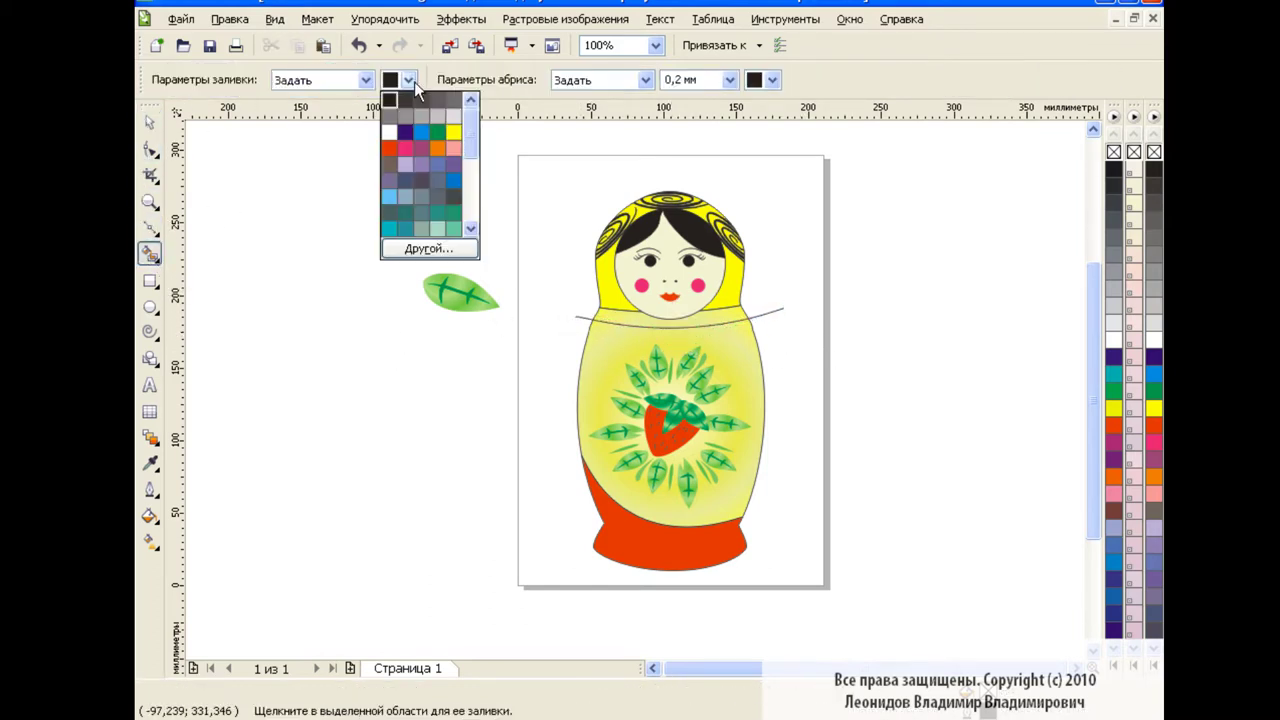
{"action": "left_click", "coordinate": [430, 170]}
{"action": "left_click", "coordinate": [624, 318]}
{"action": "key", "text": "space"}
{"action": "key", "text": "Delete"}
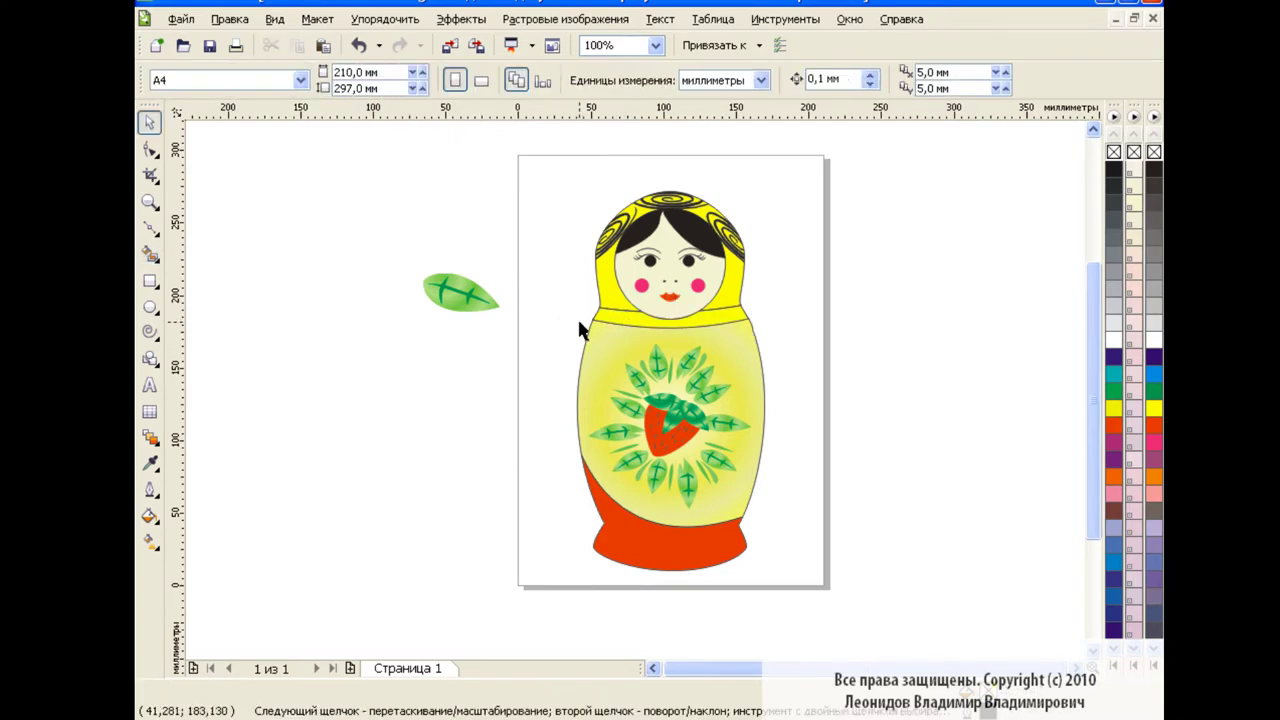
At 200% zoom, shrink and rotate a leaf copy onto the left end of the yellow collar
{"action": "left_click", "coordinate": [150, 228]}
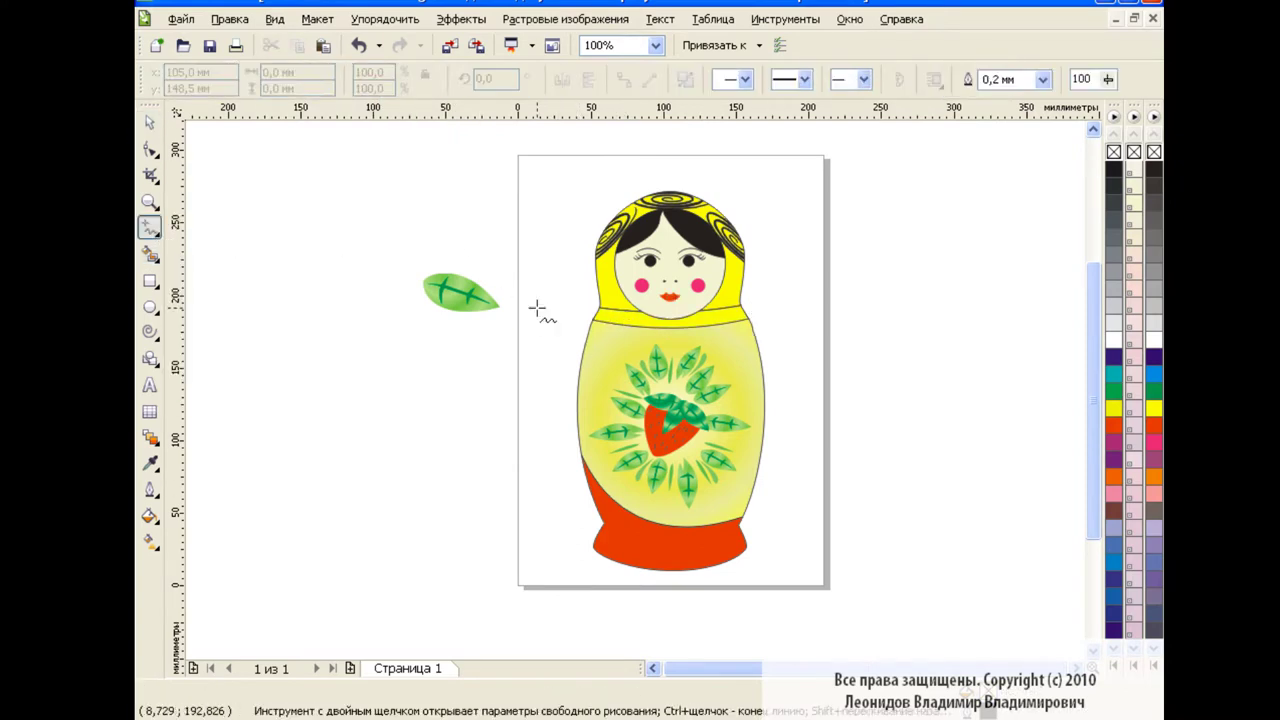
{"action": "left_click", "coordinate": [655, 45]}
{"action": "left_click", "coordinate": [624, 190]}
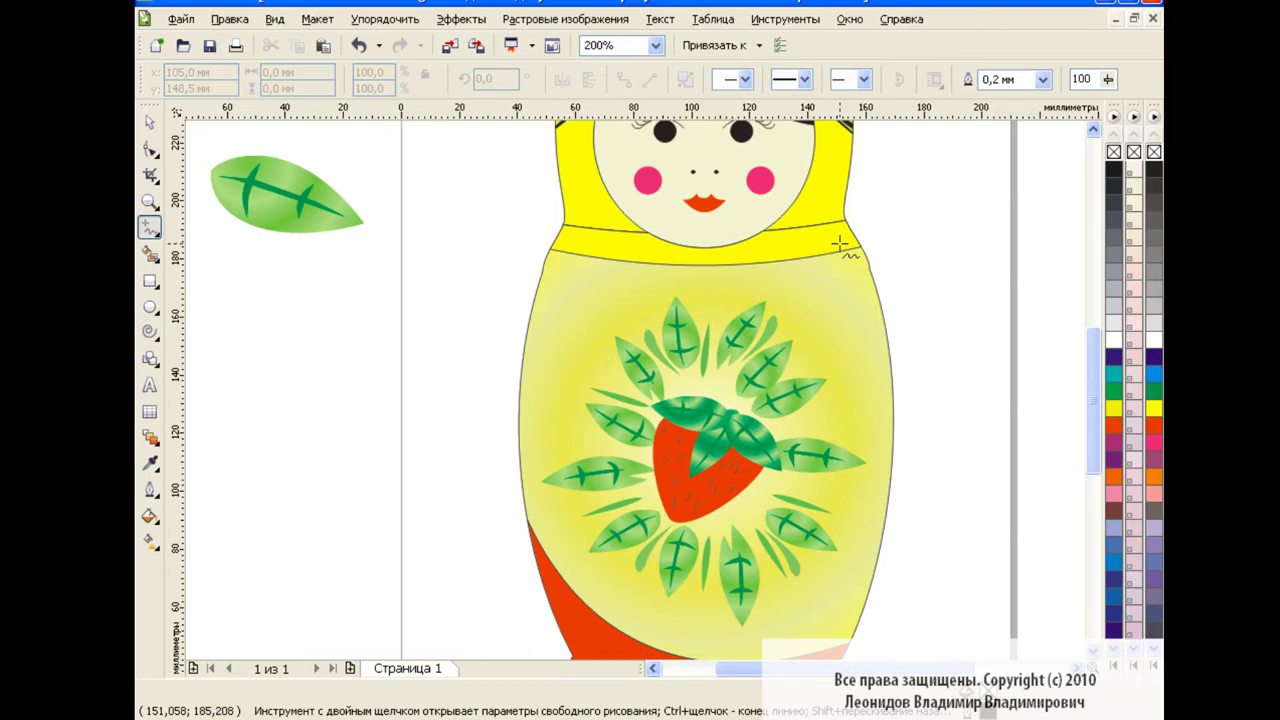
{"action": "key", "text": "space"}
{"action": "left_click", "coordinate": [321, 194]}
{"action": "left_click_drag", "start_coordinate": [321, 194], "coordinate": [409, 343]}
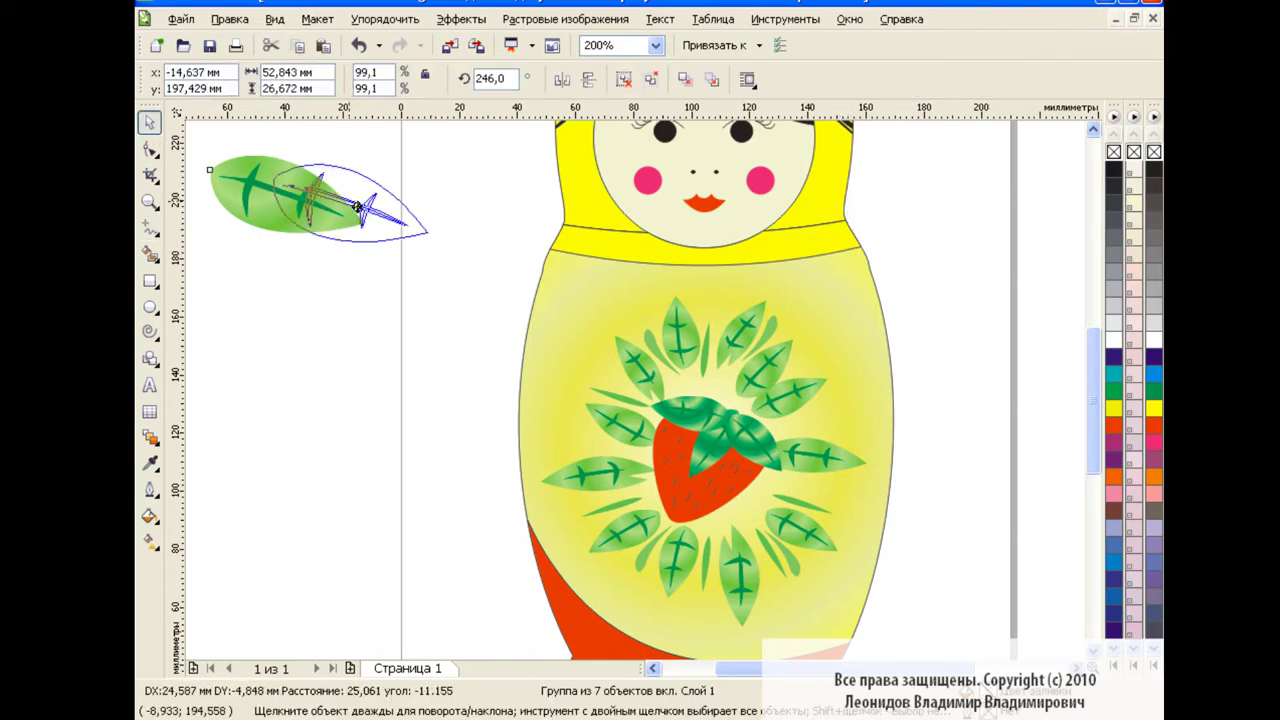
{"action": "left_click", "coordinate": [414, 337]}
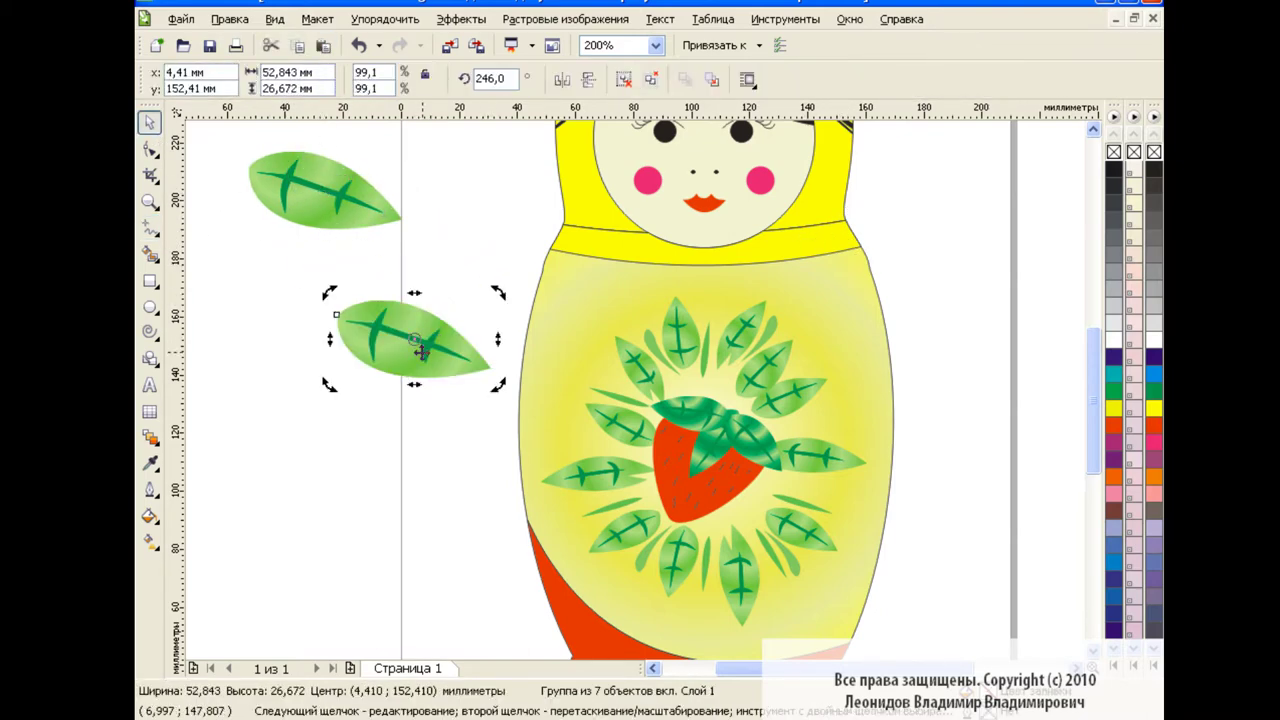
{"action": "mouse_move", "coordinate": [496, 343]}
{"action": "left_mouse_down"}
{"action": "mouse_move", "coordinate": [385, 344]}
{"action": "mouse_move", "coordinate": [618, 225]}
{"action": "mouse_move", "coordinate": [553, 257]}
{"action": "mouse_move", "coordinate": [828, 242]}
{"action": "left_mouse_up"}
{"action": "left_click", "coordinate": [580, 245]}
{"action": "left_click", "coordinate": [580, 240]}
Place a horizontally mirrored copy of the leaf on the right end of the collar
{"action": "left_click", "coordinate": [588, 80]}
{"action": "left_click", "coordinate": [944, 237]}
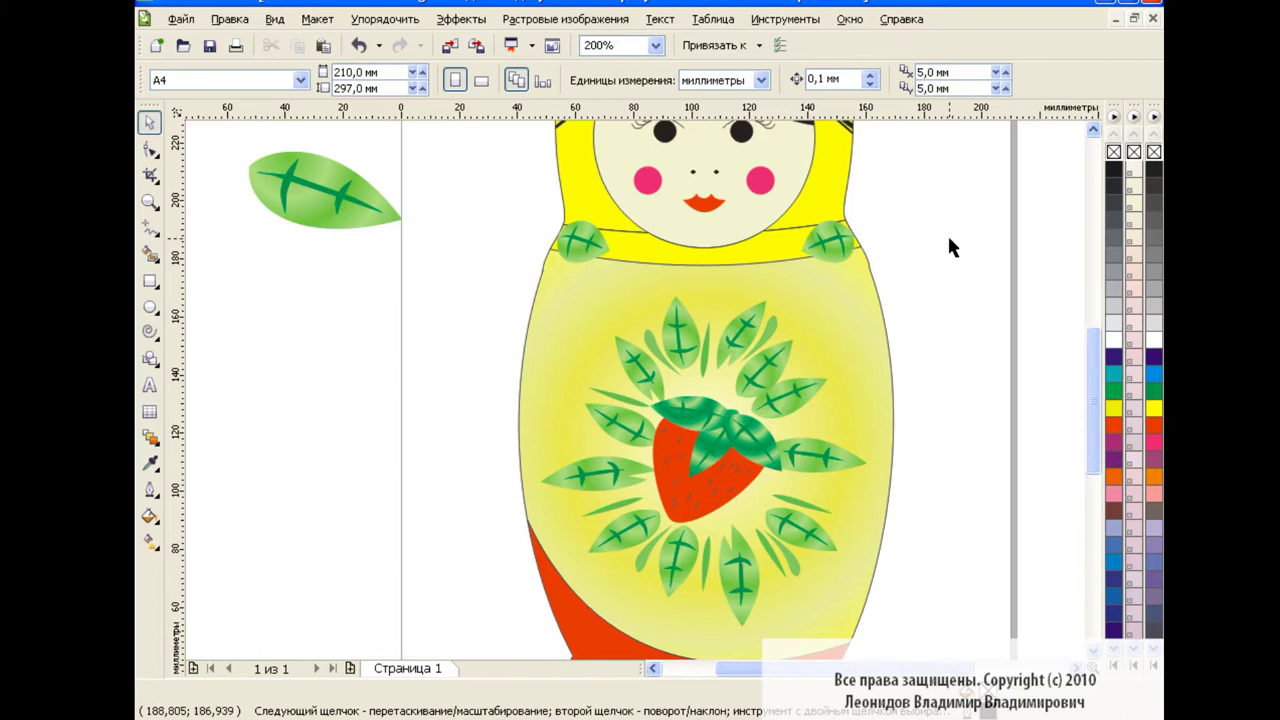
{"action": "left_click", "coordinate": [790, 395]}
Place two small tilted copies of the strawberry at the centre of the neckline
{"action": "left_click", "coordinate": [955, 370]}
{"action": "left_click", "coordinate": [718, 463]}
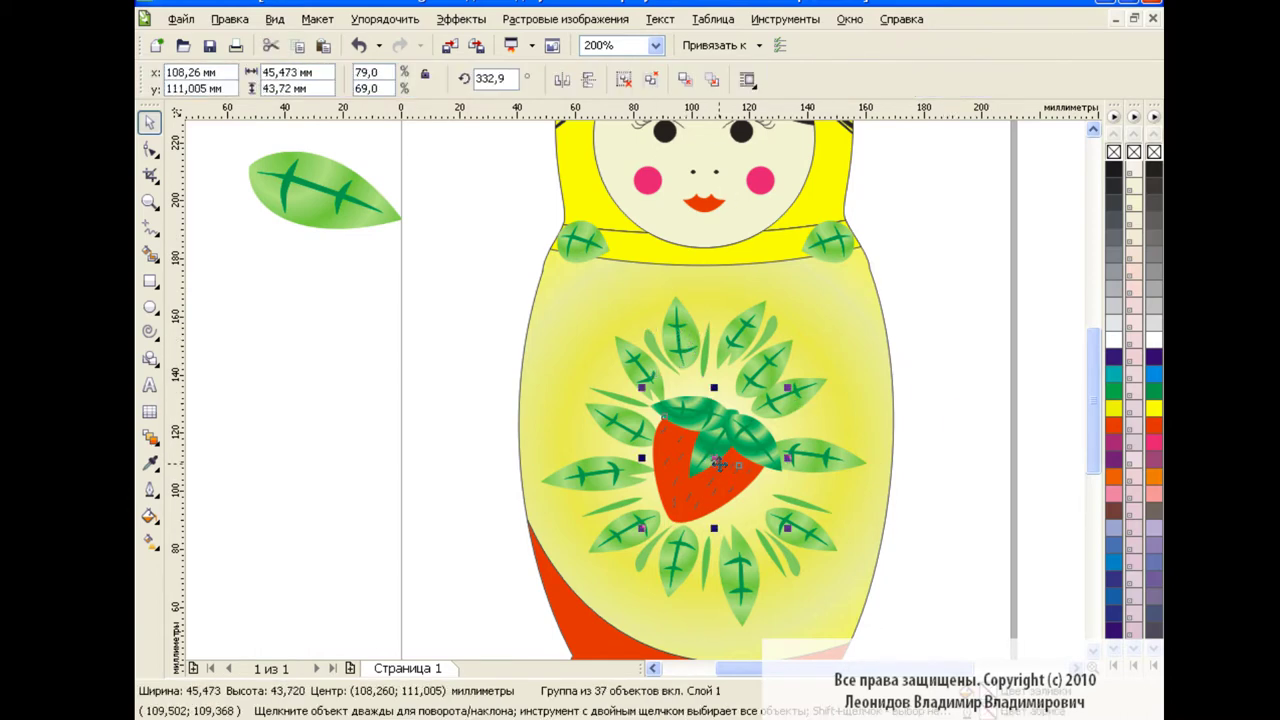
{"action": "mouse_move", "coordinate": [788, 528]}
{"action": "left_mouse_down"}
{"action": "mouse_move", "coordinate": [710, 452]}
{"action": "mouse_move", "coordinate": [471, 313]}
{"action": "mouse_move", "coordinate": [410, 410]}
{"action": "mouse_move", "coordinate": [437, 363]}
{"action": "left_mouse_up"}
{"action": "left_click", "coordinate": [452, 325]}
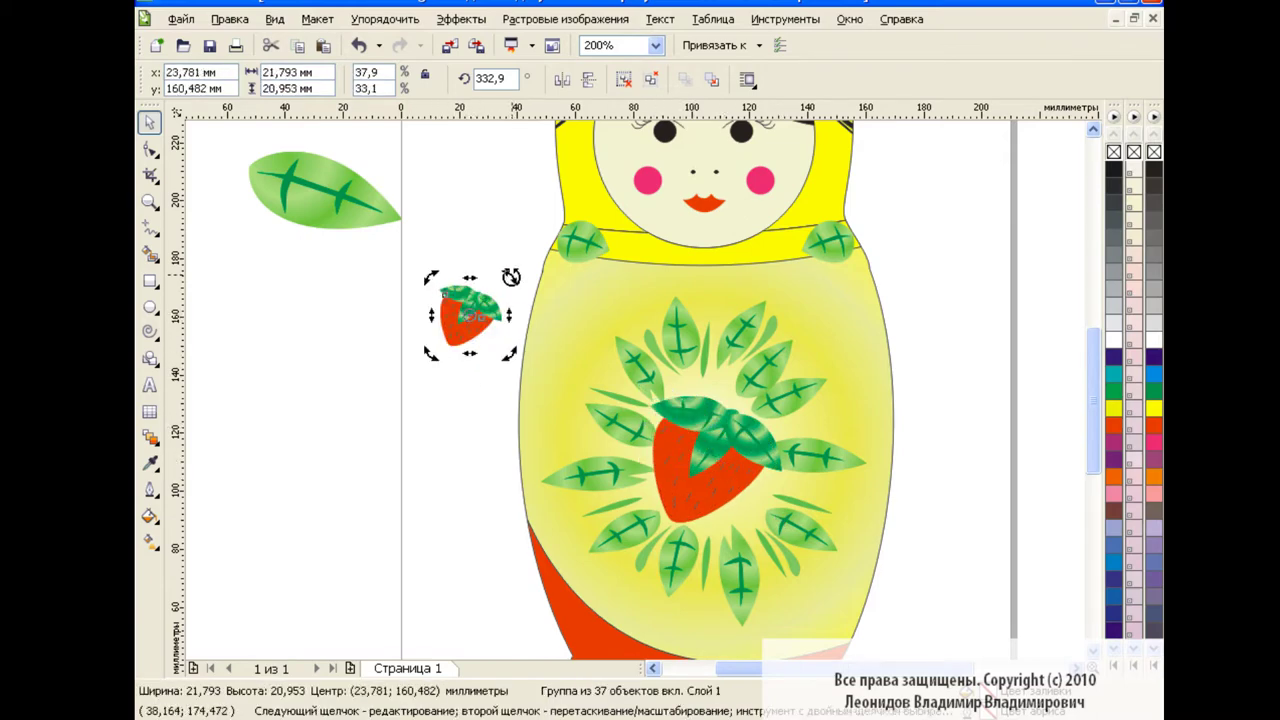
{"action": "left_click", "coordinate": [500, 400]}
{"action": "left_click", "coordinate": [458, 340]}
{"action": "left_click", "coordinate": [452, 320]}
{"action": "mouse_move", "coordinate": [481, 282]}
{"action": "left_mouse_down"}
{"action": "mouse_move", "coordinate": [496, 302]}
{"action": "mouse_move", "coordinate": [459, 320]}
{"action": "left_mouse_up"}
{"action": "left_click_drag", "start_coordinate": [684, 268], "coordinate": [728, 288]}
{"action": "left_click", "coordinate": [955, 300]}
Rotate a leaf copy to about 208°, shrink it and set it beside the neckline strawberries
{"action": "left_click", "coordinate": [320, 190]}
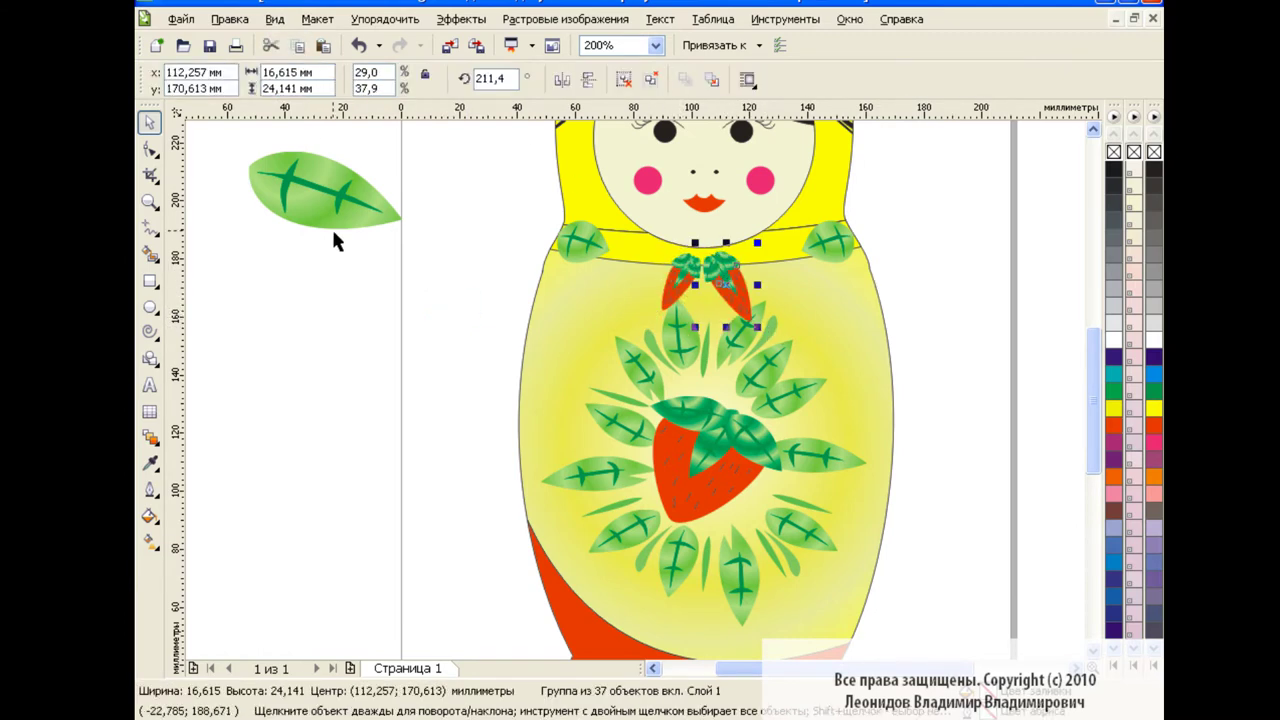
{"action": "left_click_drag", "start_coordinate": [307, 184], "coordinate": [415, 323]}
{"action": "key", "text": "Escape"}
{"action": "left_click", "coordinate": [415, 323]}
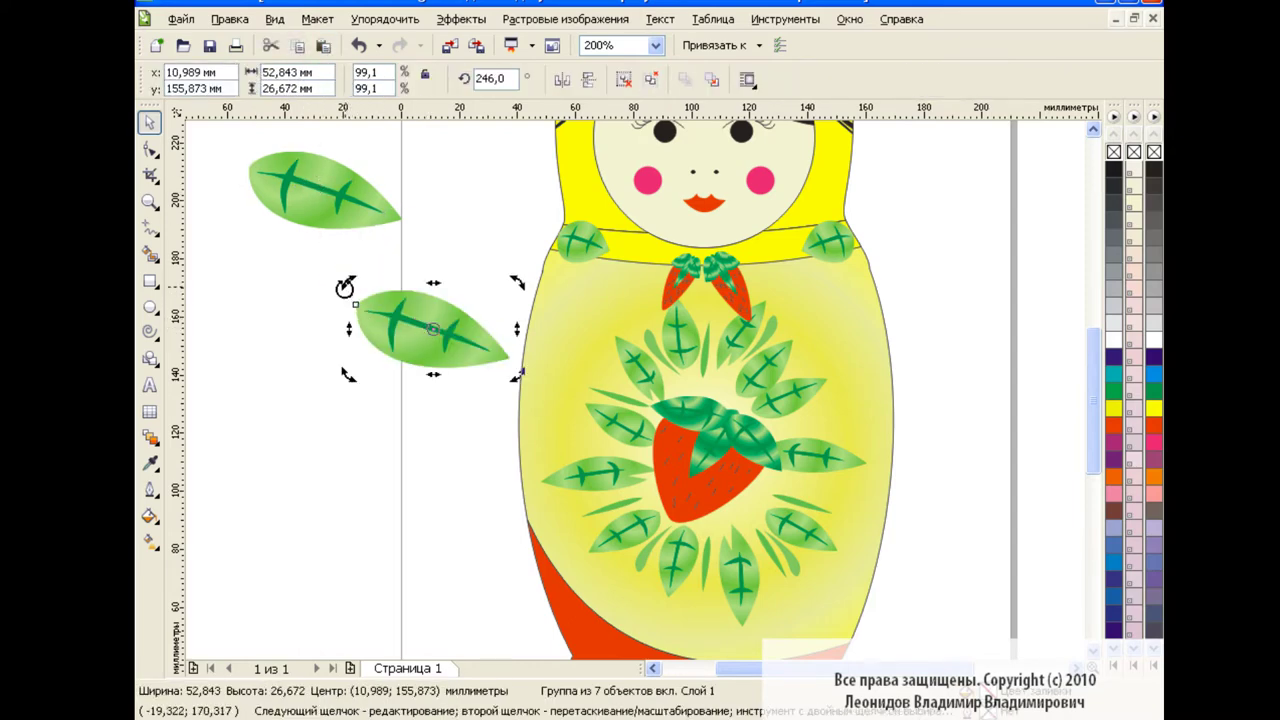
{"action": "left_click_drag", "start_coordinate": [349, 281], "coordinate": [400, 300]}
{"action": "mouse_move", "coordinate": [440, 350]}
{"action": "left_mouse_down"}
{"action": "mouse_move", "coordinate": [420, 330]}
{"action": "mouse_move", "coordinate": [750, 285]}
{"action": "mouse_move", "coordinate": [740, 275]}
{"action": "left_mouse_up"}
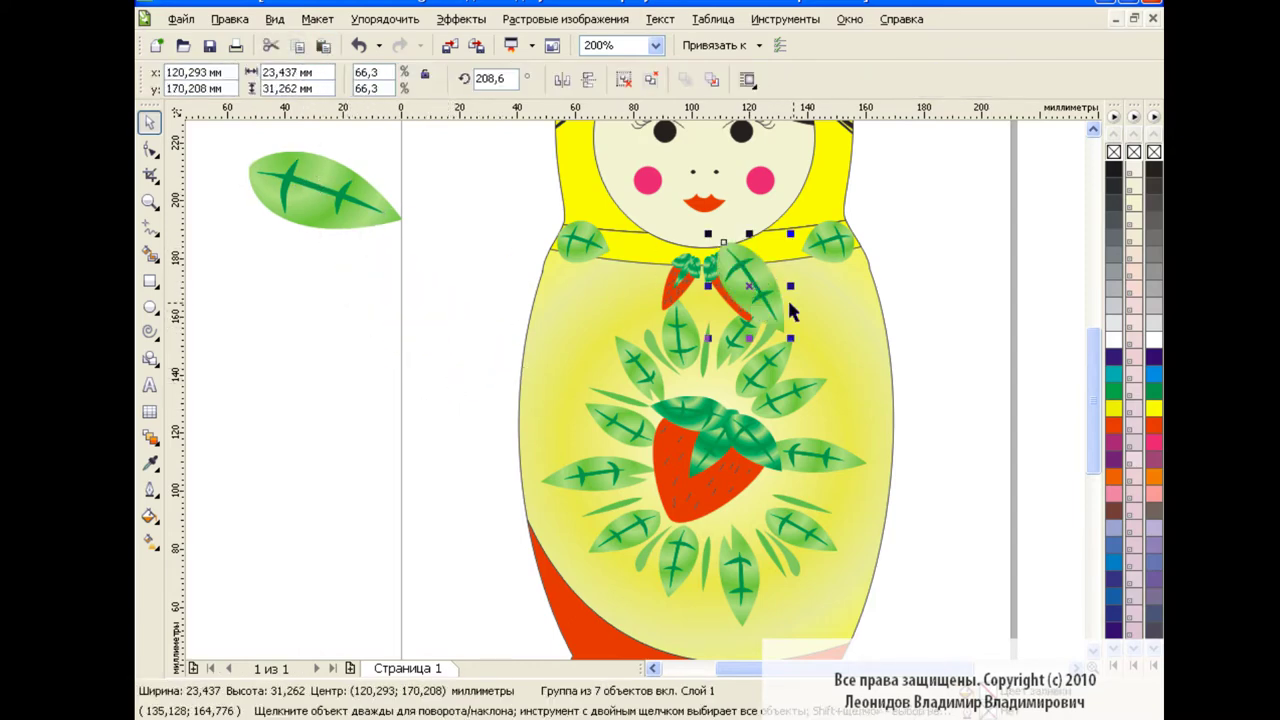
{"action": "left_click_drag", "start_coordinate": [800, 348], "coordinate": [766, 309]}
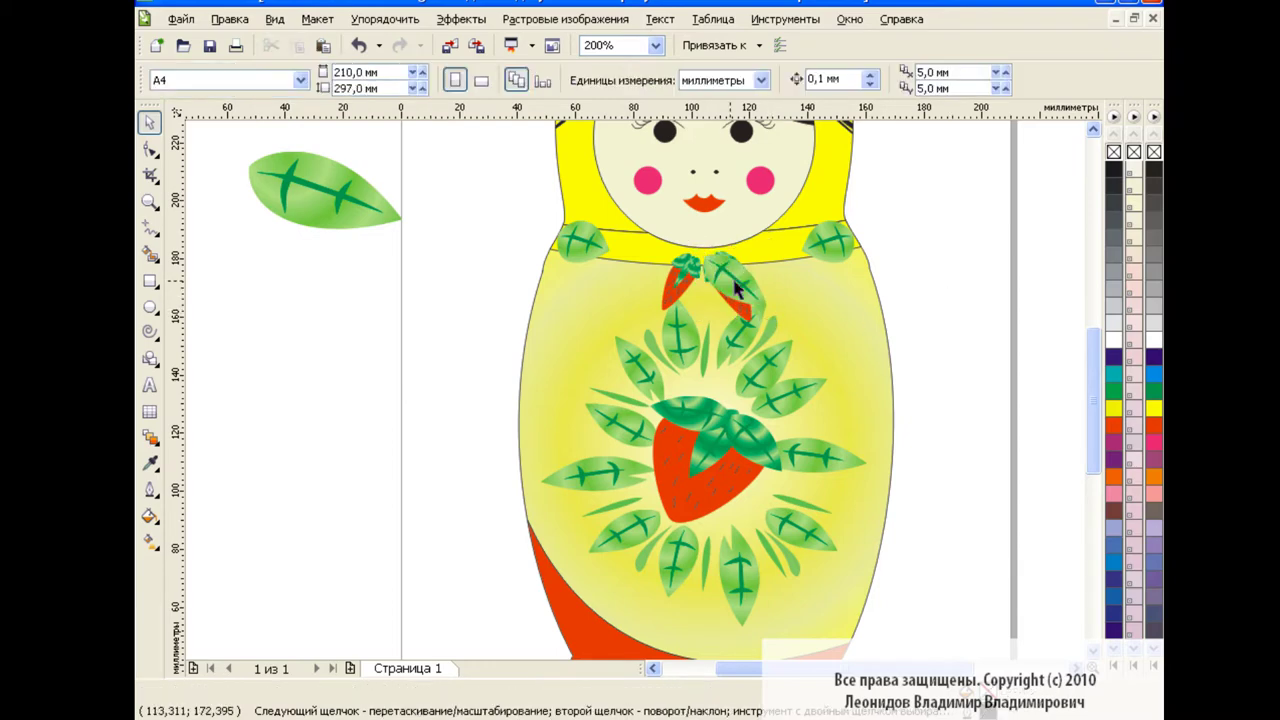
{"action": "left_click", "coordinate": [929, 295]}
Copy the neckline leaf group and mirror it onto the left side of the knot
{"action": "left_click", "coordinate": [745, 265]}
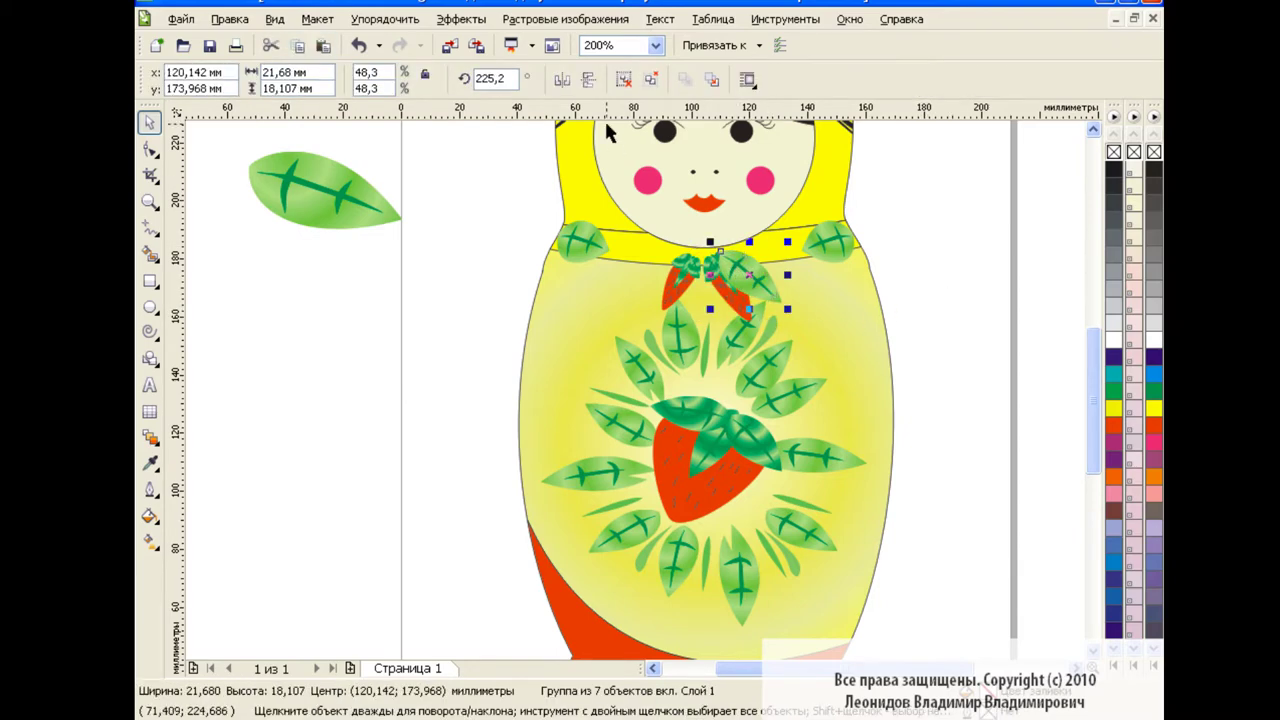
{"action": "left_click_drag", "start_coordinate": [663, 277], "coordinate": [663, 277]}
{"action": "left_click", "coordinate": [920, 277]}
{"action": "left_click", "coordinate": [743, 283]}
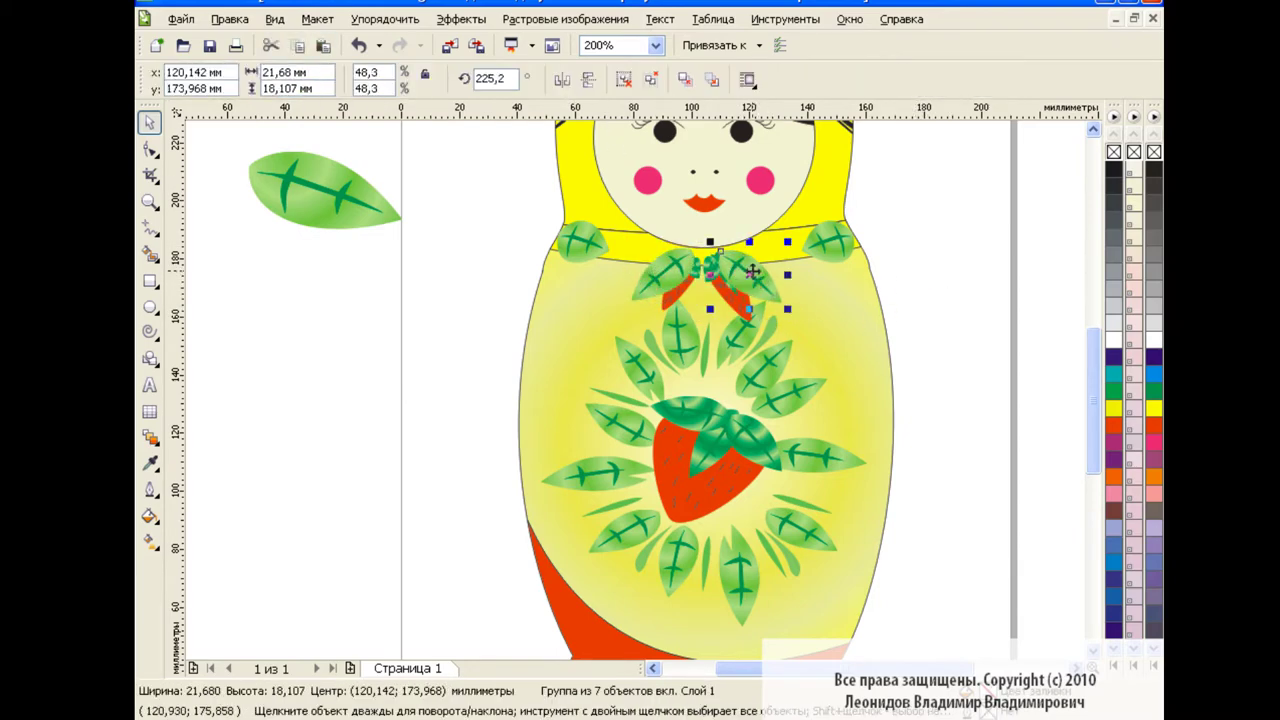
{"action": "left_click", "coordinate": [670, 281]}
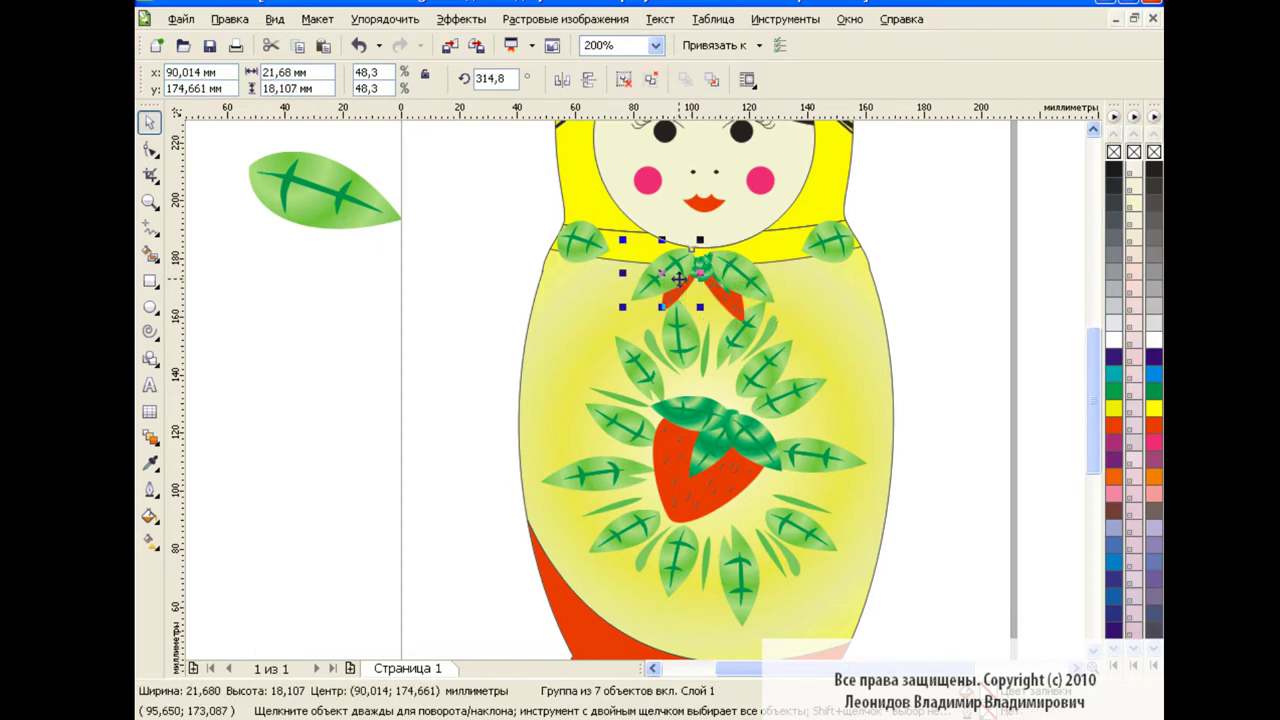
{"action": "left_click", "coordinate": [670, 281], "text": "shift"}
{"action": "left_click", "coordinate": [917, 277]}
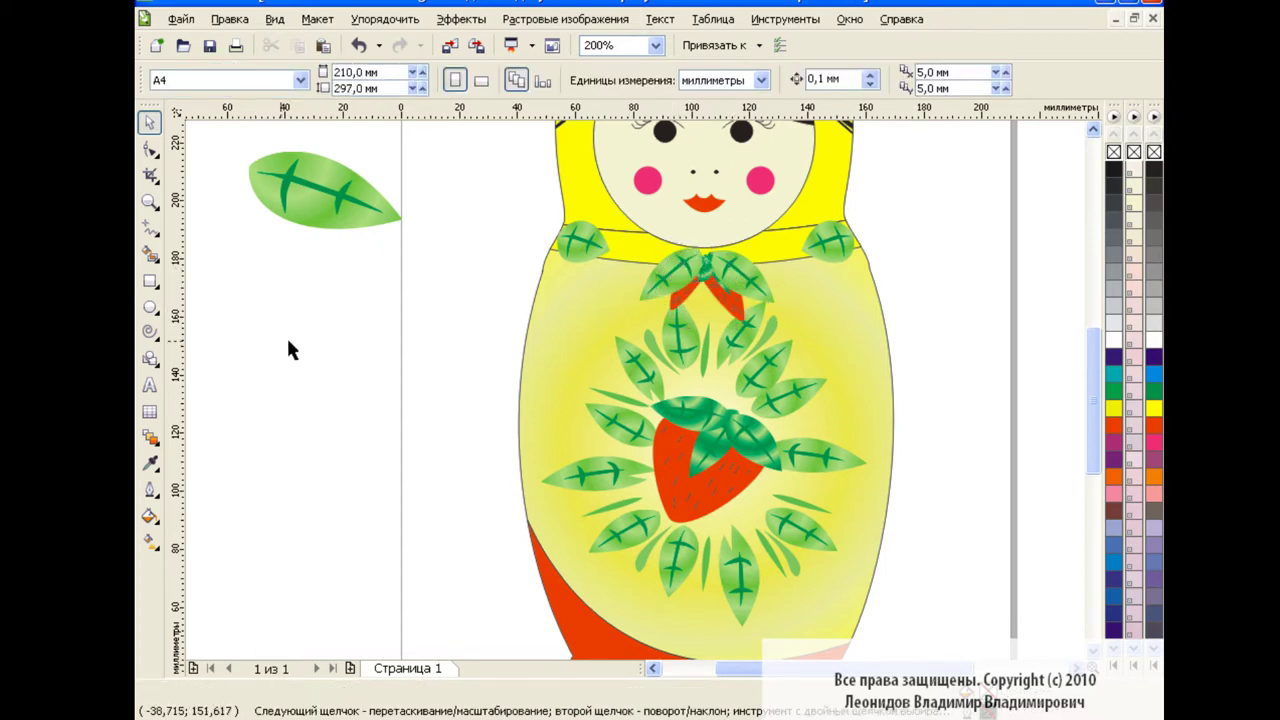
Draw five overlapping circles beside the doll and weld them into a flower shape
{"action": "left_click", "coordinate": [149, 308]}
{"action": "left_click_drag", "start_coordinate": [314, 270], "coordinate": [364, 337]}
{"action": "mouse_move", "coordinate": [277, 307]}
{"action": "left_mouse_down"}
{"action": "mouse_move", "coordinate": [338, 366]}
{"action": "mouse_move", "coordinate": [340, 411]}
{"action": "left_mouse_up"}
{"action": "mouse_move", "coordinate": [336, 310]}
{"action": "left_mouse_down"}
{"action": "mouse_move", "coordinate": [397, 370]}
{"action": "mouse_move", "coordinate": [331, 362]}
{"action": "mouse_move", "coordinate": [358, 382]}
{"action": "left_mouse_up"}
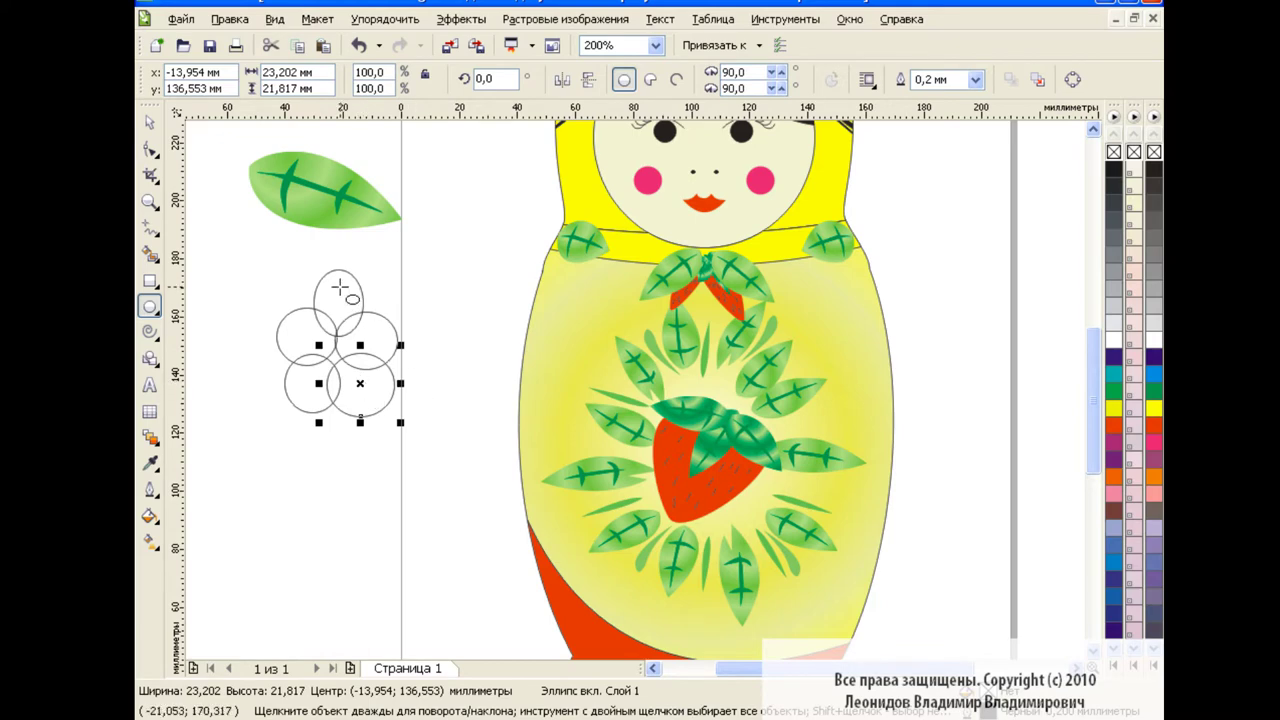
{"action": "left_click_drag", "start_coordinate": [258, 284], "coordinate": [415, 428]}
{"action": "left_click", "coordinate": [745, 79]}
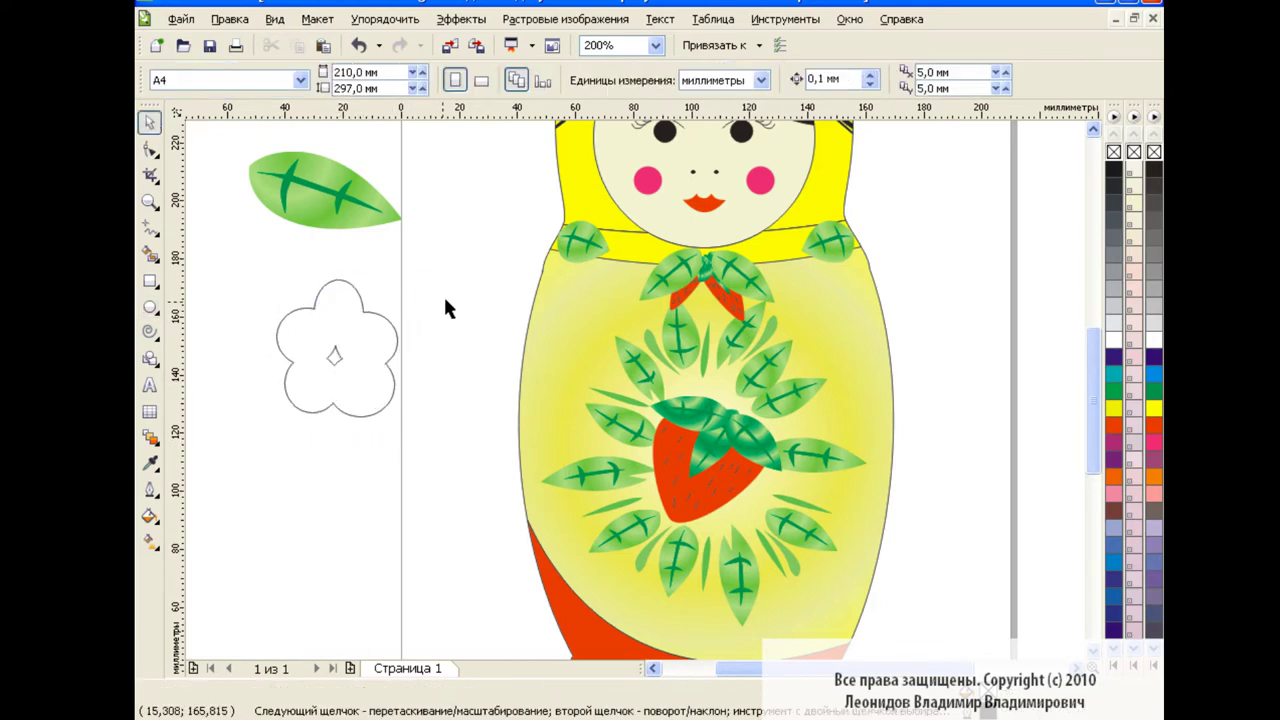
Give the flower a radial custom fountain fill with blue and teal stops at 18%, 38% and 70%
{"action": "left_click", "coordinate": [150, 516]}
{"action": "left_click", "coordinate": [249, 550]}
{"action": "left_click", "coordinate": [563, 343]}
{"action": "left_click", "coordinate": [535, 204]}
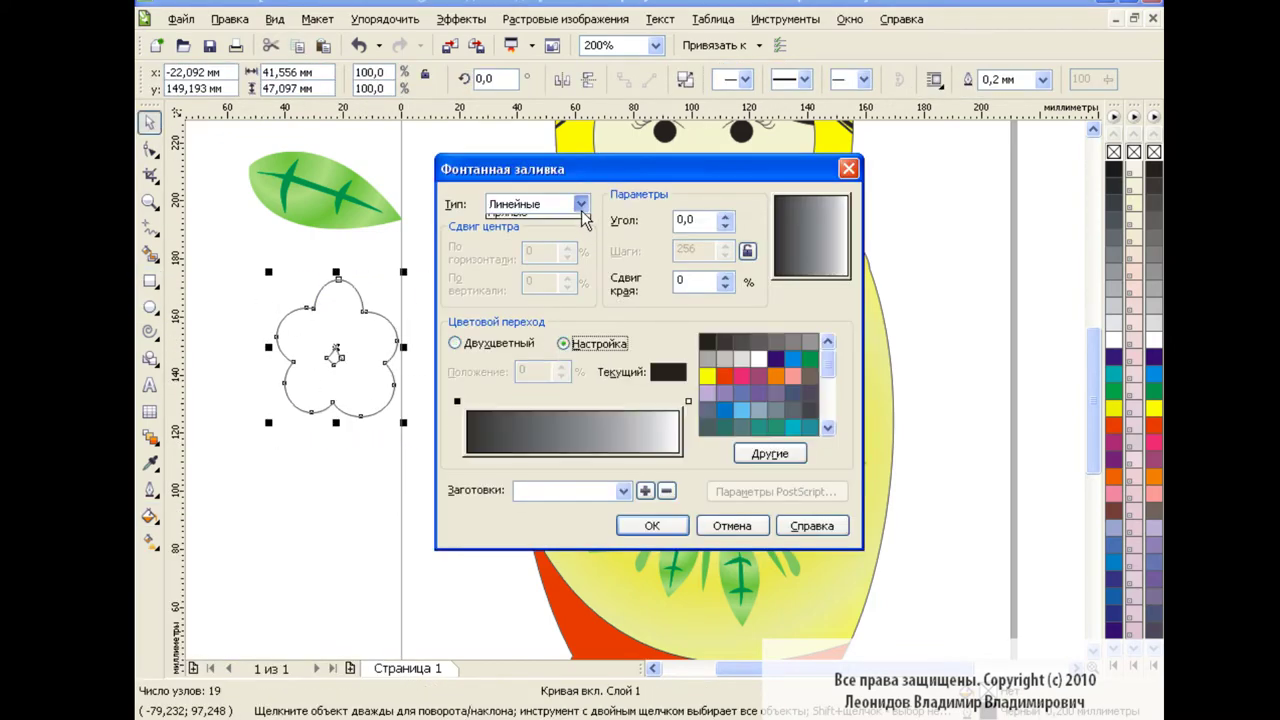
{"action": "left_click", "coordinate": [530, 231]}
{"action": "left_click", "coordinate": [792, 358]}
{"action": "double_click", "coordinate": [505, 401]}
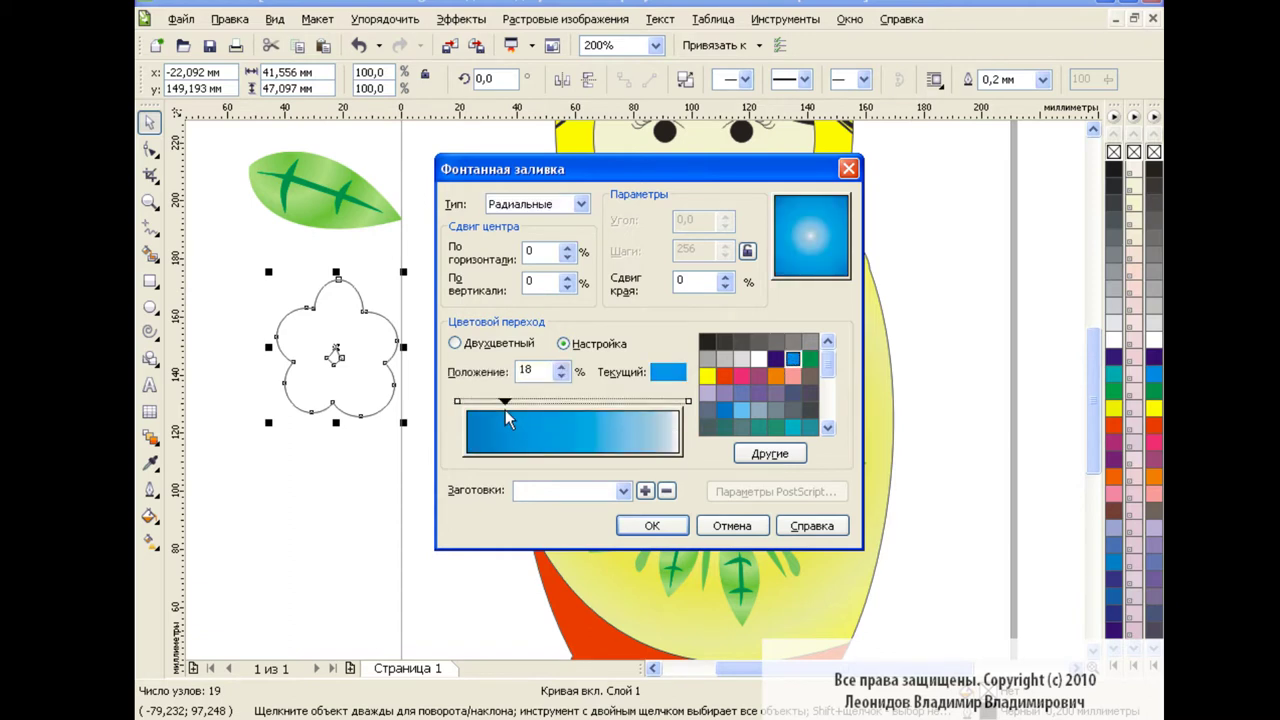
{"action": "double_click", "coordinate": [547, 401]}
{"action": "double_click", "coordinate": [626, 401]}
{"action": "left_click", "coordinate": [794, 428]}
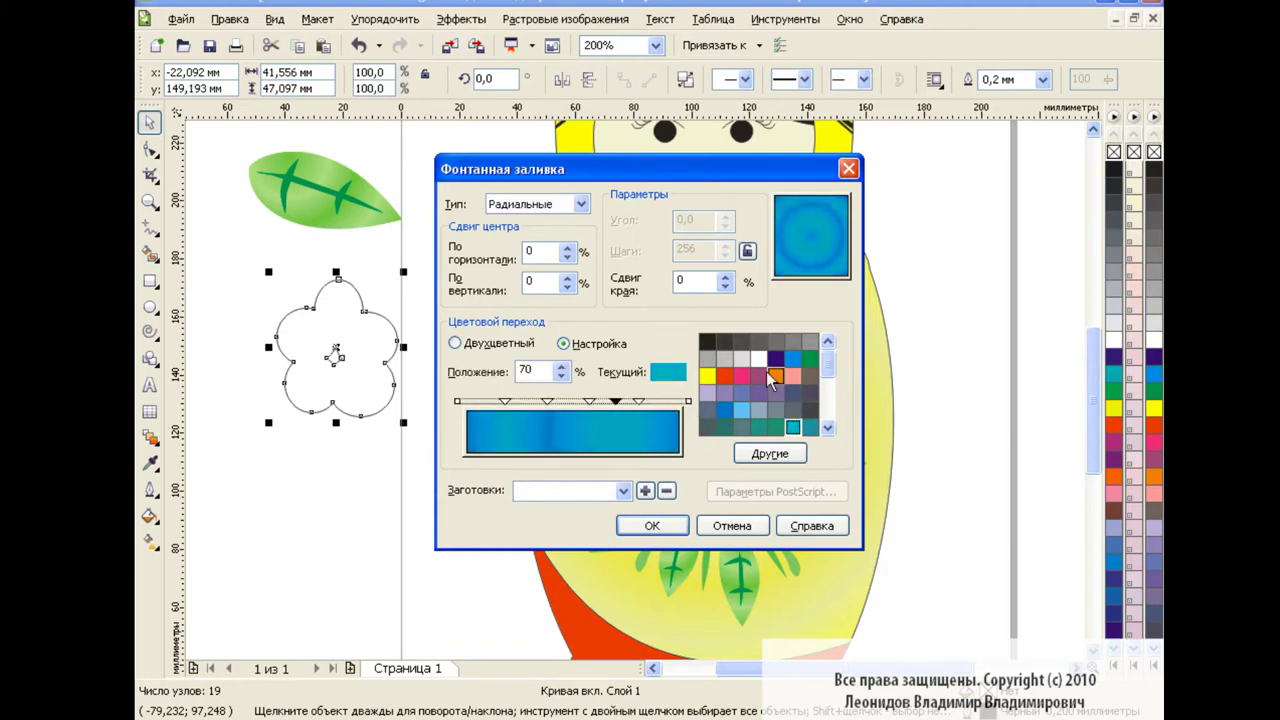
{"action": "left_click", "coordinate": [792, 358]}
{"action": "left_click", "coordinate": [652, 526]}
{"action": "key", "text": "F7"}
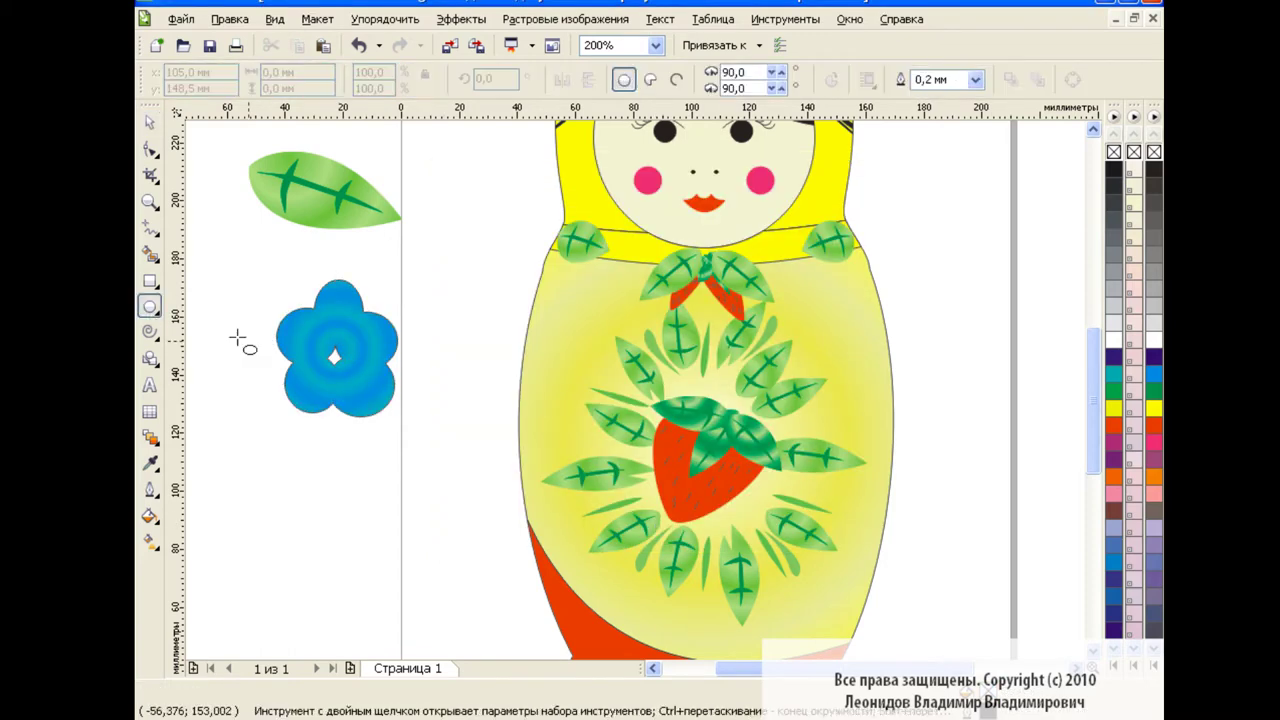
Add a white circle at the flower's centre and group it with the flower
{"action": "left_click_drag", "start_coordinate": [319, 330], "coordinate": [354, 366]}
{"action": "left_click", "coordinate": [1154, 340]}
{"action": "key", "text": "space"}
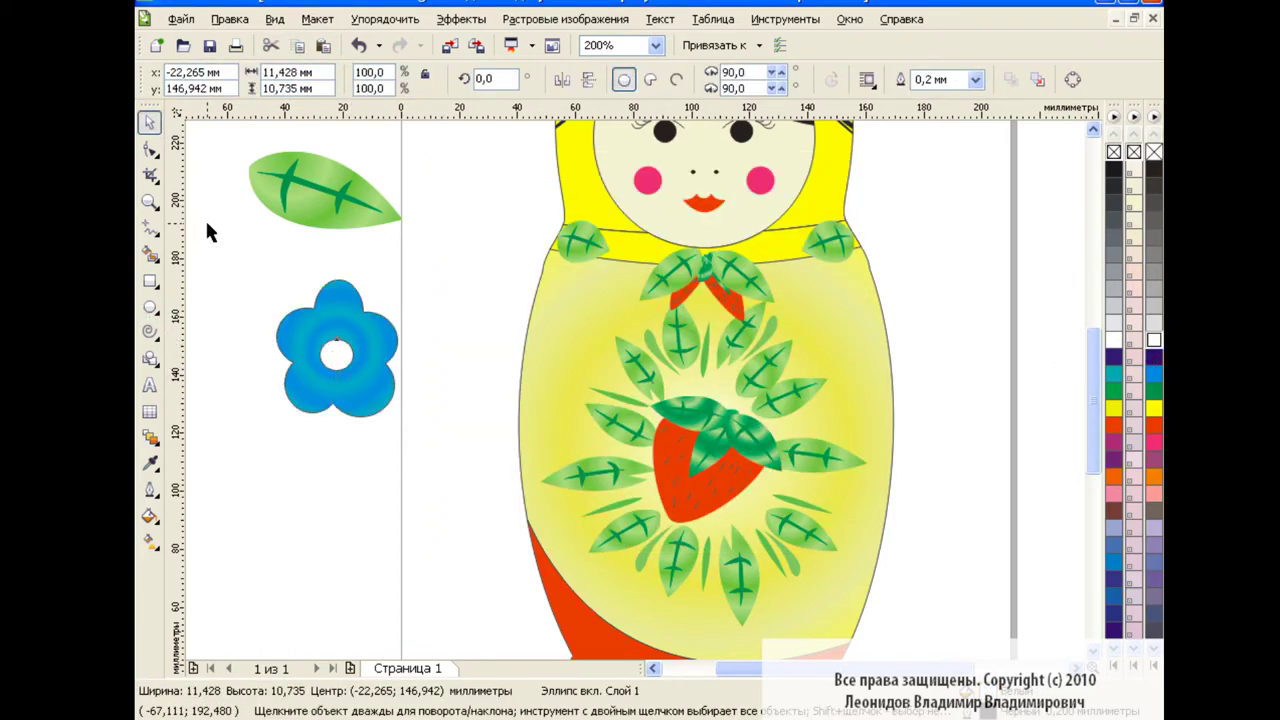
{"action": "left_click_drag", "start_coordinate": [205, 218], "coordinate": [420, 435]}
{"action": "key", "text": "ctrl+l"}
{"action": "left_click", "coordinate": [358, 45]}
{"action": "left_click", "coordinate": [623, 79]}
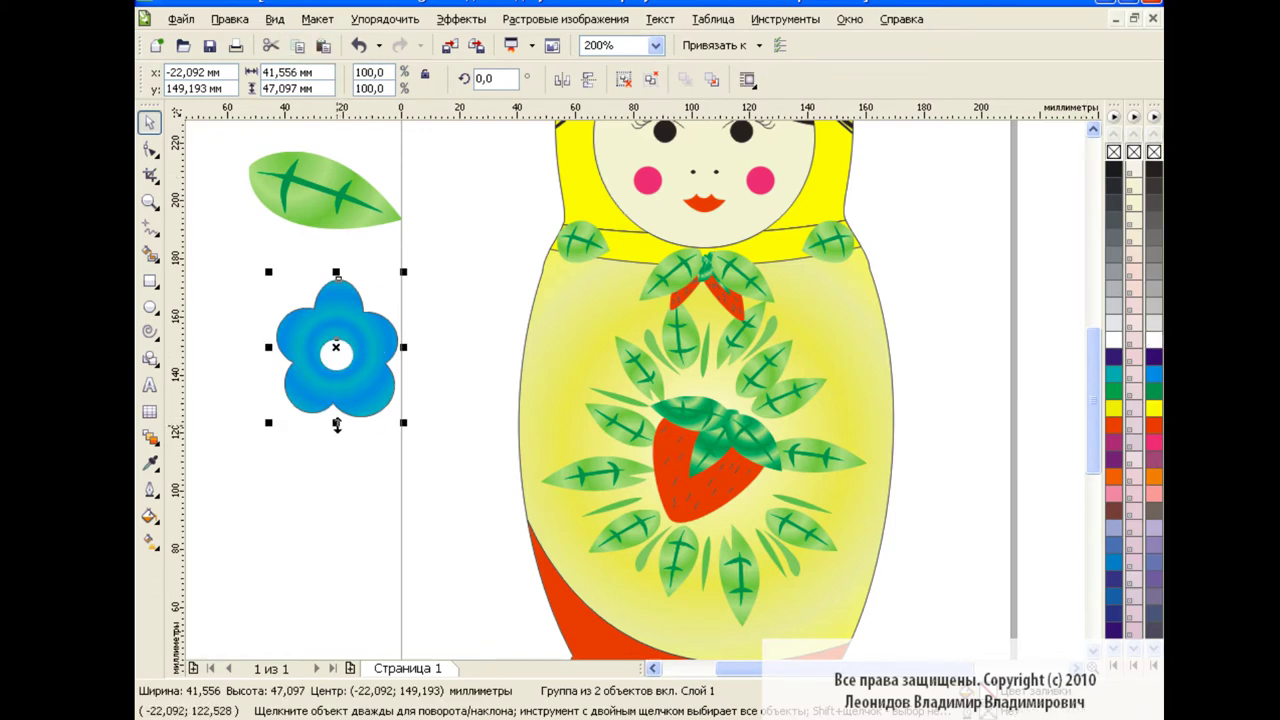
Place a shrunken flower copy on the neck knot and colour its centre red-orange
{"action": "mouse_move", "coordinate": [336, 424]}
{"action": "left_mouse_down"}
{"action": "mouse_move", "coordinate": [336, 300]}
{"action": "mouse_move", "coordinate": [726, 258]}
{"action": "mouse_move", "coordinate": [706, 262]}
{"action": "left_mouse_up"}
{"action": "left_click", "coordinate": [920, 258]}
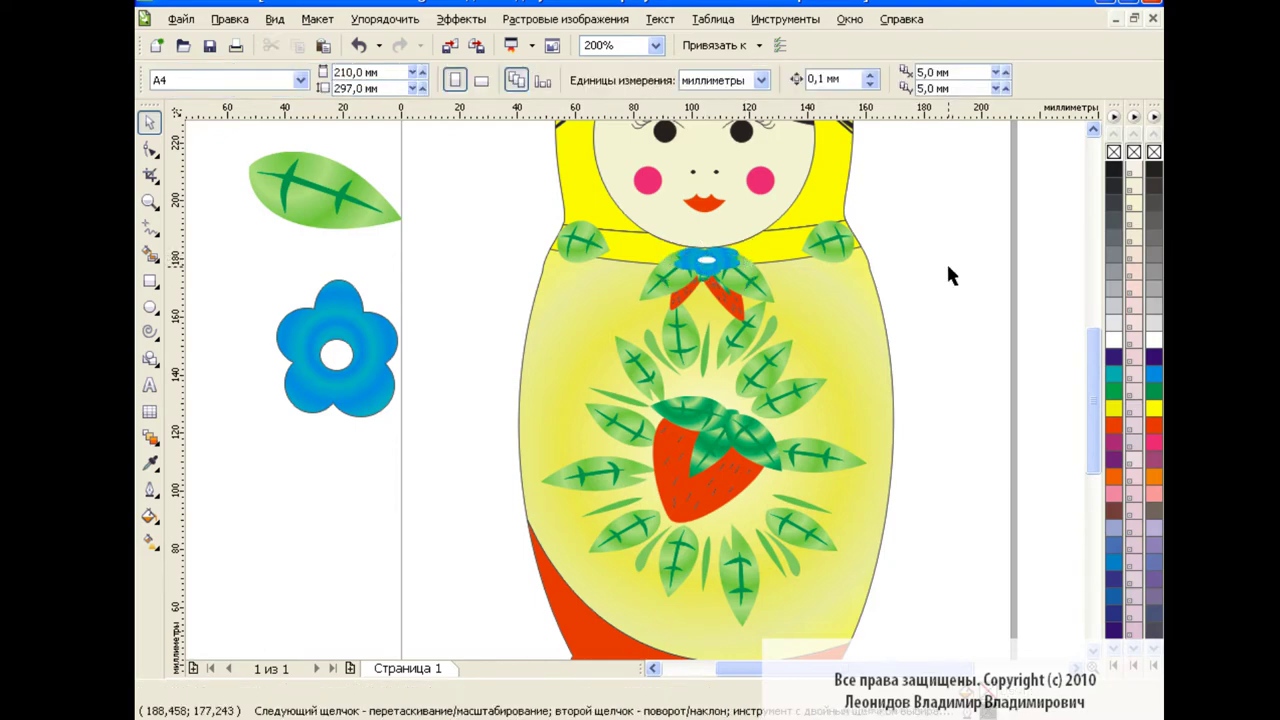
{"action": "left_click", "coordinate": [706, 260]}
{"action": "left_click", "coordinate": [1154, 425]}
{"action": "left_click", "coordinate": [958, 308]}
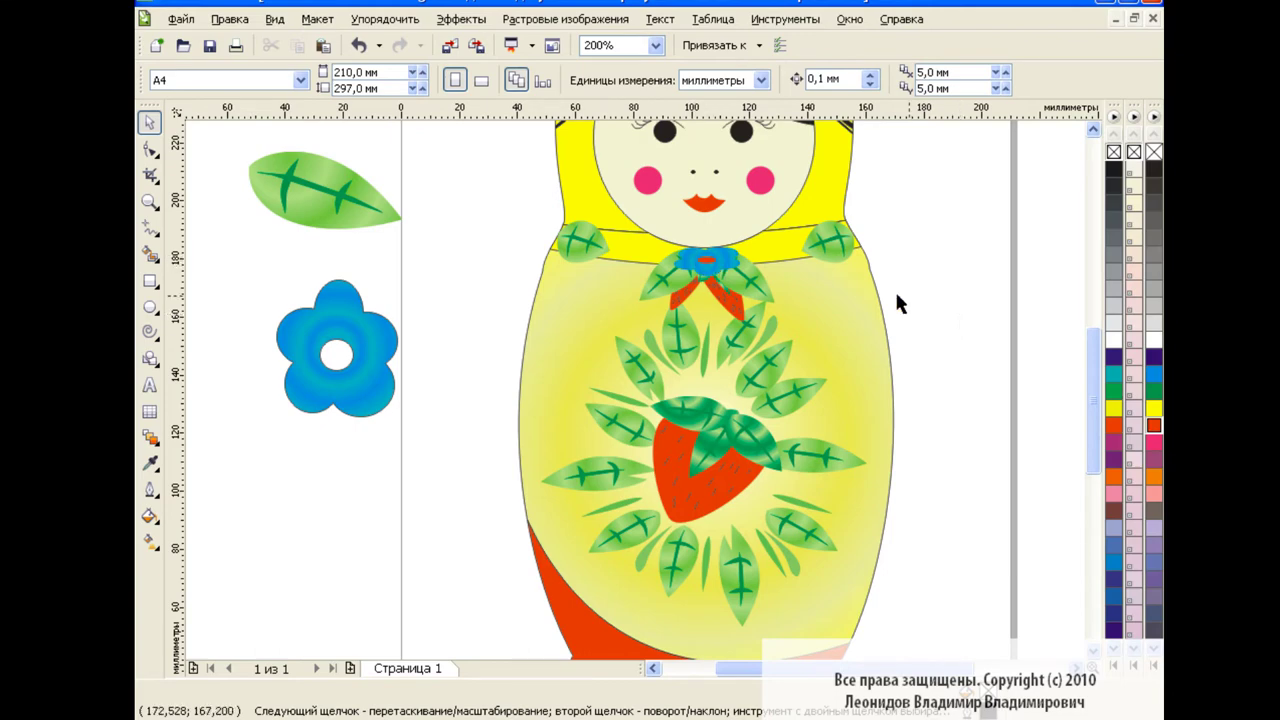
{"action": "left_click", "coordinate": [336, 350]}
{"action": "left_click", "coordinate": [490, 330]}
Move the spare green leaf beside the blue flower and rotate it to angle off
{"action": "left_click", "coordinate": [322, 190]}
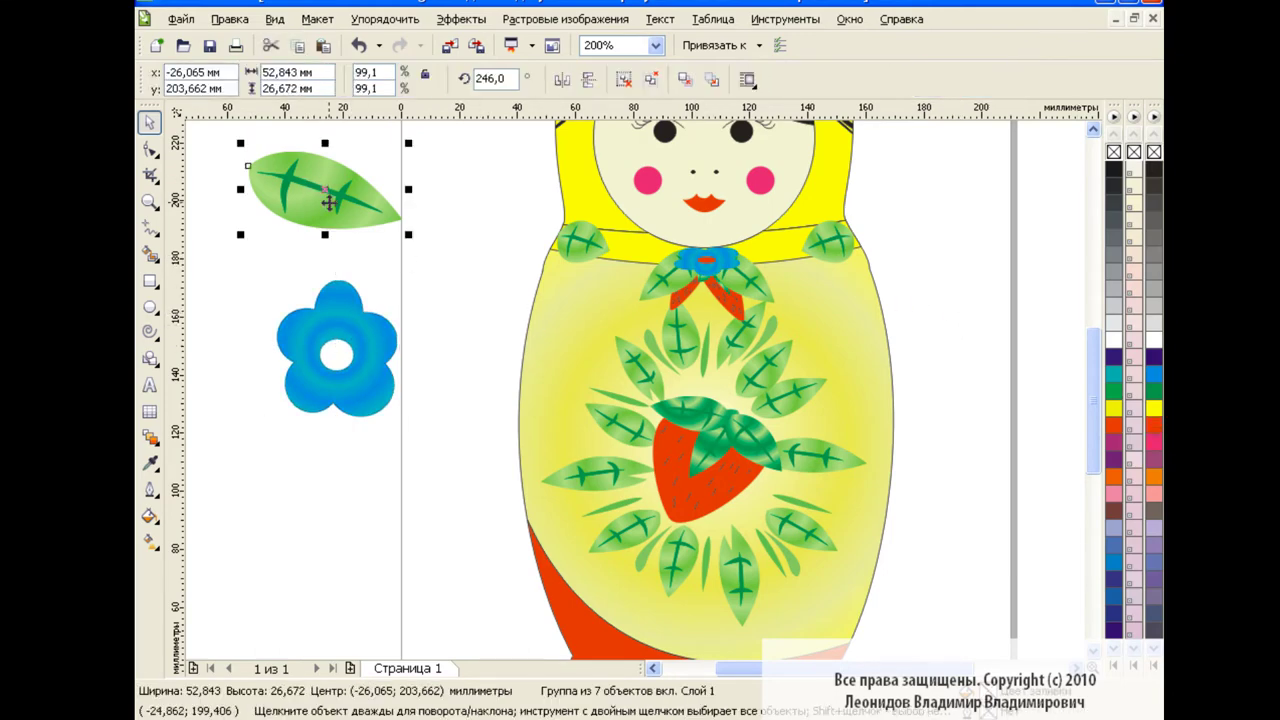
{"action": "left_click_drag", "start_coordinate": [322, 190], "coordinate": [425, 385]}
{"action": "left_click", "coordinate": [425, 385]}
{"action": "mouse_move", "coordinate": [472, 340]}
{"action": "left_mouse_down"}
{"action": "mouse_move", "coordinate": [480, 366]}
{"action": "mouse_move", "coordinate": [439, 273]}
{"action": "left_mouse_up"}
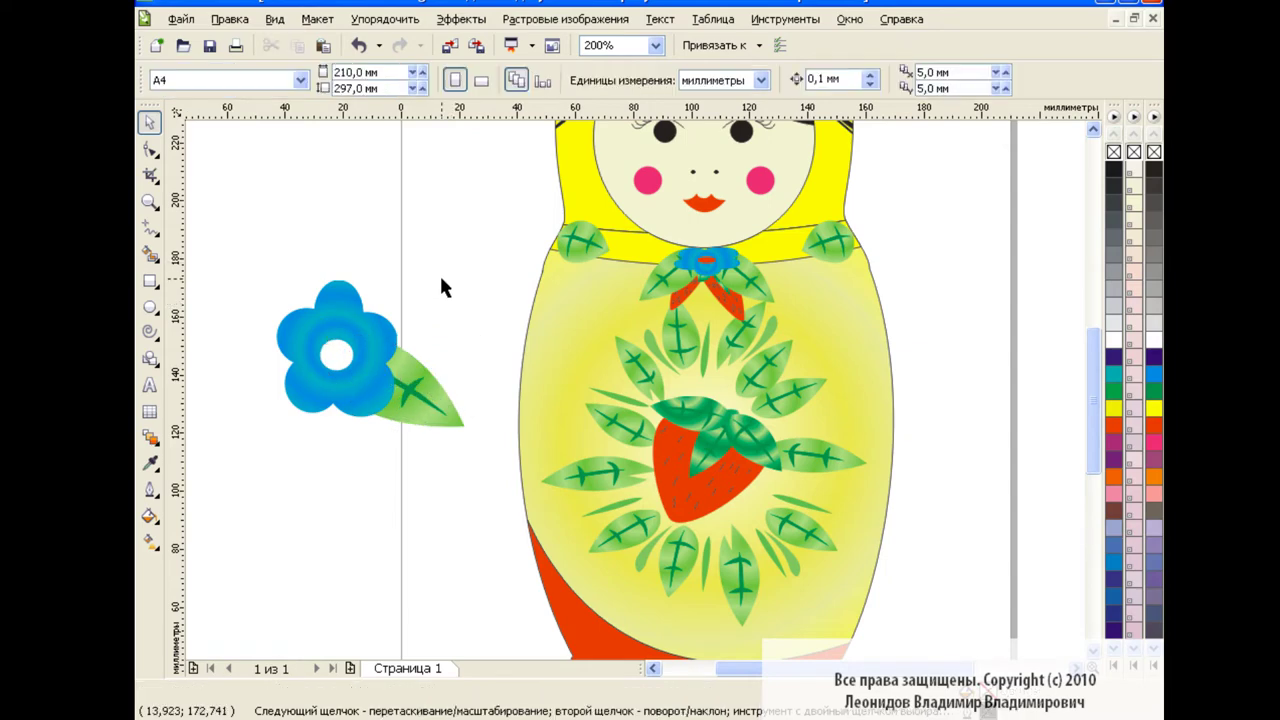
Add a mirrored leaf copy scaled to about 73%, then group both leaves with the flower
{"action": "left_click", "coordinate": [415, 395]}
{"action": "left_click", "coordinate": [297, 45]}
{"action": "left_click", "coordinate": [588, 79]}
{"action": "left_click_drag", "start_coordinate": [396, 381], "coordinate": [388, 339]}
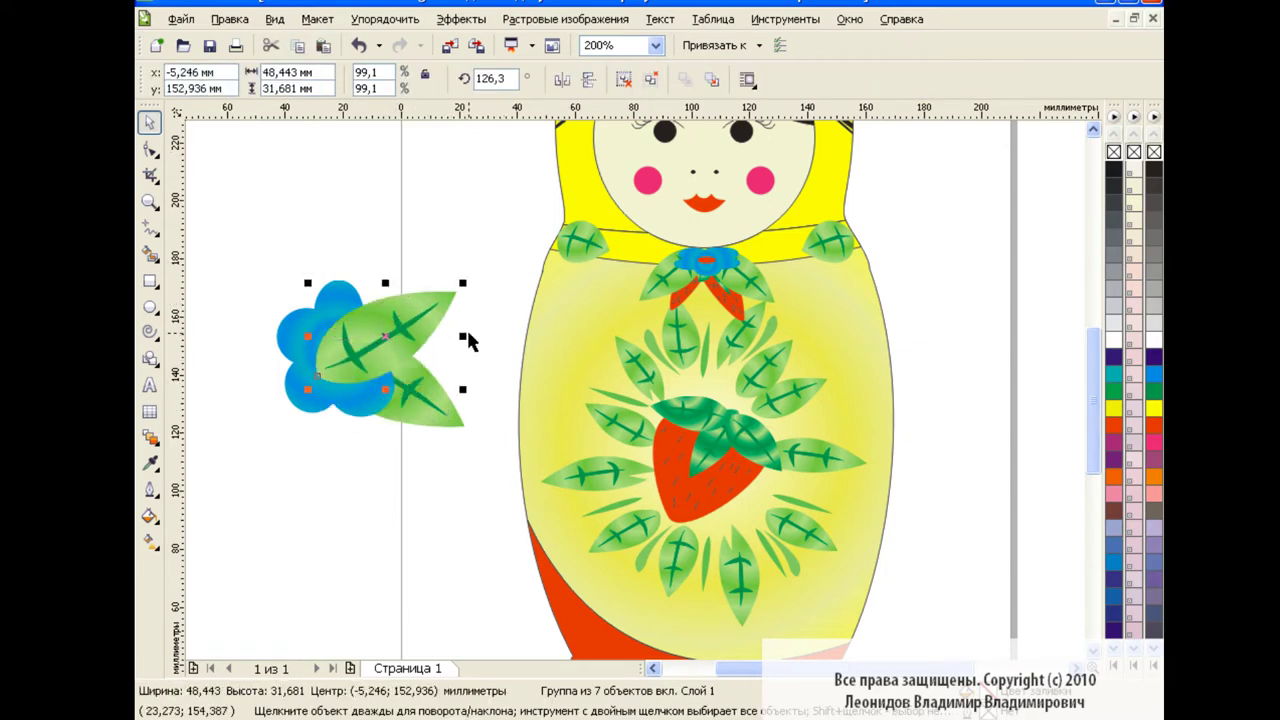
{"action": "left_click_drag", "start_coordinate": [462, 389], "coordinate": [443, 374]}
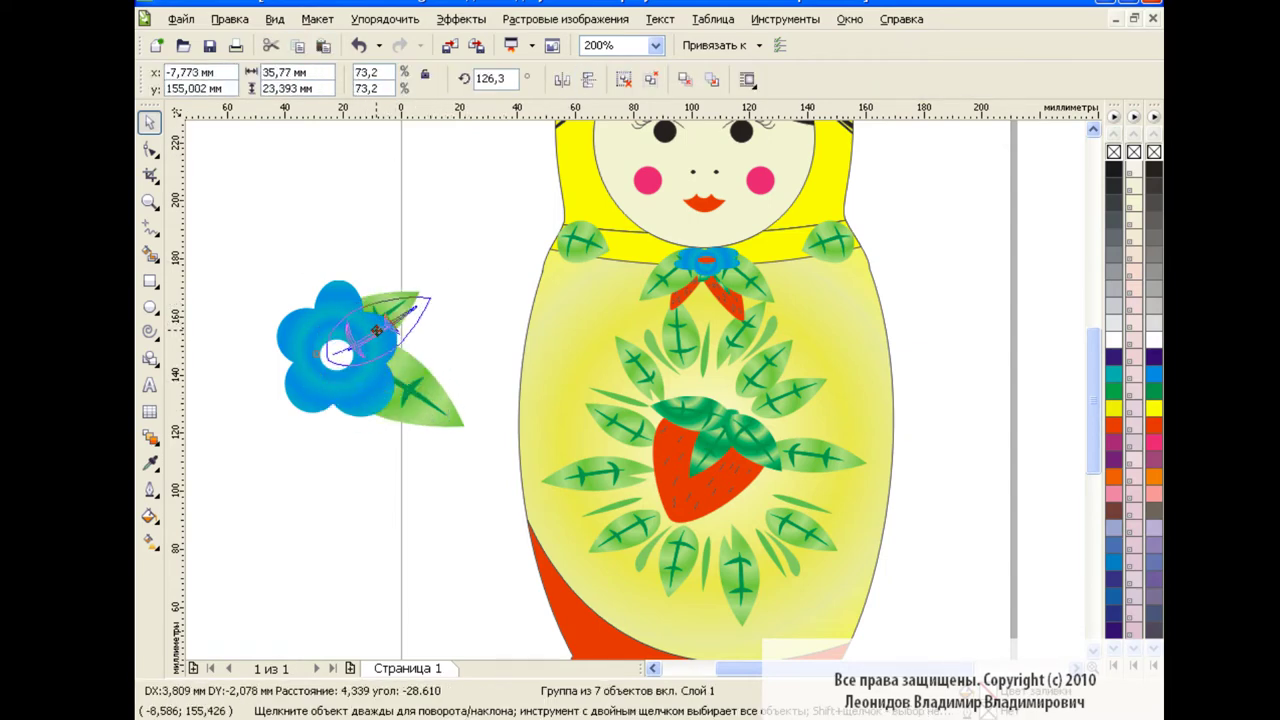
{"action": "left_click_drag", "start_coordinate": [388, 338], "coordinate": [385, 333]}
{"action": "mouse_move", "coordinate": [251, 251]}
{"action": "left_mouse_down"}
{"action": "mouse_move", "coordinate": [486, 460]}
{"action": "mouse_move", "coordinate": [430, 388]}
{"action": "left_mouse_up"}
{"action": "key", "text": "ctrl+g"}
Paste a copy of the flower motif onto the doll's right side
{"action": "left_click", "coordinate": [323, 46]}
{"action": "left_click", "coordinate": [826, 316]}
{"action": "left_click_drag", "start_coordinate": [905, 267], "coordinate": [928, 306]}
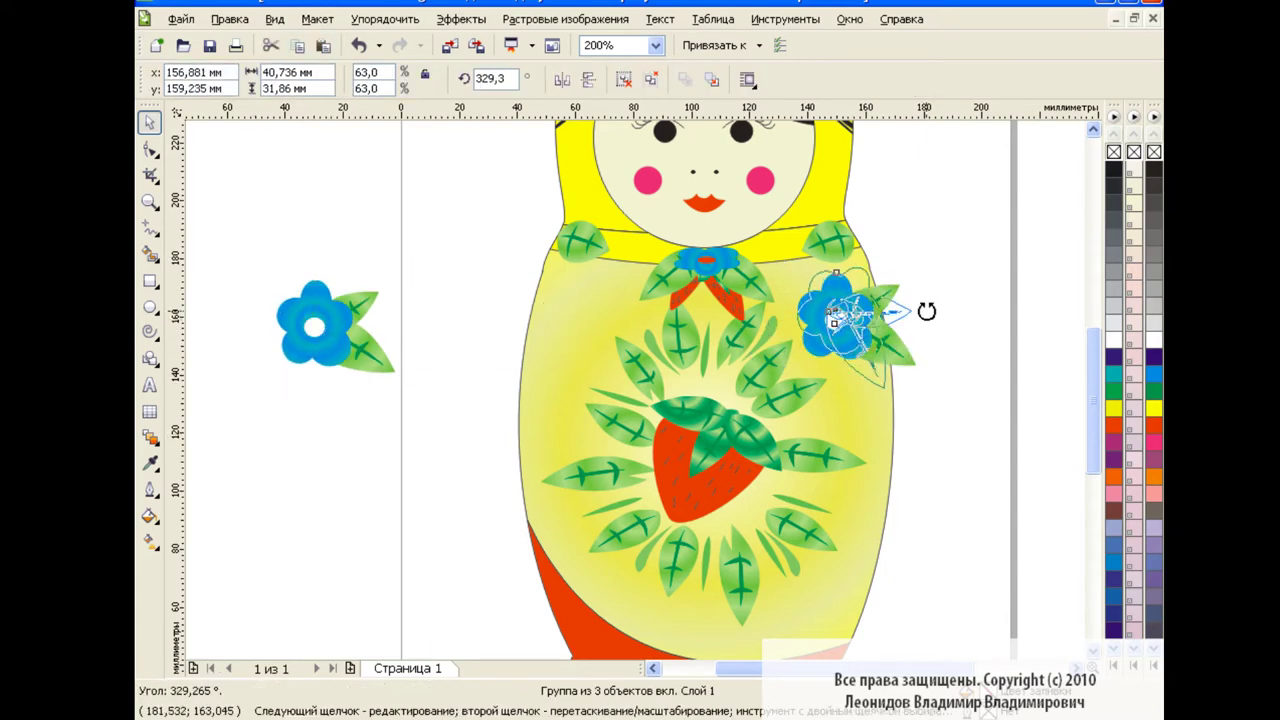
{"action": "left_click_drag", "start_coordinate": [852, 338], "coordinate": [843, 338]}
{"action": "left_click", "coordinate": [843, 338]}
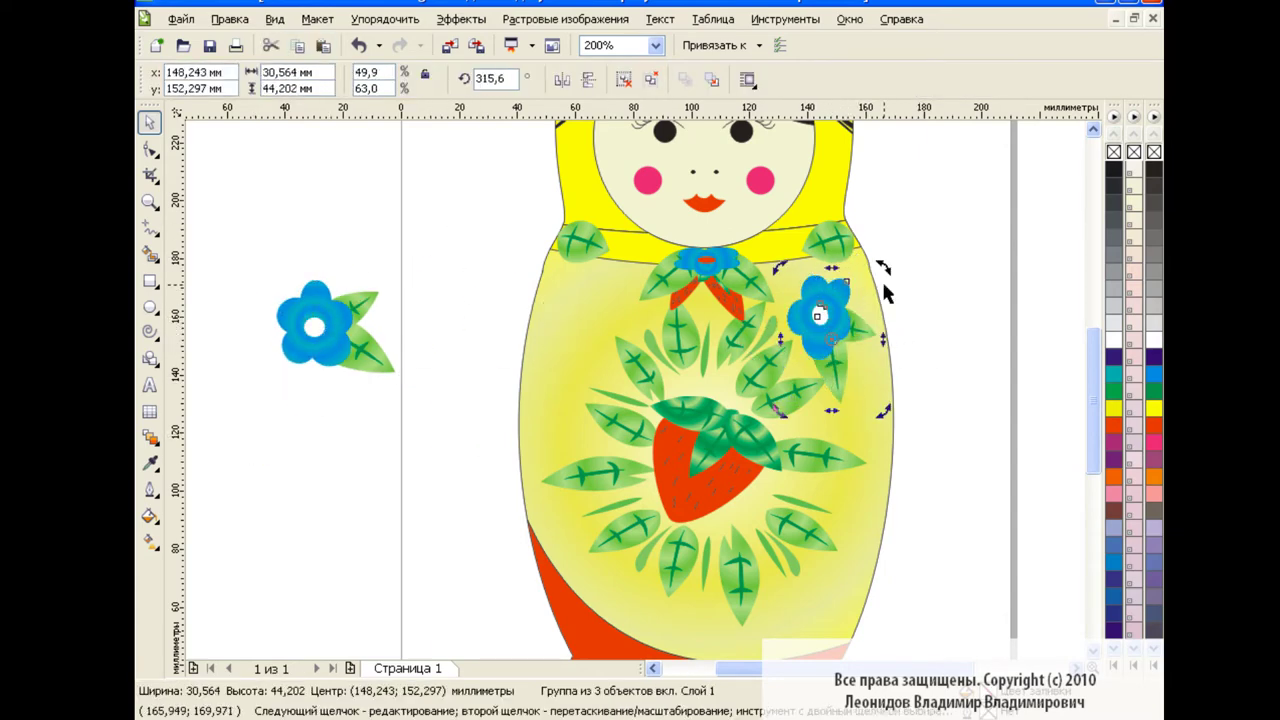
{"action": "left_click", "coordinate": [938, 290]}
{"action": "left_click_drag", "start_coordinate": [1099, 398], "coordinate": [1099, 413]}
Place another flower copy on the doll's upper left, turned 180 degrees
{"action": "left_click", "coordinate": [350, 273]}
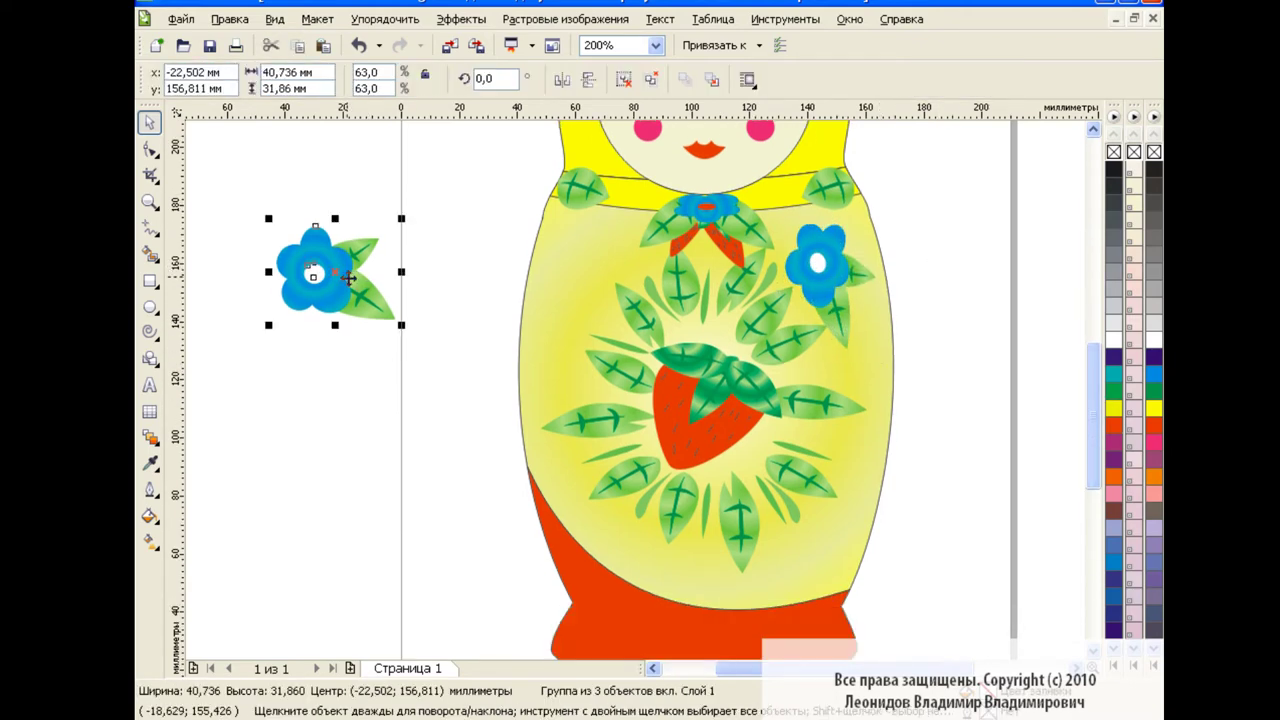
{"action": "left_click_drag", "start_coordinate": [349, 279], "coordinate": [591, 298]}
{"action": "left_click", "coordinate": [588, 79]}
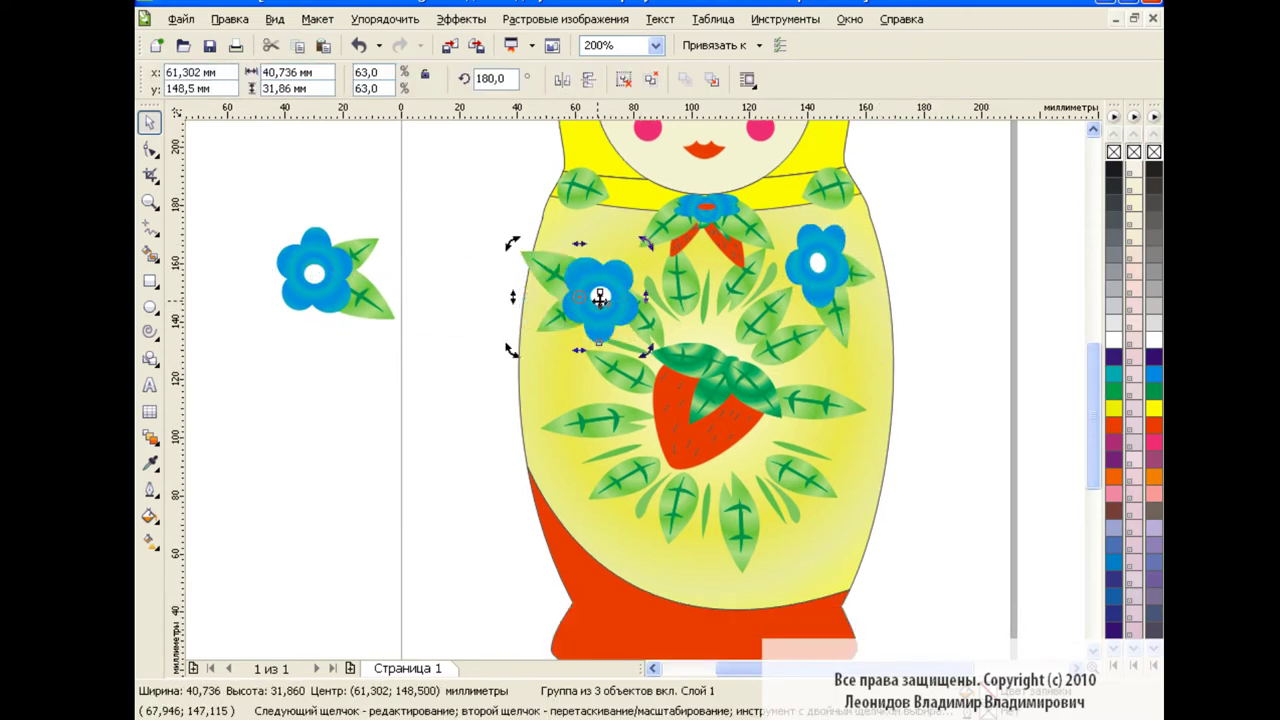
{"action": "left_click_drag", "start_coordinate": [600, 295], "coordinate": [583, 257]}
{"action": "left_click", "coordinate": [494, 242]}
{"action": "left_click", "coordinate": [583, 262]}
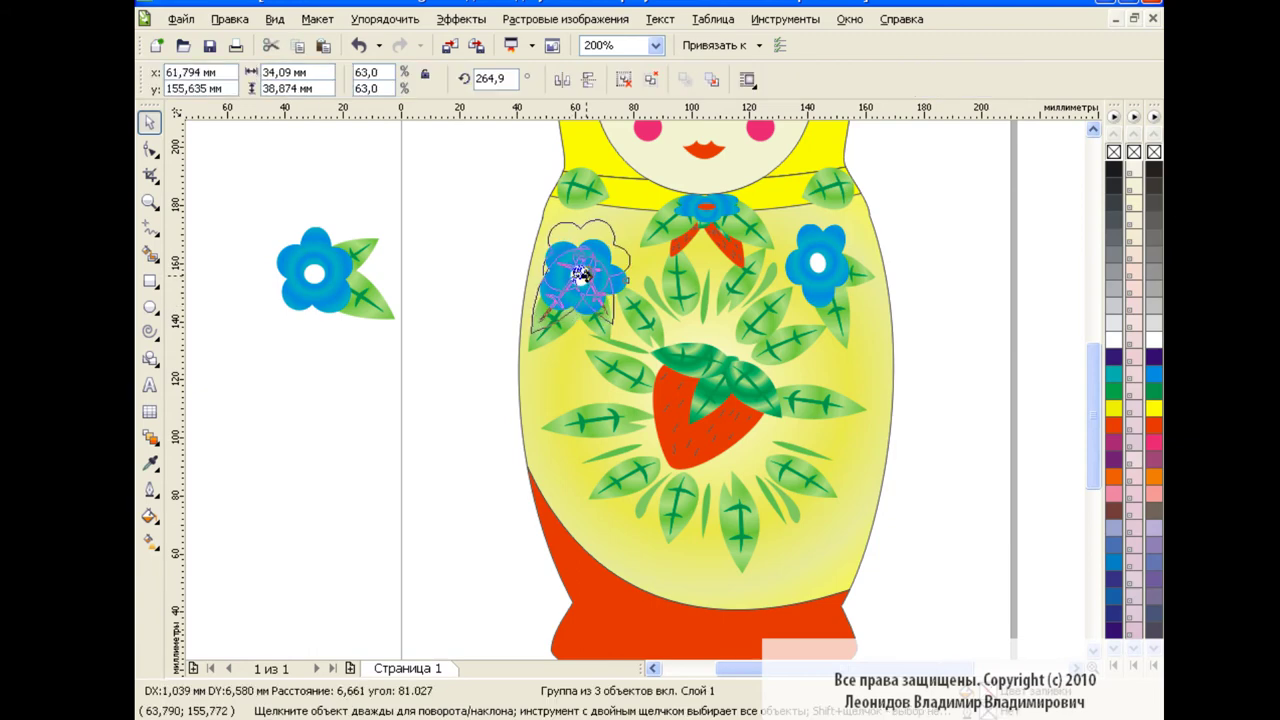
{"action": "left_click", "coordinate": [483, 336]}
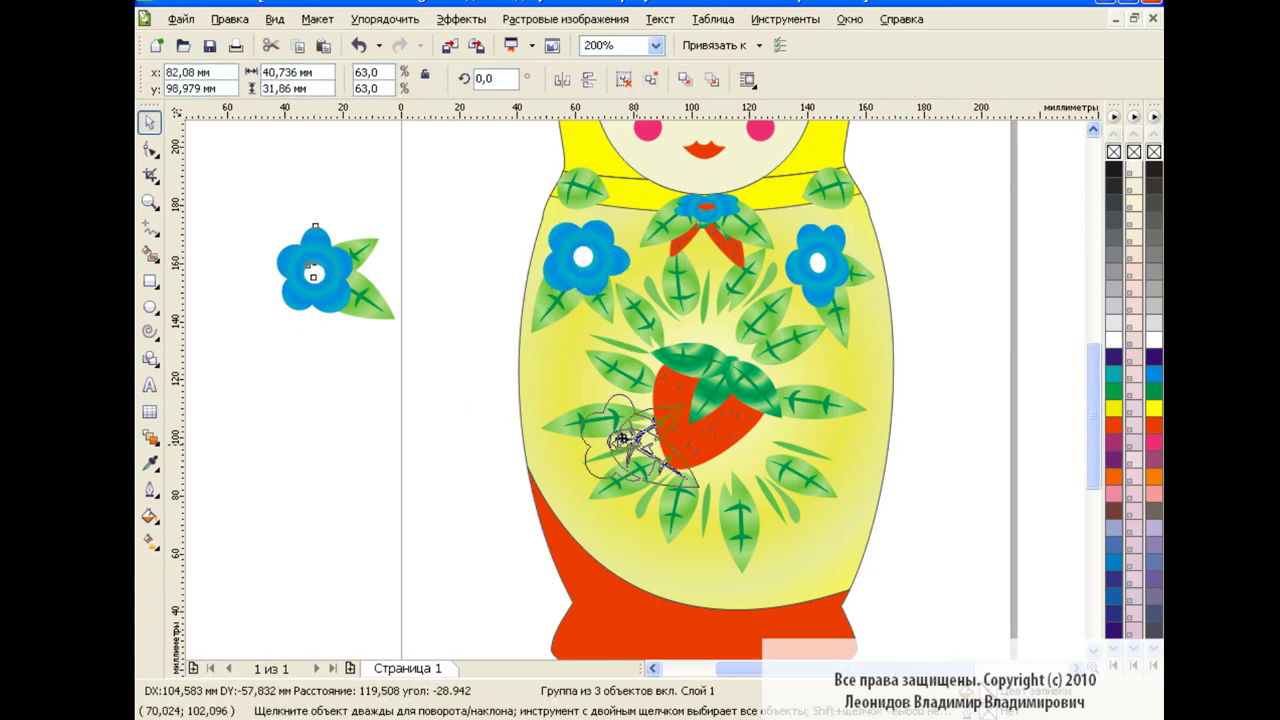
Move a flower copy to the doll's lower right and rotate it about 35 degrees
{"action": "left_click_drag", "start_coordinate": [314, 272], "coordinate": [817, 547]}
{"action": "left_click", "coordinate": [872, 582]}
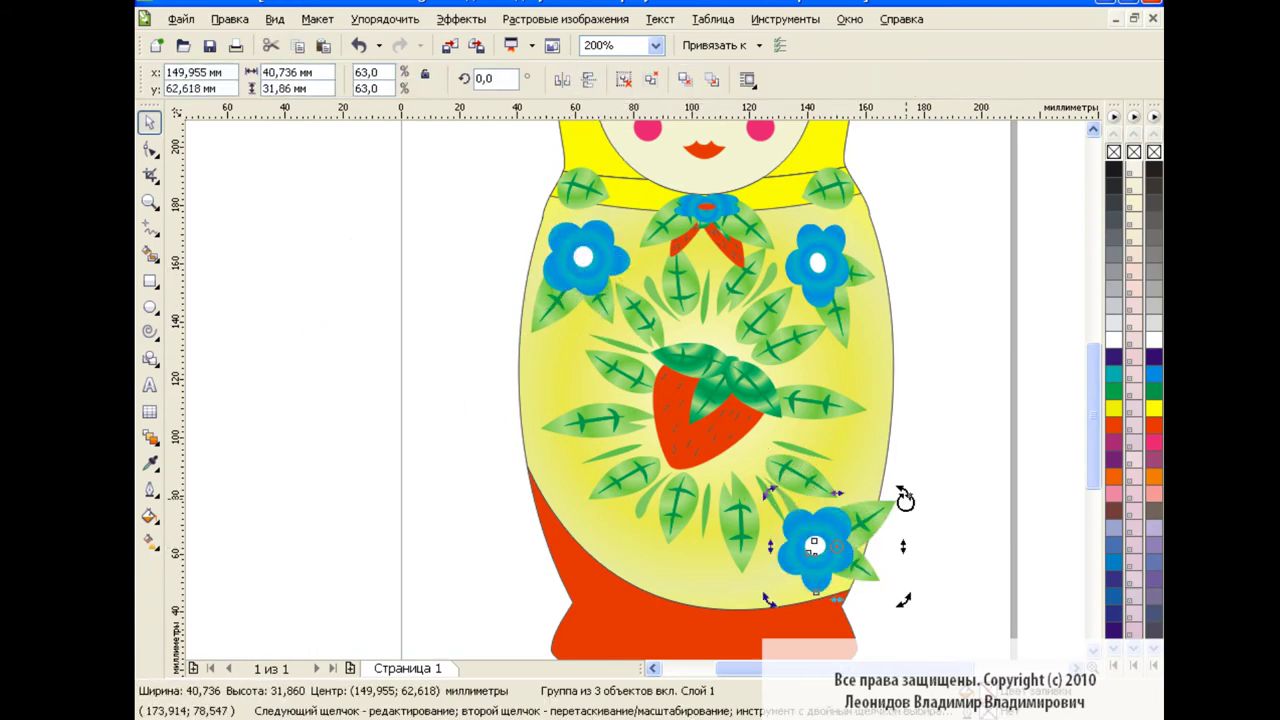
{"action": "left_click_drag", "start_coordinate": [902, 492], "coordinate": [851, 463]}
{"action": "left_click_drag", "start_coordinate": [895, 608], "coordinate": [868, 572]}
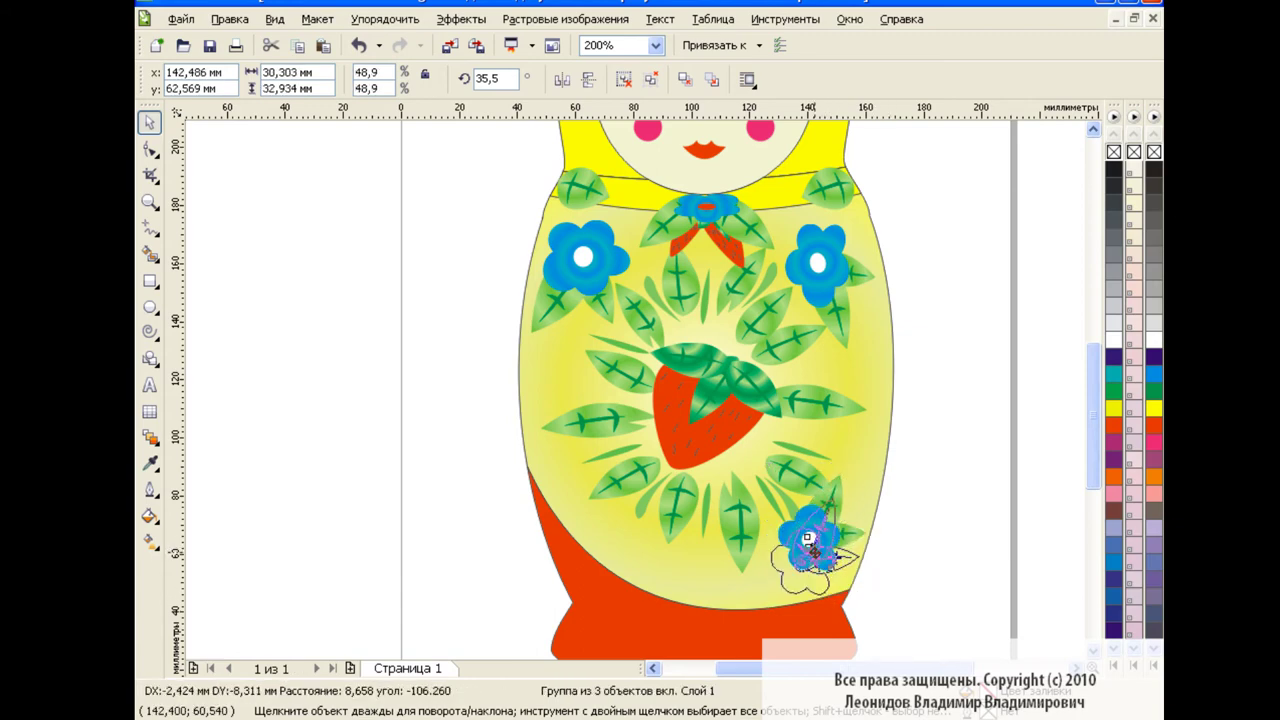
{"action": "left_click", "coordinate": [938, 520]}
Copy the lower-right flower and shrink and mirror it toward the lower middle
{"action": "key", "text": "Tab"}
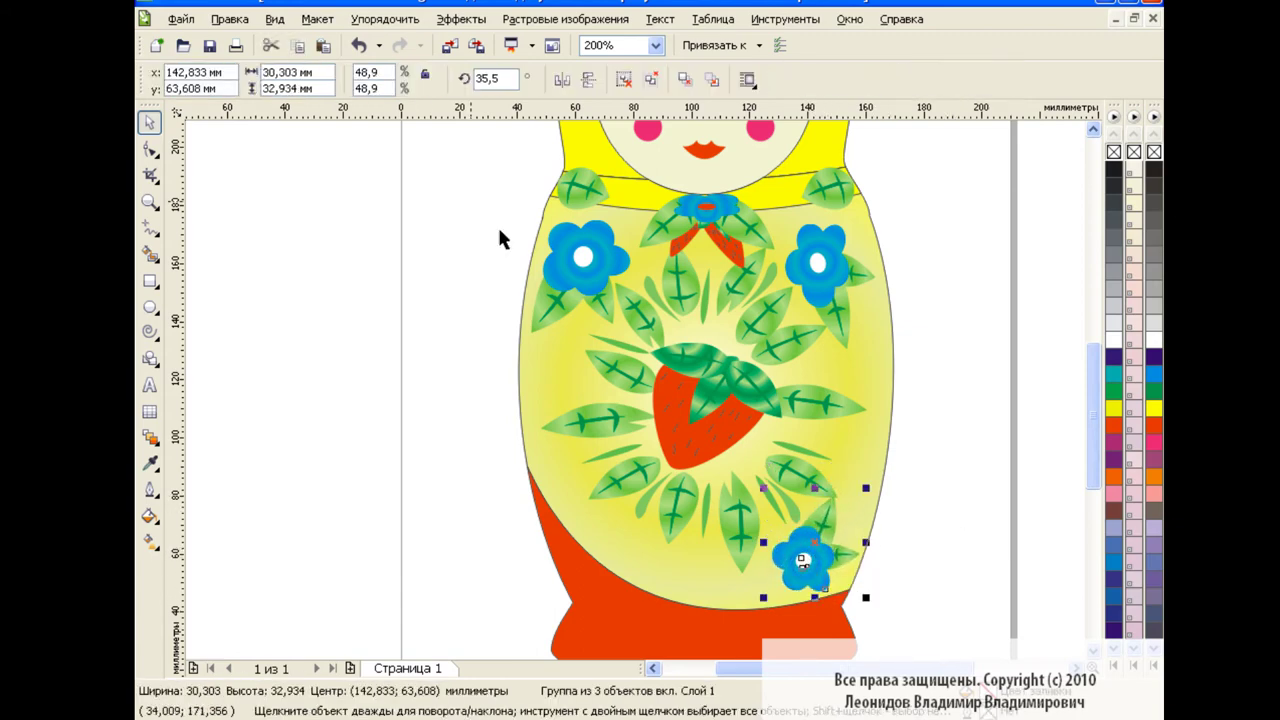
{"action": "left_click", "coordinate": [323, 47]}
{"action": "left_click_drag", "start_coordinate": [803, 560], "coordinate": [630, 530]}
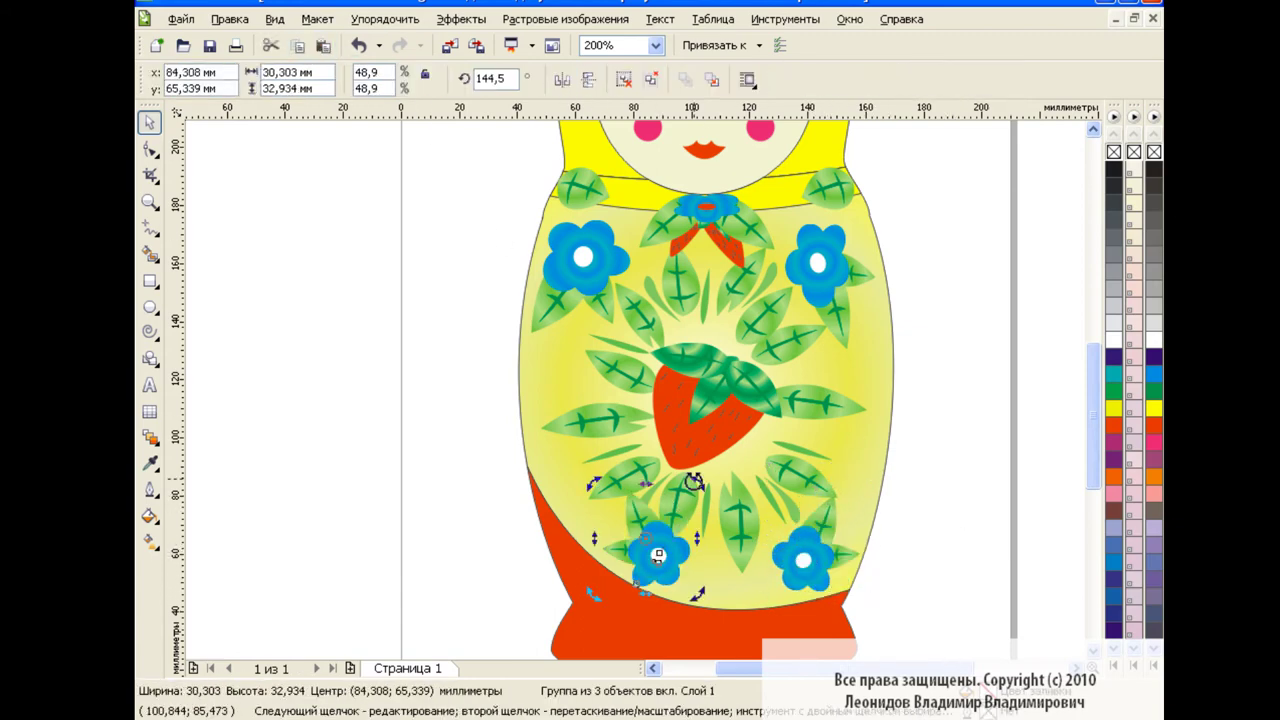
{"action": "mouse_move", "coordinate": [682, 478]}
{"action": "left_mouse_down"}
{"action": "mouse_move", "coordinate": [682, 506]}
{"action": "mouse_move", "coordinate": [586, 506]}
{"action": "mouse_move", "coordinate": [600, 548]}
{"action": "left_mouse_up"}
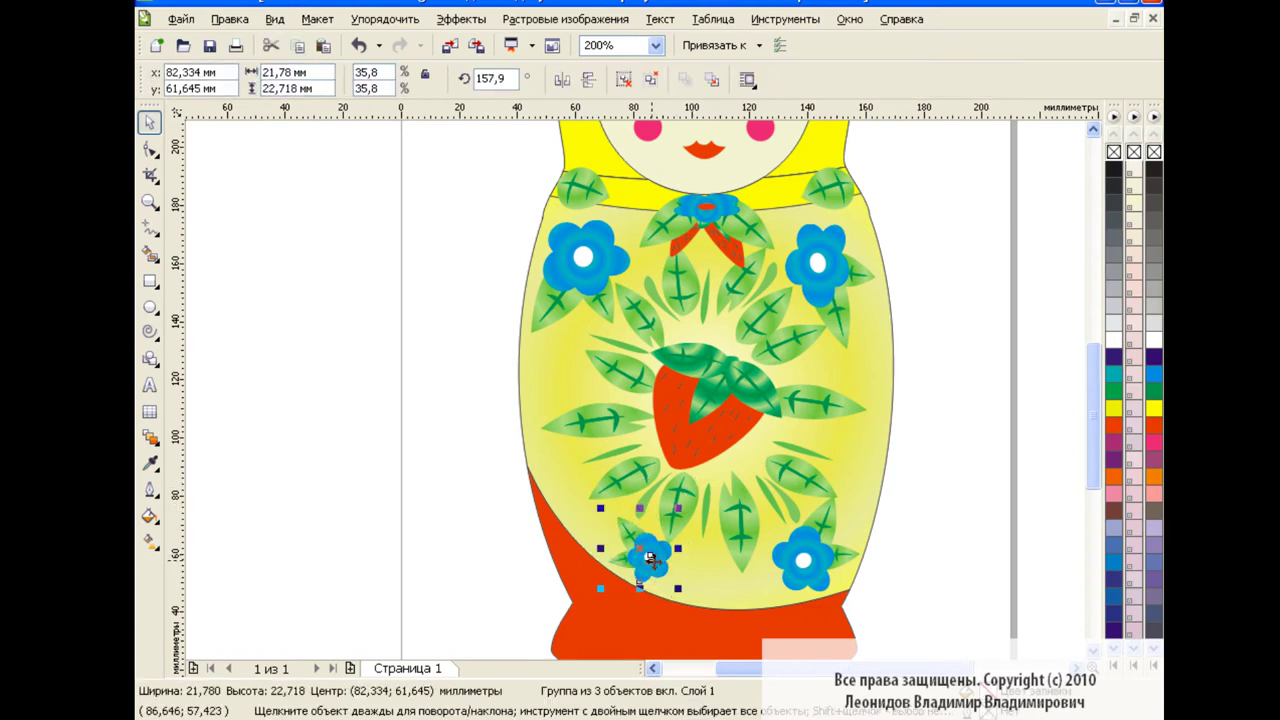
{"action": "left_click", "coordinate": [926, 504]}
Drop the small blue flower just above the red skirt on the body's left side and show the whole doll
{"action": "left_click", "coordinate": [684, 564]}
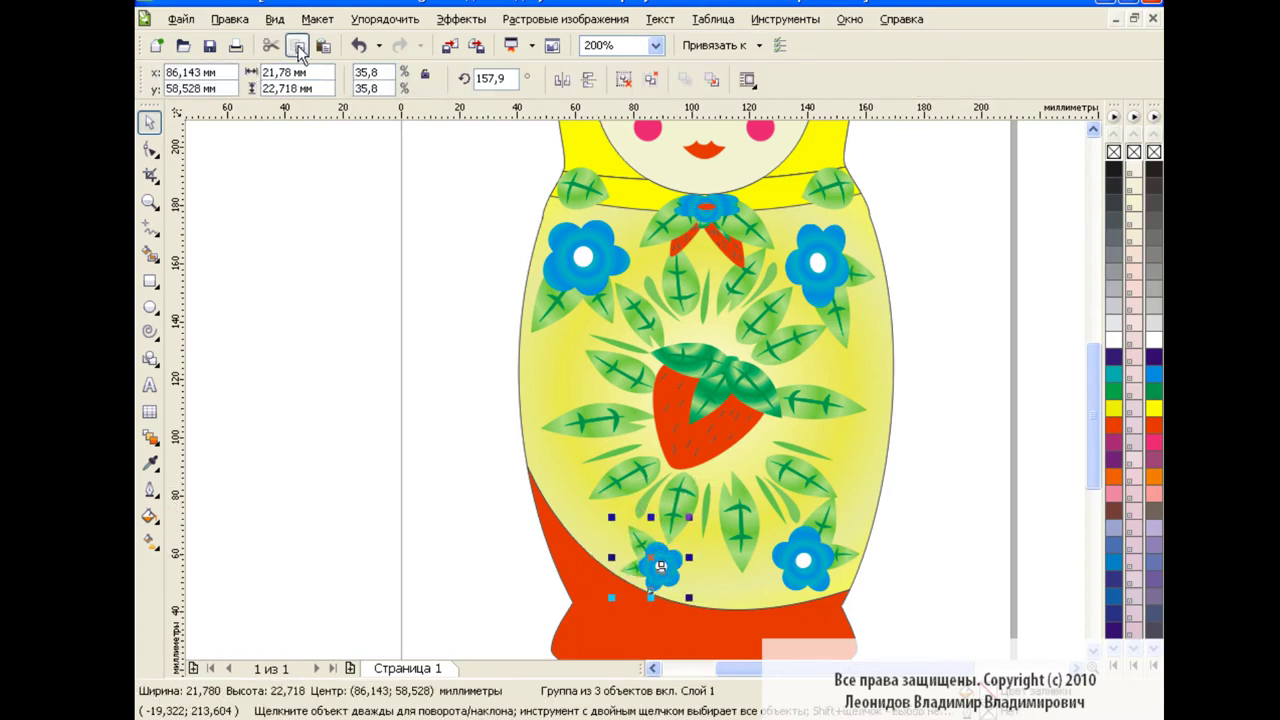
{"action": "left_click_drag", "start_coordinate": [655, 563], "coordinate": [575, 478]}
{"action": "left_click", "coordinate": [575, 478]}
{"action": "left_click_drag", "start_coordinate": [552, 478], "coordinate": [552, 481]}
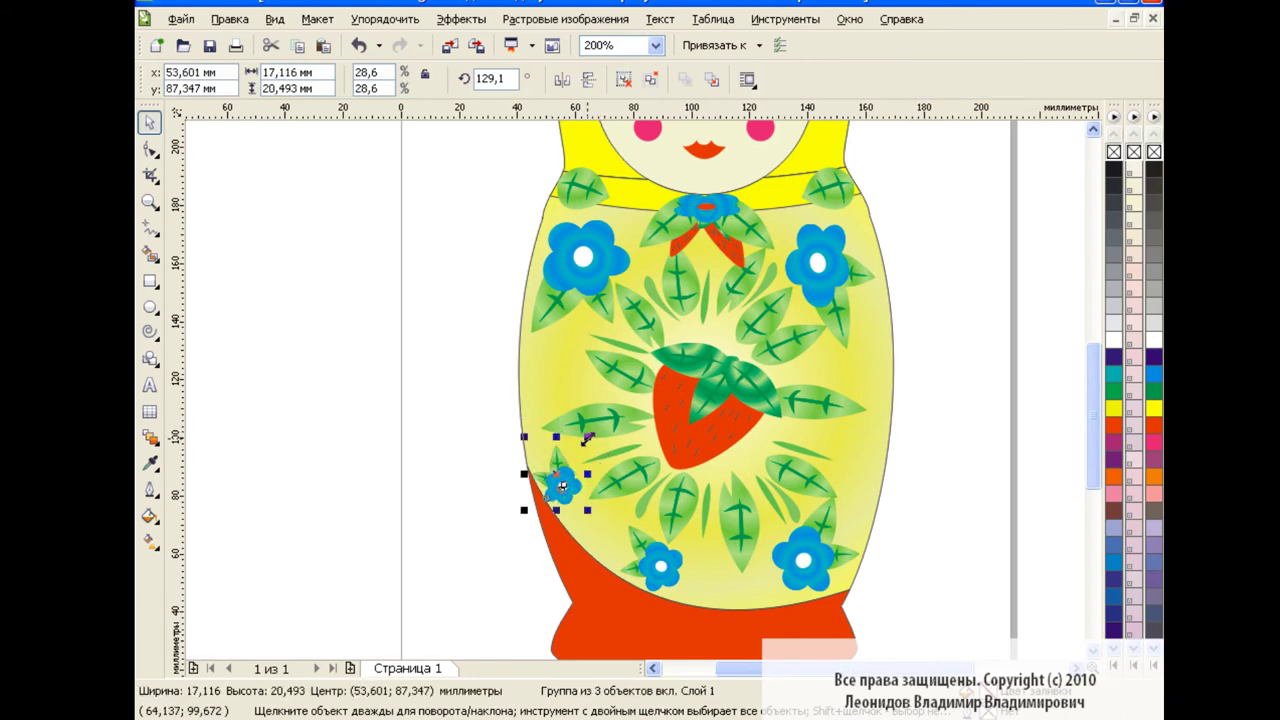
{"action": "left_click", "coordinate": [938, 409]}
{"action": "left_click", "coordinate": [656, 45]}
{"action": "left_click", "coordinate": [596, 64]}
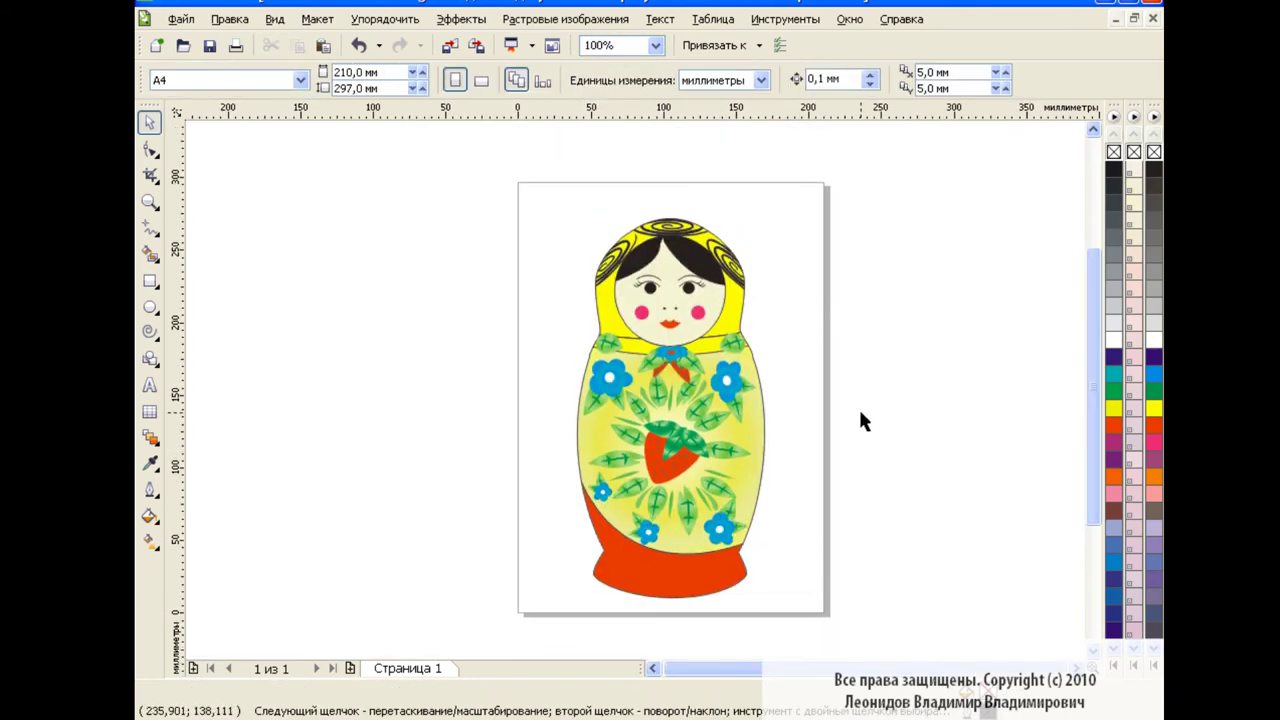
Draw a Bezier curve along the skirt's left edge with a sharp-corner node
{"action": "left_click", "coordinate": [198, 228]}
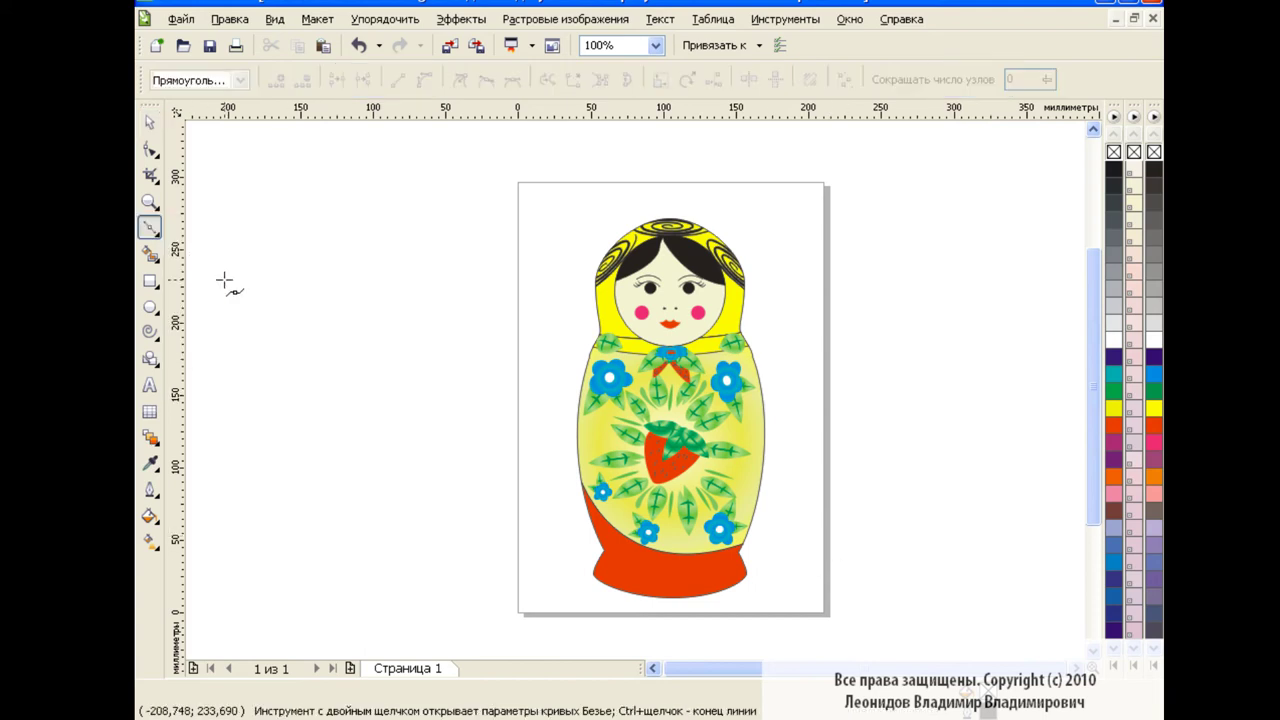
{"action": "mouse_move", "coordinate": [616, 553]}
{"action": "left_mouse_down"}
{"action": "mouse_move", "coordinate": [632, 566]}
{"action": "mouse_move", "coordinate": [600, 600]}
{"action": "left_mouse_up"}
{"action": "left_click", "coordinate": [150, 148]}
{"action": "left_click", "coordinate": [460, 79]}
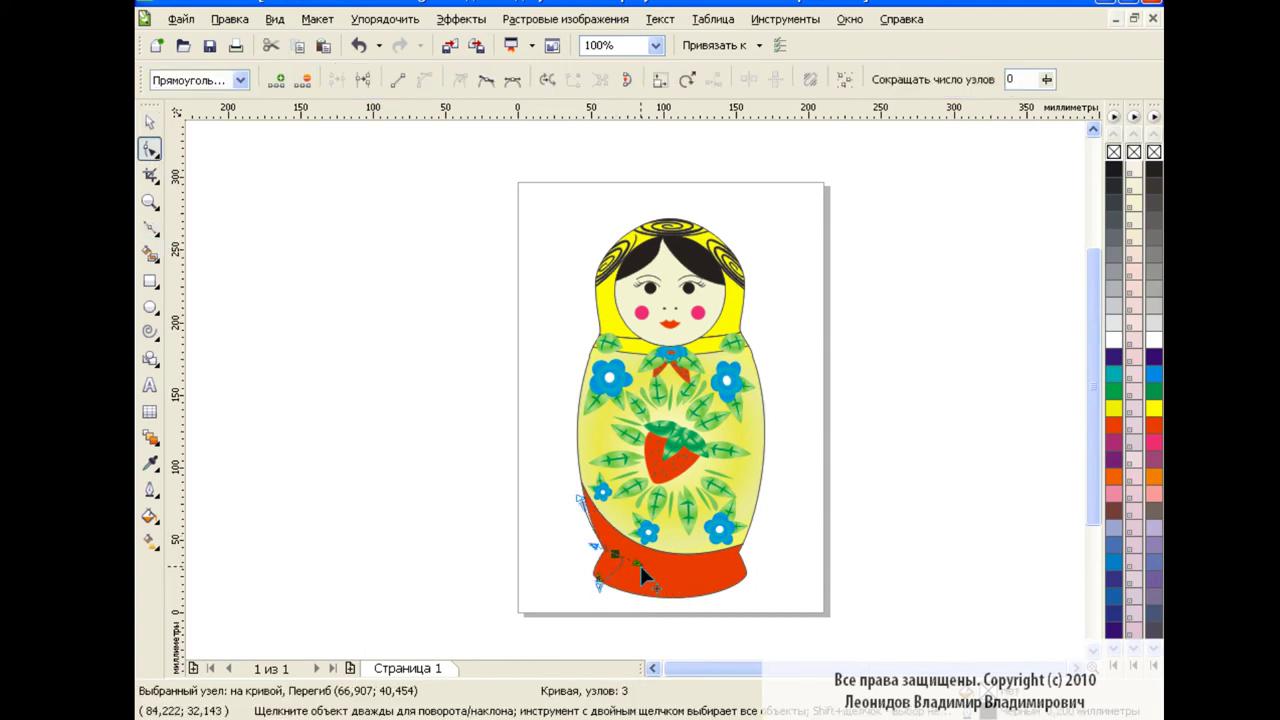
{"action": "key", "text": "space"}
{"action": "left_click", "coordinate": [372, 368]}
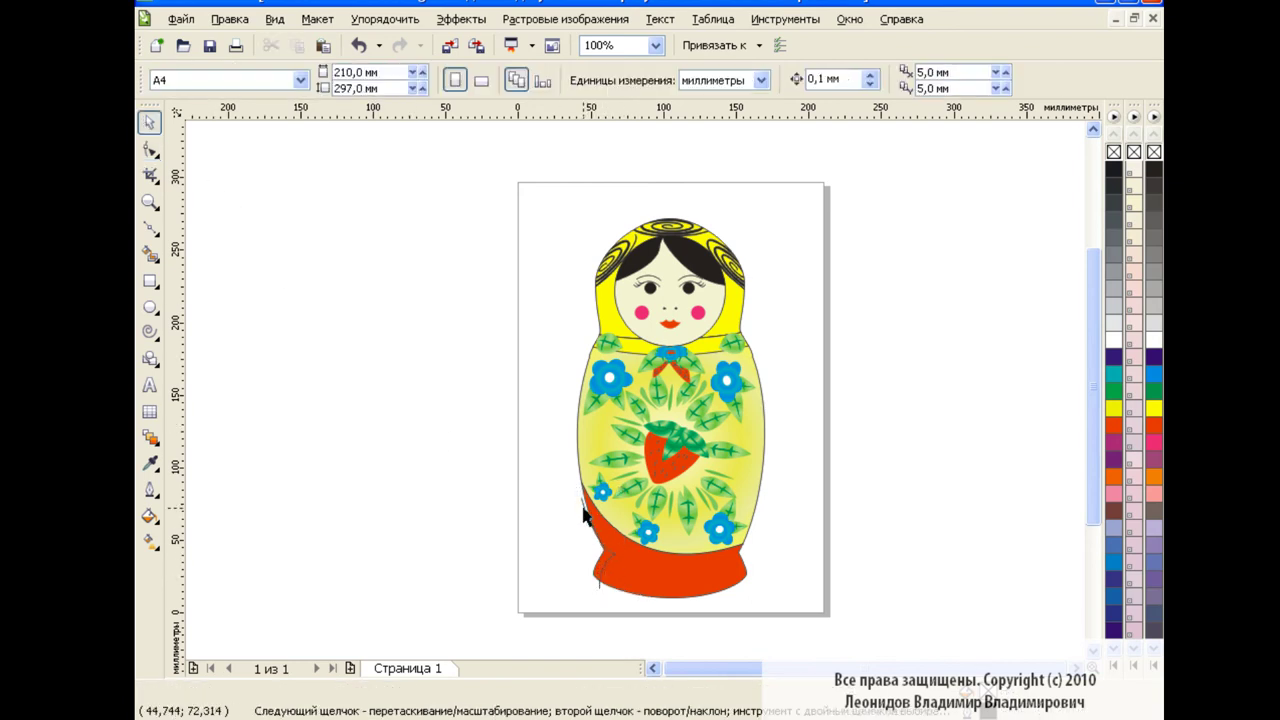
{"action": "key", "text": "space"}
{"action": "left_click", "coordinate": [584, 508]}
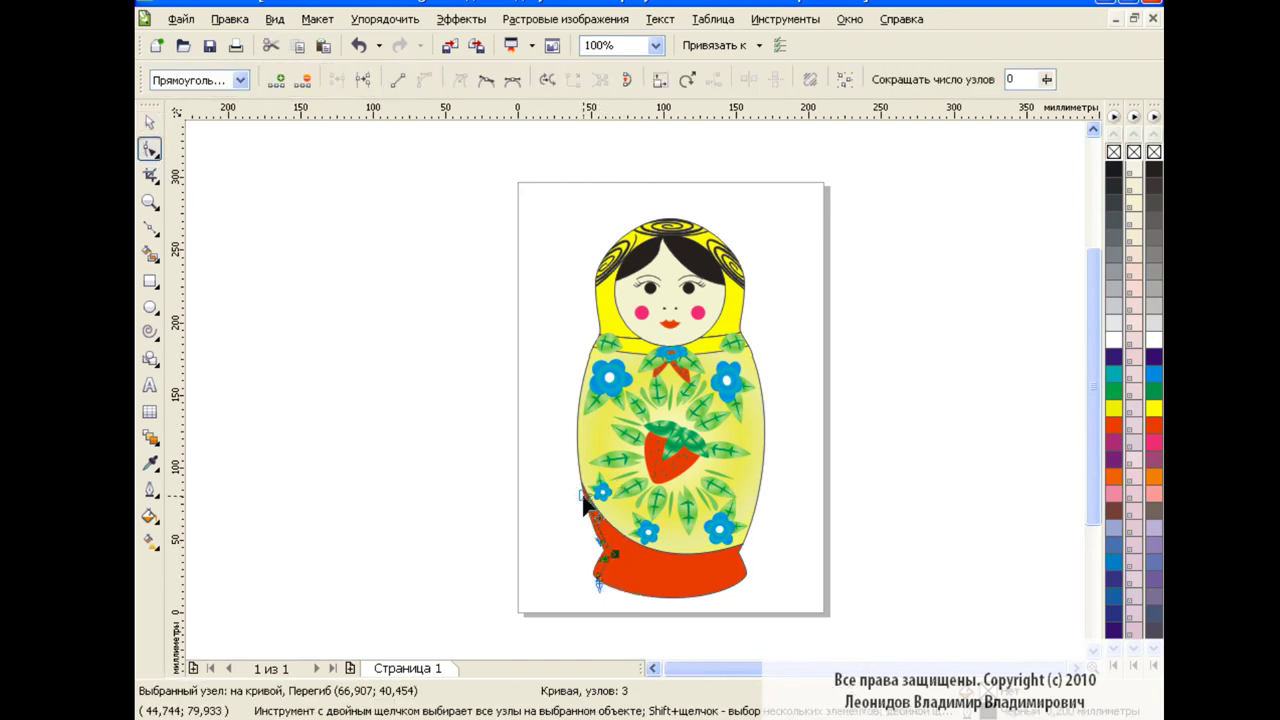
{"action": "left_click", "coordinate": [487, 484]}
Smart Fill the area between the curve and the skirt with white
{"action": "left_click", "coordinate": [150, 123]}
{"action": "left_click", "coordinate": [150, 253]}
{"action": "left_click", "coordinate": [409, 79]}
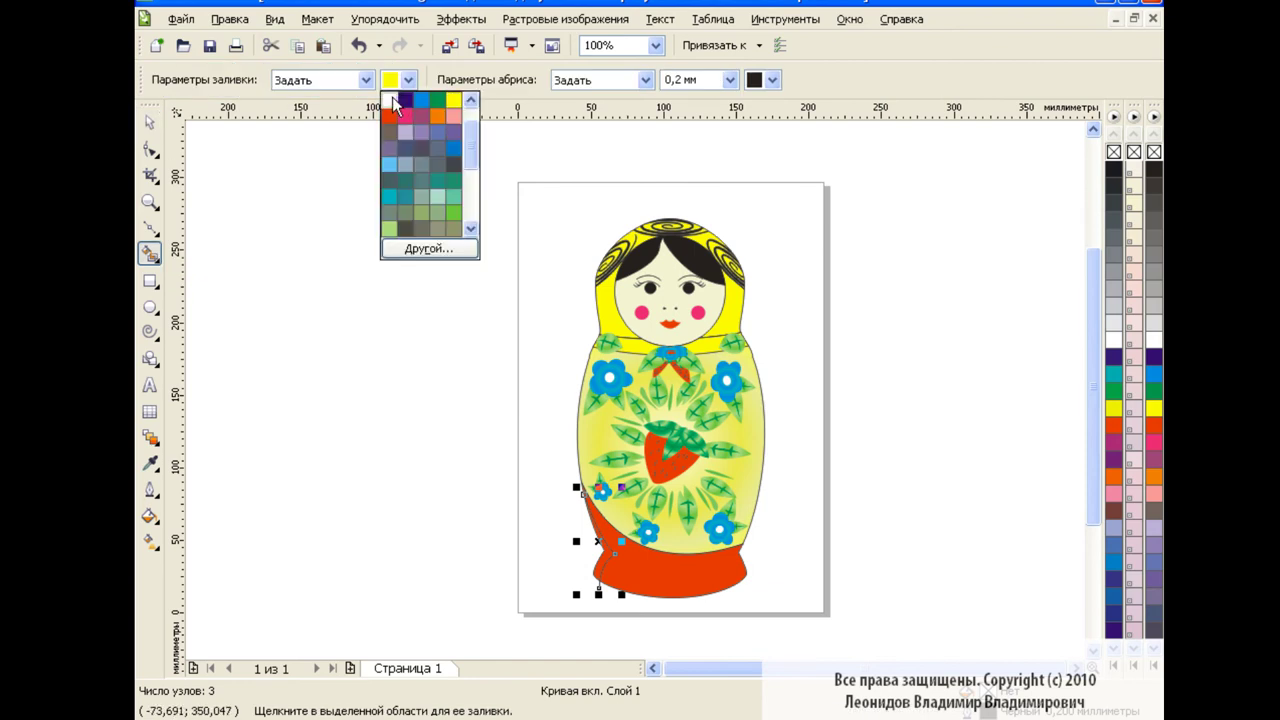
{"action": "left_click", "coordinate": [150, 150]}
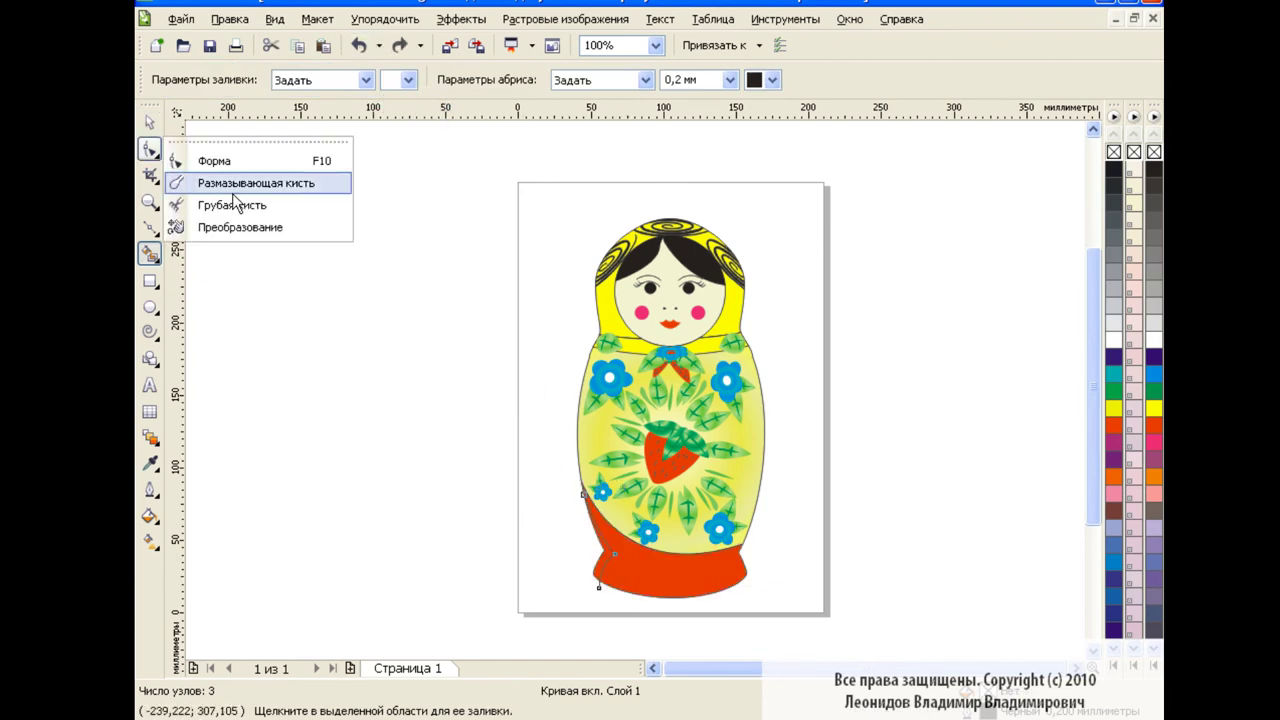
{"action": "left_click", "coordinate": [214, 163]}
{"action": "double_click", "coordinate": [598, 520]}
{"action": "left_click", "coordinate": [600, 552]}
{"action": "key", "text": "space"}
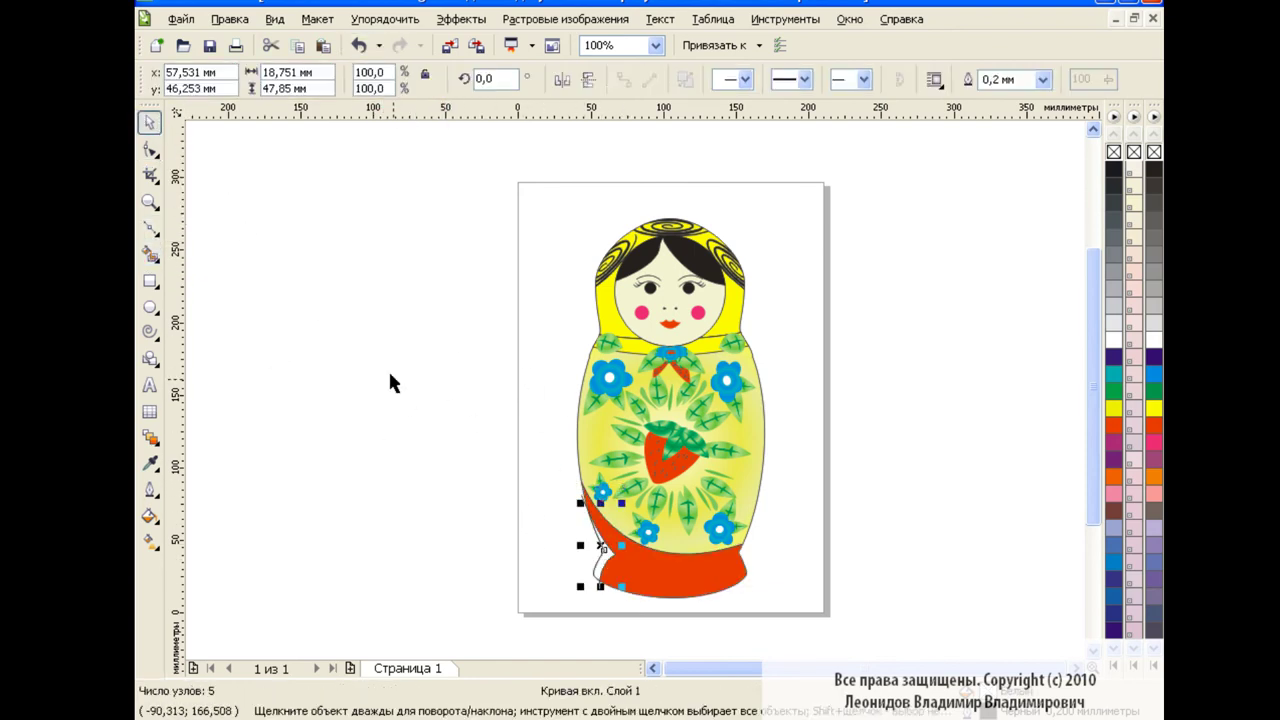
{"action": "left_click", "coordinate": [665, 618]}
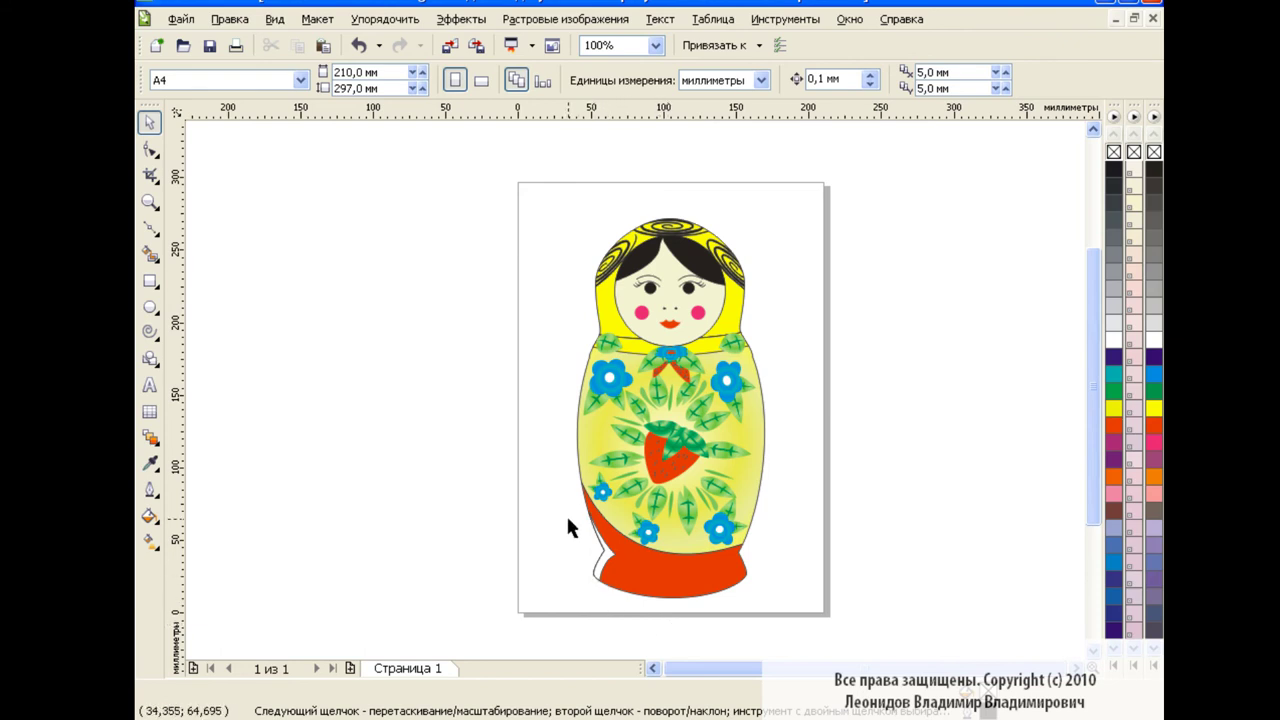
Fade the left white shape with a Linear transparency
{"action": "left_click", "coordinate": [150, 437]}
{"action": "left_click", "coordinate": [271, 580]}
{"action": "left_click_drag", "start_coordinate": [560, 544], "coordinate": [622, 568]}
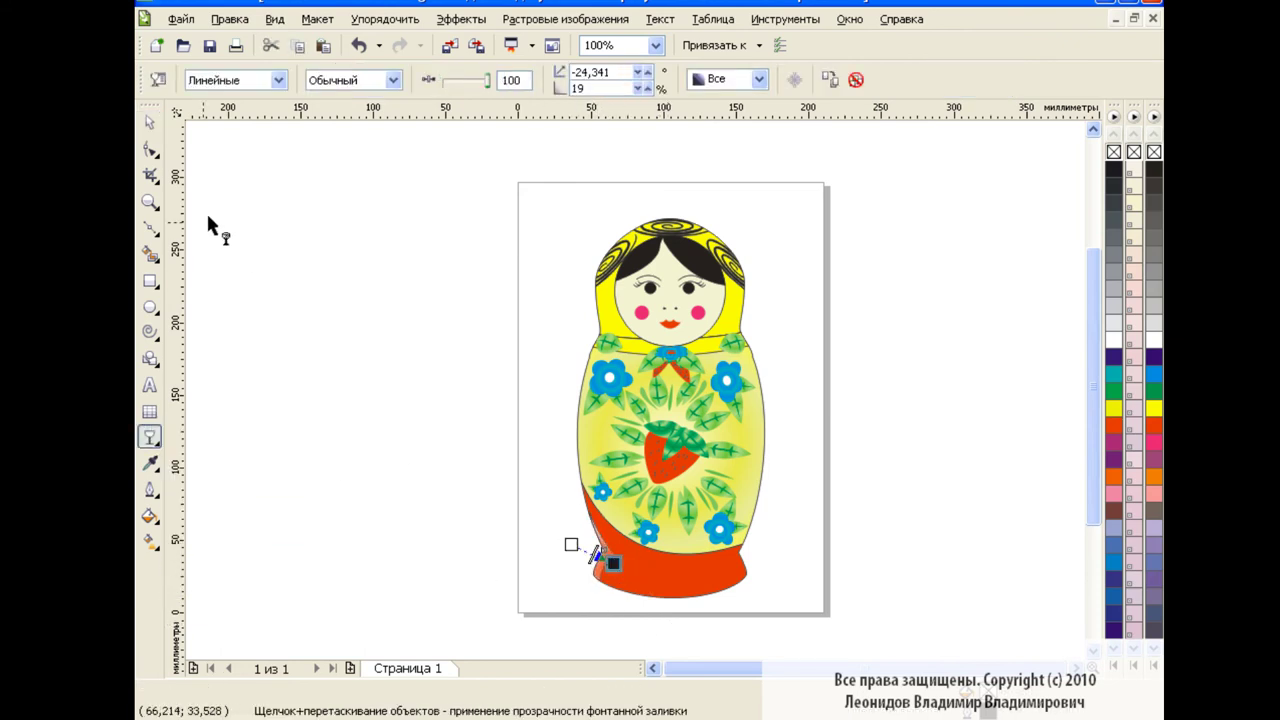
{"action": "key", "text": "space"}
{"action": "left_click", "coordinate": [461, 495]}
Add a white Smart Fill highlight along the skirt's right edge with Linear transparency
{"action": "left_click", "coordinate": [150, 228]}
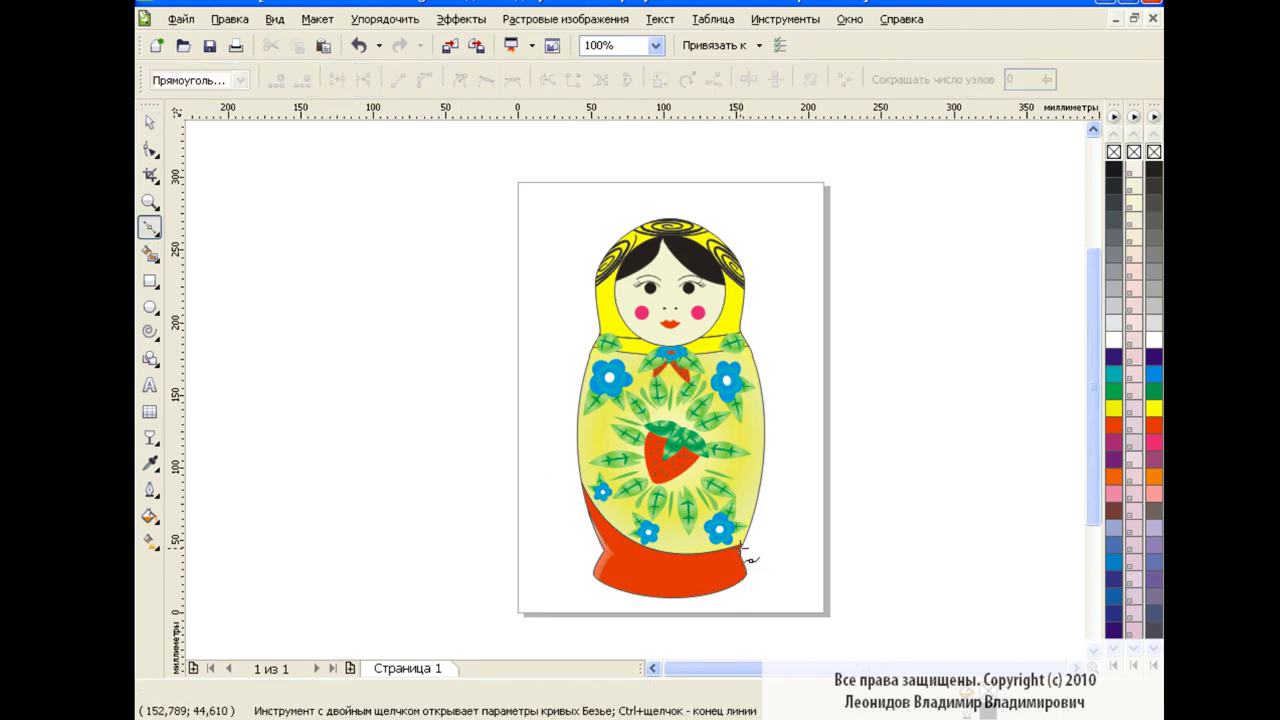
{"action": "left_click_drag", "start_coordinate": [729, 592], "coordinate": [721, 618]}
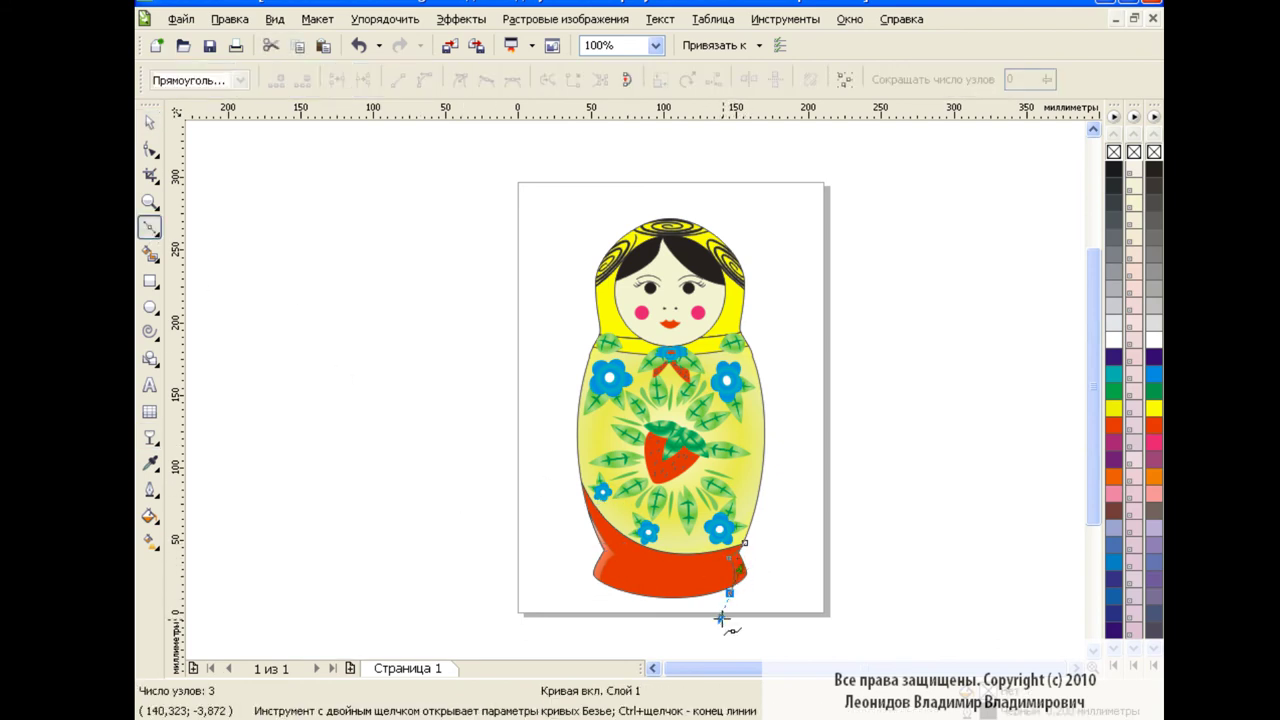
{"action": "left_click", "coordinate": [150, 253]}
{"action": "left_click", "coordinate": [738, 572]}
{"action": "left_click", "coordinate": [150, 122]}
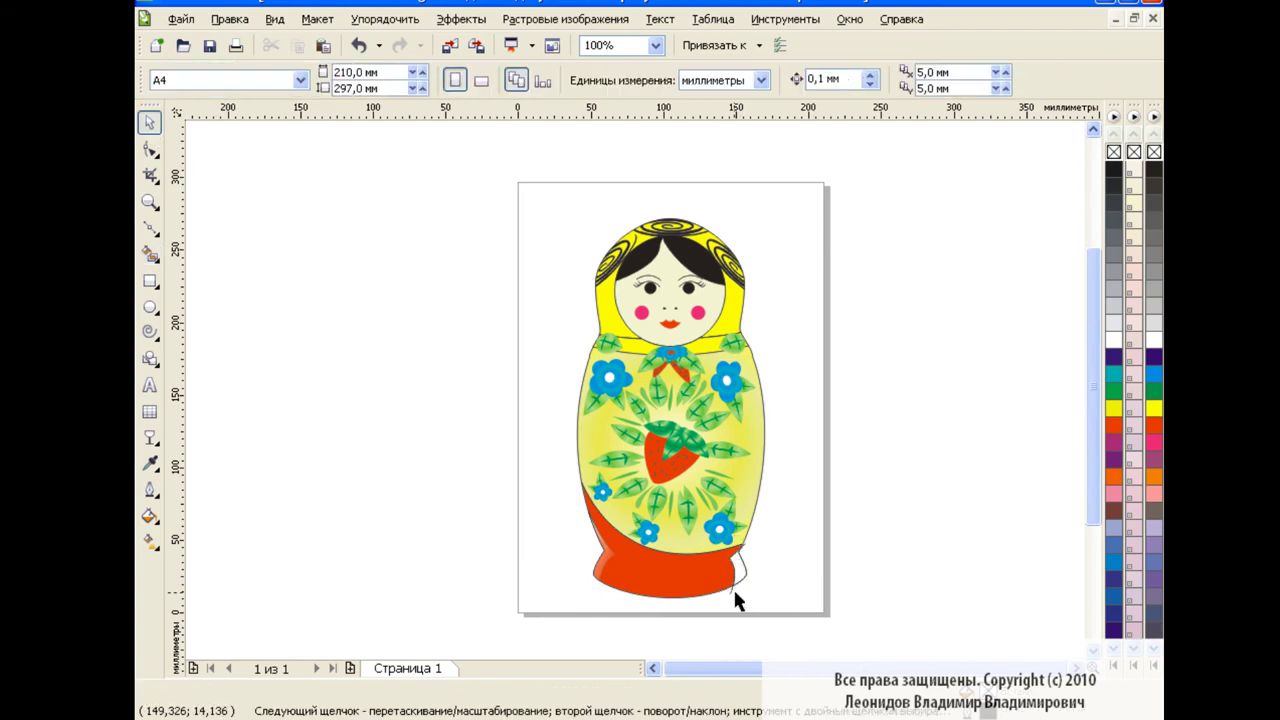
{"action": "left_click", "coordinate": [150, 437]}
{"action": "left_click_drag", "start_coordinate": [737, 570], "coordinate": [718, 576]}
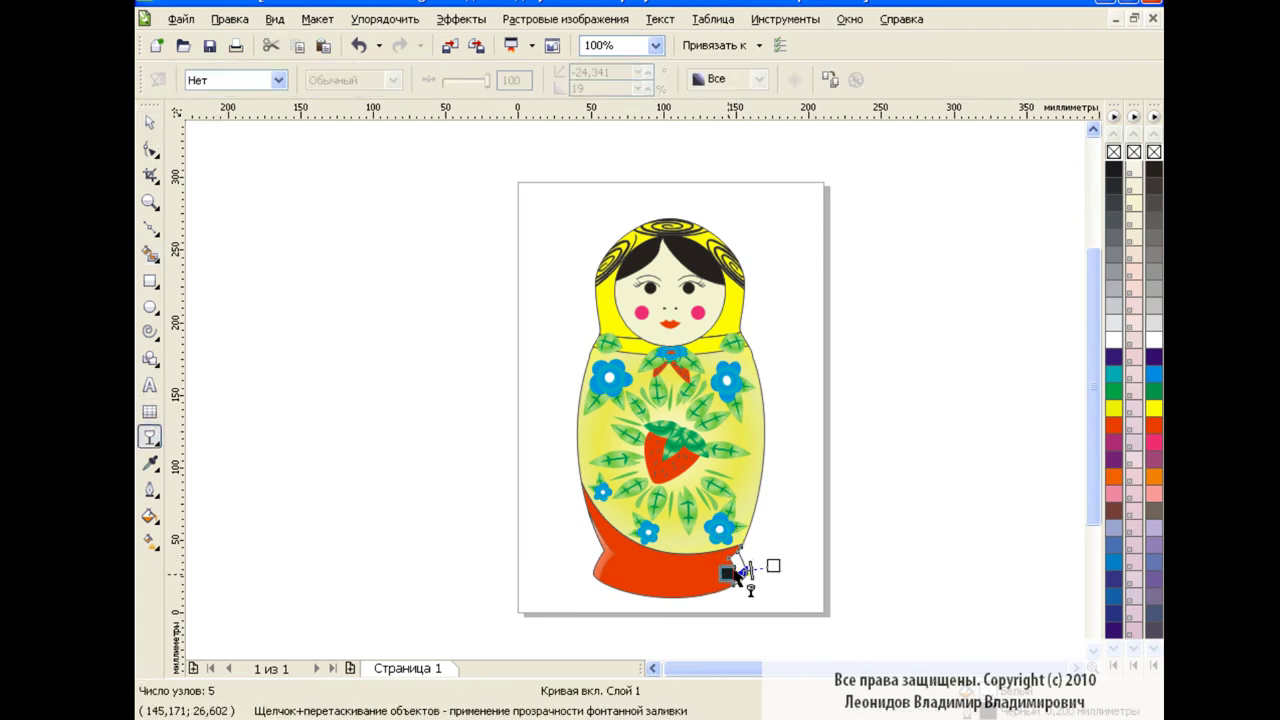
{"action": "key", "text": "space"}
{"action": "left_click", "coordinate": [477, 495]}
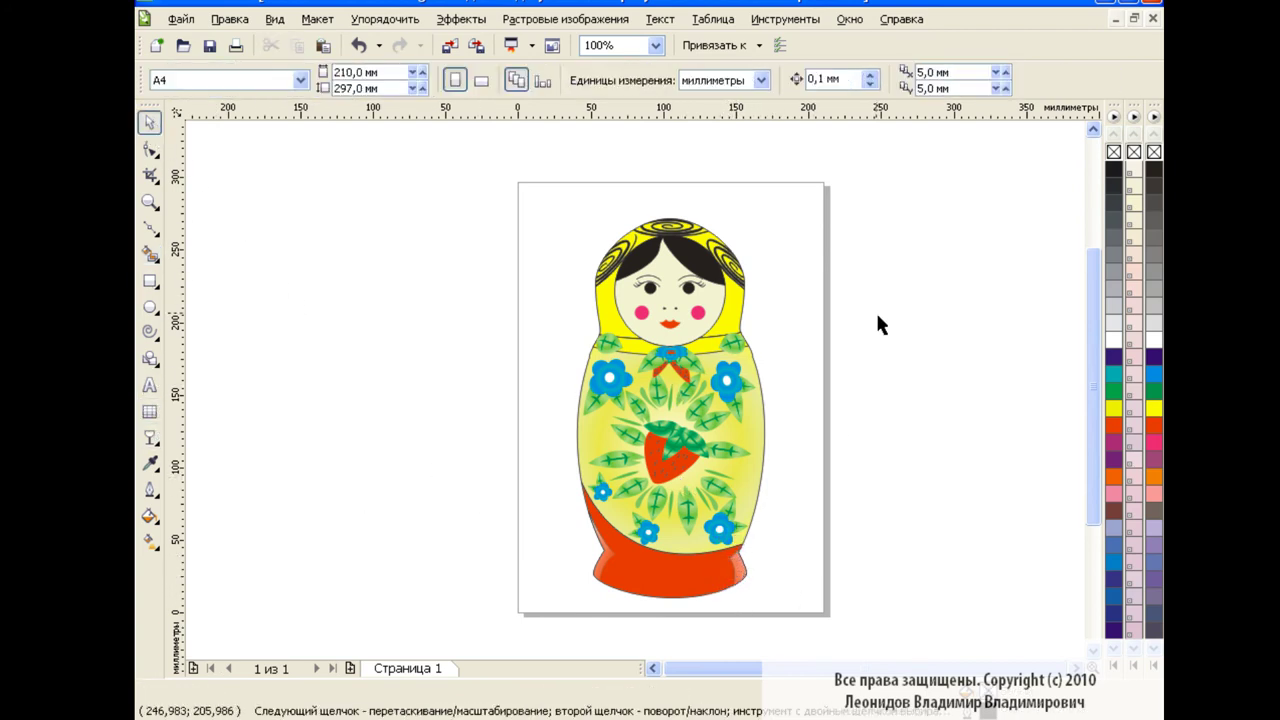
Give the collar band a new colour through Uniform Fill
{"action": "left_click", "coordinate": [730, 307]}
{"action": "key", "text": "Tab"}
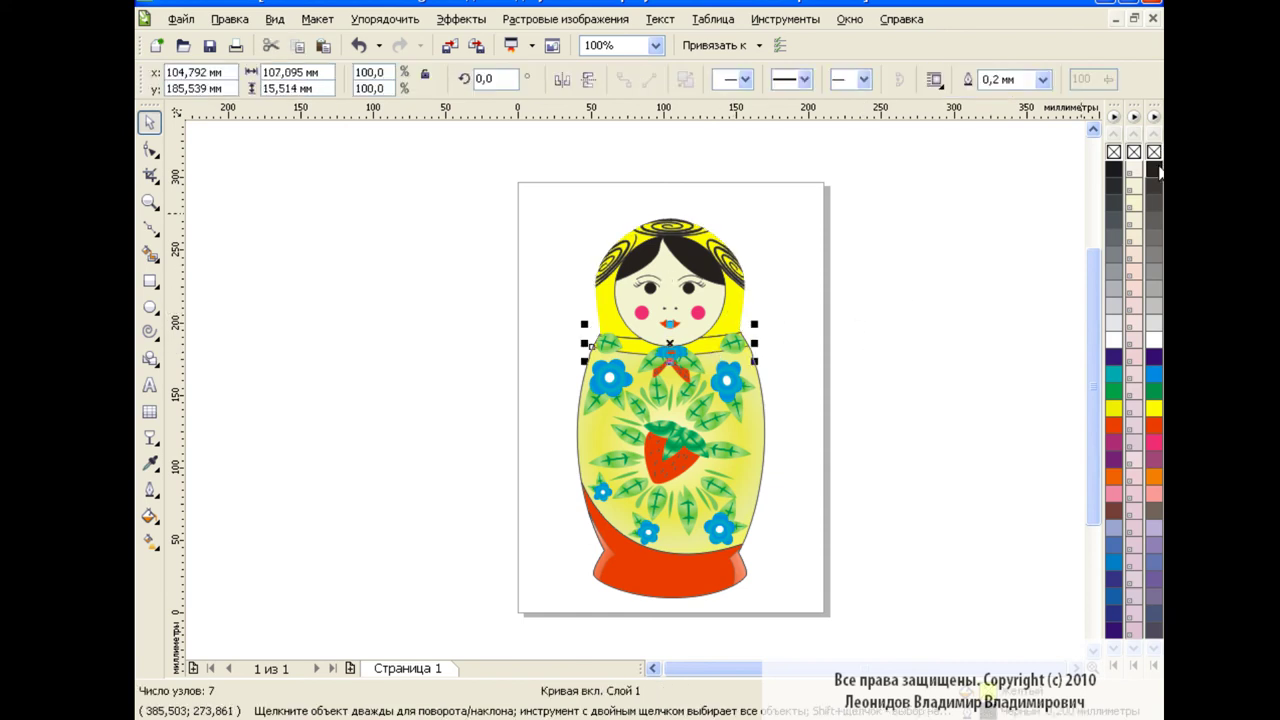
{"action": "key", "text": "Tab"}
{"action": "key", "text": "Tab"}
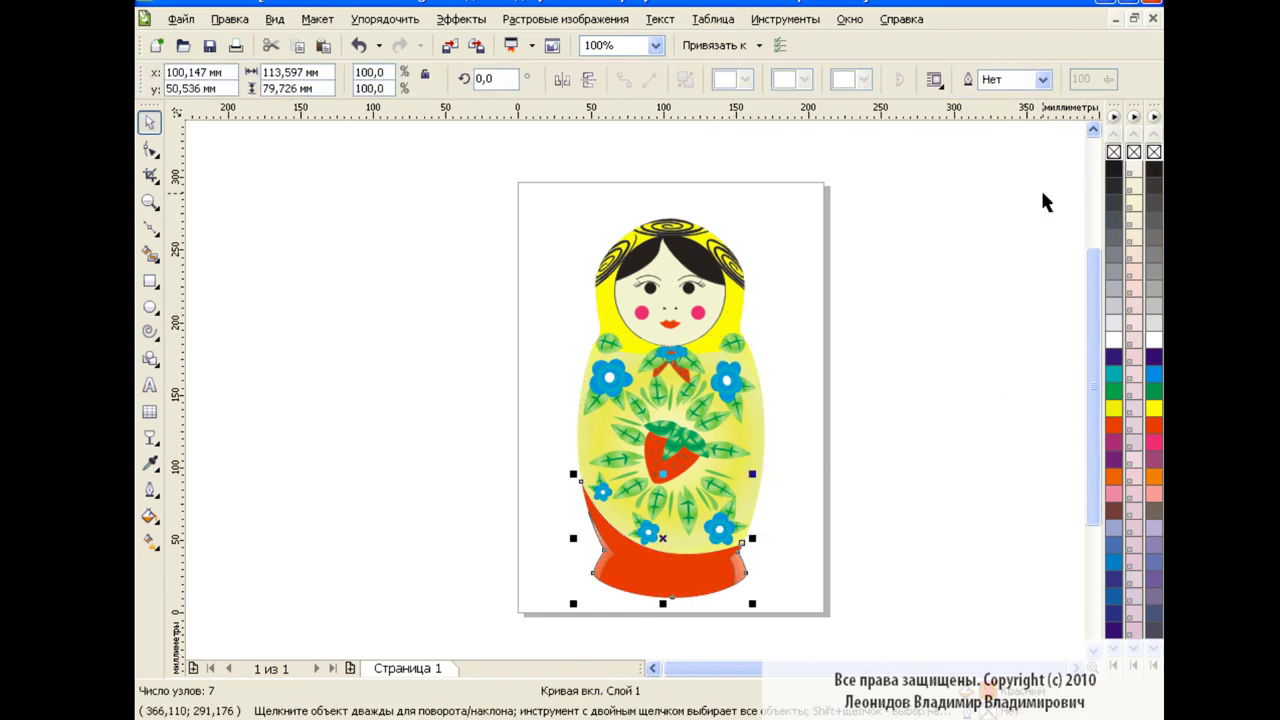
{"action": "left_click", "coordinate": [1051, 200]}
{"action": "left_click", "coordinate": [690, 287]}
{"action": "left_click", "coordinate": [823, 282]}
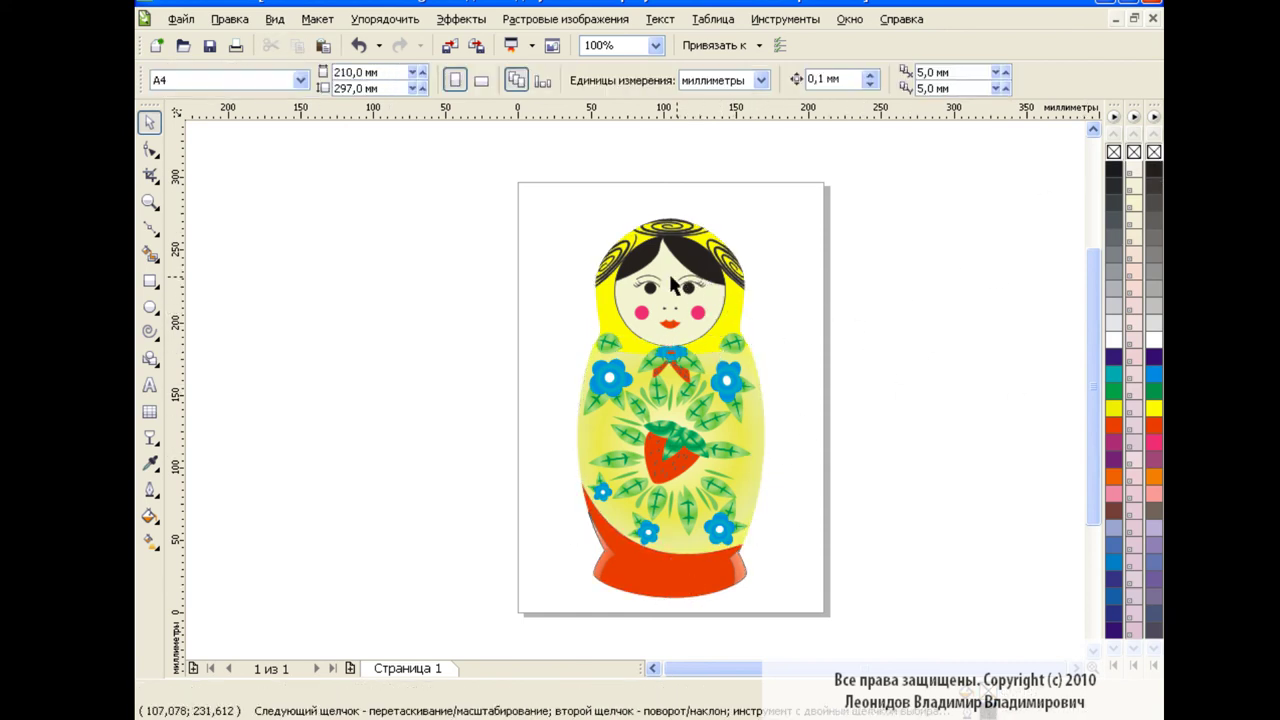
{"action": "left_click", "coordinate": [720, 355]}
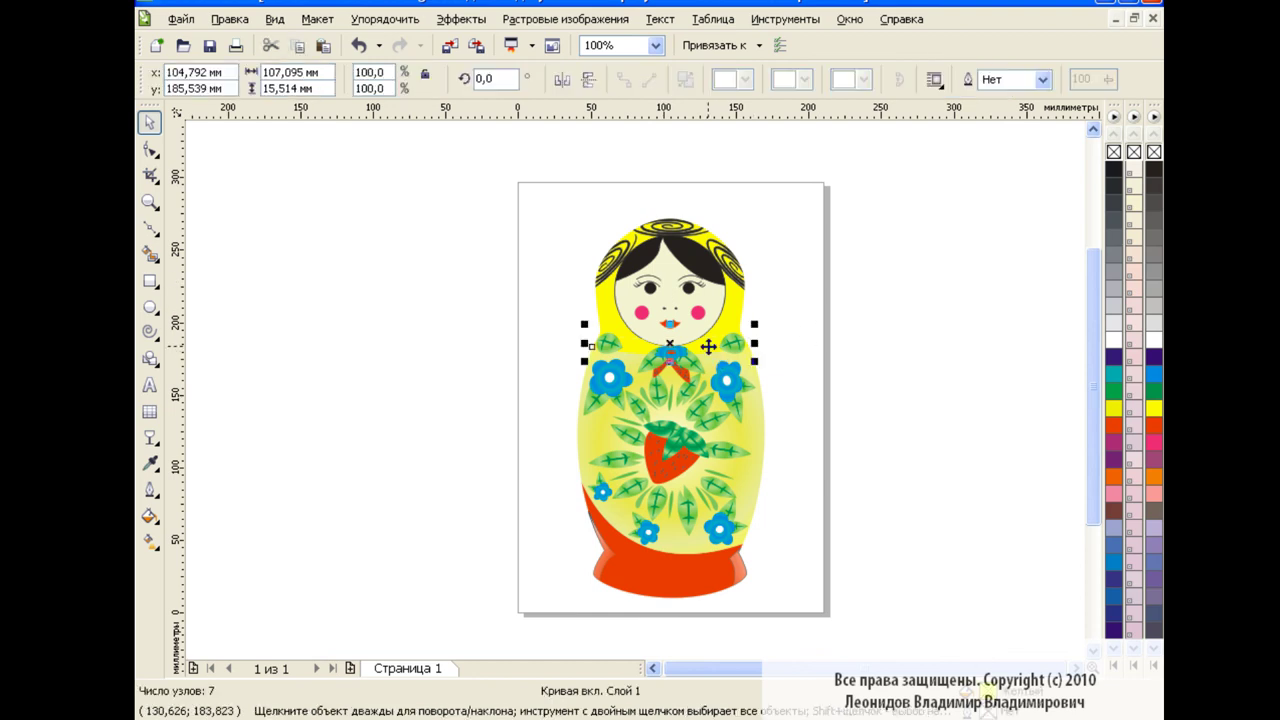
{"action": "left_click", "coordinate": [150, 516]}
{"action": "left_click", "coordinate": [240, 527]}
{"action": "left_click", "coordinate": [600, 235]}
{"action": "left_click", "coordinate": [625, 461]}
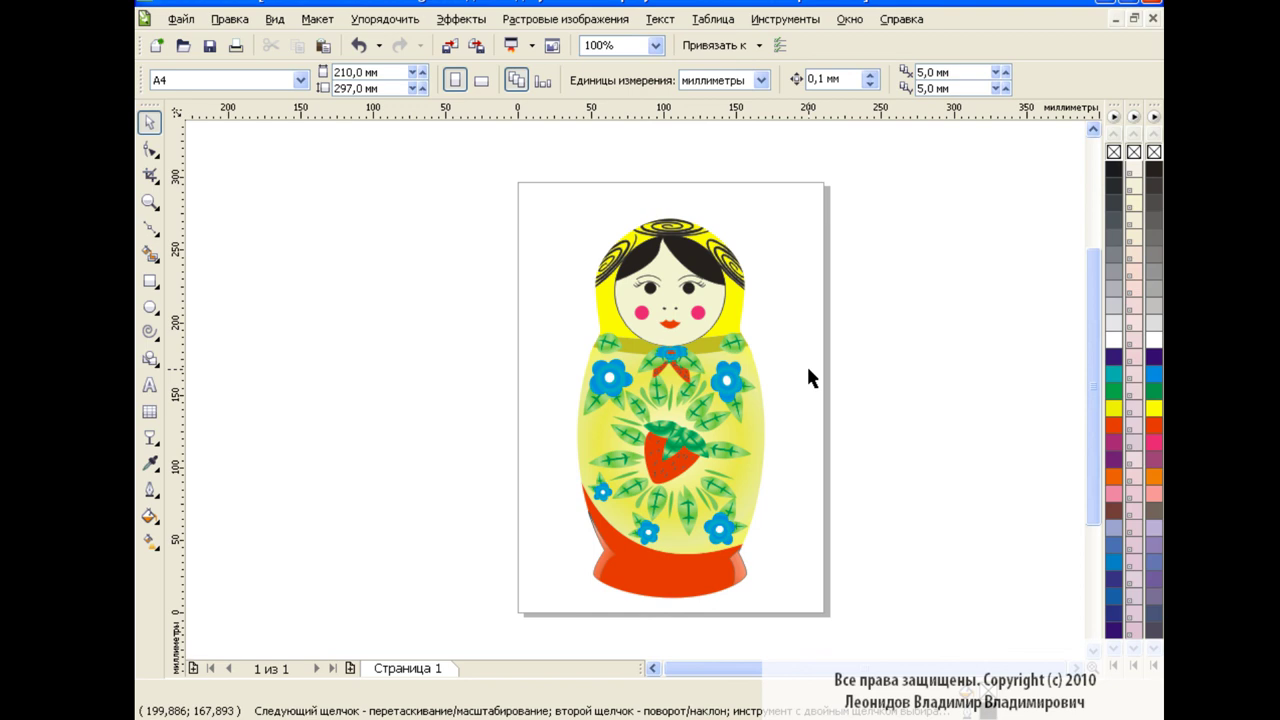
Draw a small flat oval near the bottom centre of the red skirt
{"action": "left_click", "coordinate": [150, 308]}
{"action": "left_click_drag", "start_coordinate": [658, 564], "coordinate": [690, 568]}
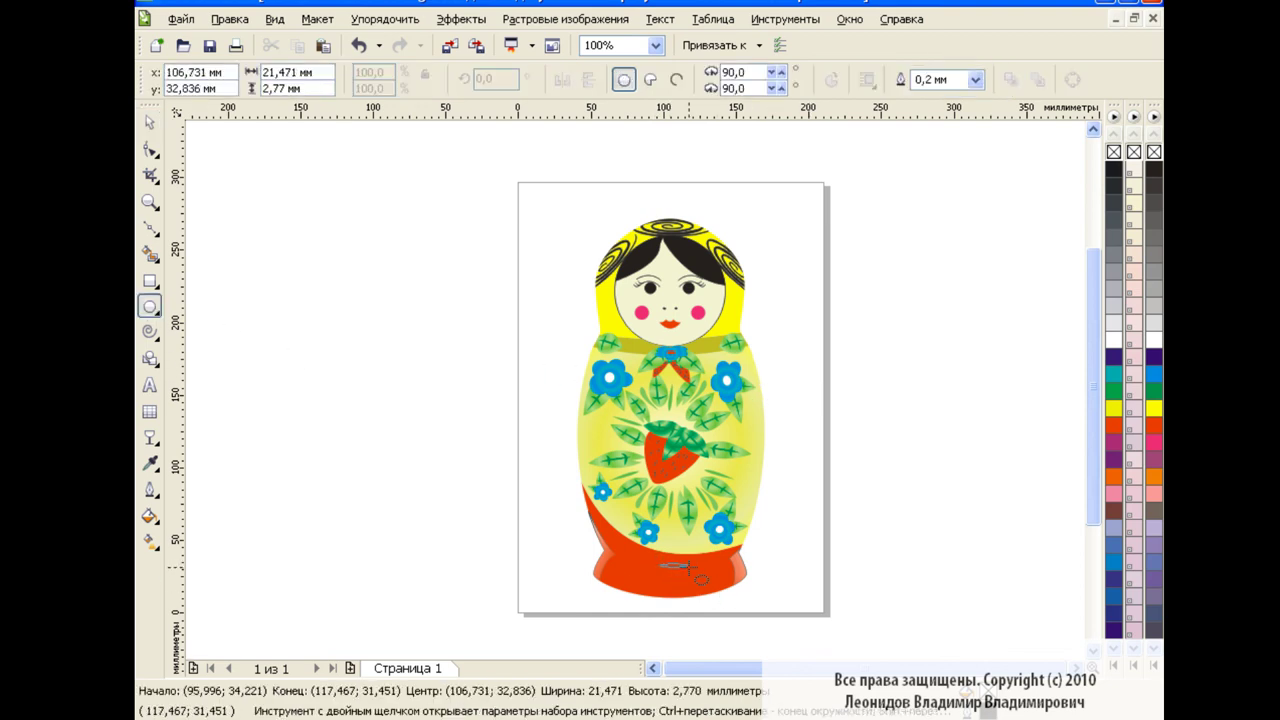
{"action": "left_click", "coordinate": [150, 437]}
{"action": "left_click", "coordinate": [675, 572]}
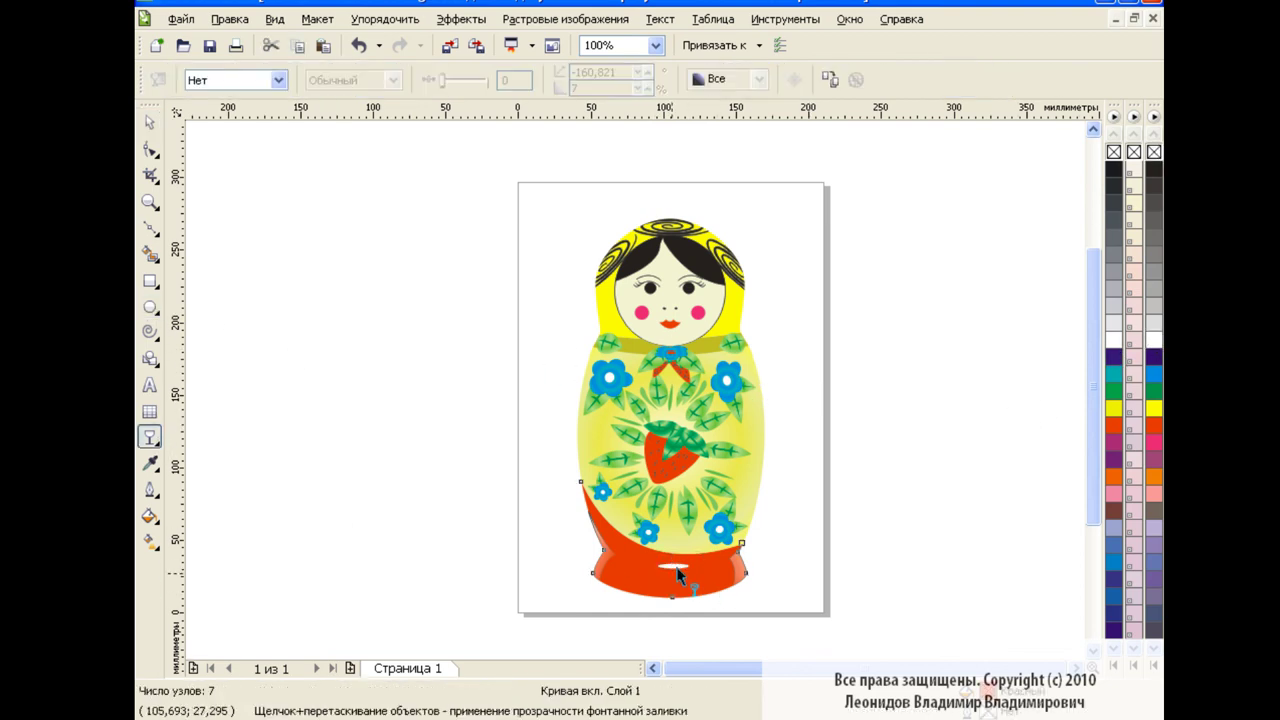
{"action": "key", "text": "ctrl+z"}
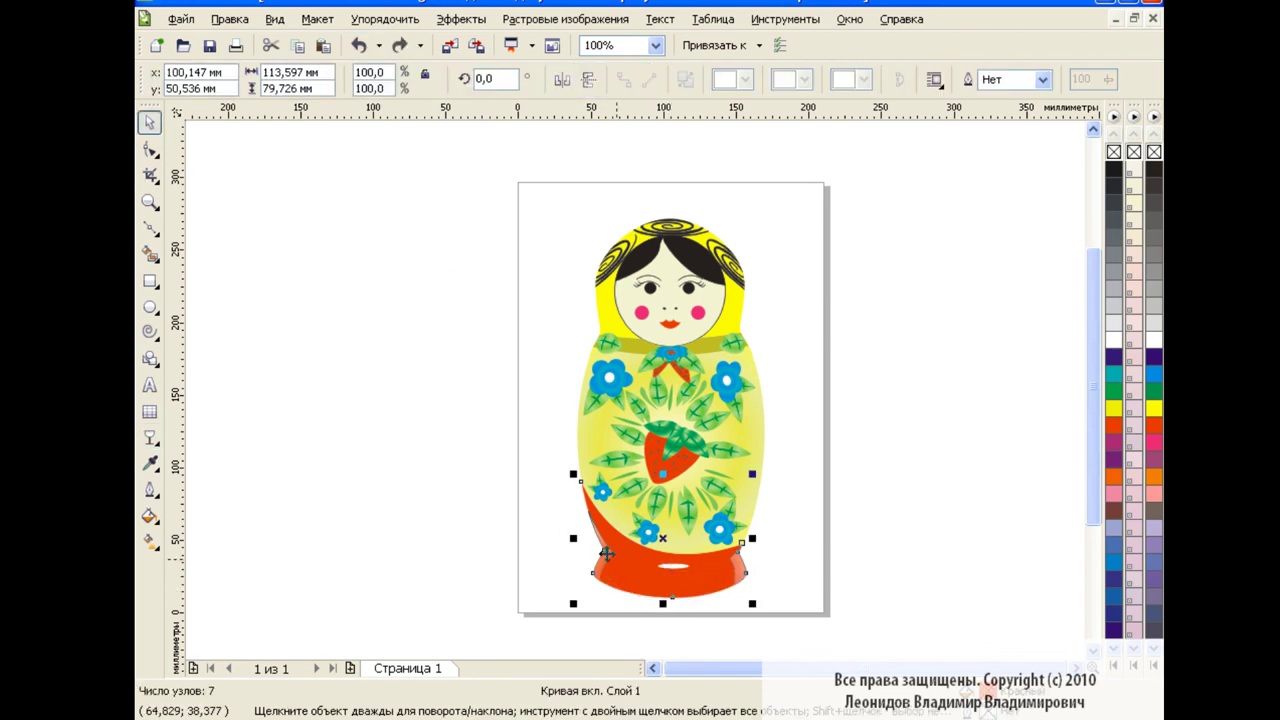
Make the oval uniformly transparent at 50
{"action": "left_click", "coordinate": [278, 80]}
{"action": "left_click", "coordinate": [200, 111]}
{"action": "left_click", "coordinate": [150, 121]}
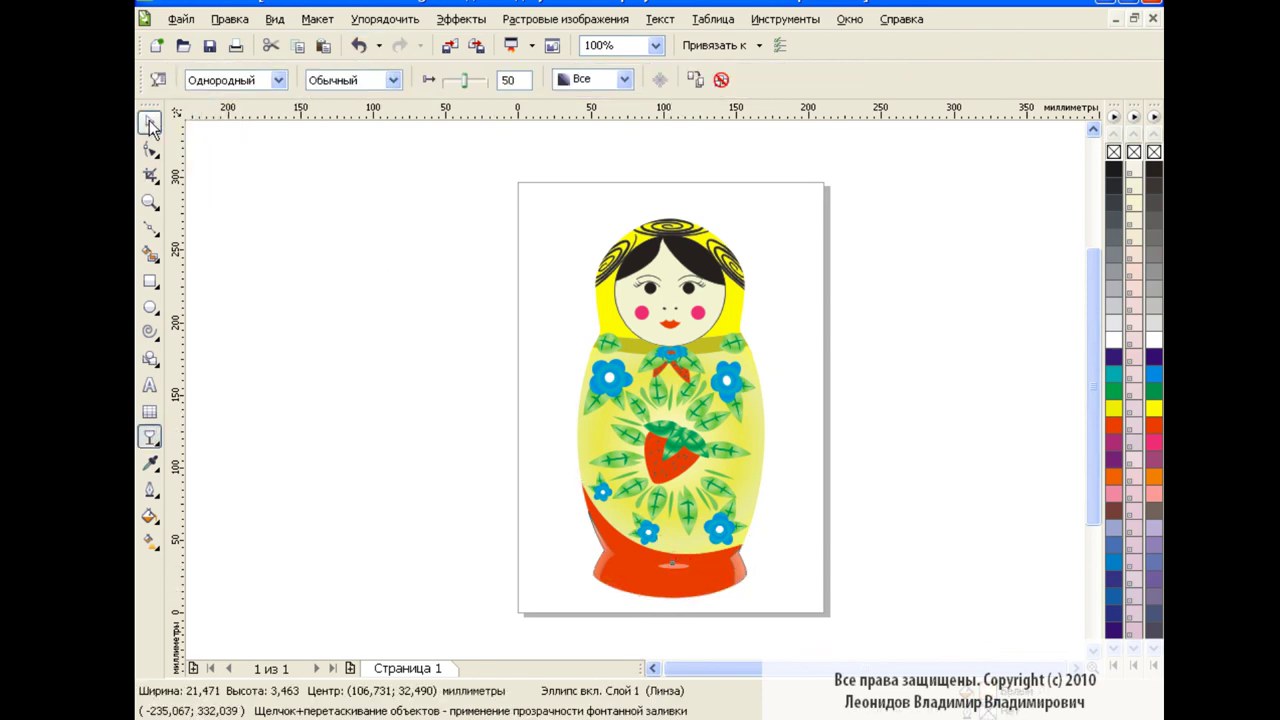
{"action": "left_click", "coordinate": [497, 427]}
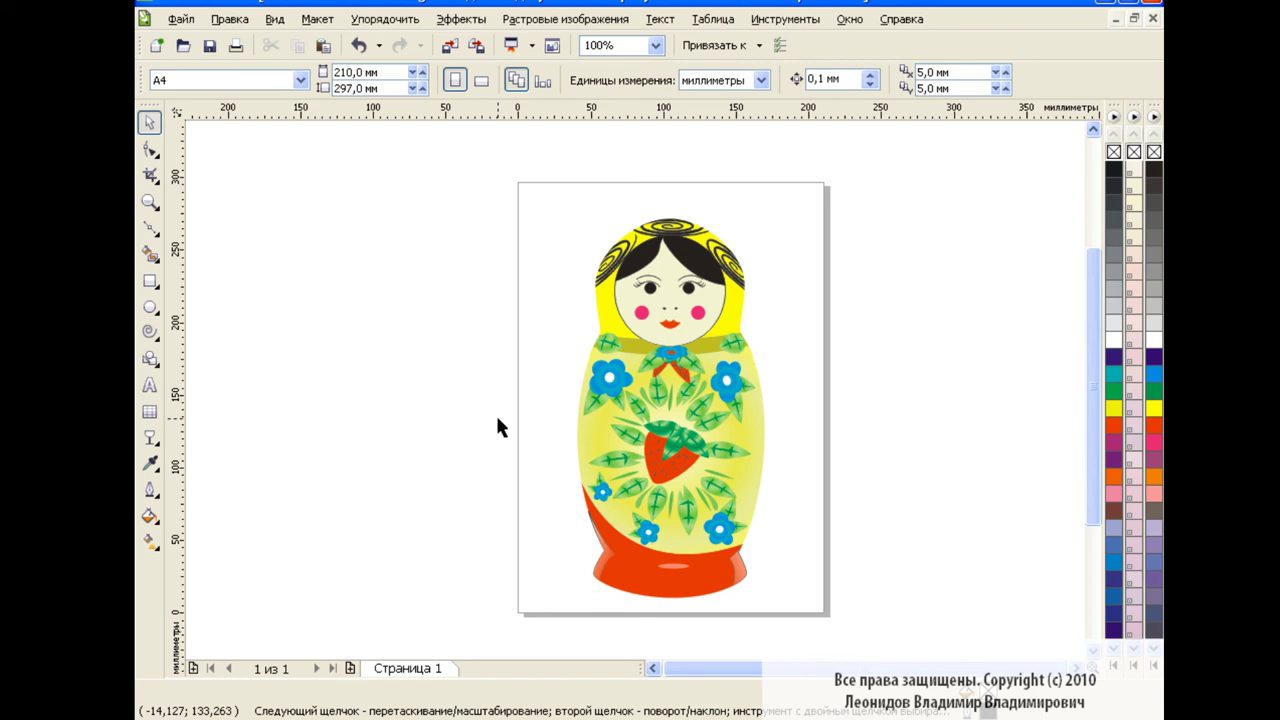
{"action": "left_click", "coordinate": [741, 572]}
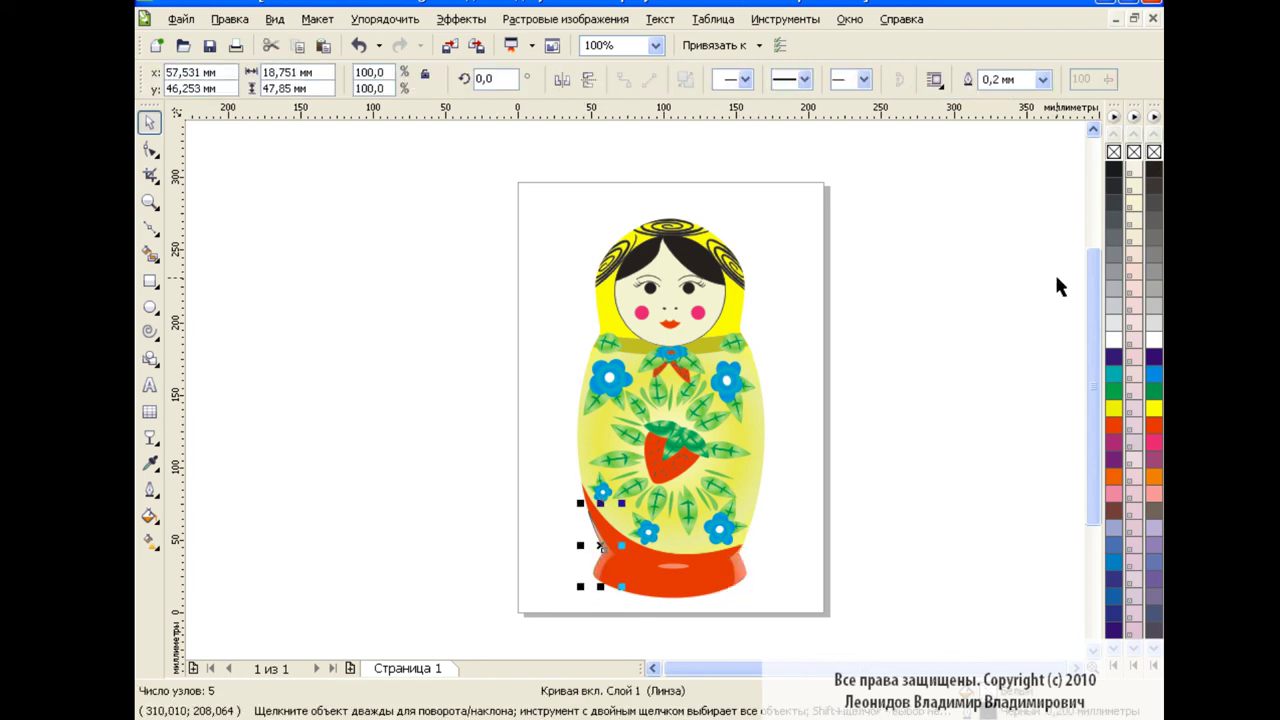